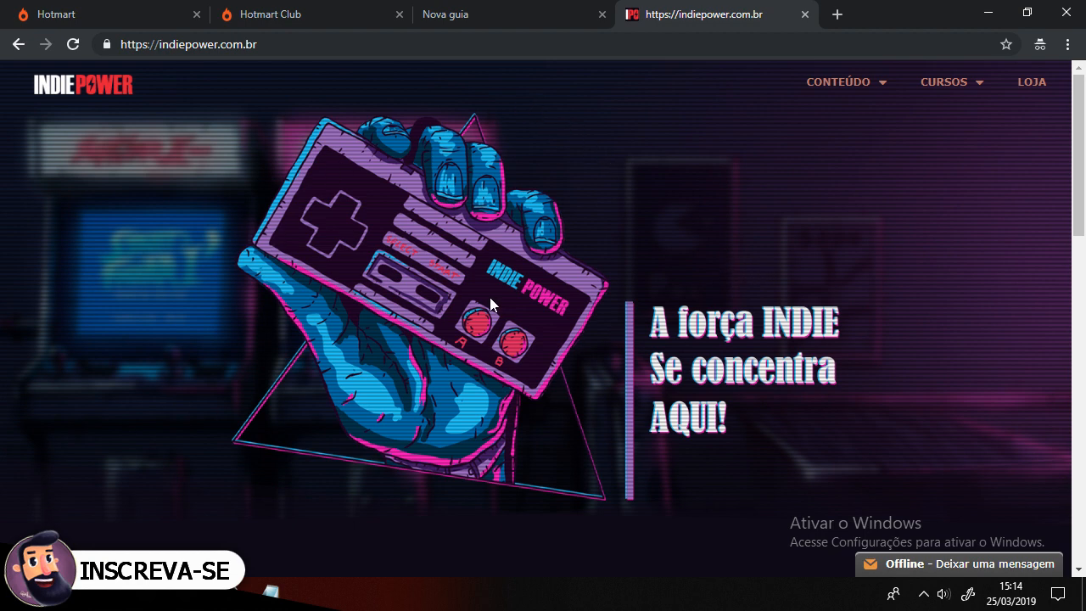
Step: Scroll through the Indie Power home page and open the Podcast section
scroll(490, 297, down, 2)
scroll(642, 356, up, 3)
scroll(190, 218, down, 4)
scroll(41, 382, down, 2)
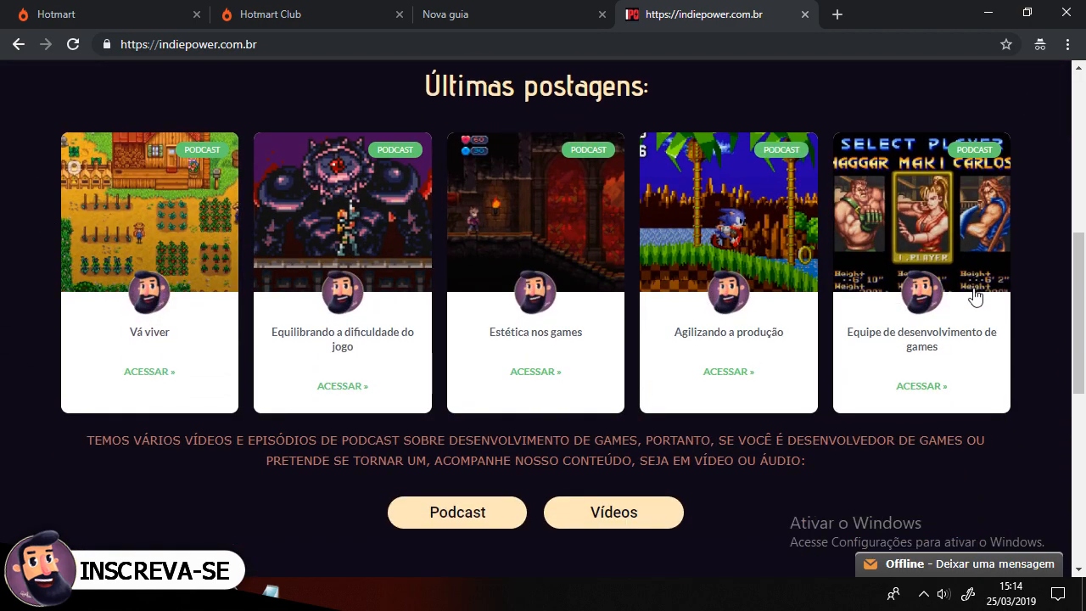
scroll(229, 250, down, 2)
scroll(233, 305, up, 6)
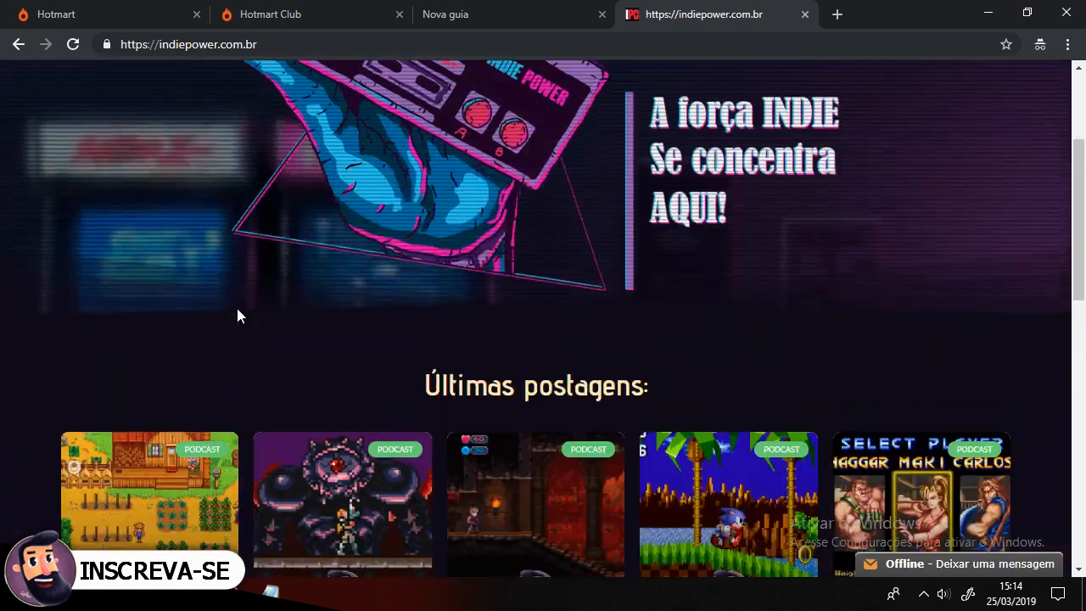
scroll(899, 169, down, 8)
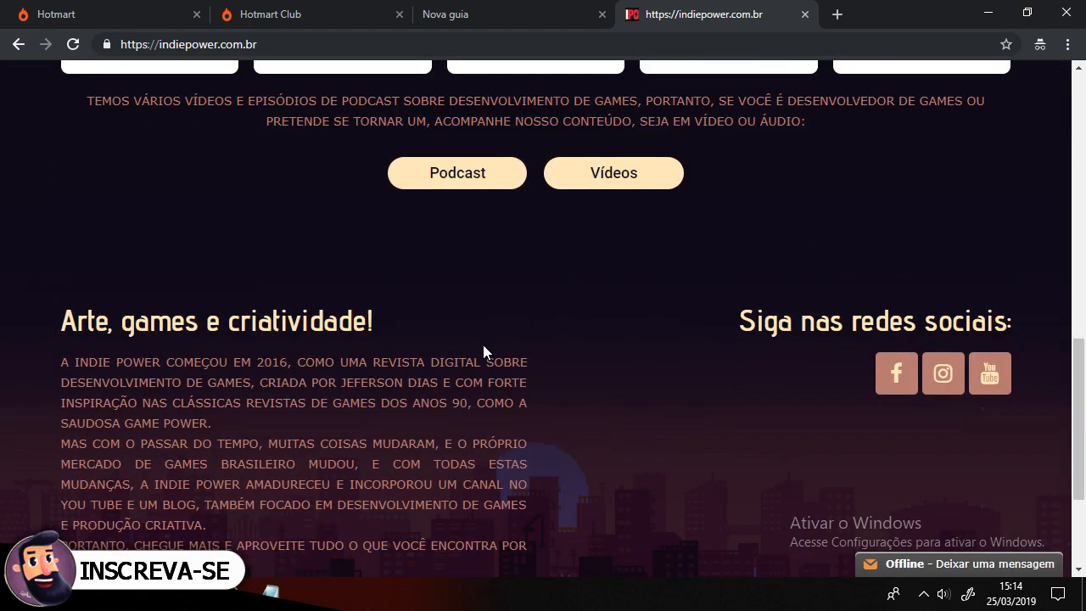
scroll(450, 420, up, 3)
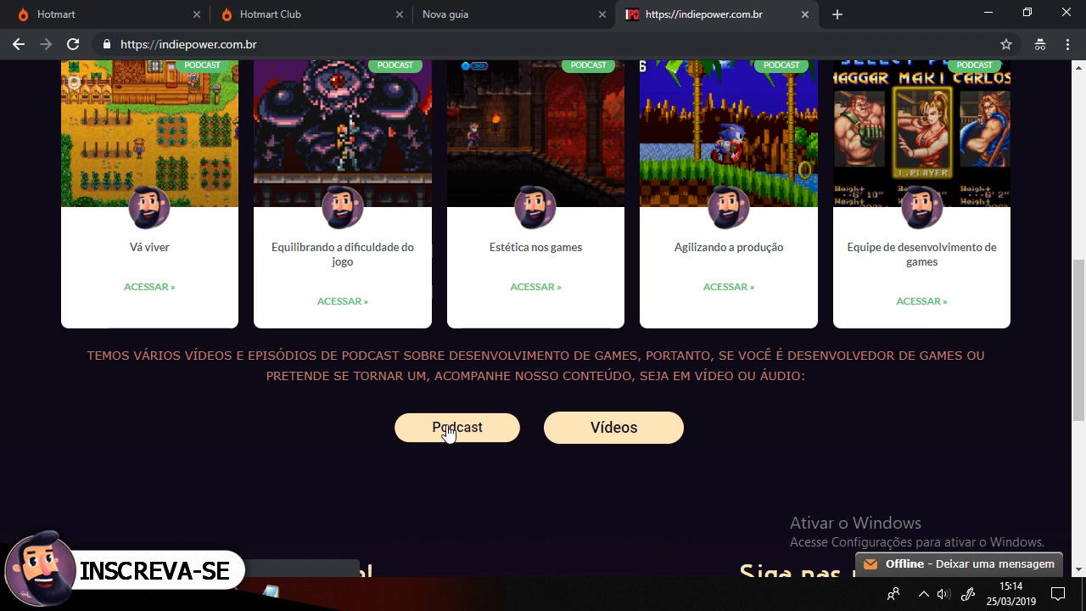
click(447, 431)
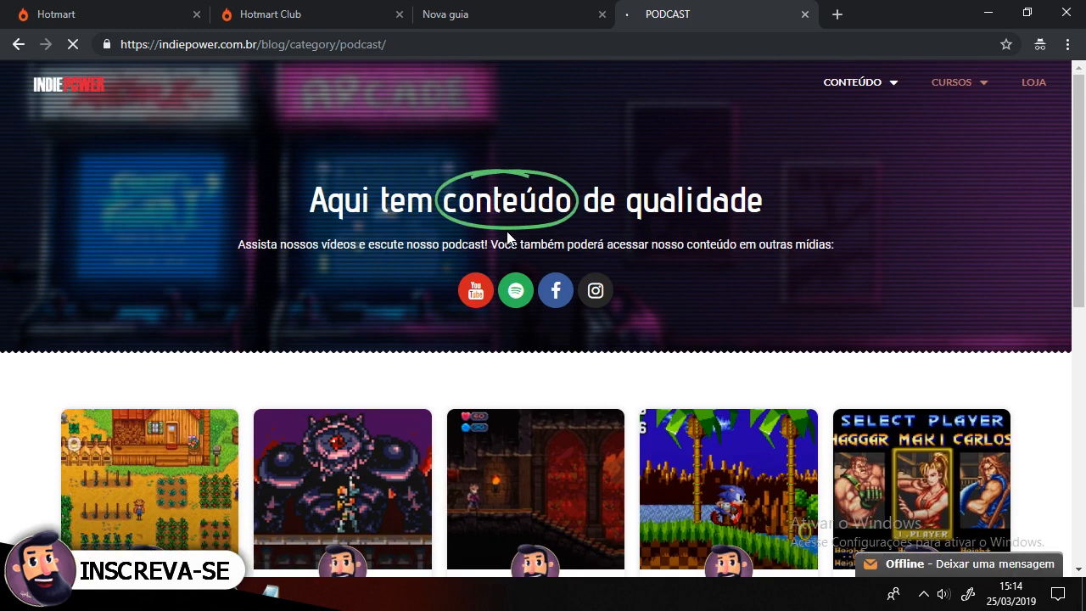
Step: Browse the podcast episode list and open the episode "Equilibrando a dificuldade do jogo"
scroll(506, 239, down, 2)
scroll(506, 238, down, 2)
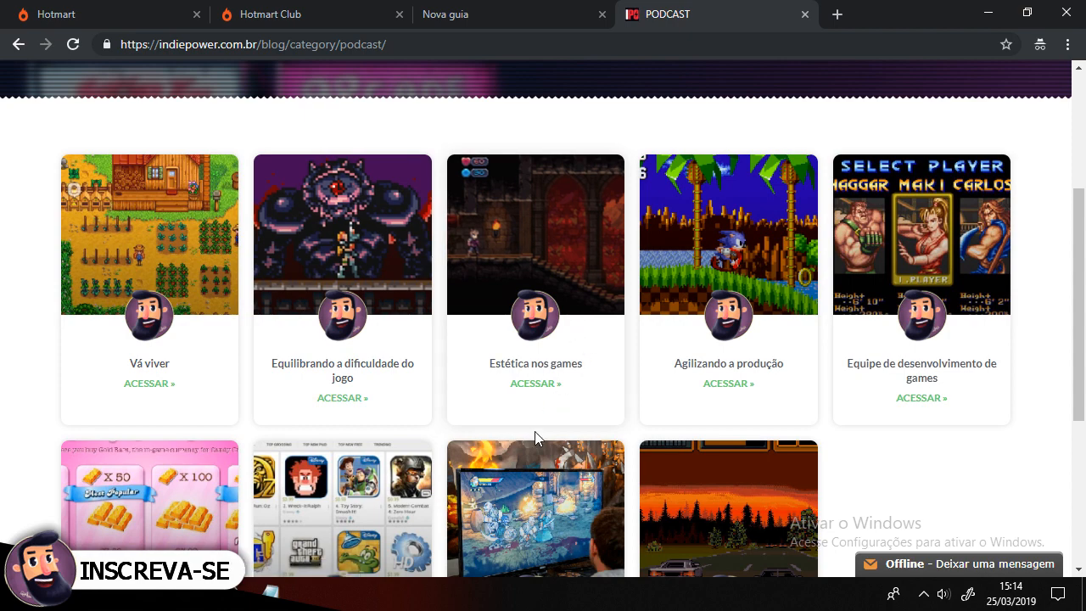
scroll(534, 439, up, 3)
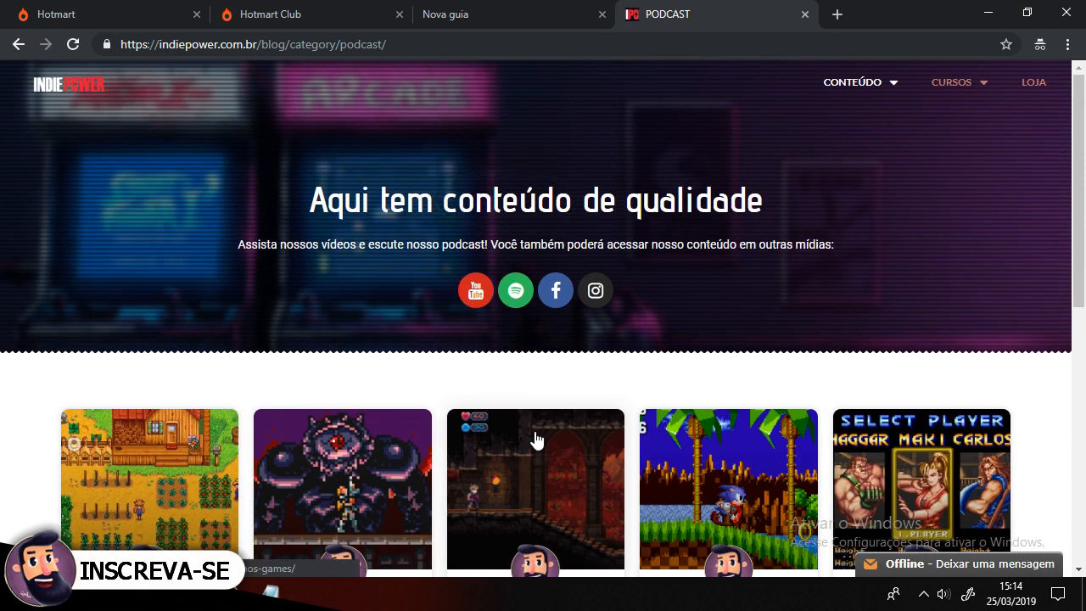
scroll(585, 407, down, 1)
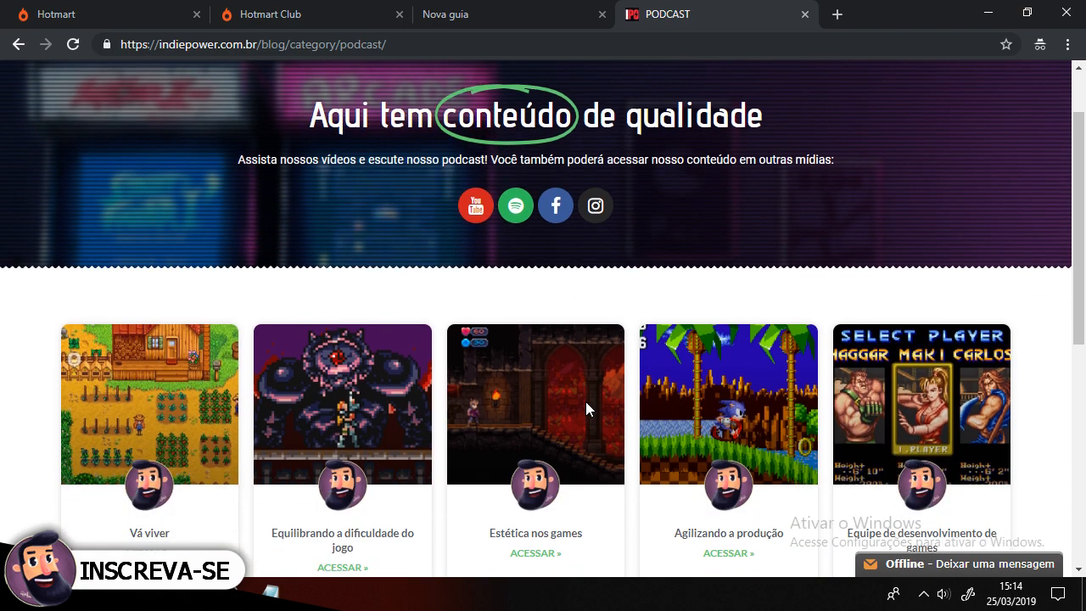
scroll(579, 419, up, 1)
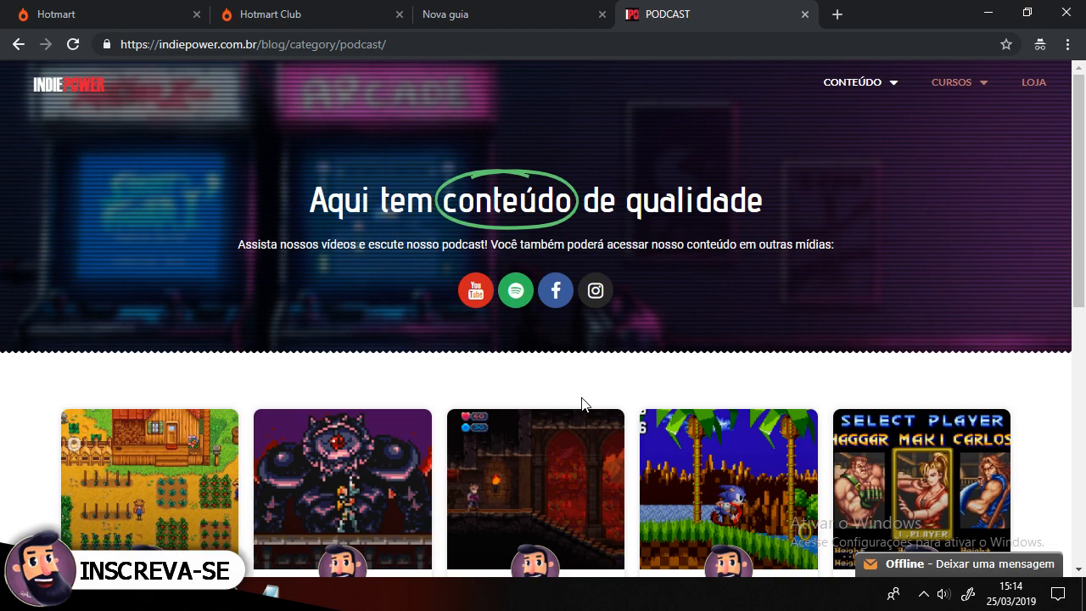
scroll(582, 402, down, 4)
scroll(490, 349, down, 3)
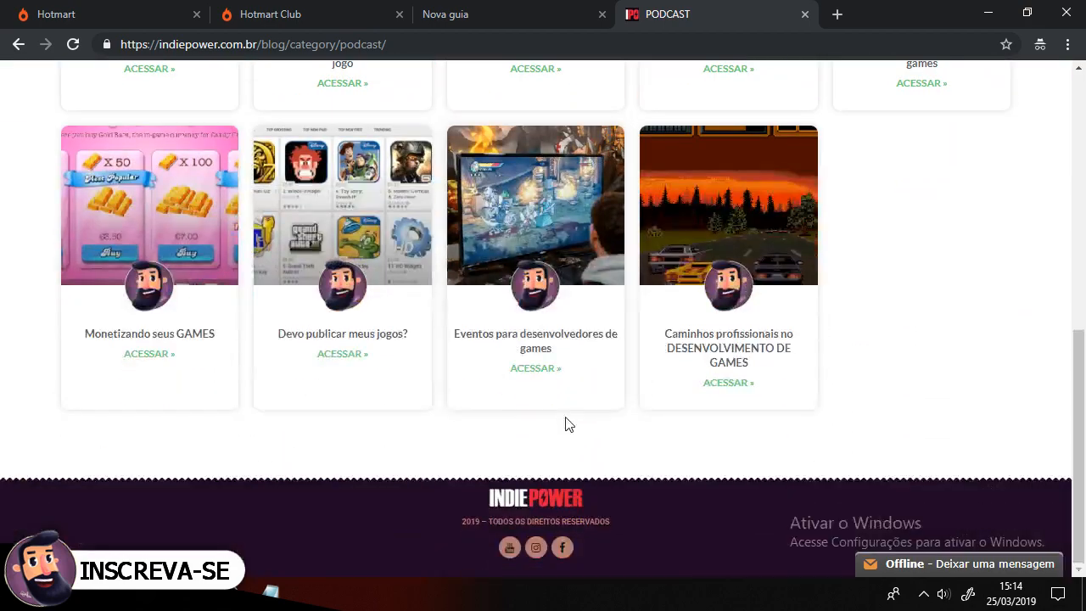
scroll(569, 424, up, 7)
mouse_move(864, 99)
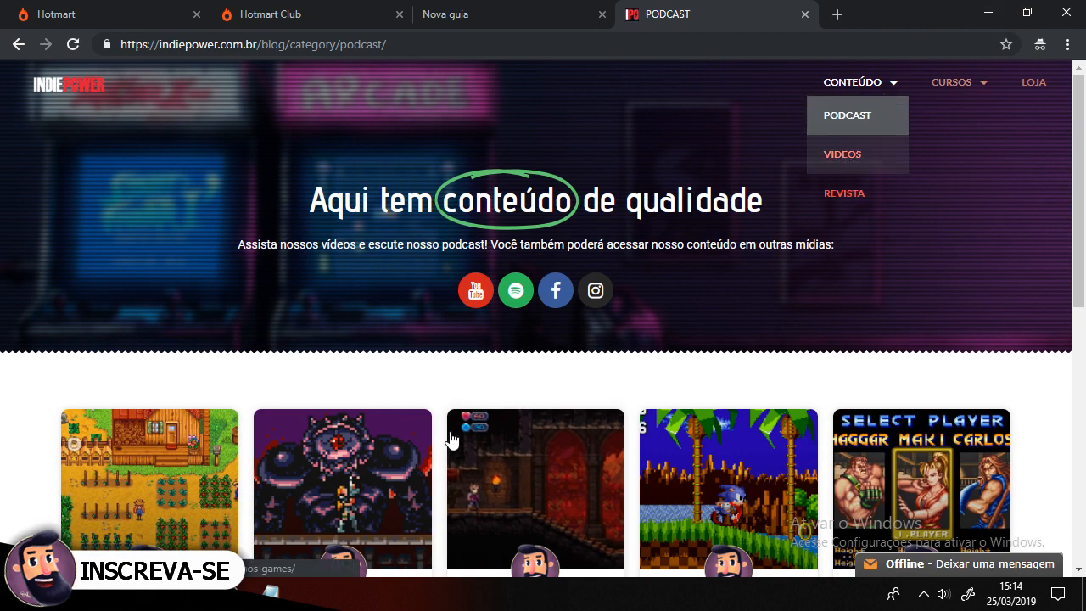
scroll(450, 428, down, 5)
scroll(448, 424, up, 4)
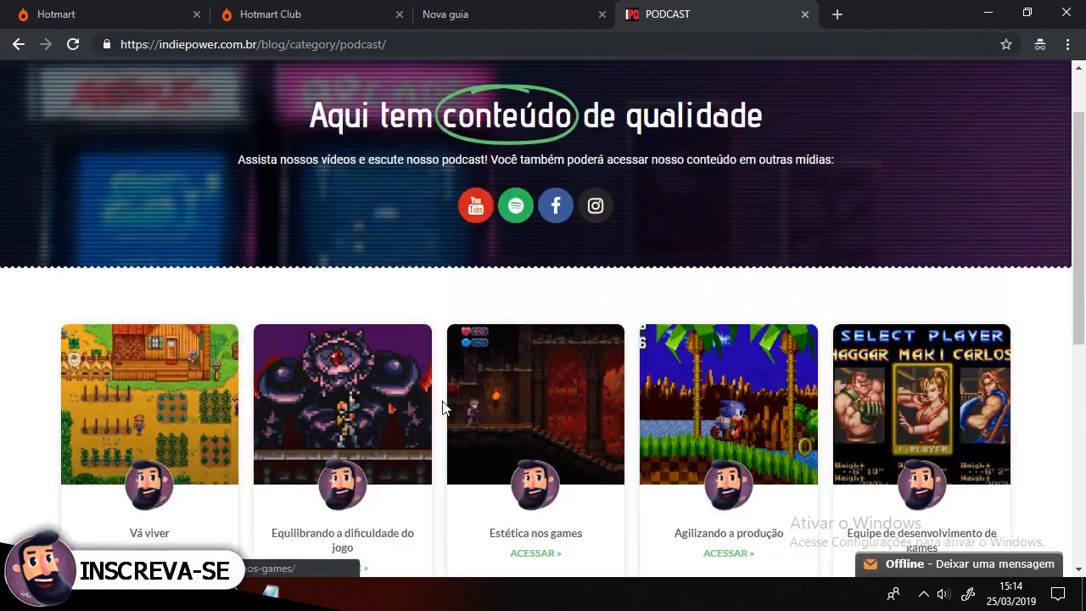
scroll(442, 408, down, 4)
scroll(442, 408, up, 1)
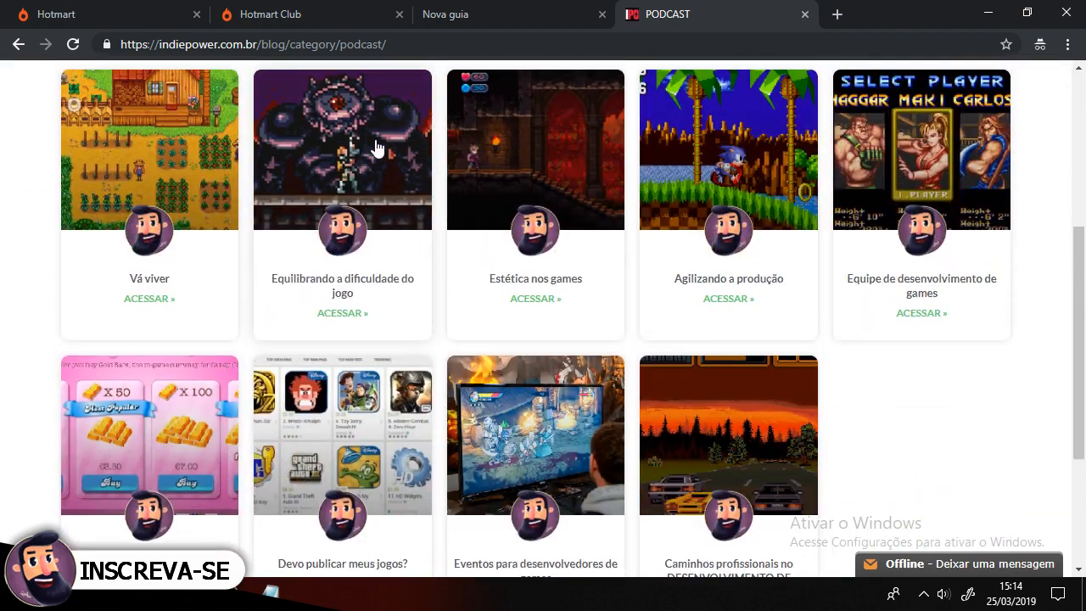
click(342, 142)
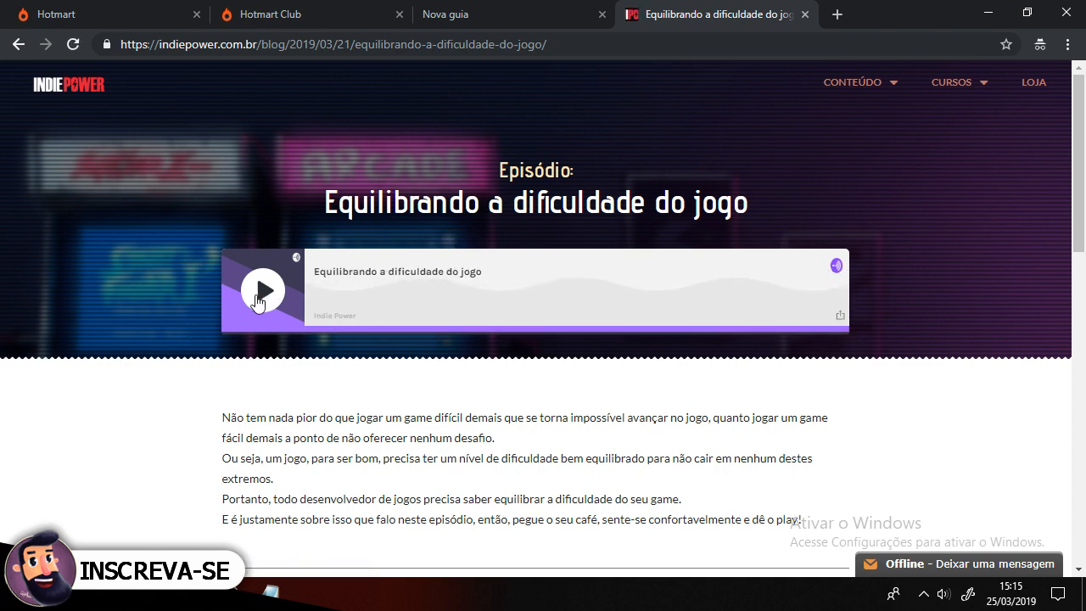
Step: Scroll to the smartphone apps section of the episode page and open the show on Spotify
scroll(659, 306, down, 2)
scroll(356, 208, down, 3)
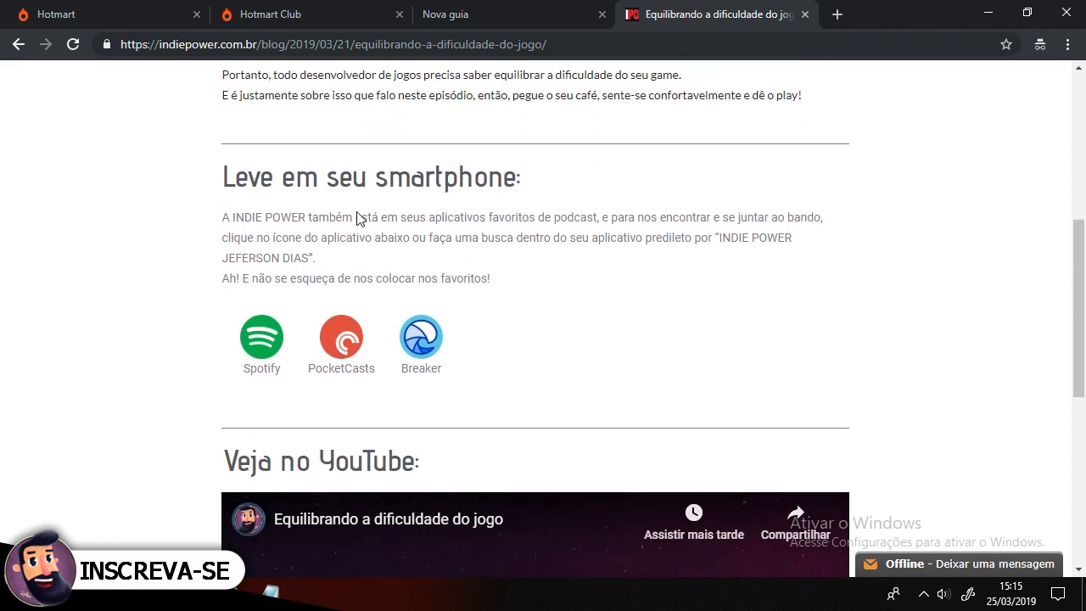
drag(234, 222, 373, 222)
click(445, 240)
click(263, 351)
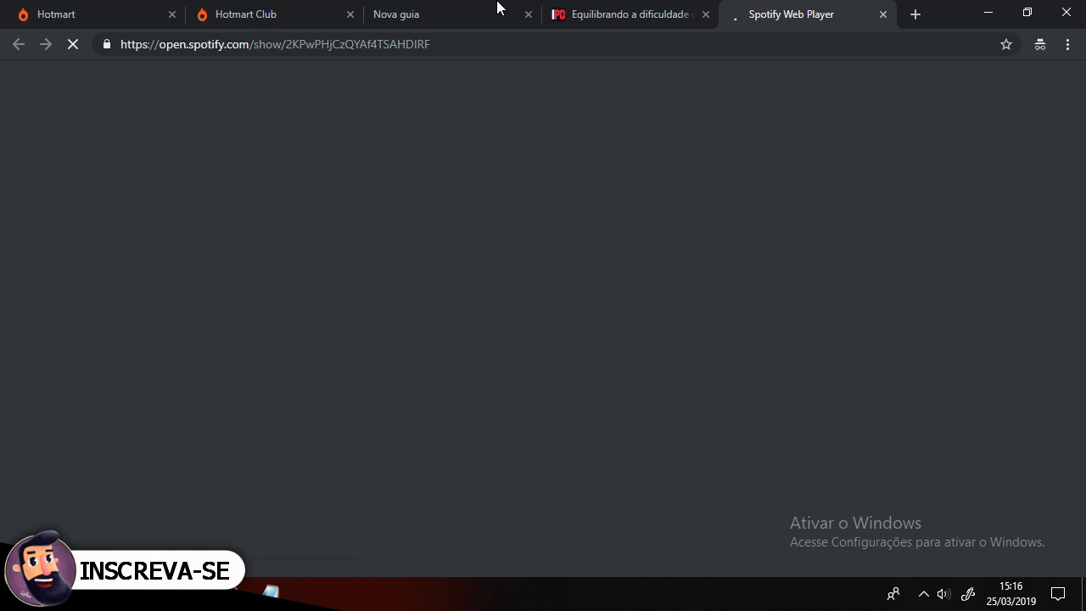
Step: Browse the Indie Power show's episode list on Spotify, switching between the episode page and Spotify
click(632, 13)
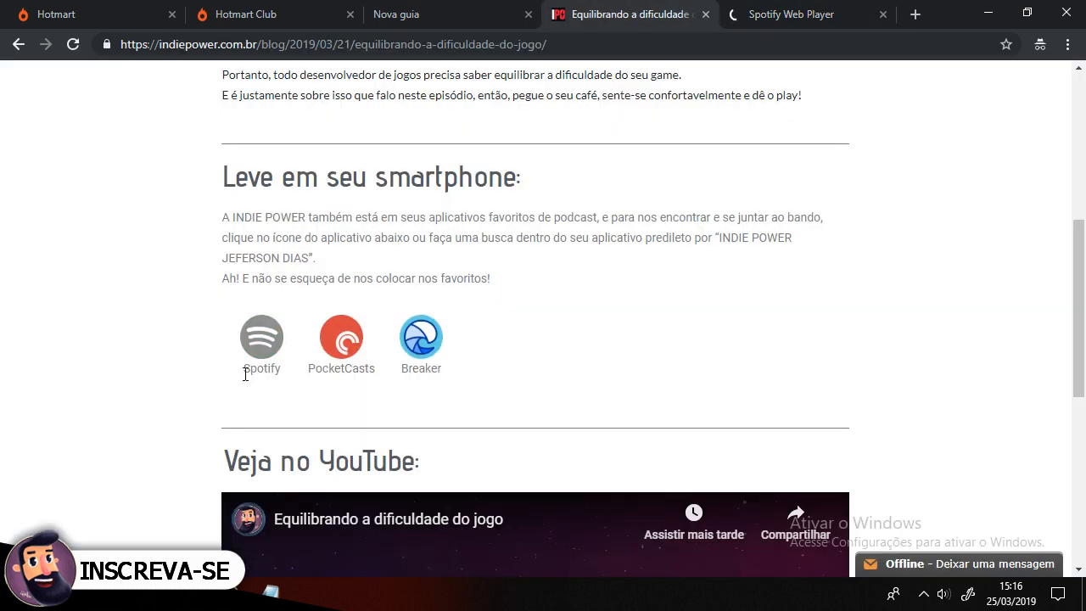
click(780, 11)
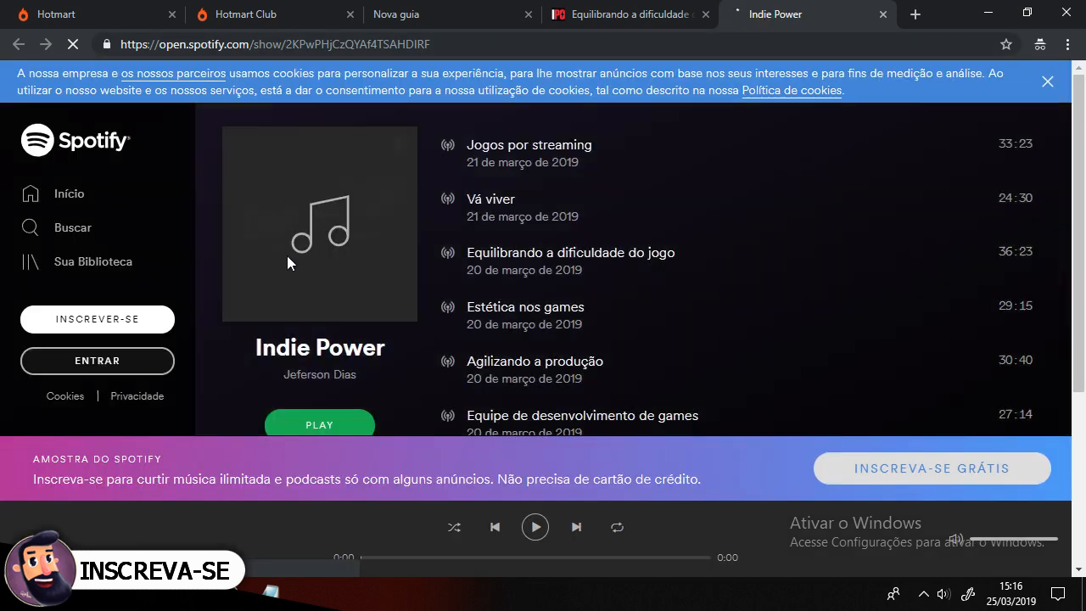
scroll(571, 248, down, 4)
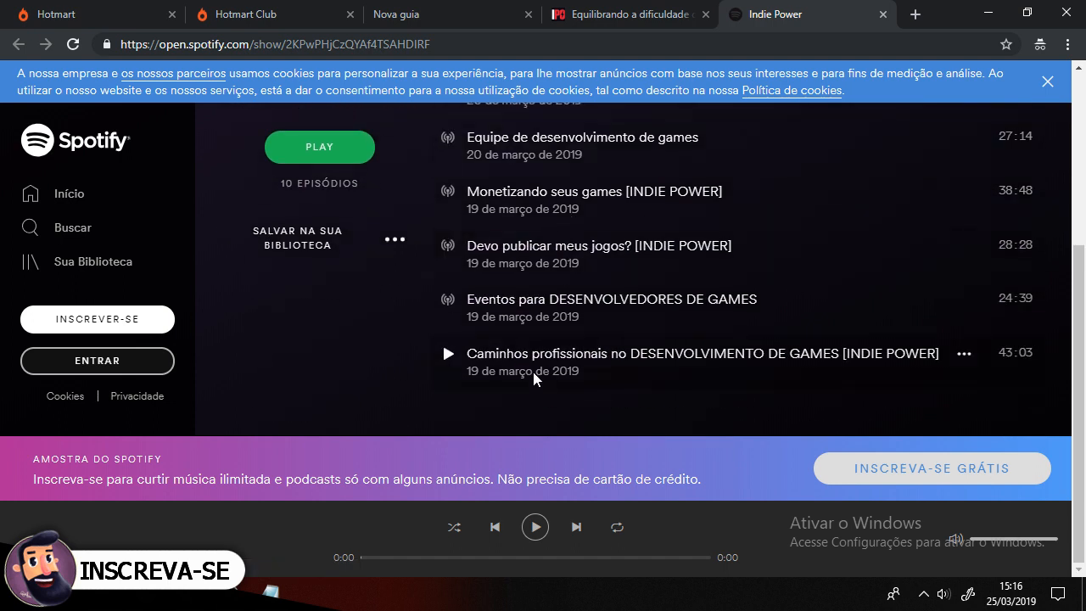
scroll(532, 372, up, 5)
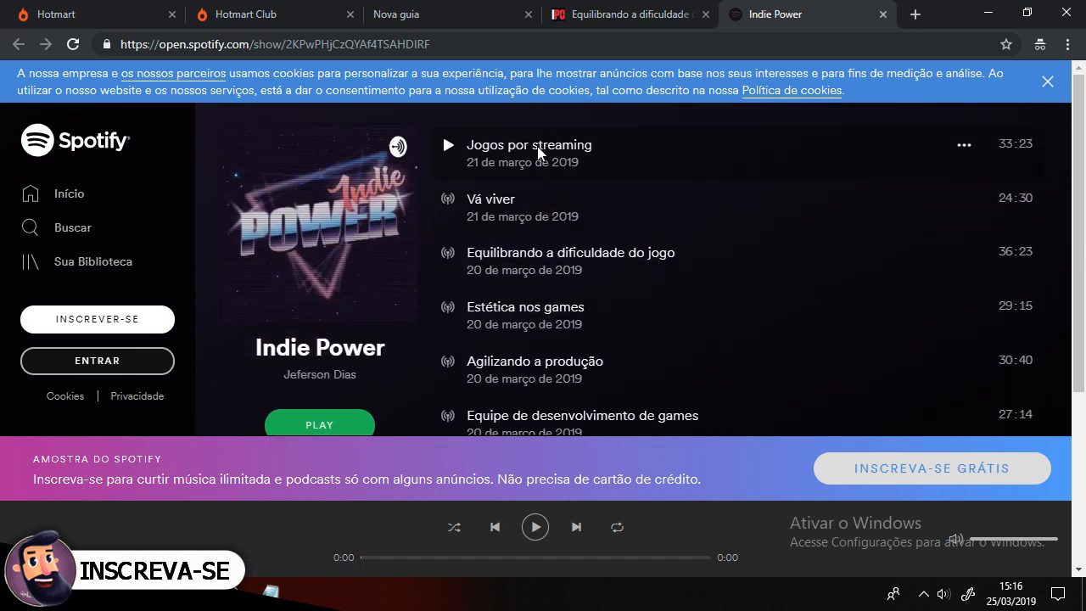
scroll(528, 157, down, 3)
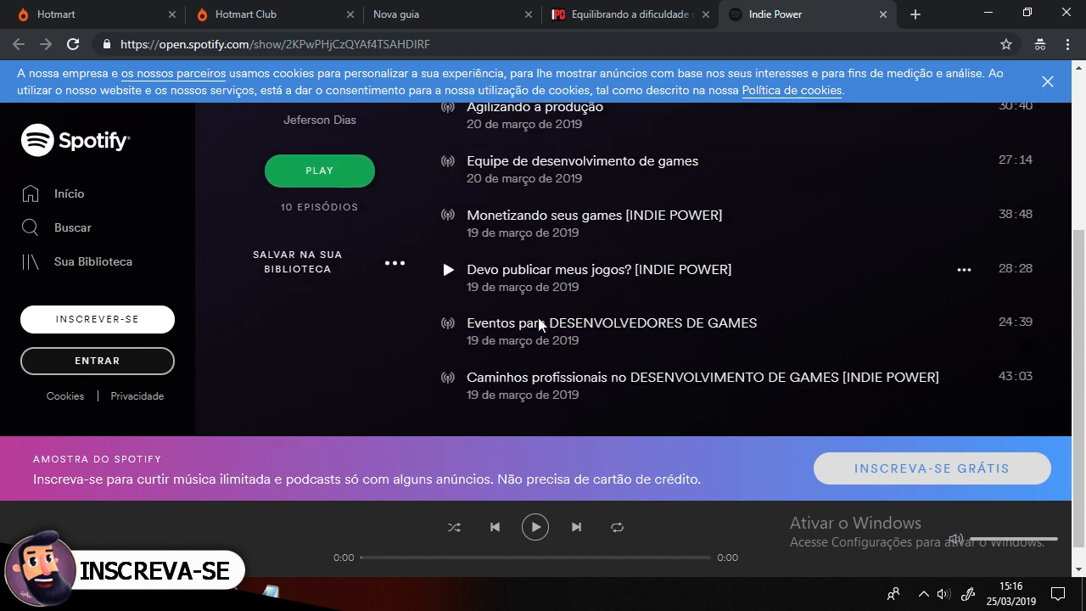
scroll(539, 325, up, 3)
click(625, 12)
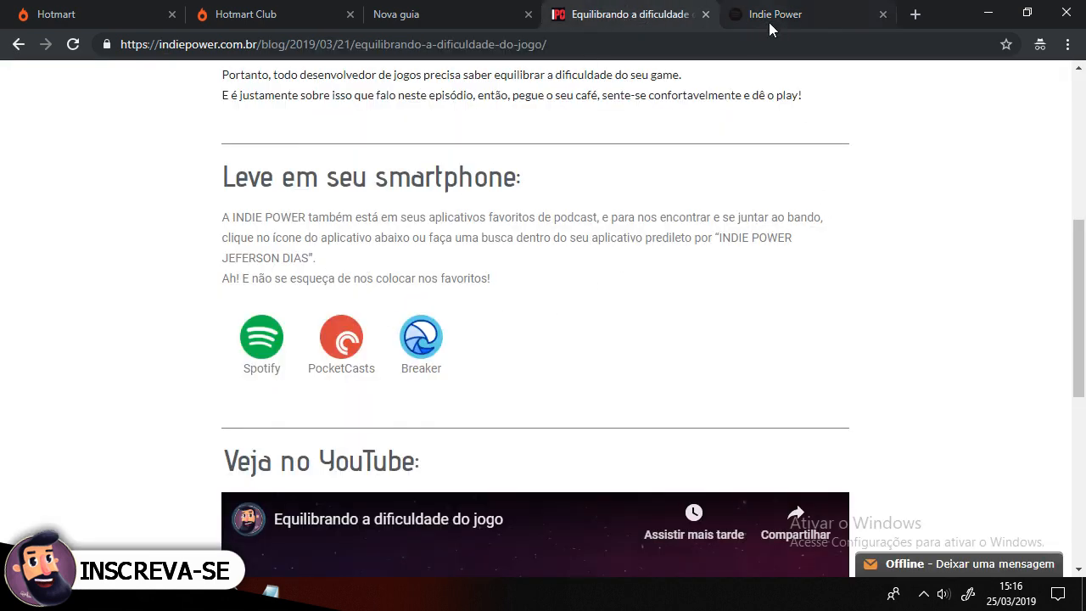
click(792, 11)
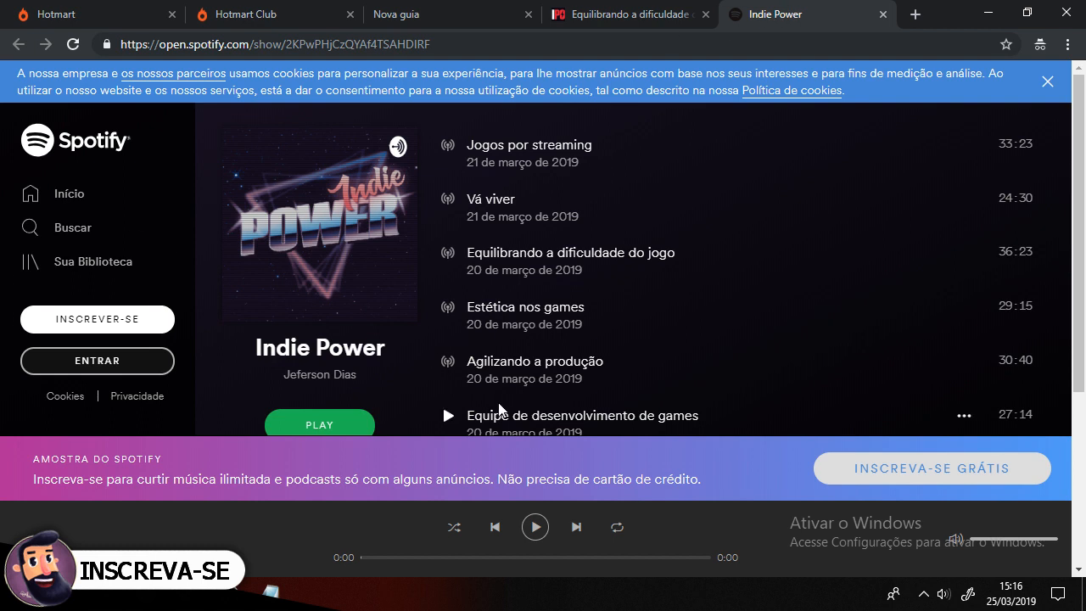
Step: Open Spotify's search page and switch between it and the episode page
click(70, 229)
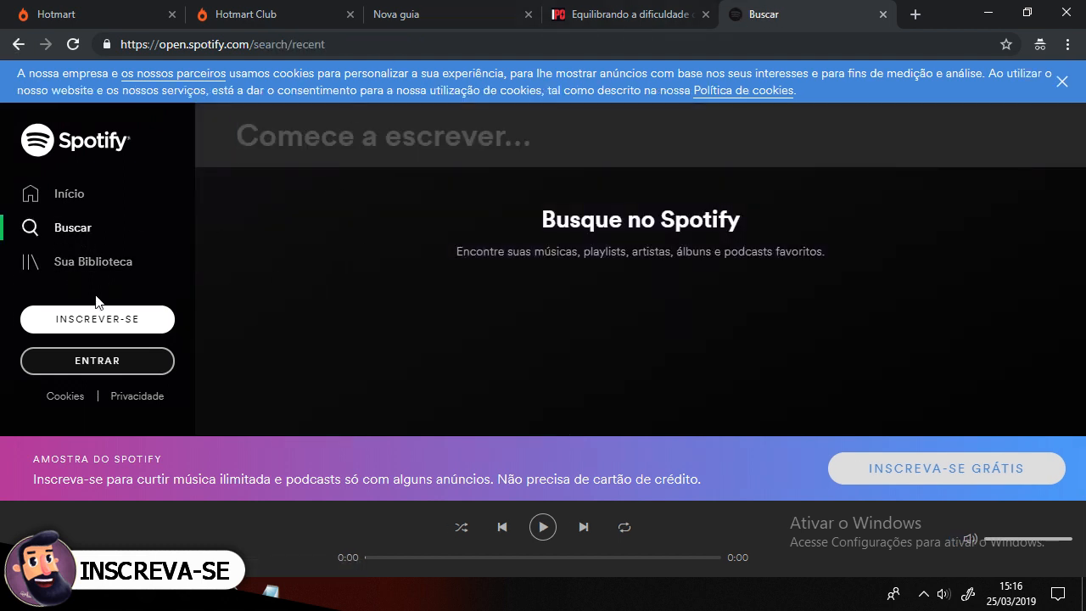
click(636, 14)
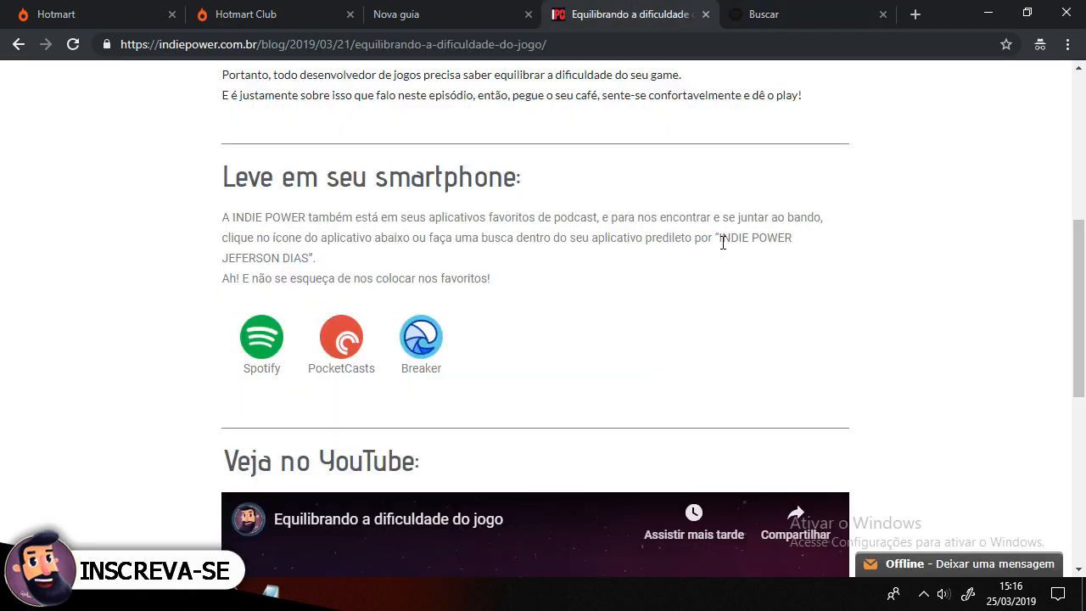
click(777, 12)
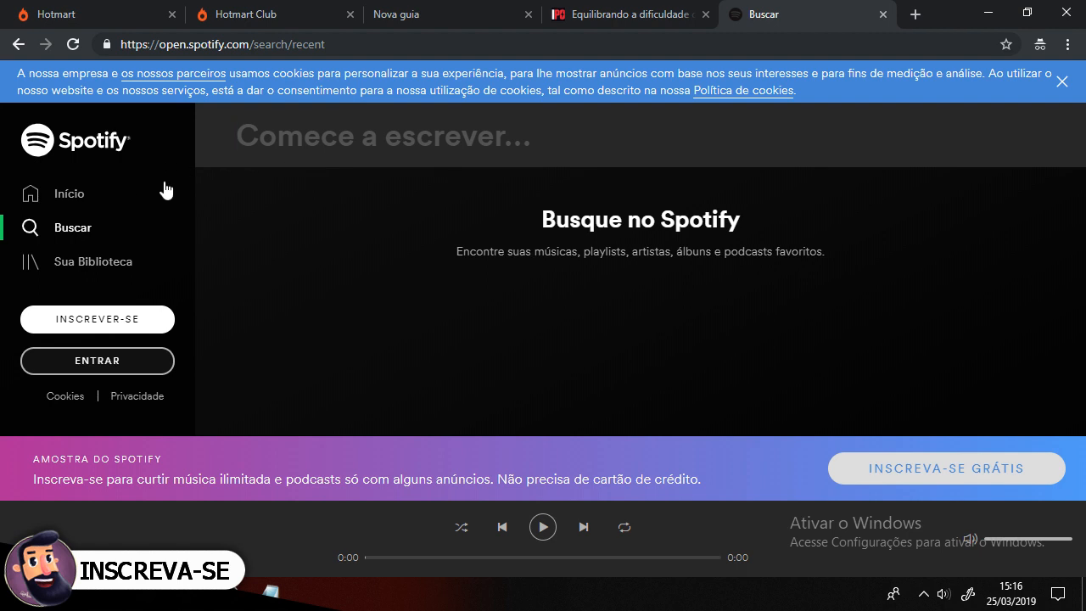
click(675, 12)
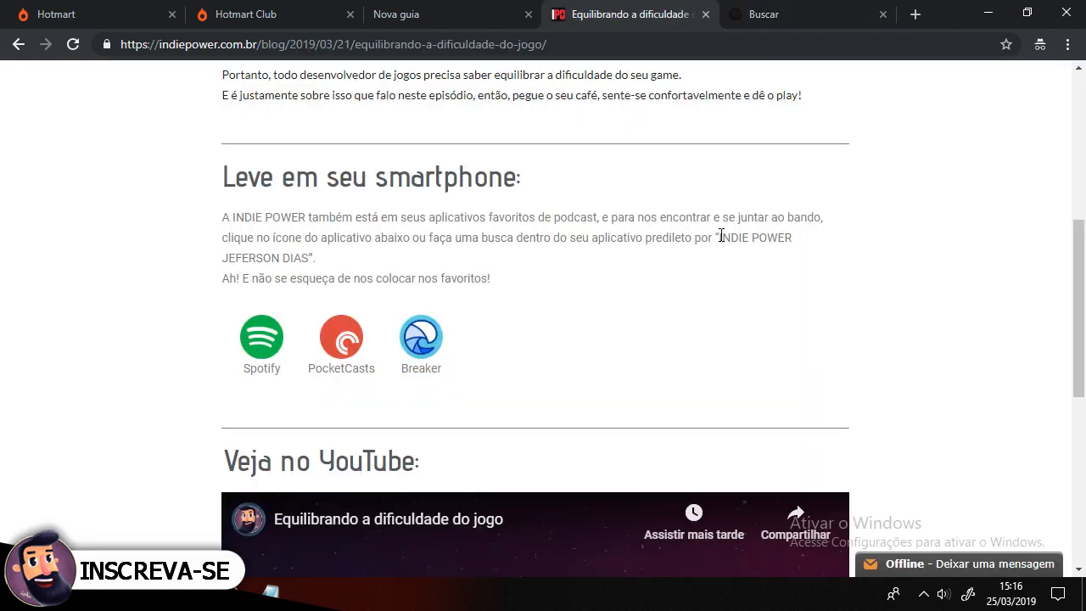
Step: Highlight the suggested search phrase "INDIE POWER JEFERSON DIAS" on the episode page
drag(719, 237, 310, 258)
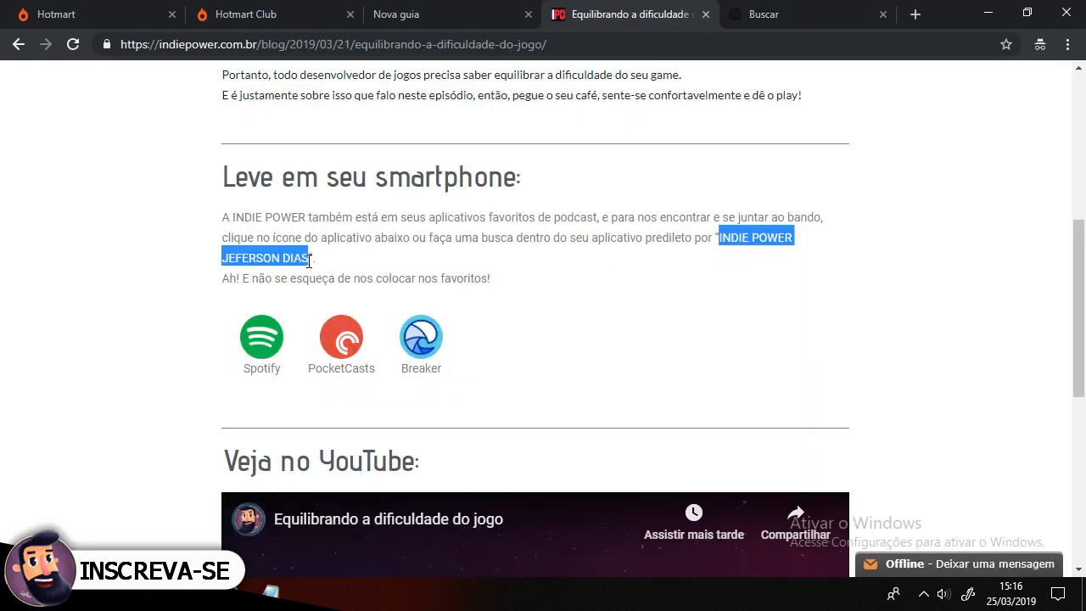
click(779, 237)
drag(719, 237, 795, 237)
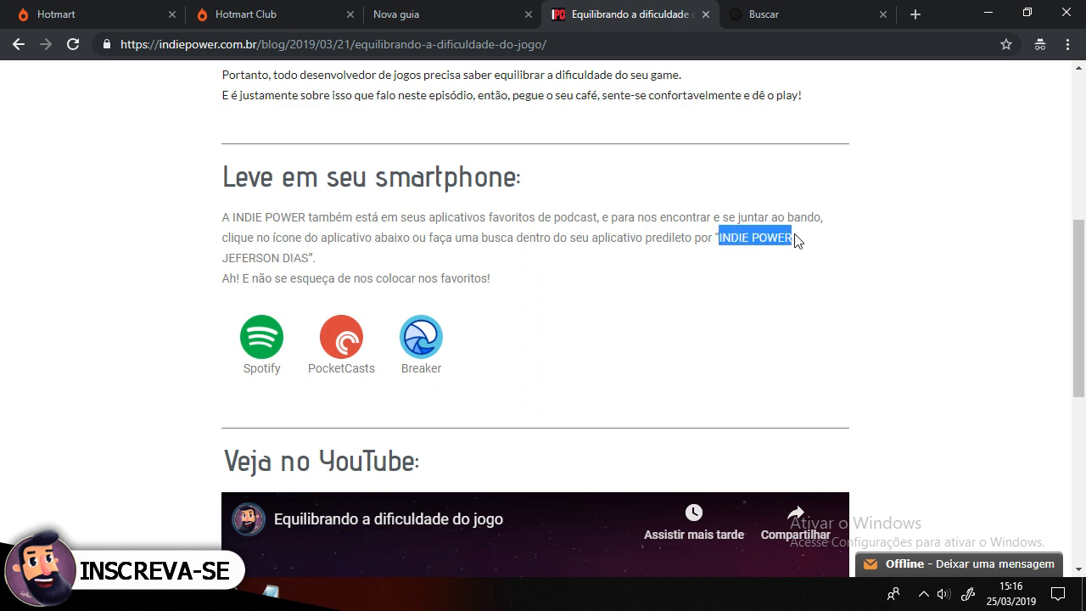
click(337, 259)
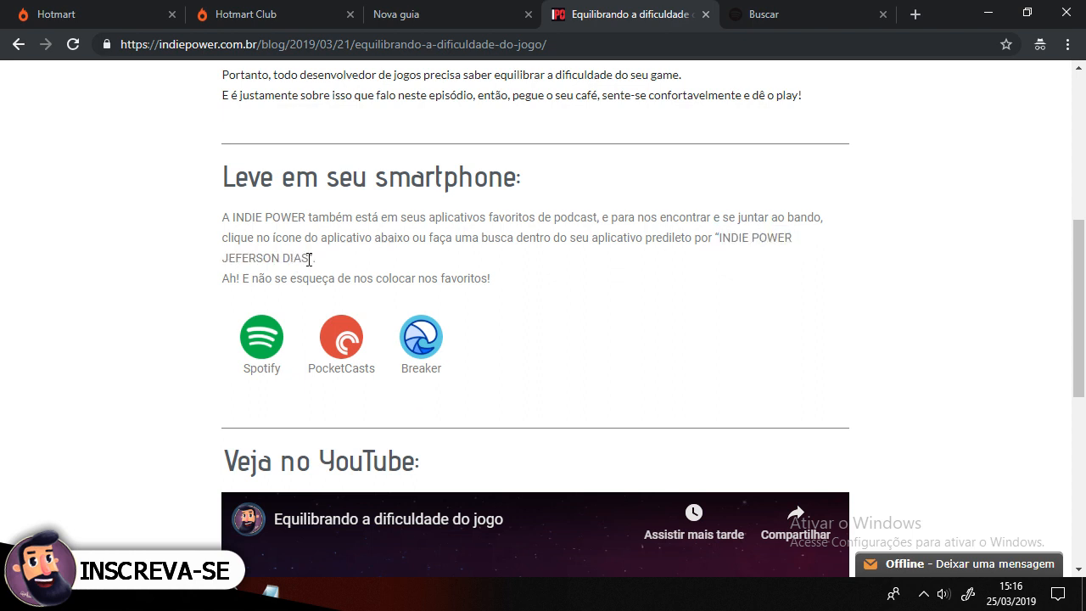
drag(308, 259, 248, 258)
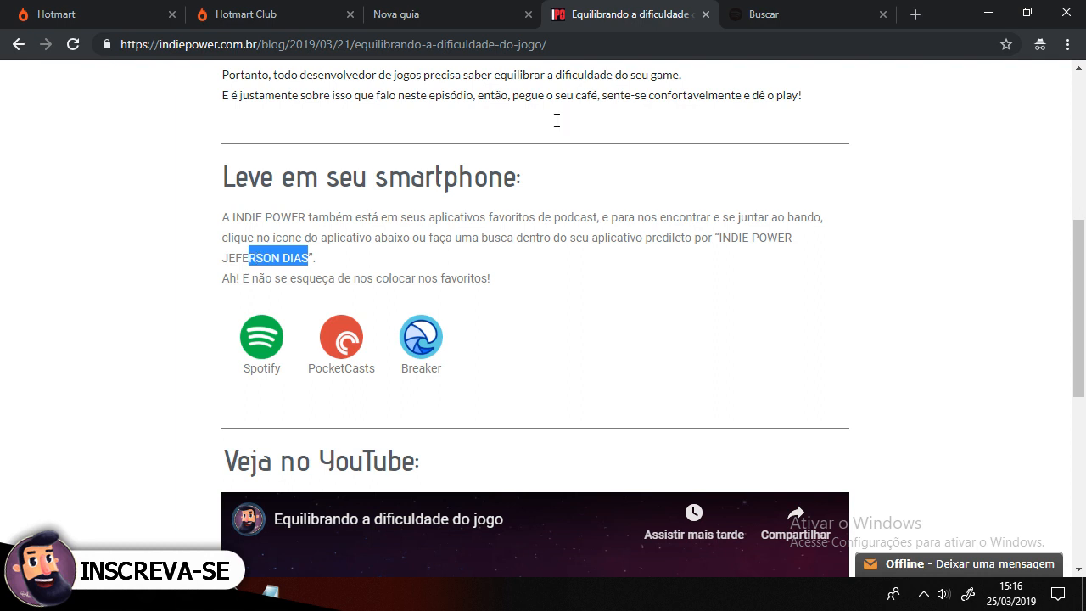
click(485, 219)
Step: Search Spotify for "indie power jeferson dias"
click(753, 13)
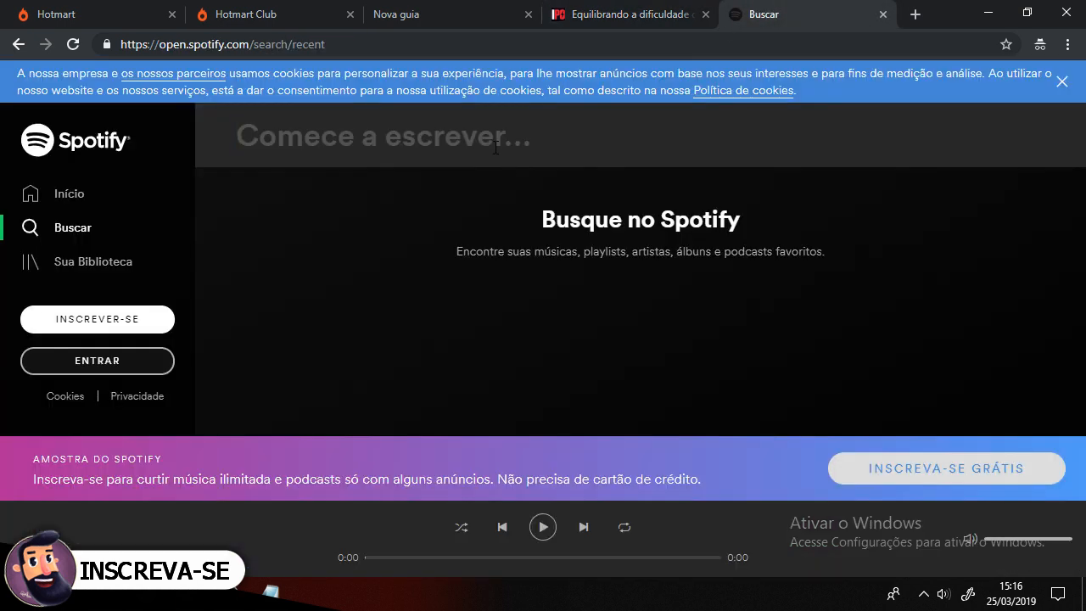
text(indie )
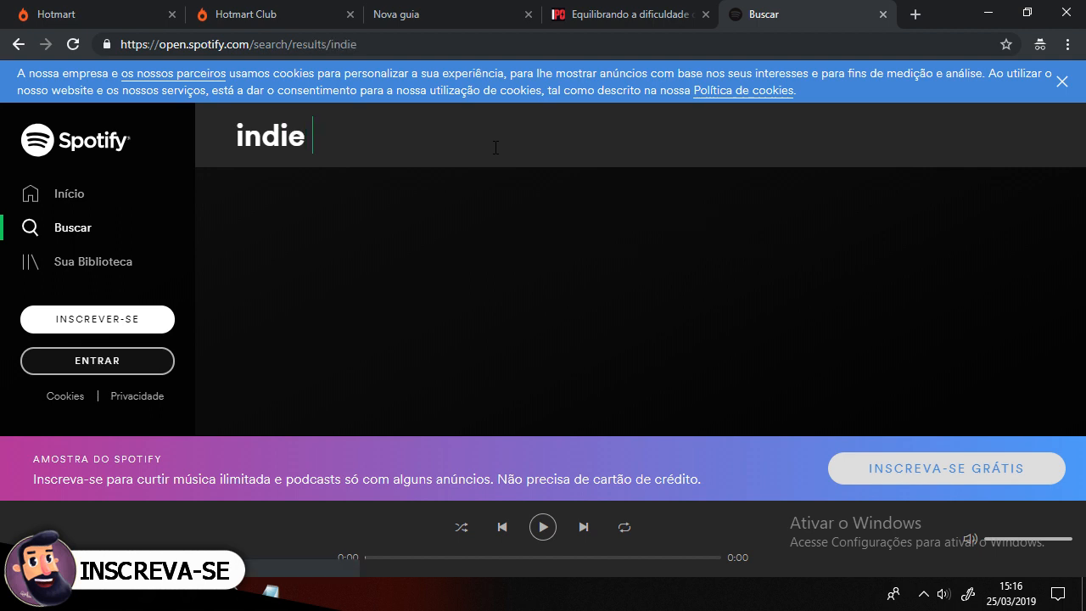
text(power jefer)
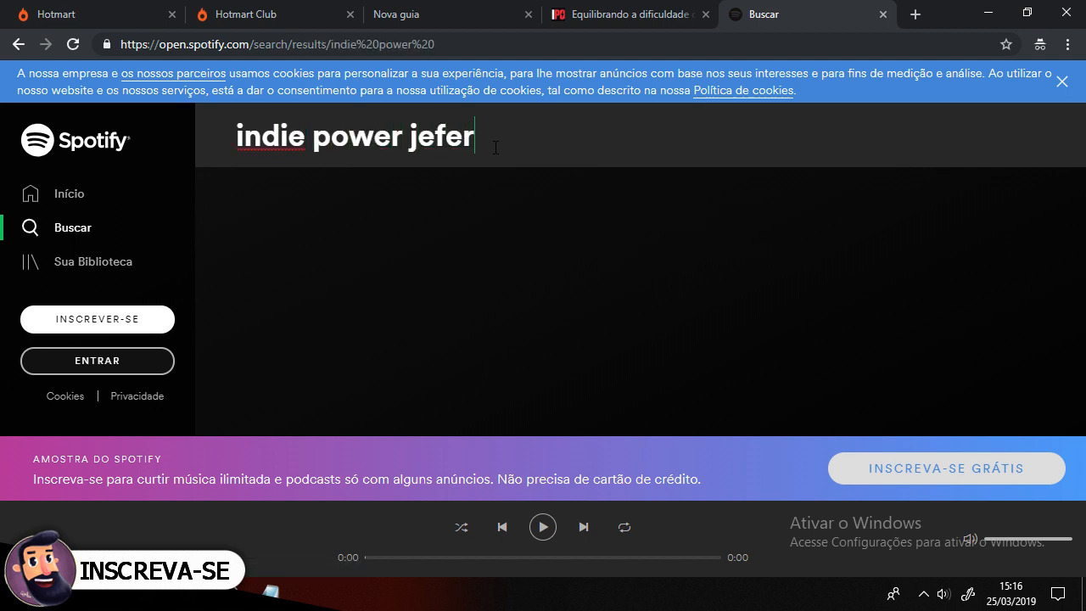
text(son dias)
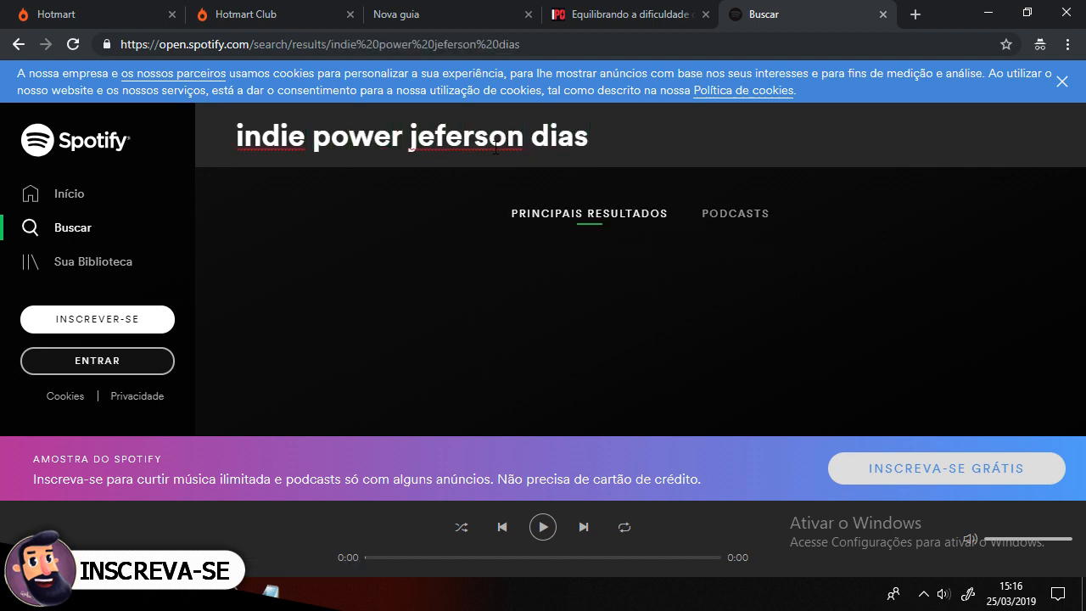
Step: Show only podcast results for the Indie Power search, then close the Spotify tab
click(747, 219)
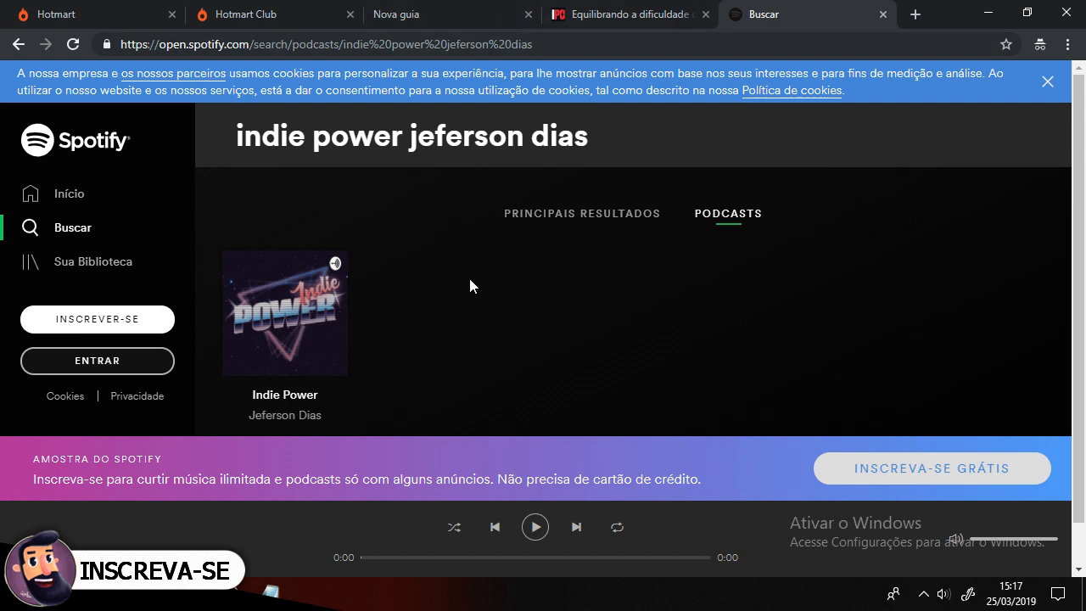
click(624, 13)
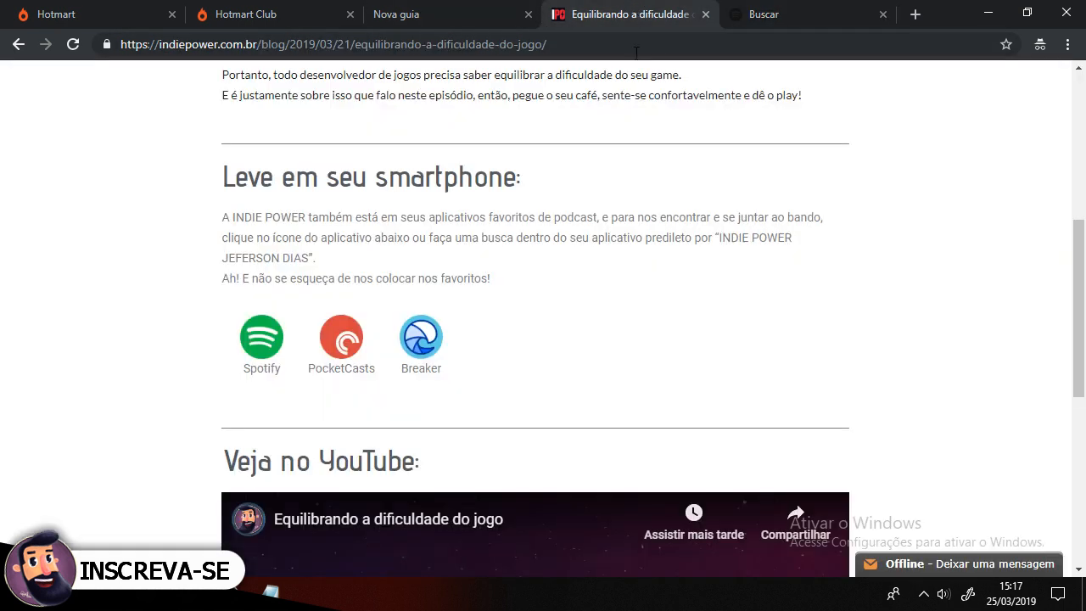
click(883, 15)
Step: Scroll the episode page, highlight the episode title "Equilibrando a dificuldade do jogo", and close the episode tab
scroll(778, 216, down, 6)
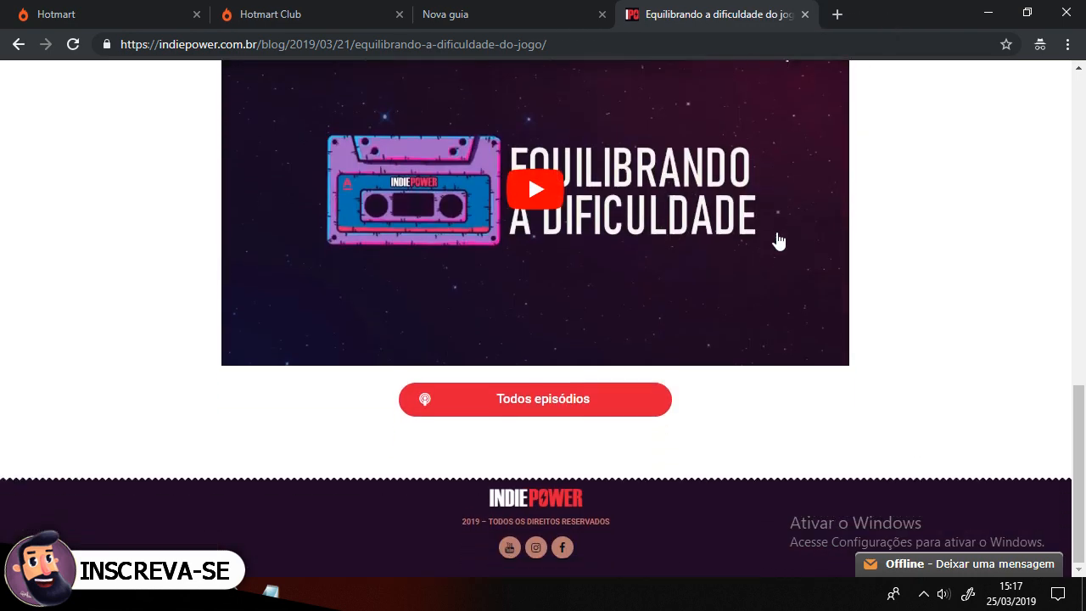
scroll(764, 363, up, 10)
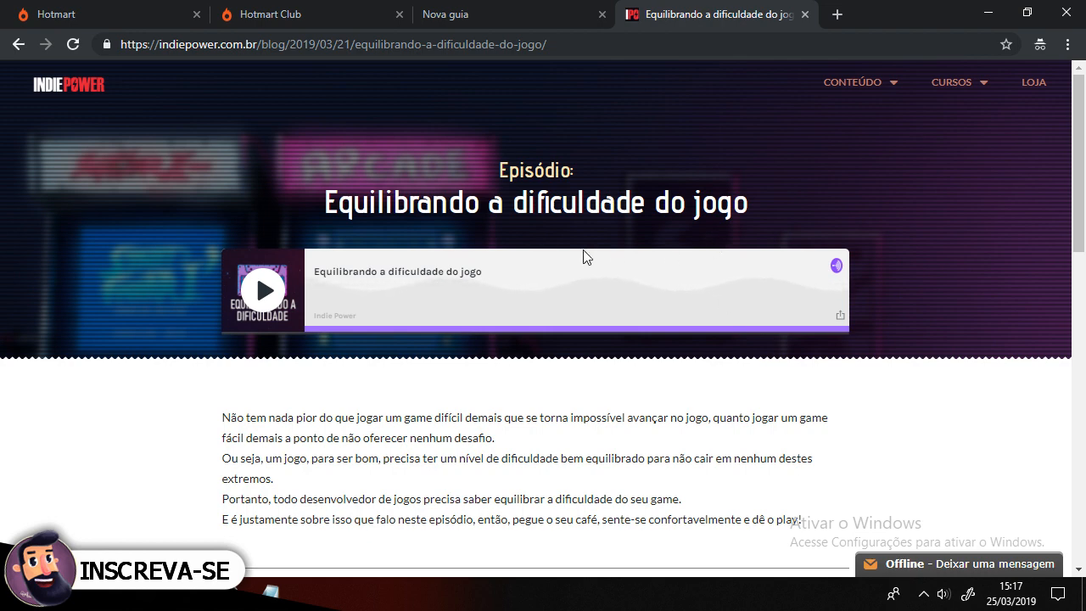
drag(324, 202, 700, 203)
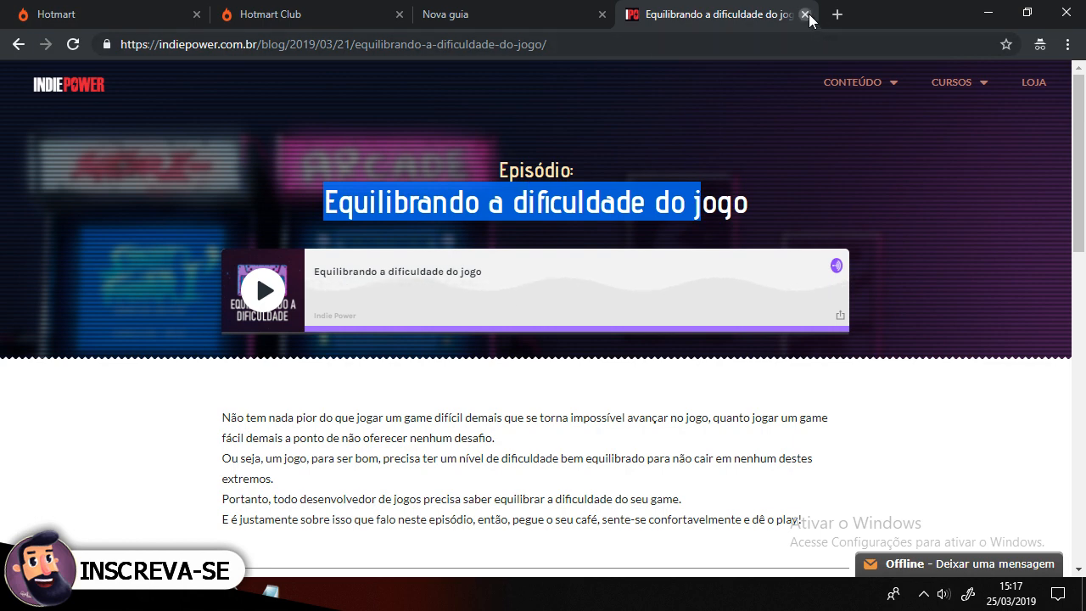
click(724, 165)
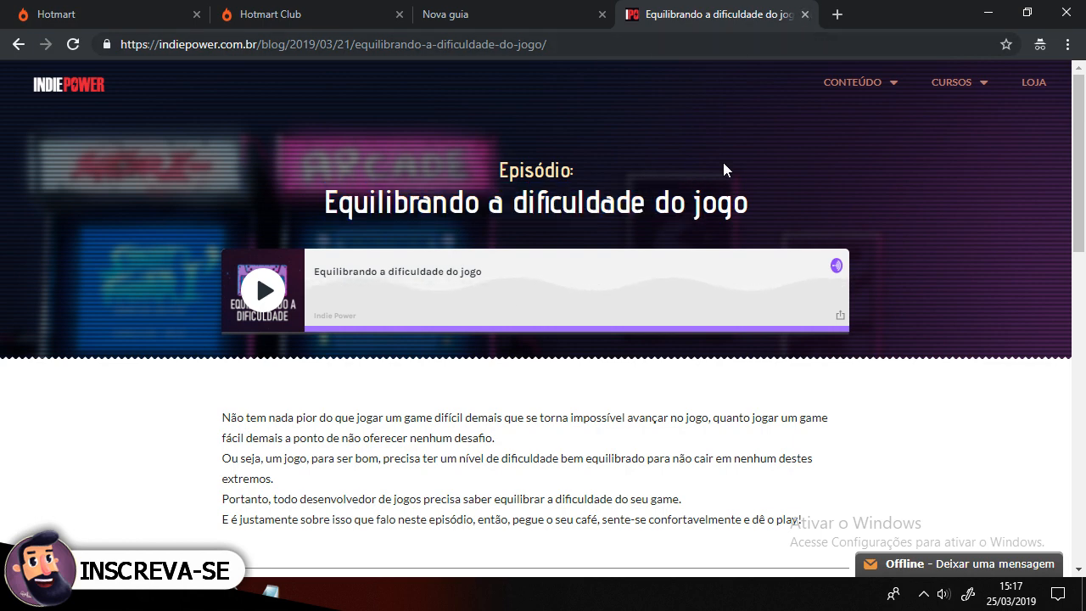
click(805, 13)
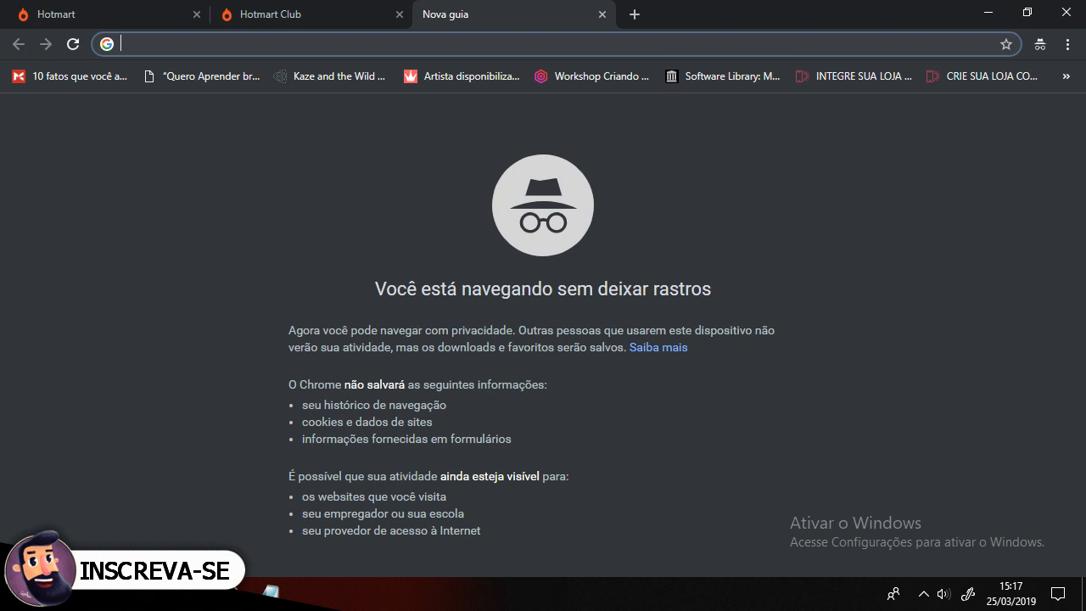
Step: Search Google for "batman nes"
click(202, 594)
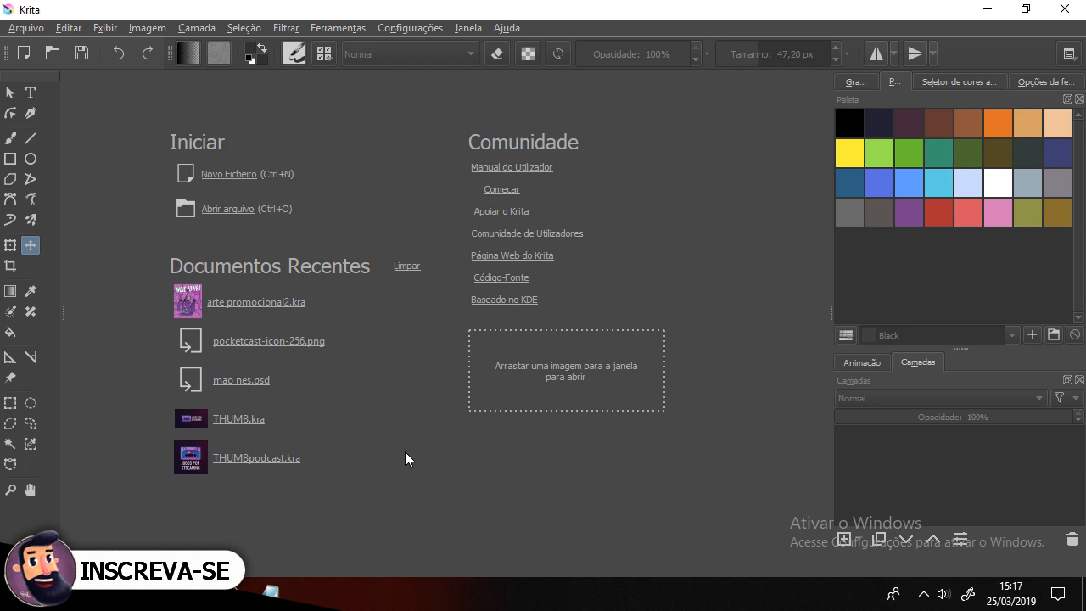
key(alt+Tab)
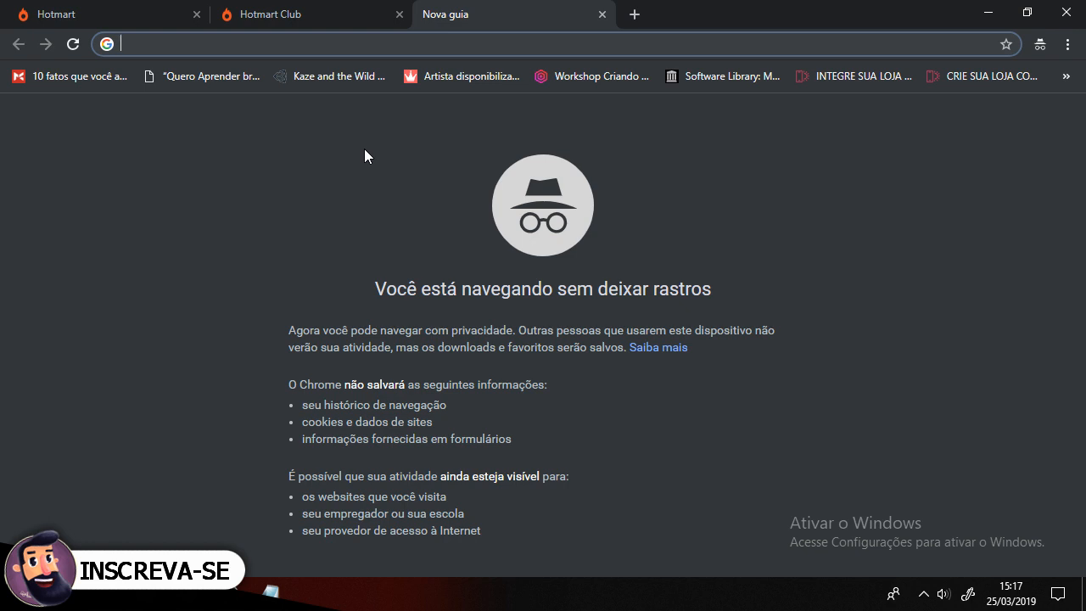
text(b)
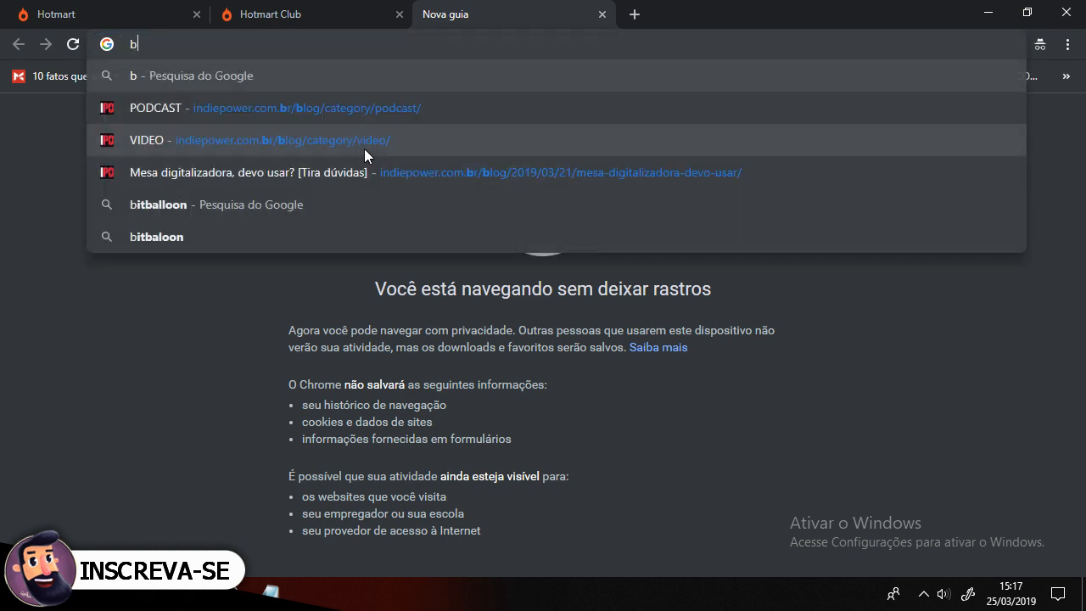
text(atman nes)
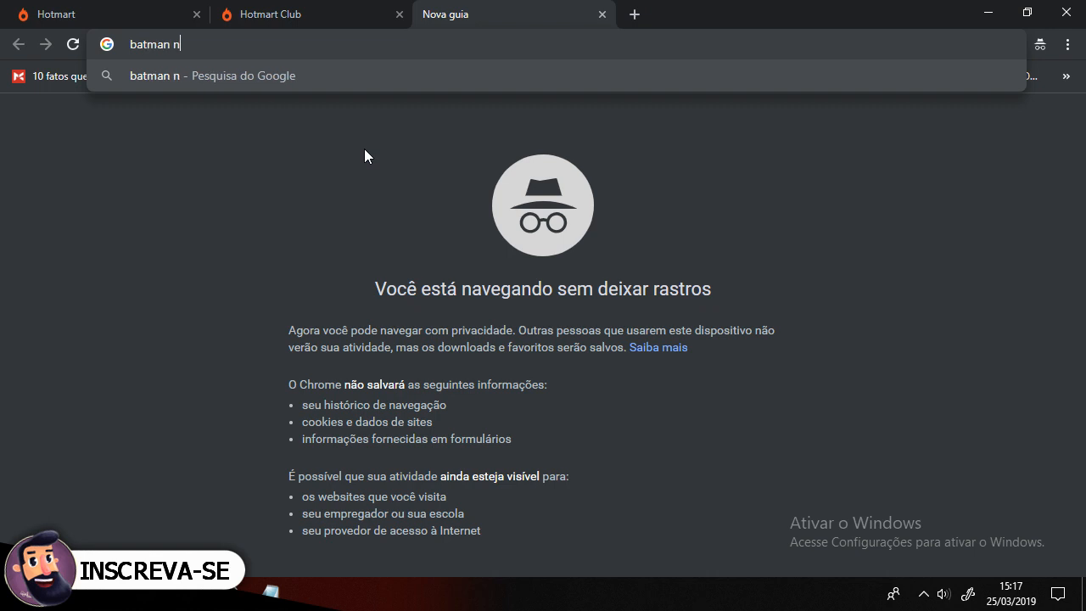
key(Return)
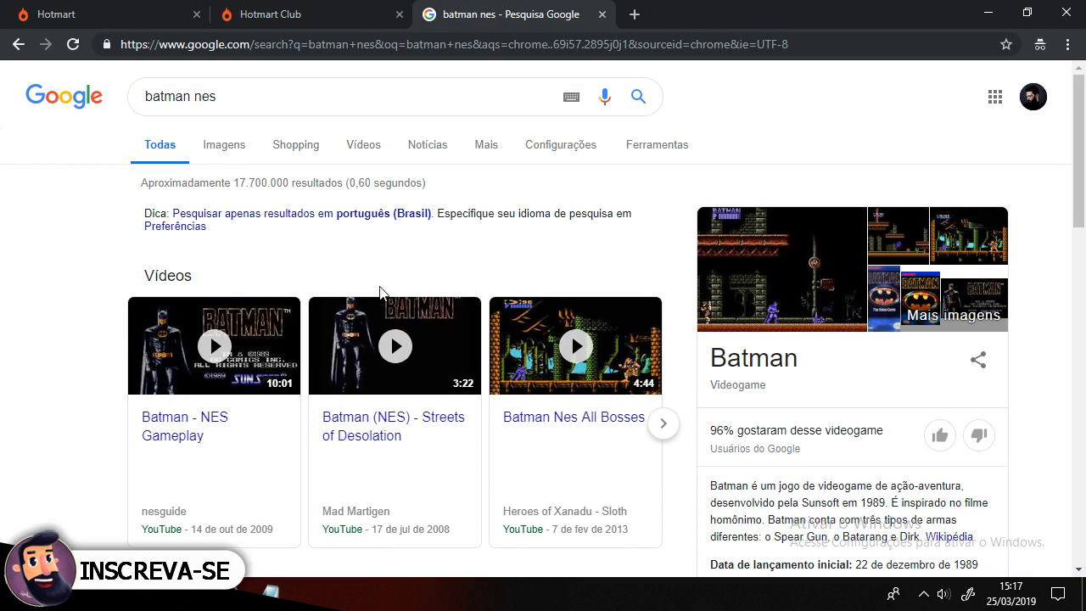
Step: Browse the Google Images results for Batman NES game screenshots
click(224, 150)
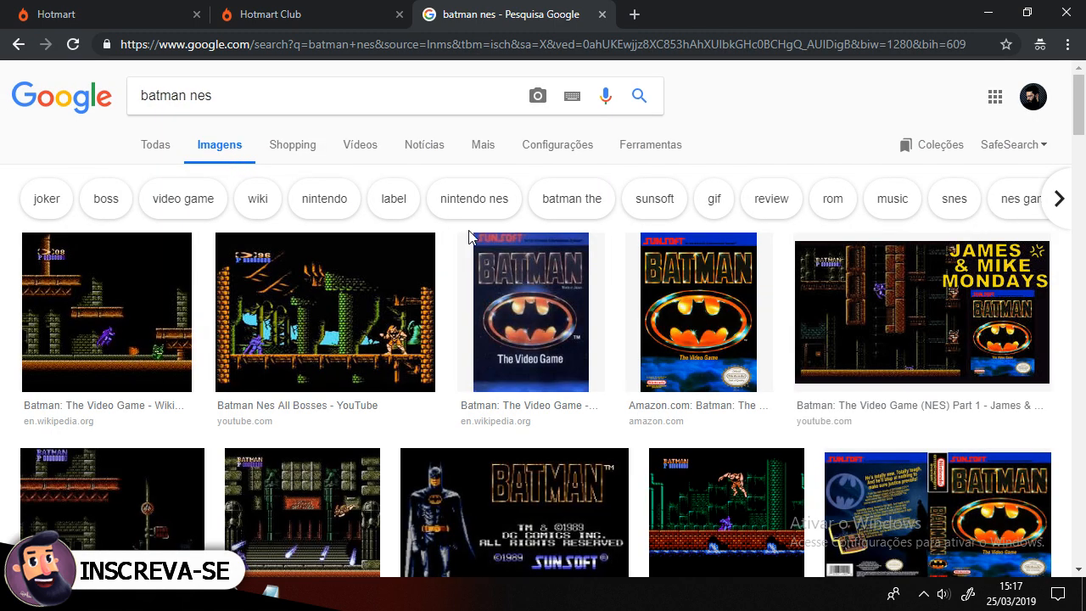
scroll(477, 244, down, 2)
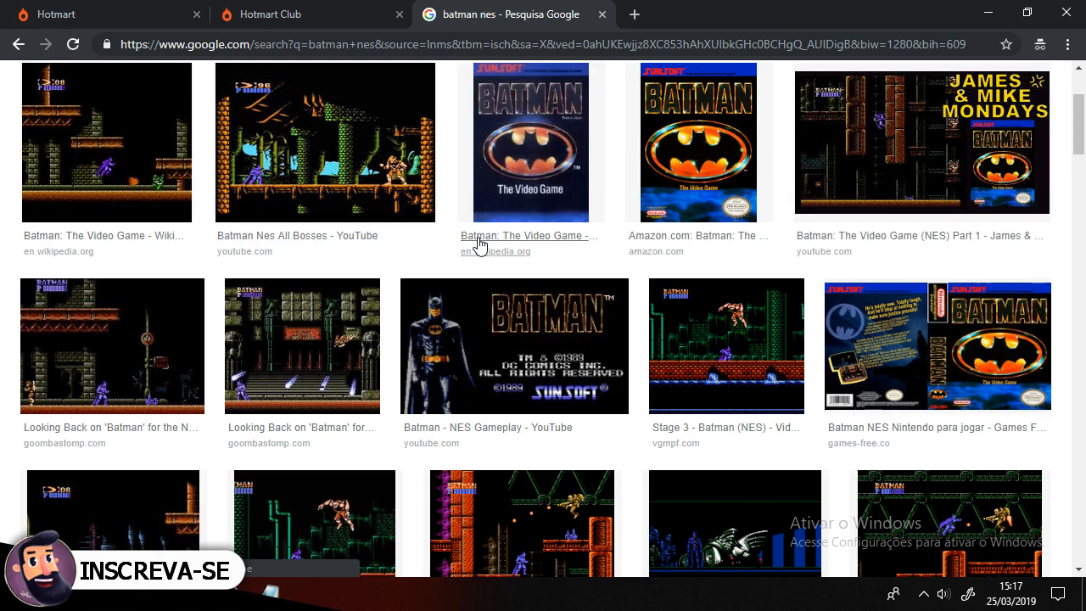
scroll(478, 245, down, 2)
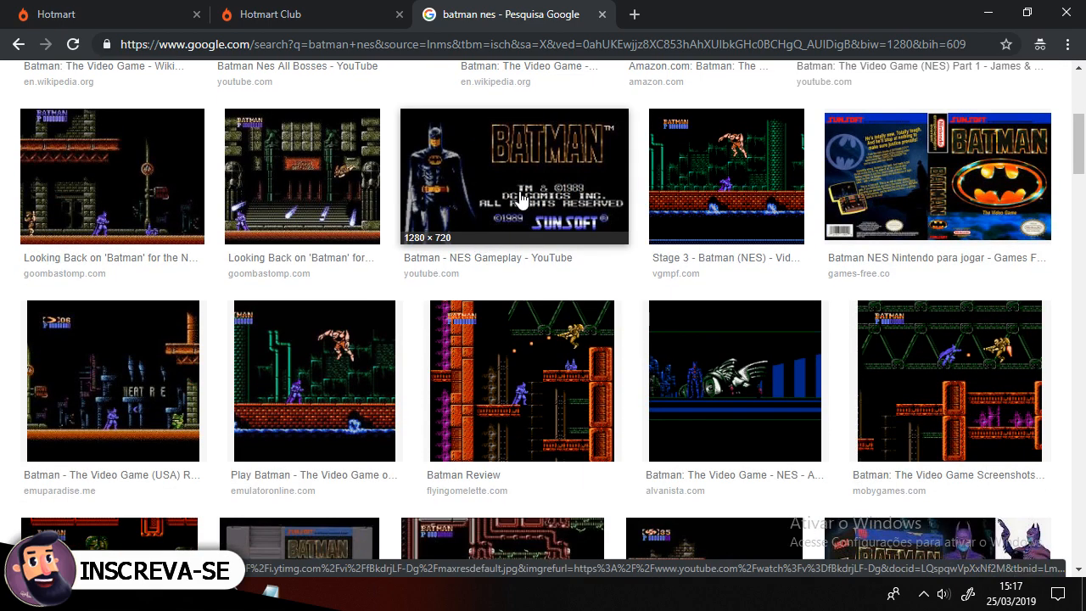
scroll(685, 259, down, 4)
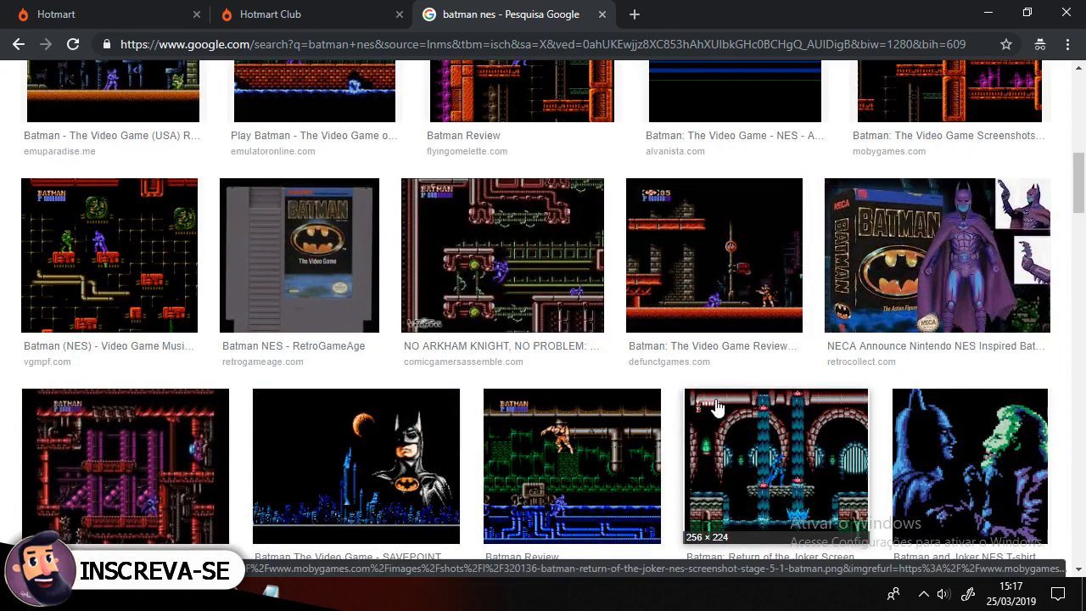
scroll(686, 259, down, 5)
click(717, 260)
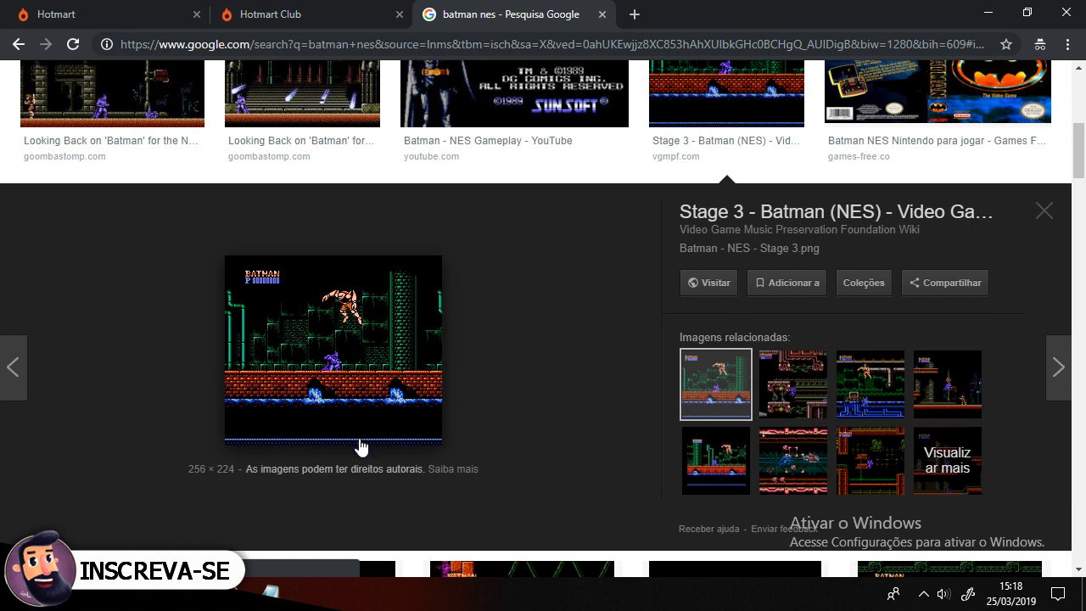
click(822, 384)
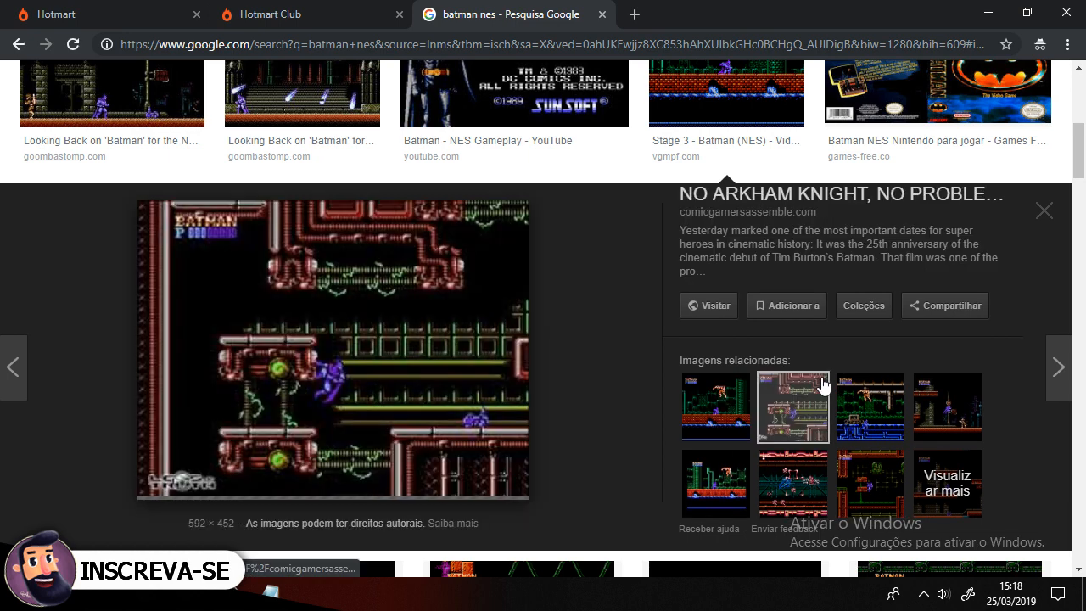
click(862, 422)
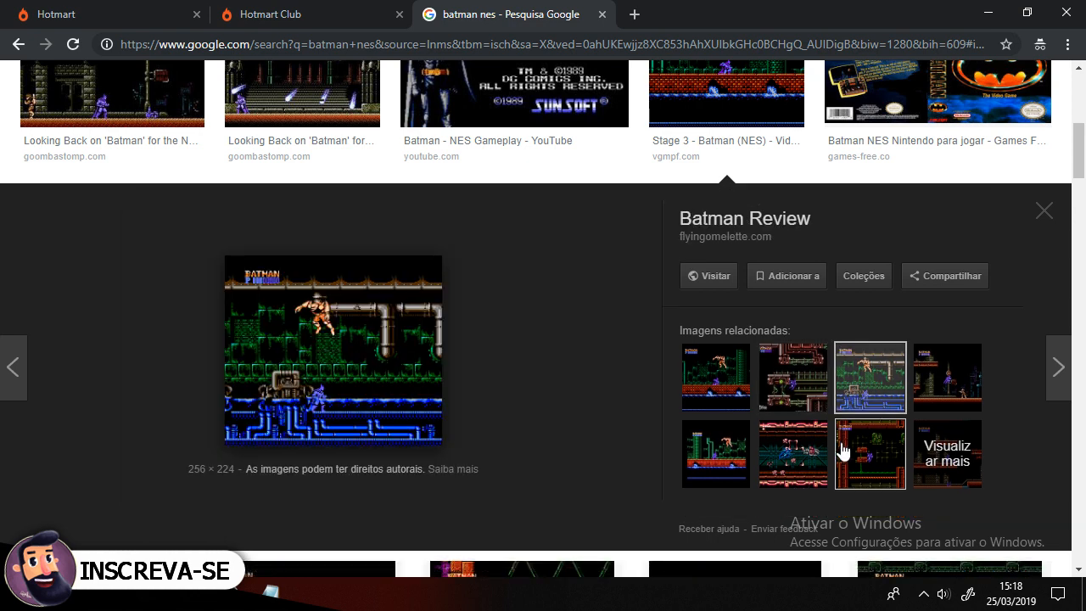
click(812, 457)
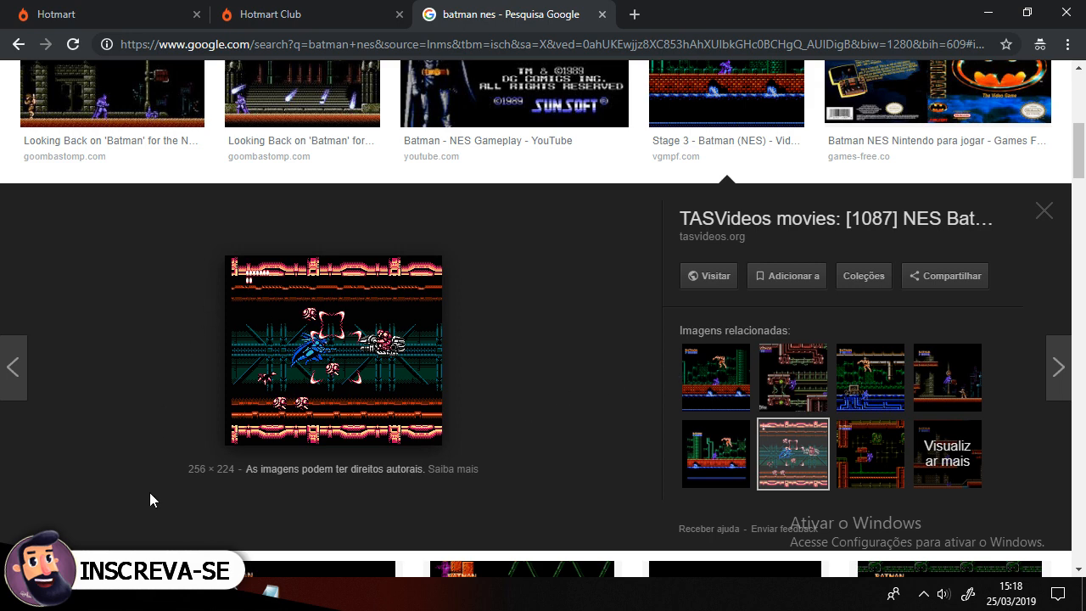
Step: Switch to Krita and create a new 1280 x 720 px document from the clipboard
click(188, 594)
click(229, 594)
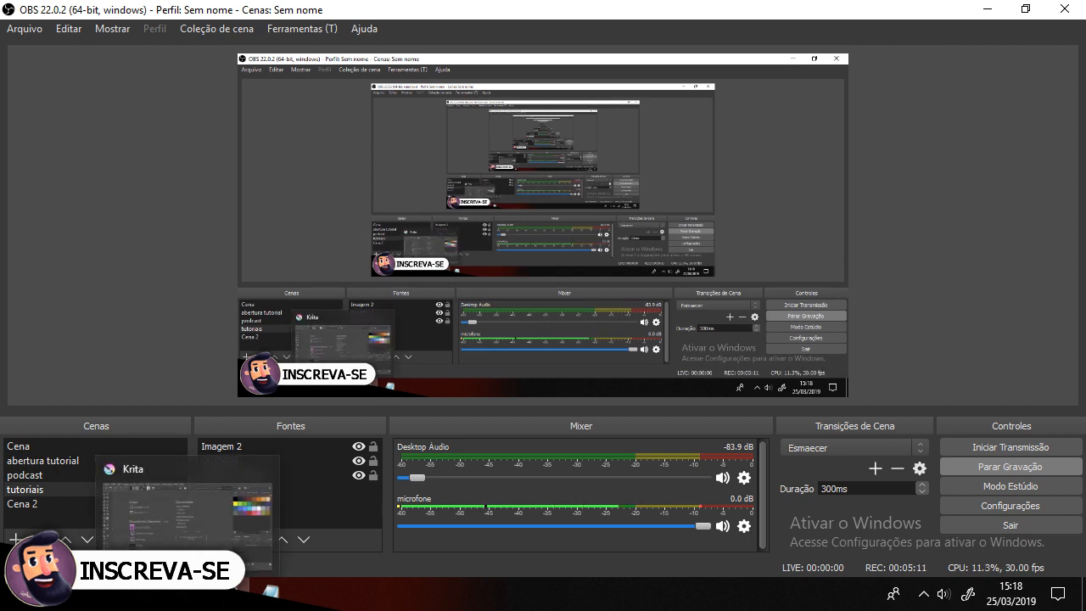
click(189, 594)
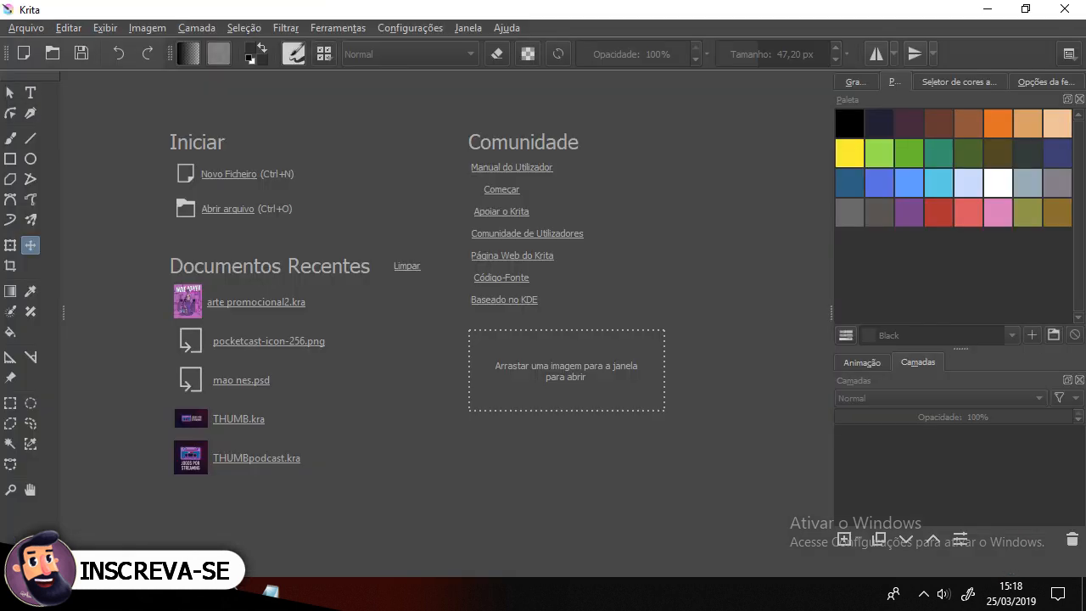
click(216, 175)
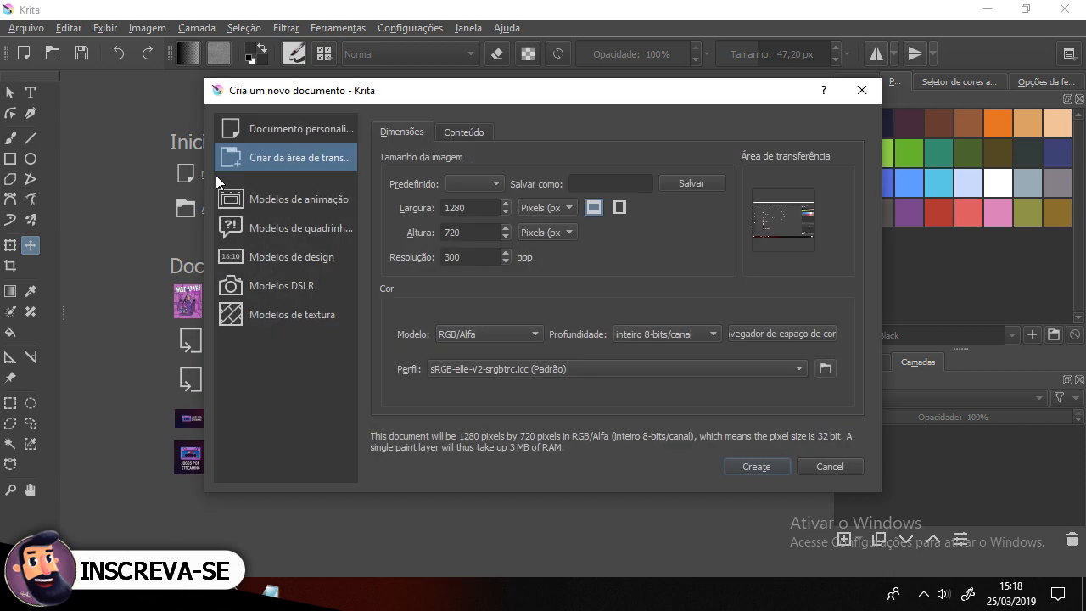
click(757, 468)
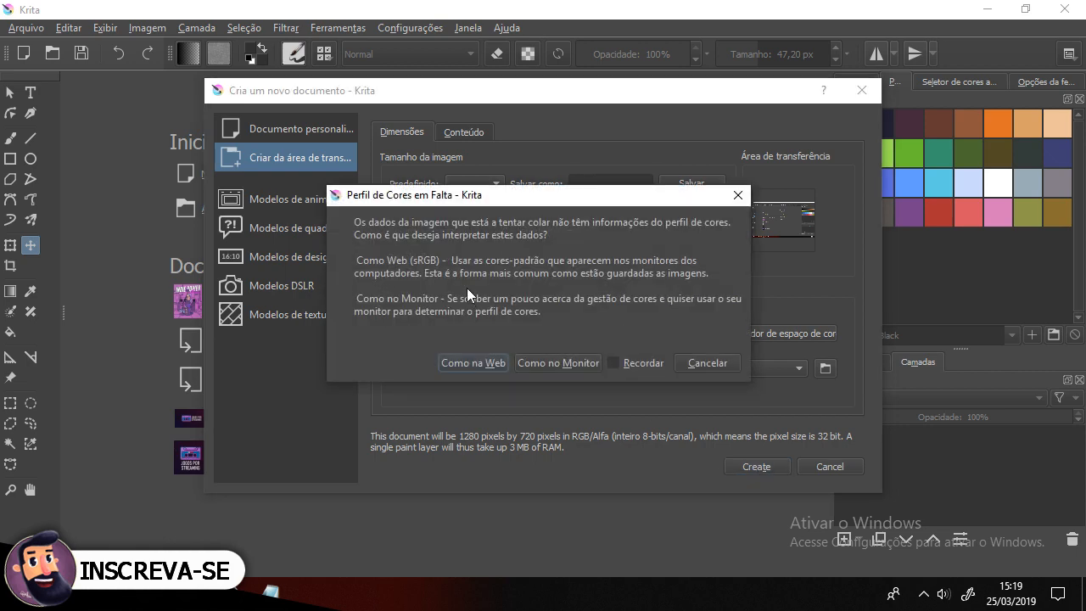
click(697, 363)
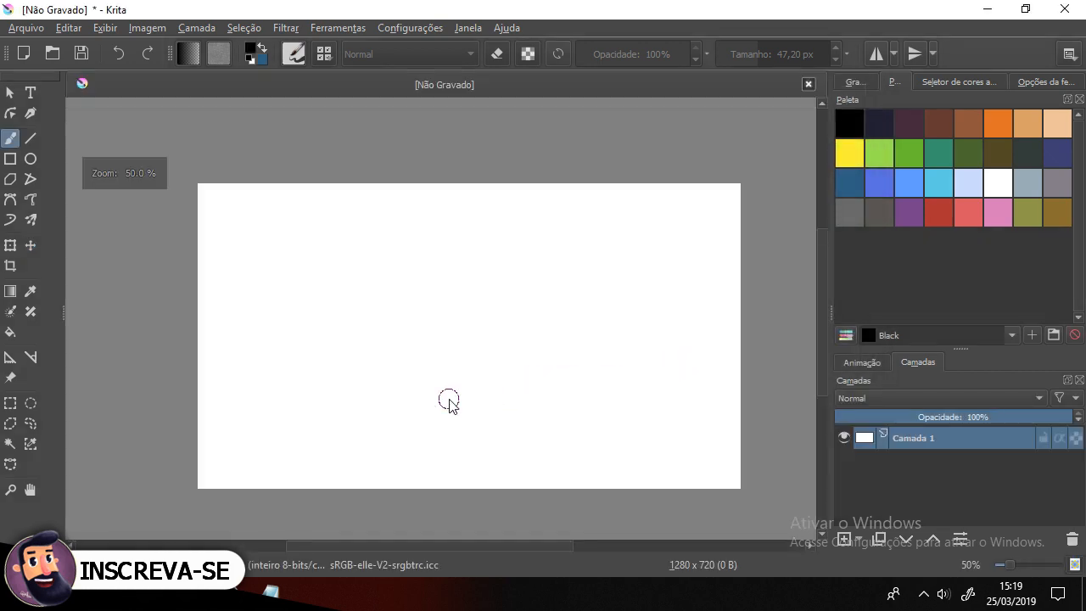
Step: Fill the whole canvas with black using the Fill tool
scroll(449, 399, up, 1)
scroll(449, 399, down, 1)
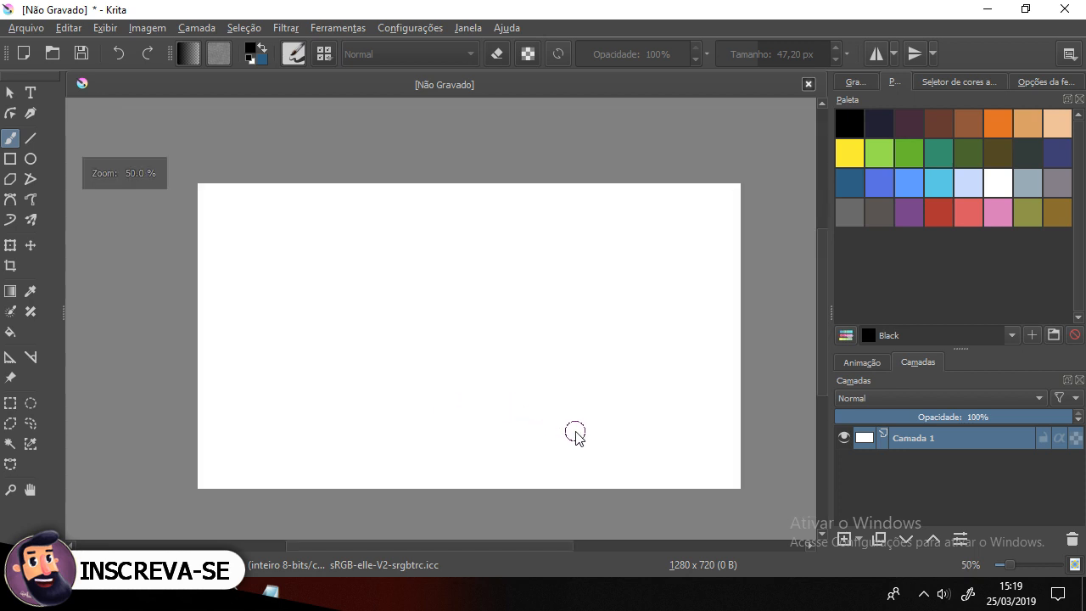
drag(572, 398, 546, 390)
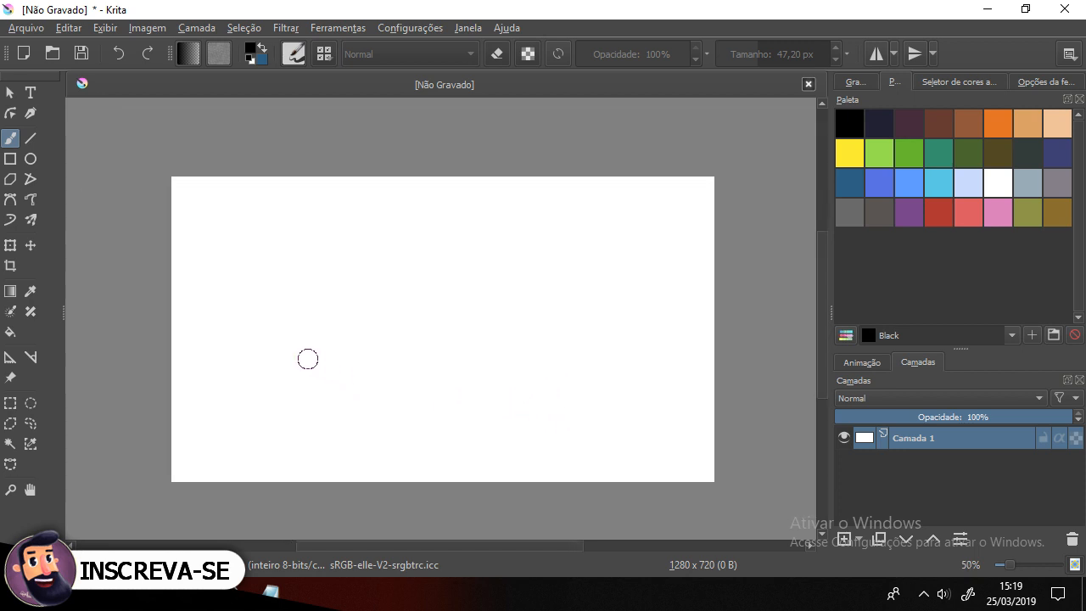
click(11, 331)
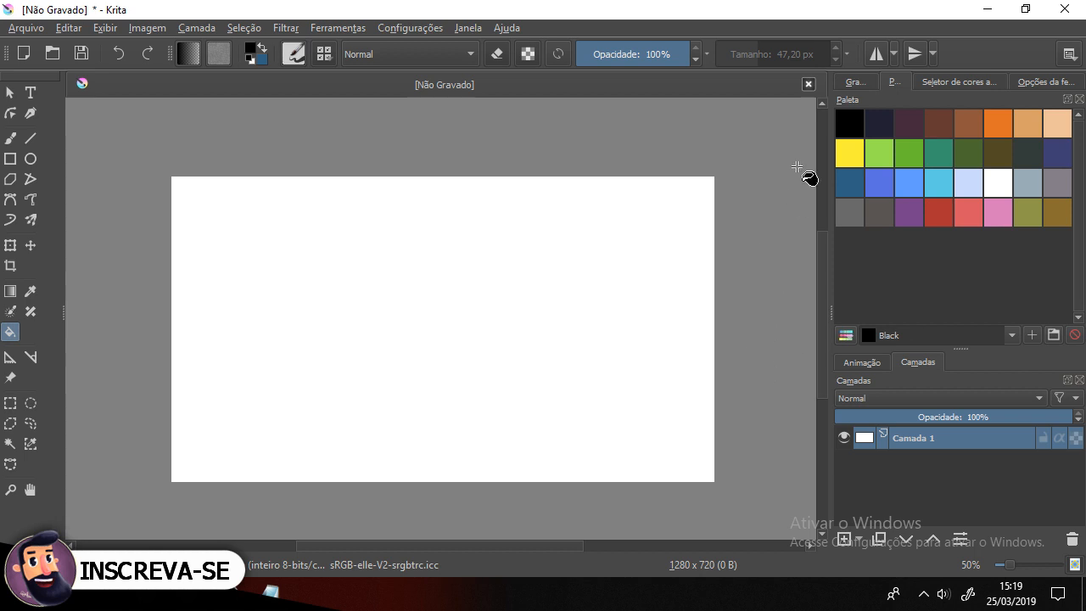
click(847, 127)
click(557, 310)
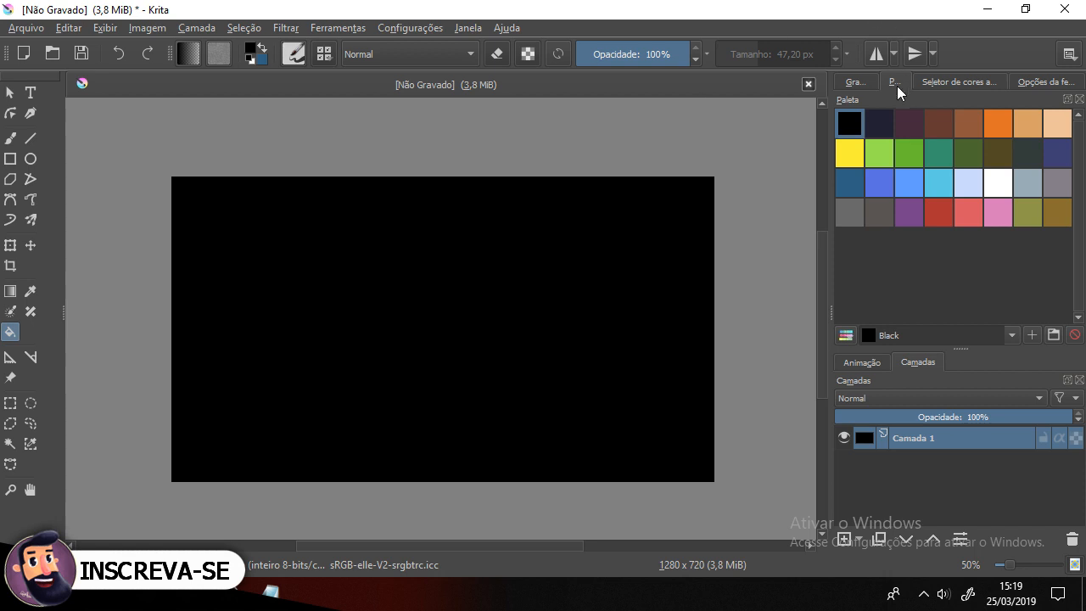
Step: Show the canvas grid with 16 px spacing in X and Y and a subdivision of 1
click(864, 82)
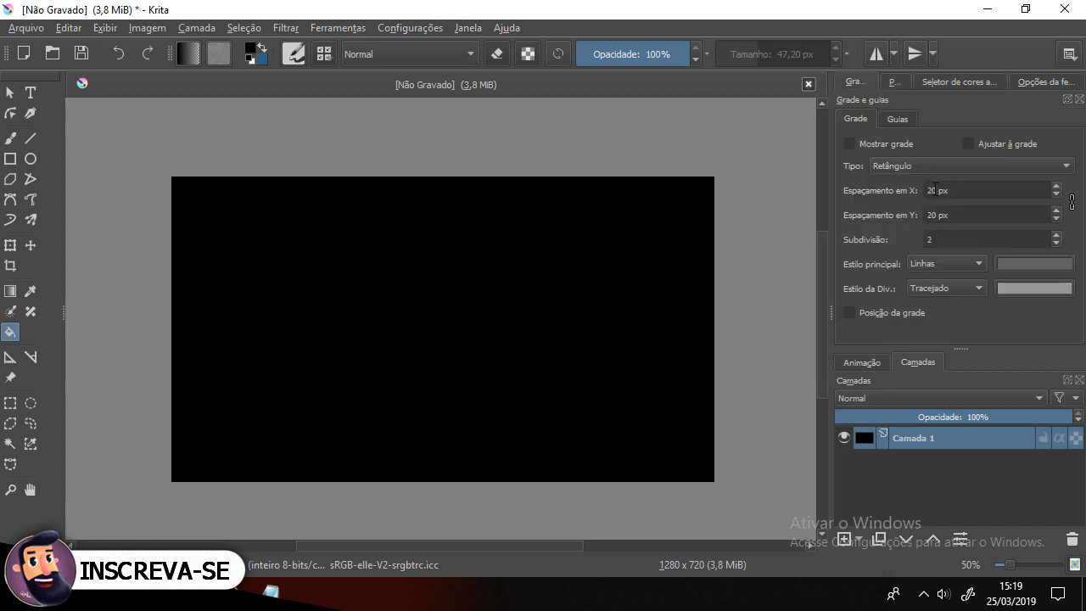
drag(937, 190, 921, 190)
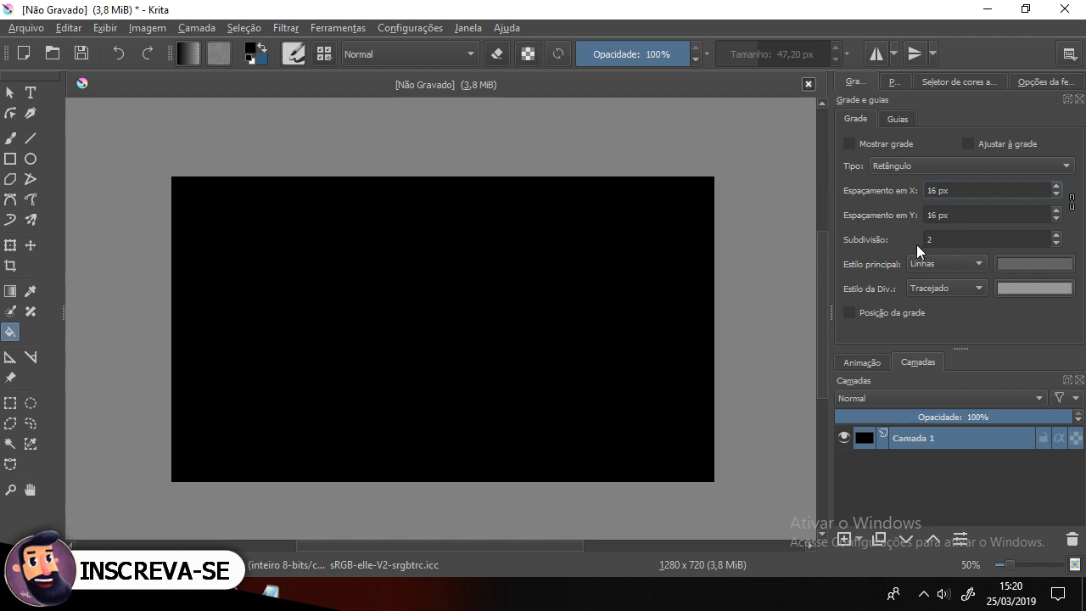
click(1057, 243)
click(850, 144)
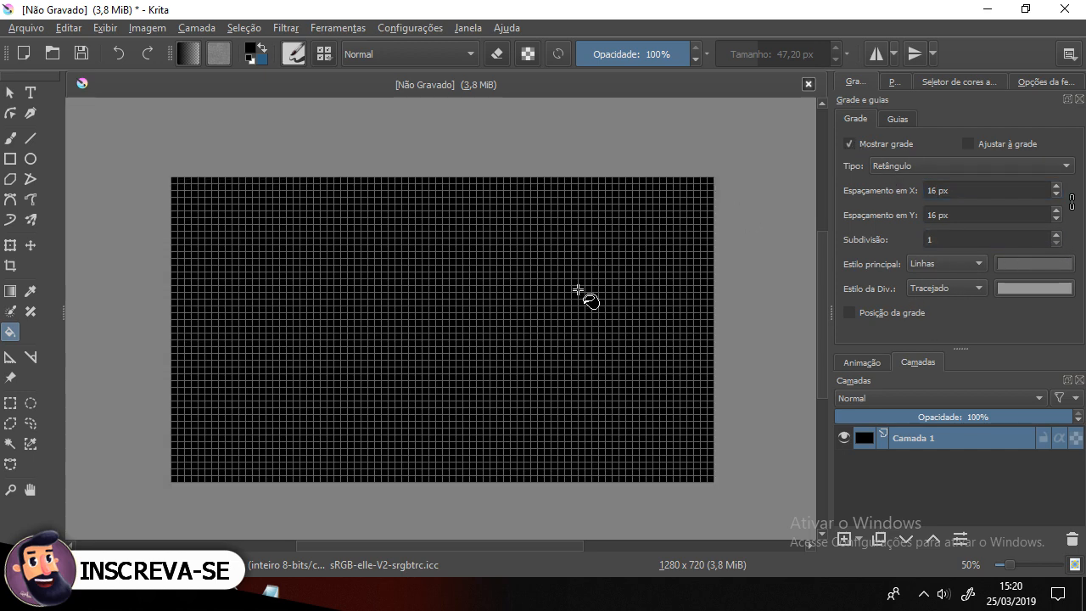
Step: Add a new layer above the black background
scroll(322, 391, up, 4)
scroll(438, 257, down, 3)
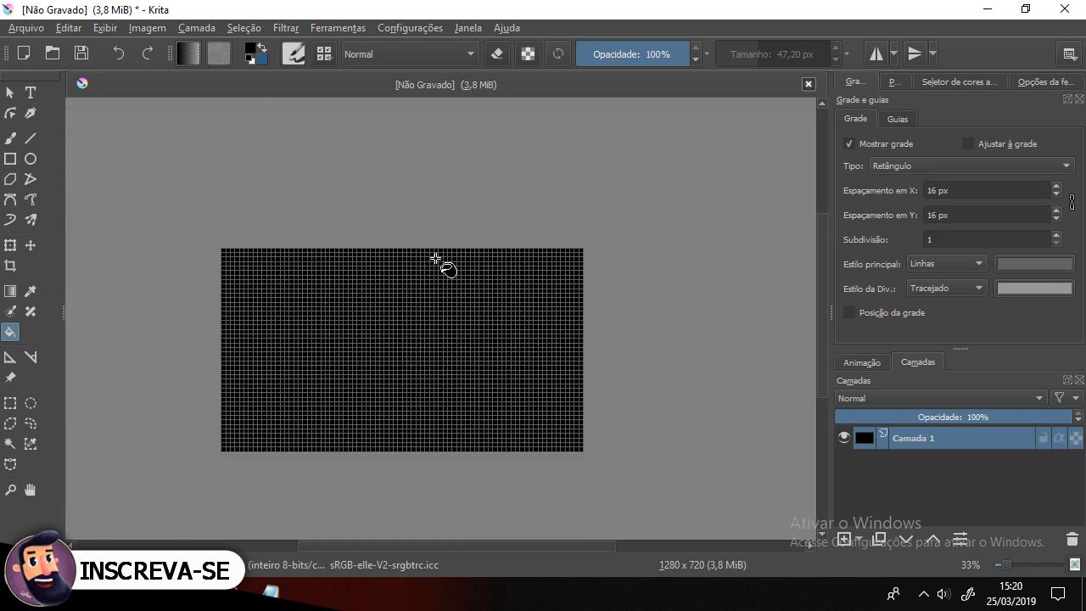
scroll(296, 388, up, 6)
scroll(404, 363, up, 2)
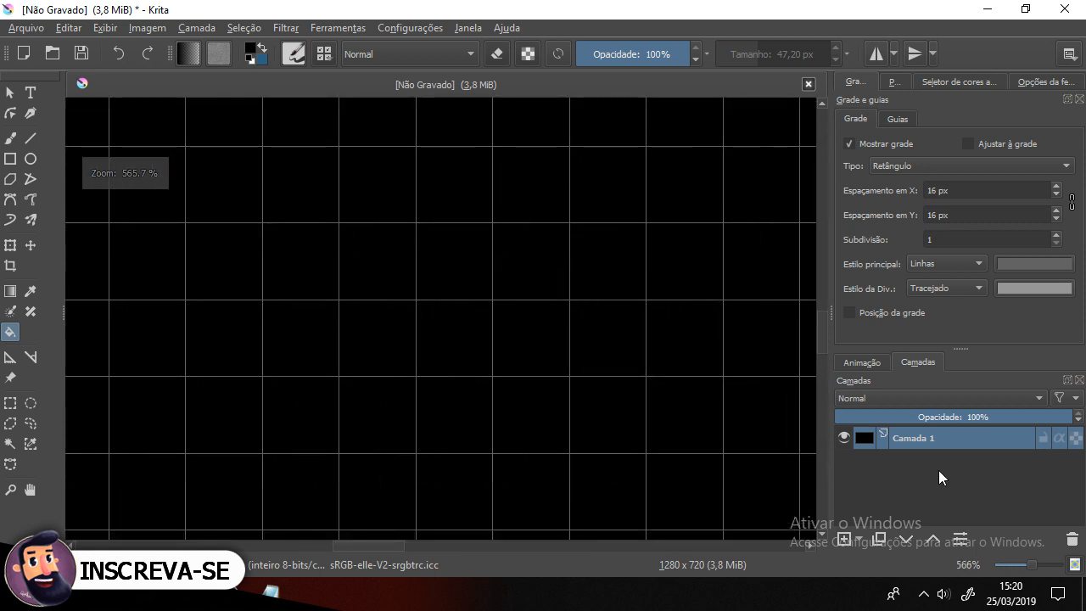
click(842, 539)
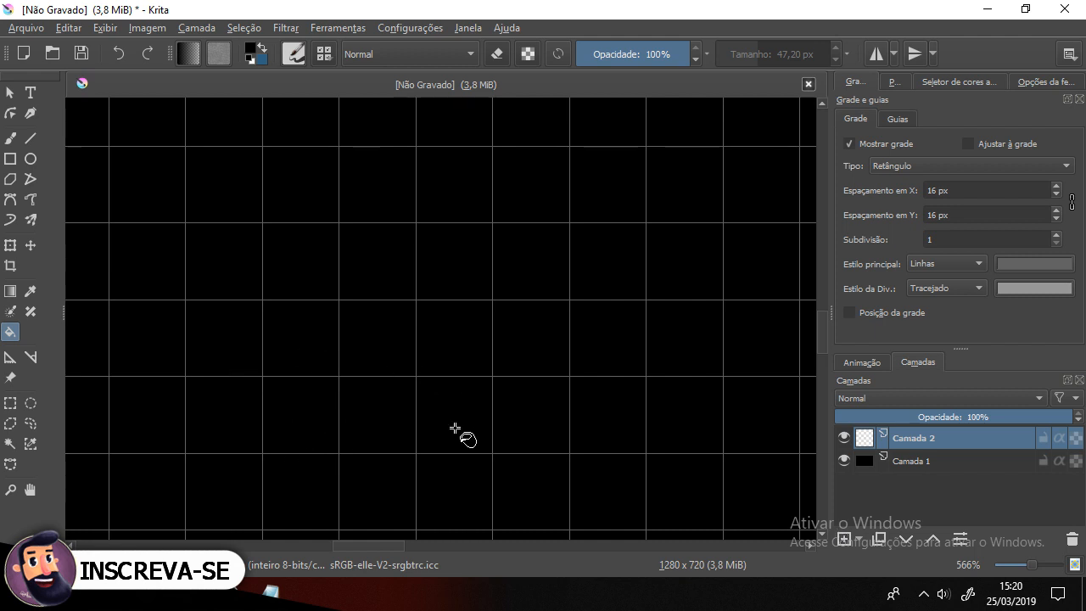
Step: Zoom in and select a single 16 px grid cell with the Rectangular Selection tool
scroll(354, 315, down, 1)
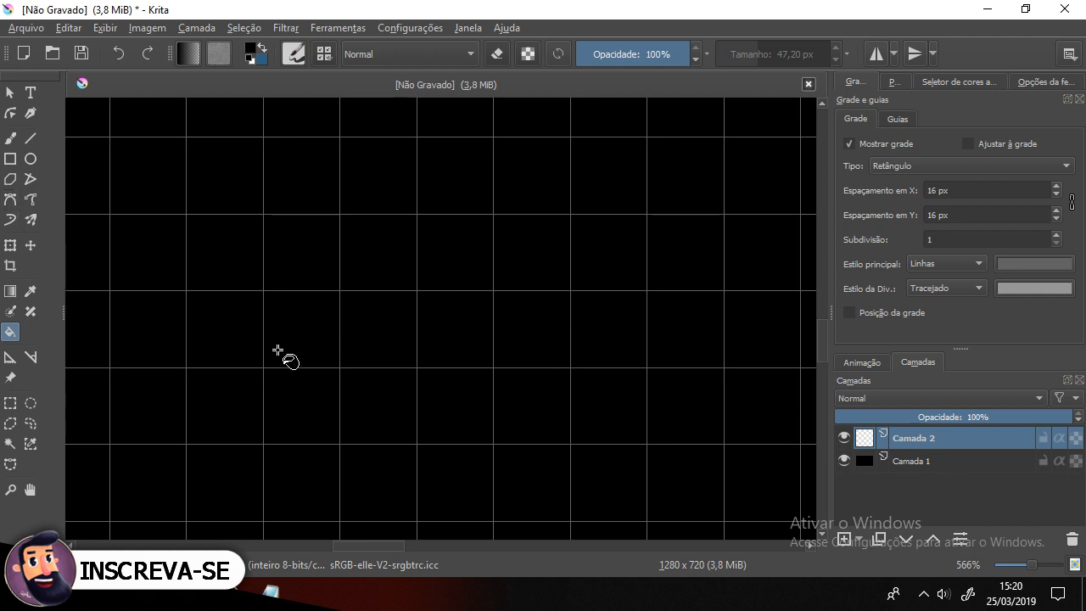
click(10, 402)
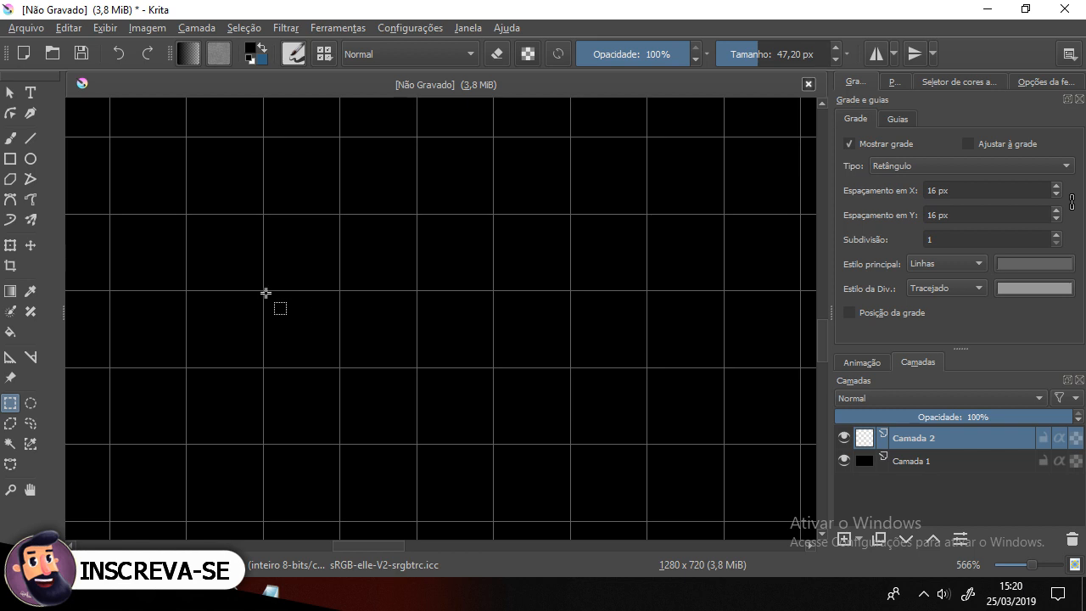
drag(262, 290, 402, 380)
scroll(333, 367, up, 4)
scroll(333, 367, down, 3)
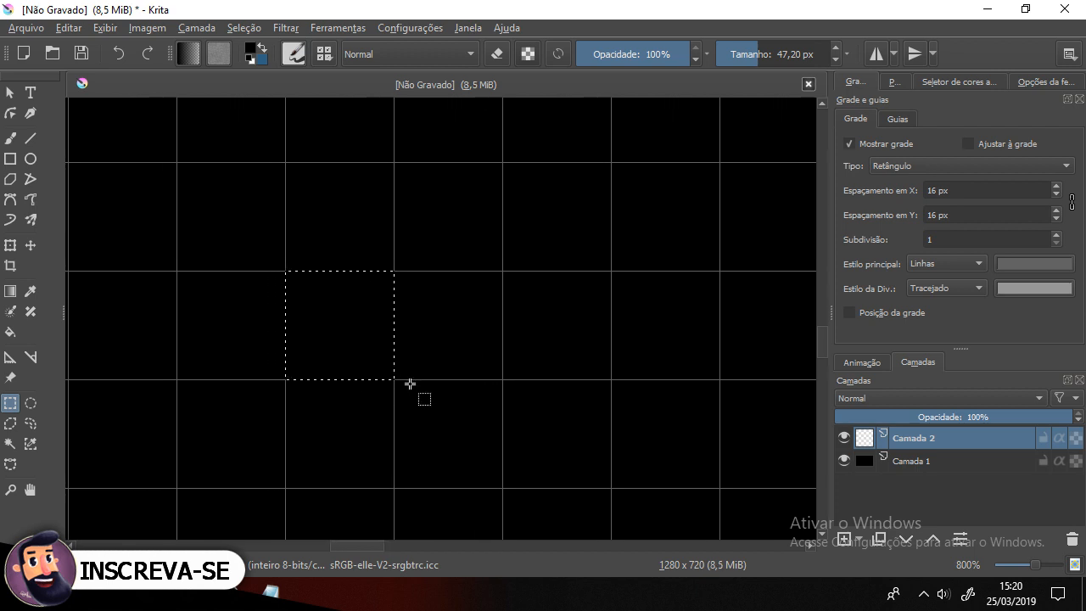
Step: Open the color palette docker and toggle the black background layer's visibility off and back on
click(10, 332)
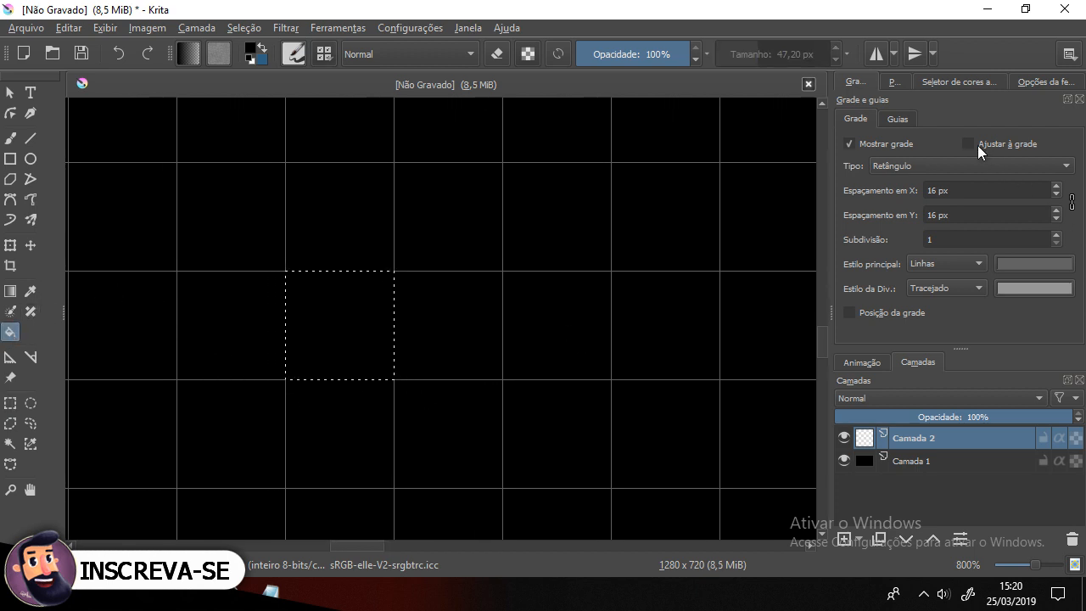
click(897, 83)
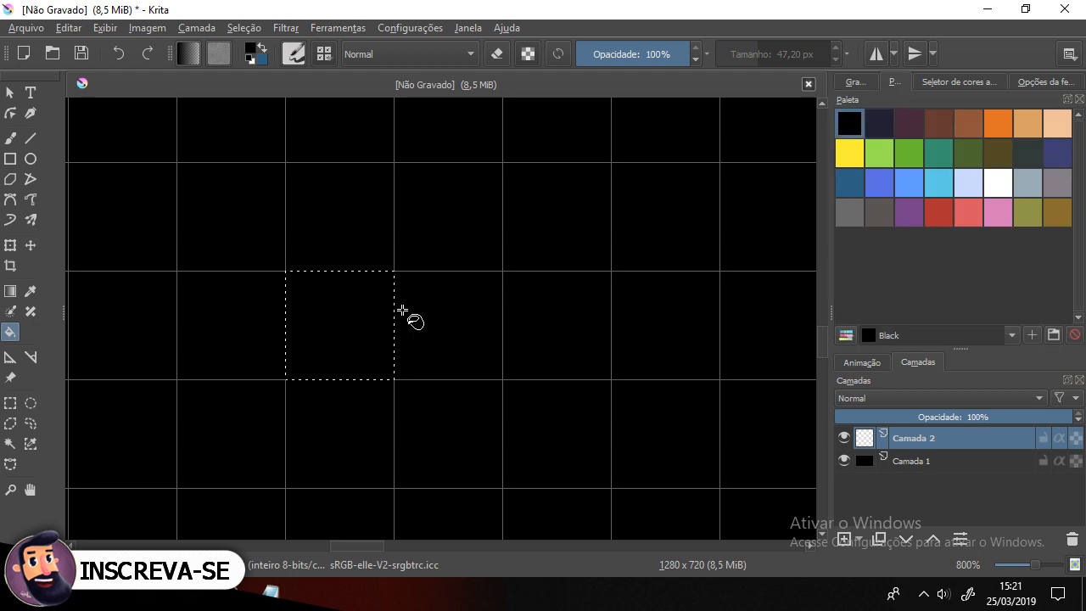
click(843, 460)
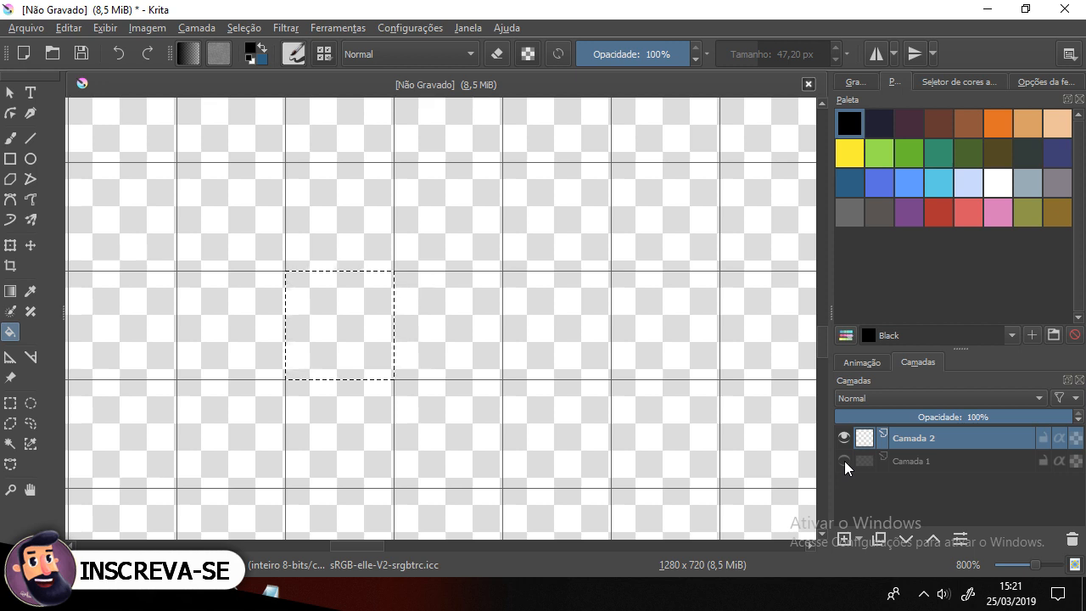
click(845, 461)
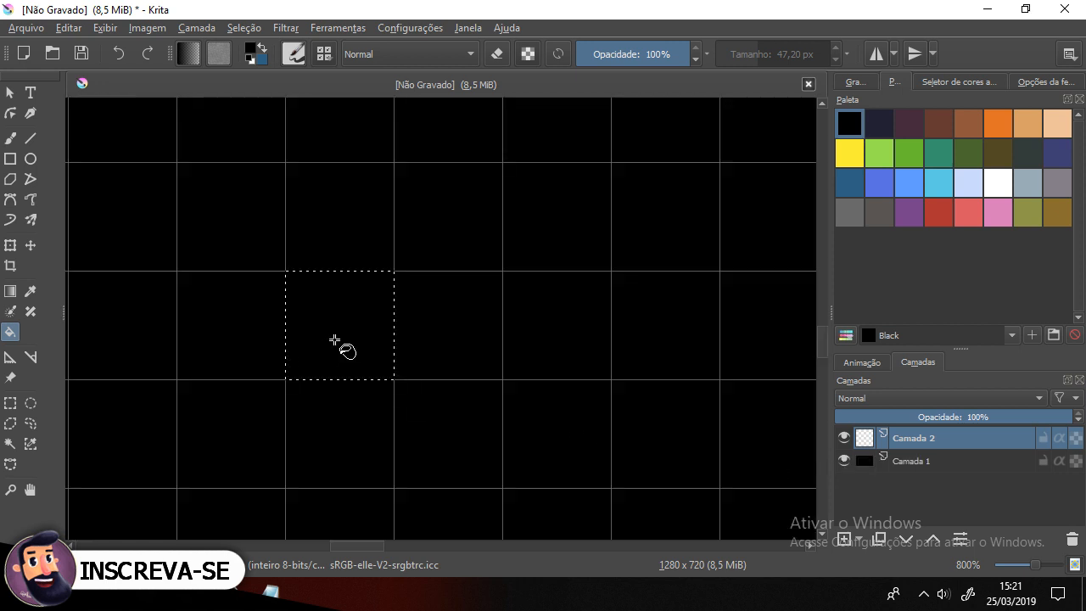
click(847, 466)
click(847, 465)
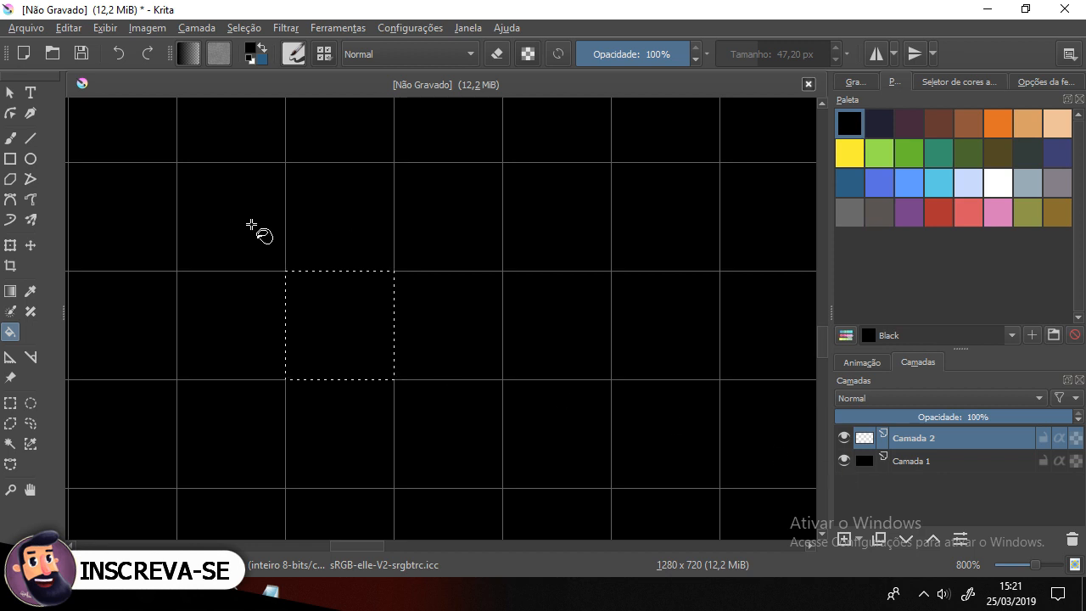
Step: Switch to the Freehand Brush and choose the pixel-art brush preset, giving a 1 px brush size
click(10, 138)
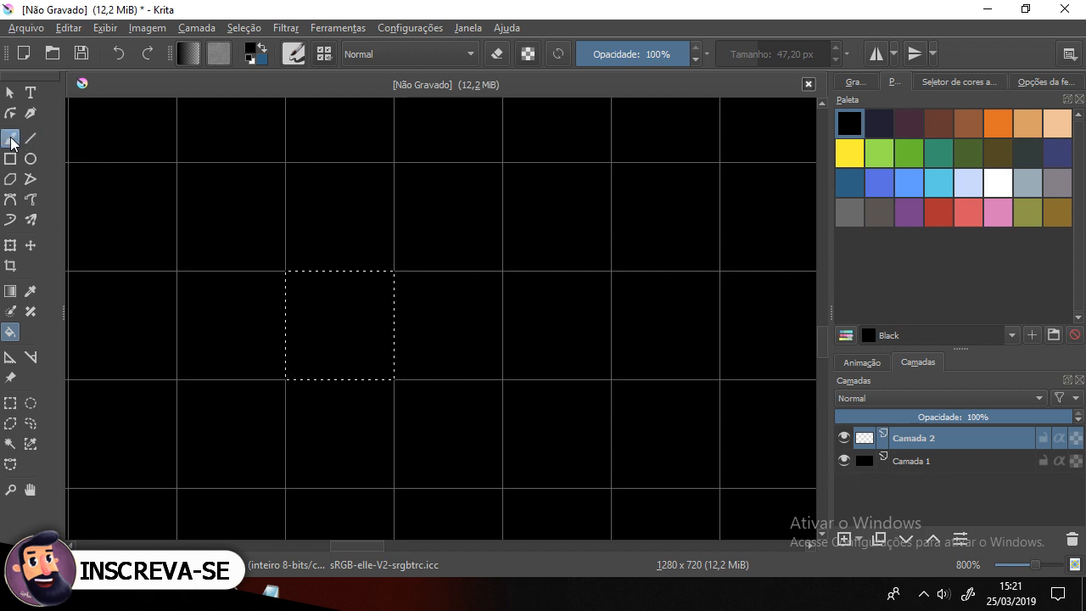
click(323, 55)
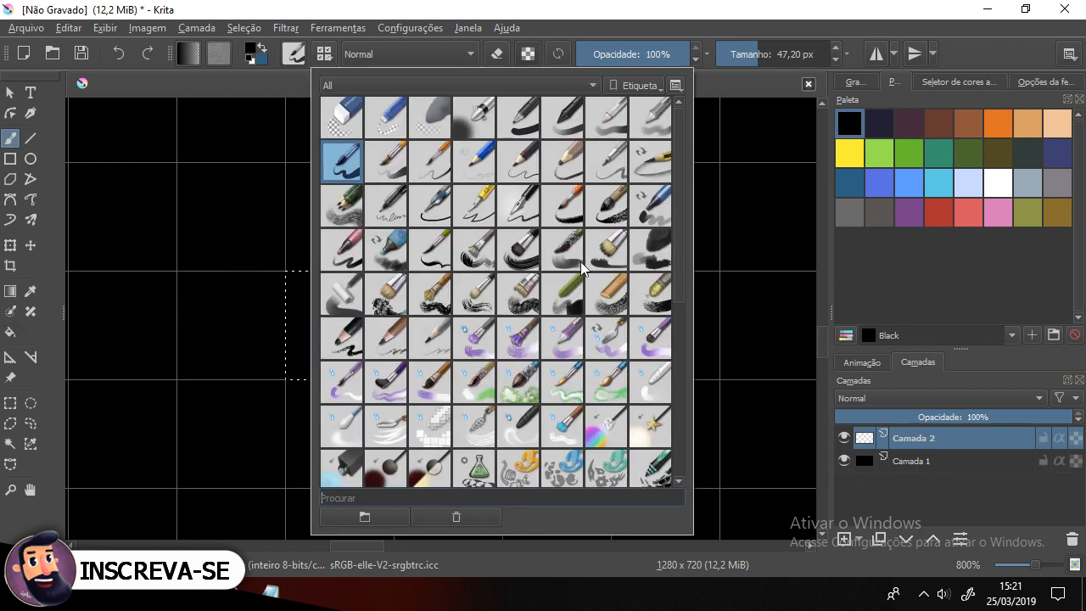
scroll(676, 244, down, 1)
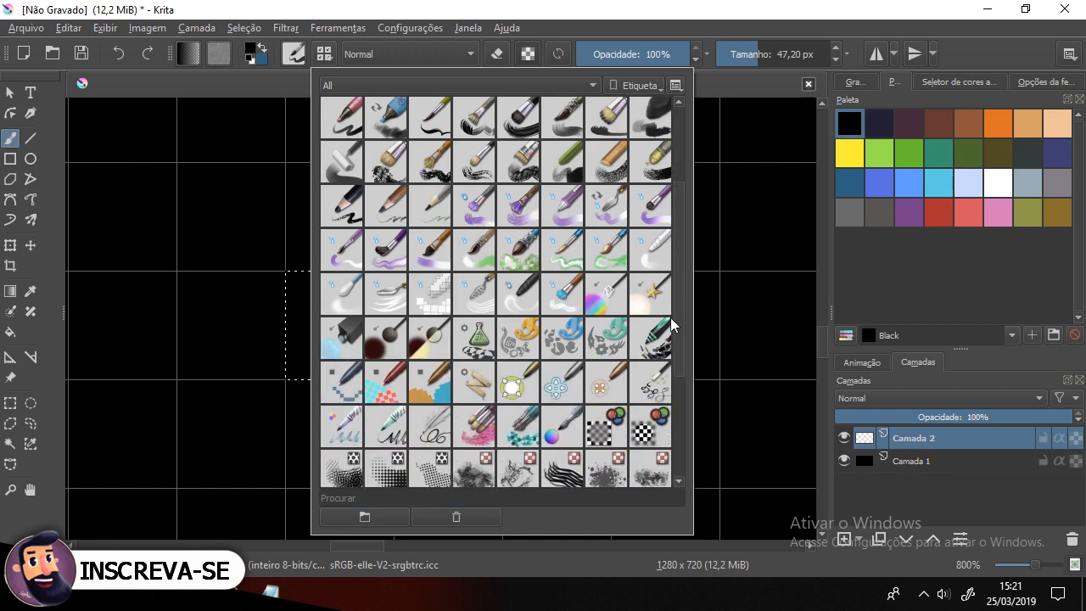
click(342, 382)
click(439, 6)
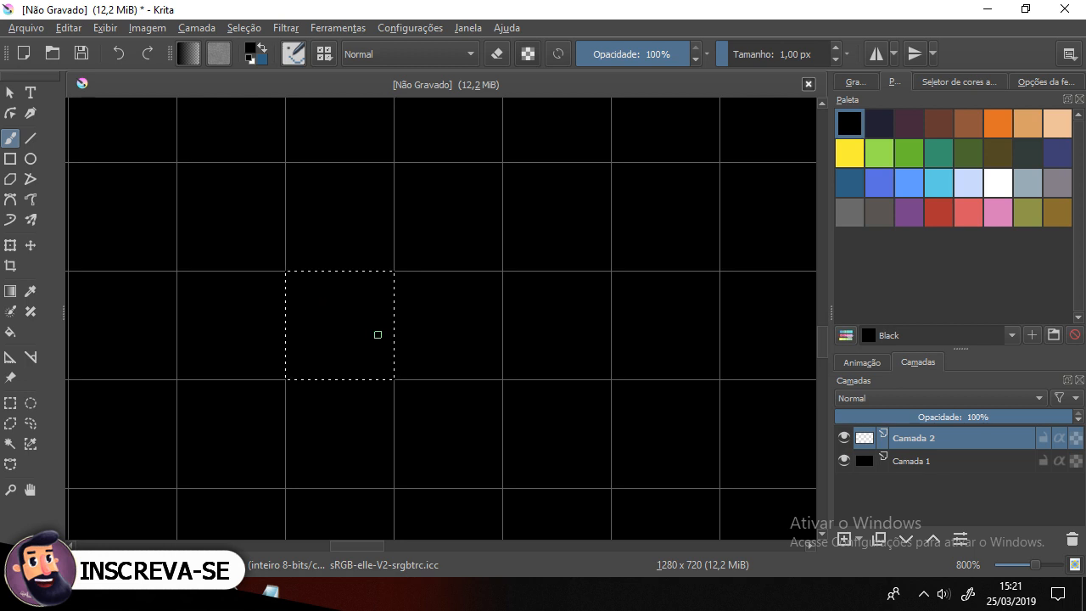
Step: Pan the view and paint a few dark gray Opal pixels inside the selected cell
drag(410, 311, 492, 311)
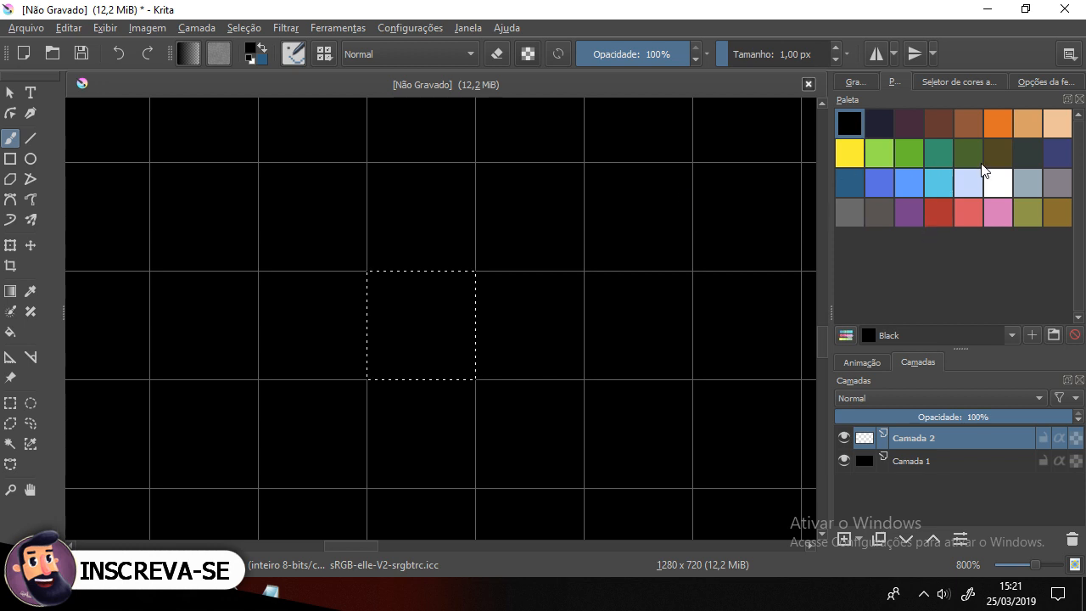
click(1025, 154)
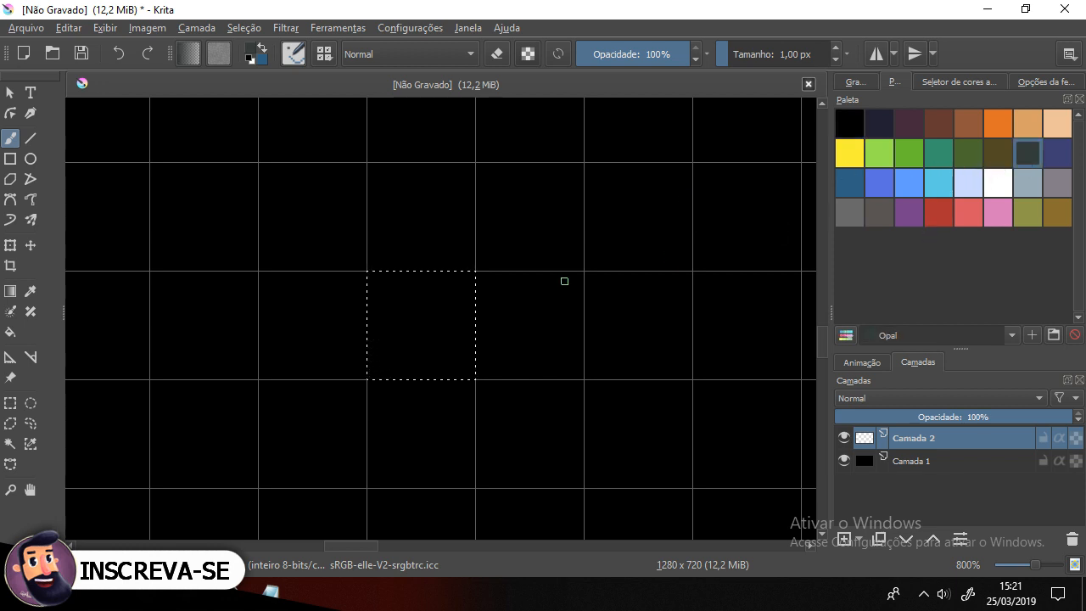
drag(419, 293, 408, 304)
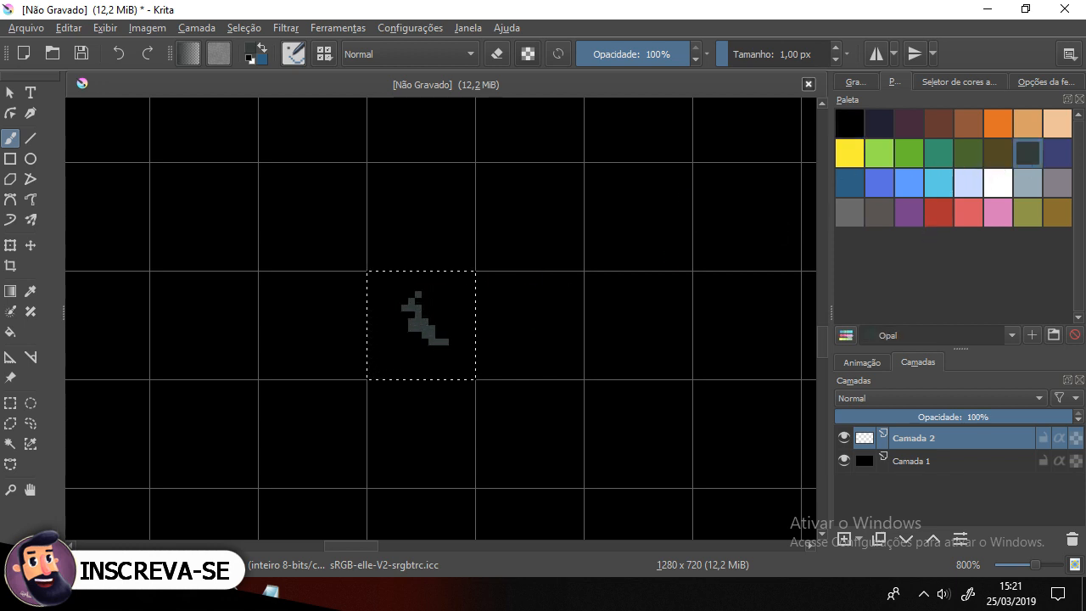
Step: Pick the green Dell color and paint horizontal green bars across the selected cell
click(968, 155)
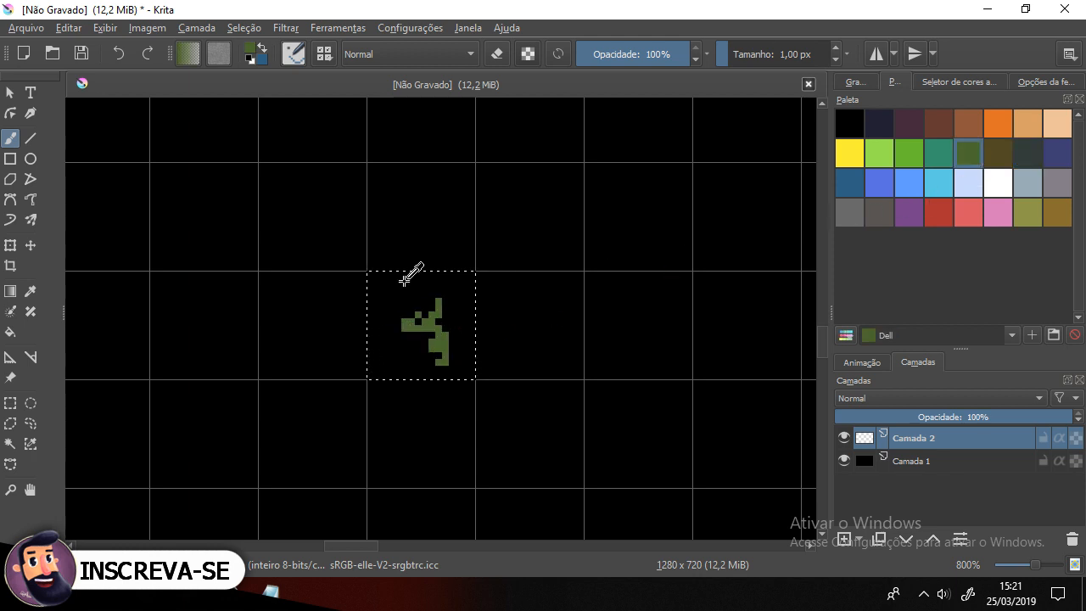
drag(376, 273, 415, 286)
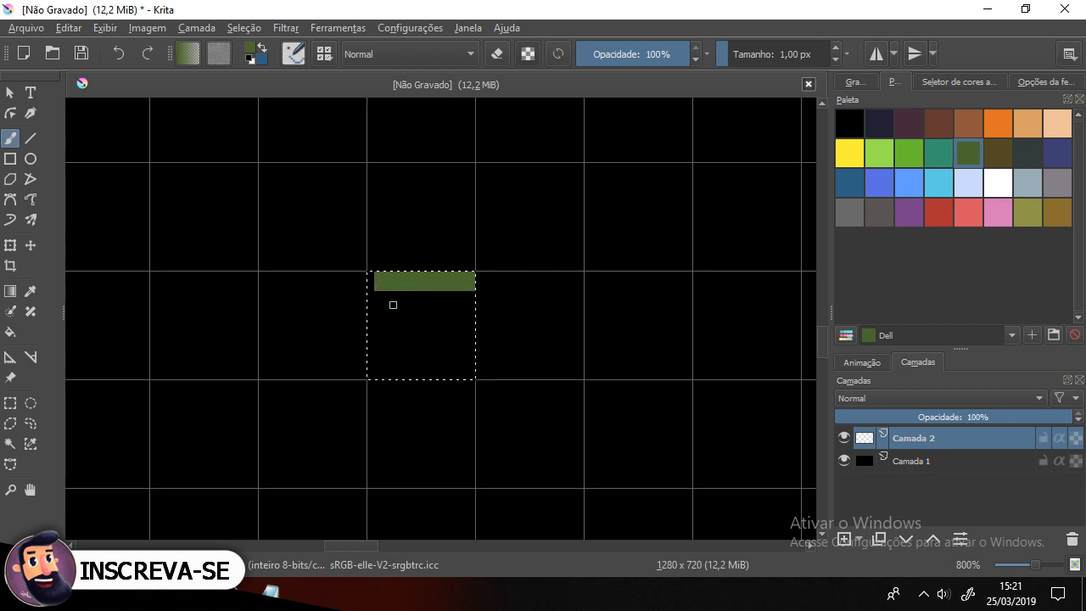
drag(414, 302, 457, 301)
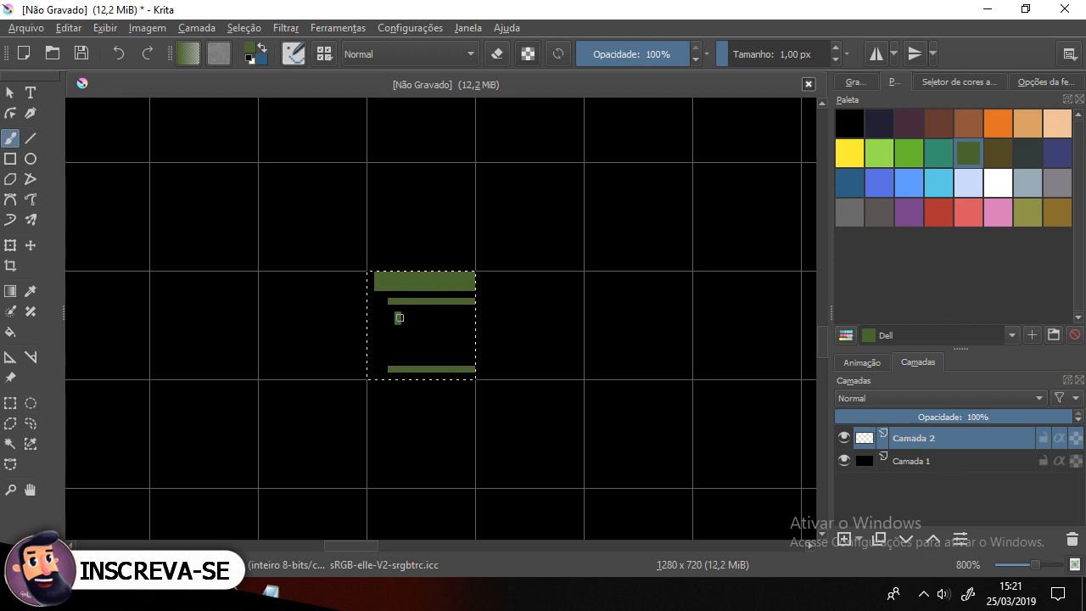
mouse_move(434, 320)
mouse_down()
mouse_move(404, 316)
mouse_move(445, 317)
mouse_up()
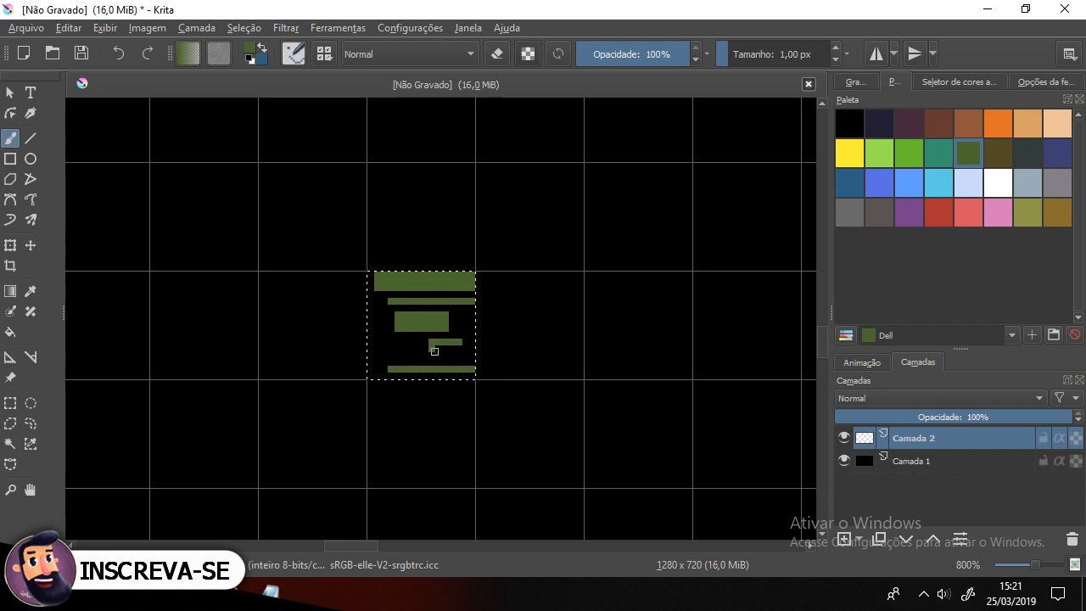
drag(441, 348, 438, 349)
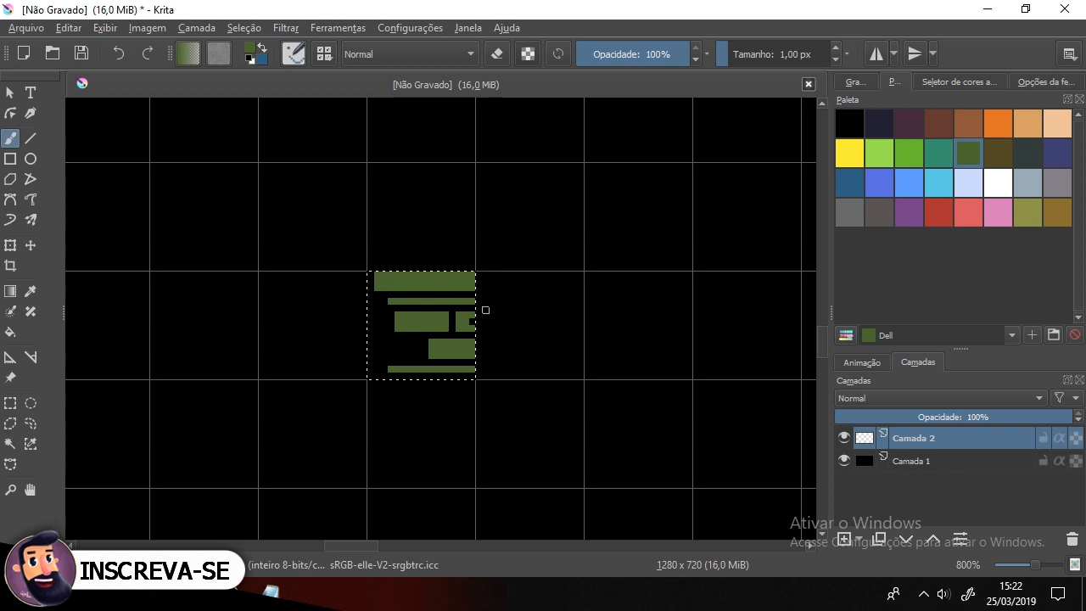
Step: Zoom in, pick black and paint over the cell below the top green band to clear it
scroll(485, 310, down, 2)
scroll(485, 309, up, 3)
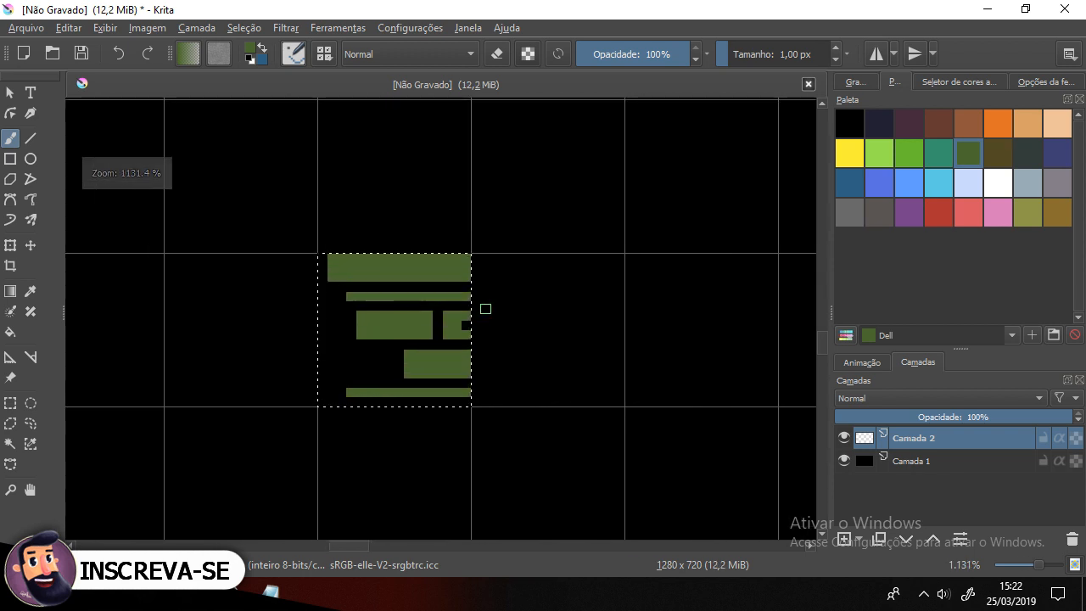
click(850, 124)
drag(469, 316, 504, 313)
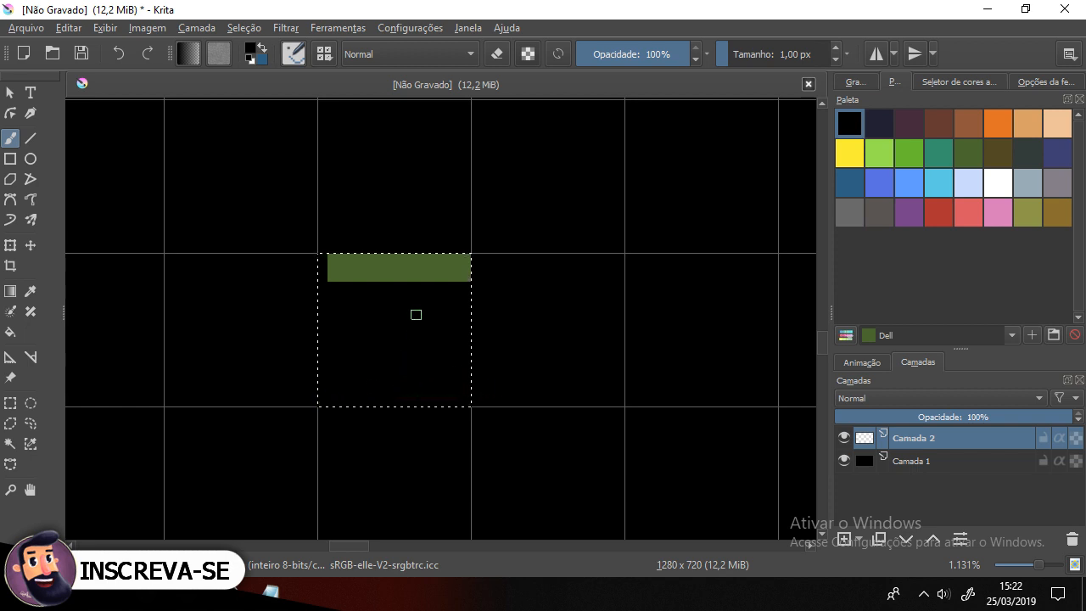
Step: Paint a rounded green block under the top band, then paint it out in black and undo once
ctrl+click(387, 269)
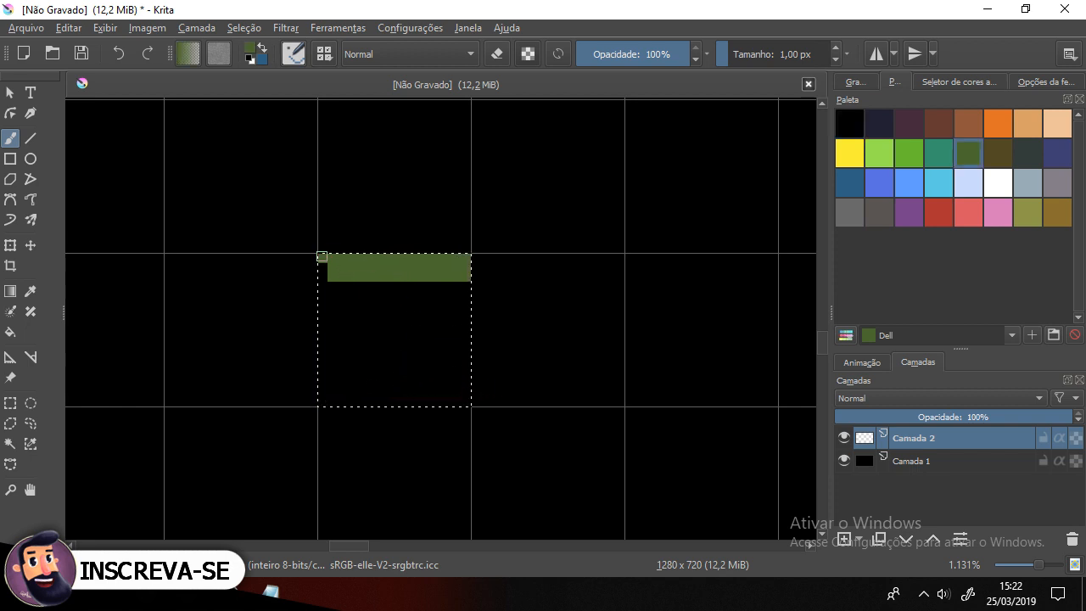
drag(348, 283, 531, 291)
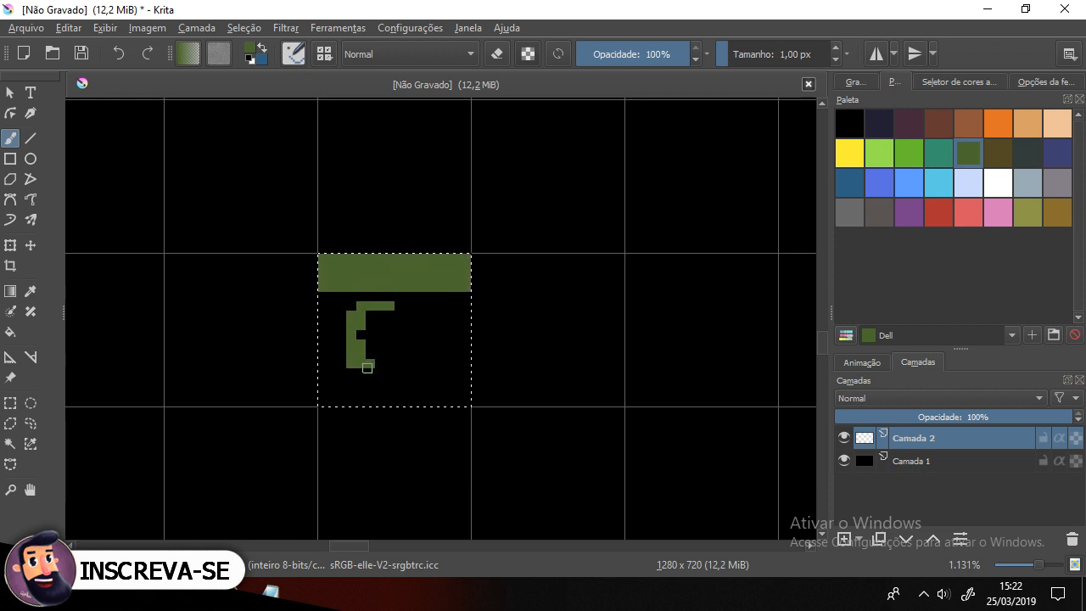
drag(368, 316, 421, 312)
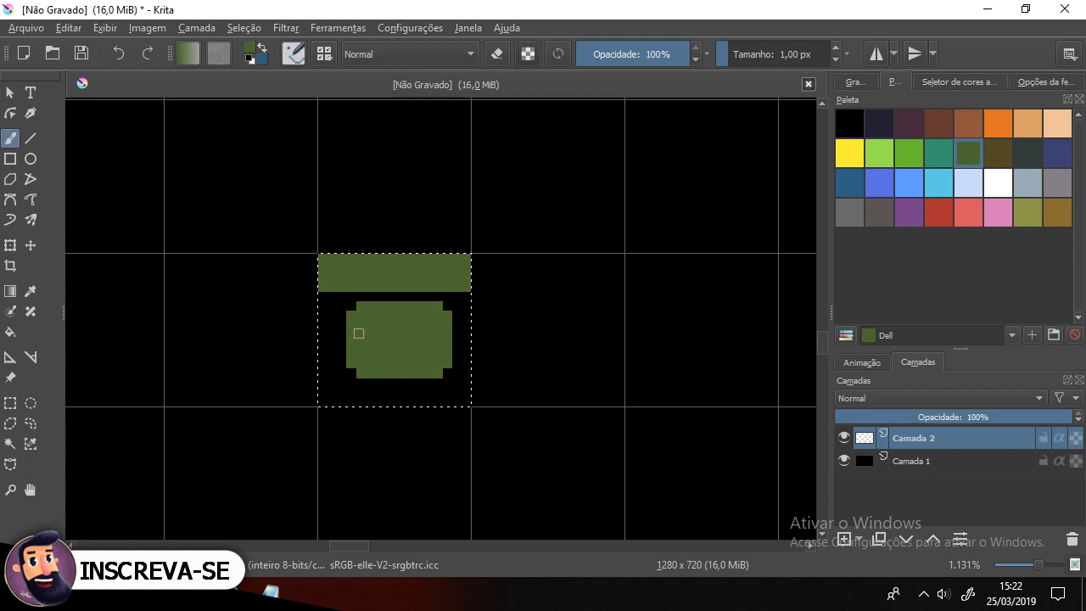
scroll(388, 314, down, 2)
scroll(387, 314, up, 2)
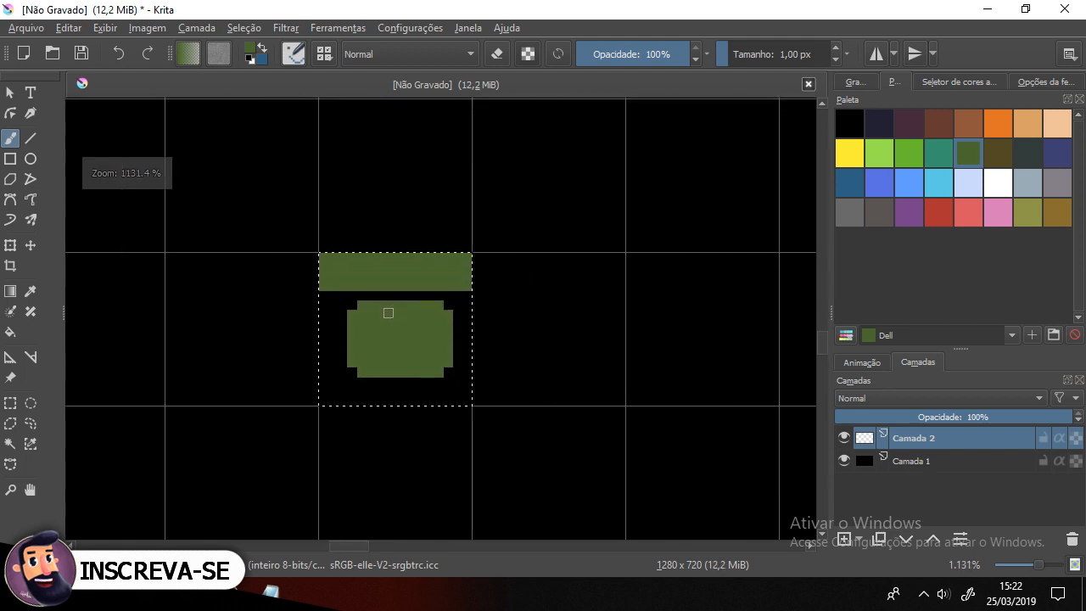
ctrl+click(353, 418)
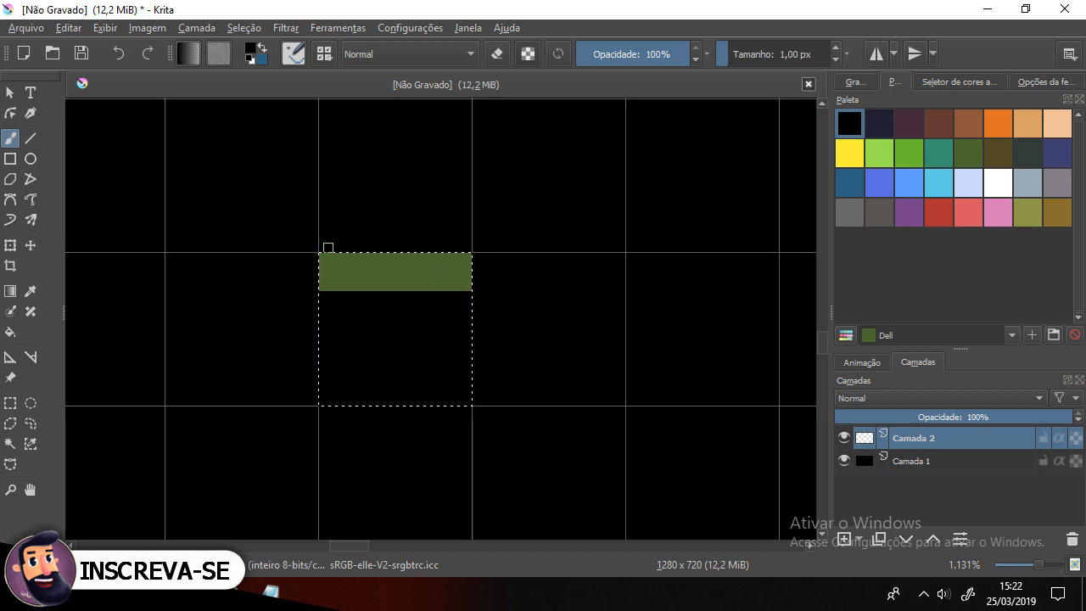
key(ctrl+z)
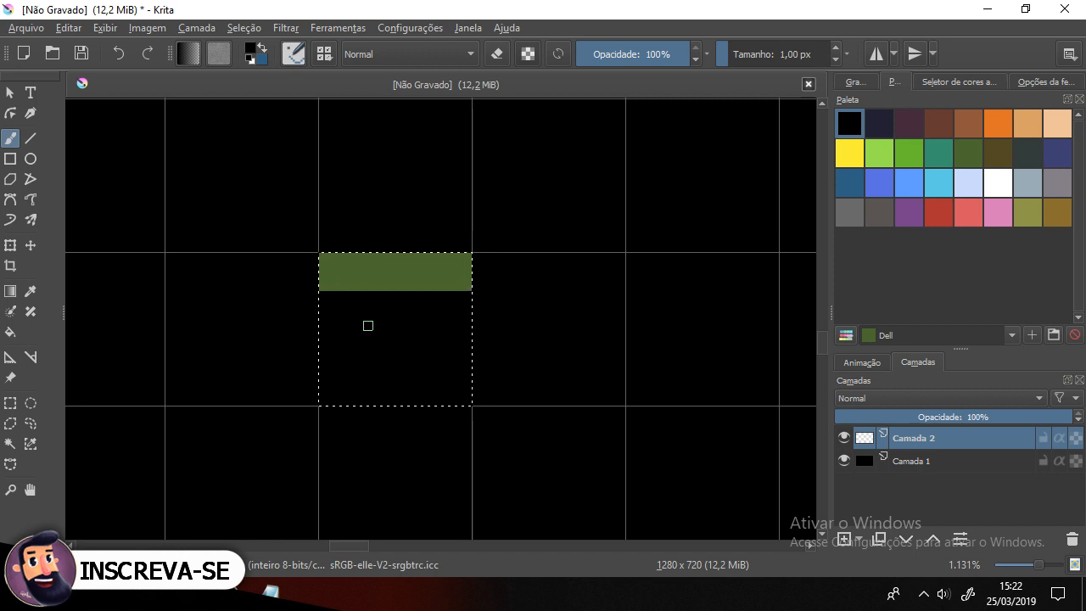
Step: Sample the green and paint solid green blocks in the middle and lower part of the cell
ctrl+click(408, 269)
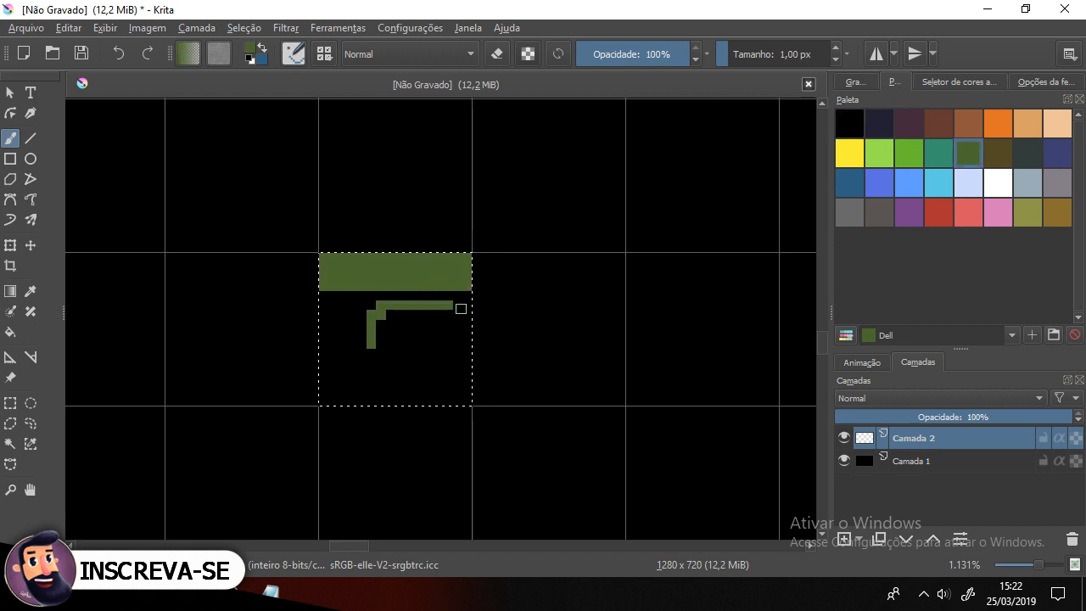
drag(454, 339, 390, 348)
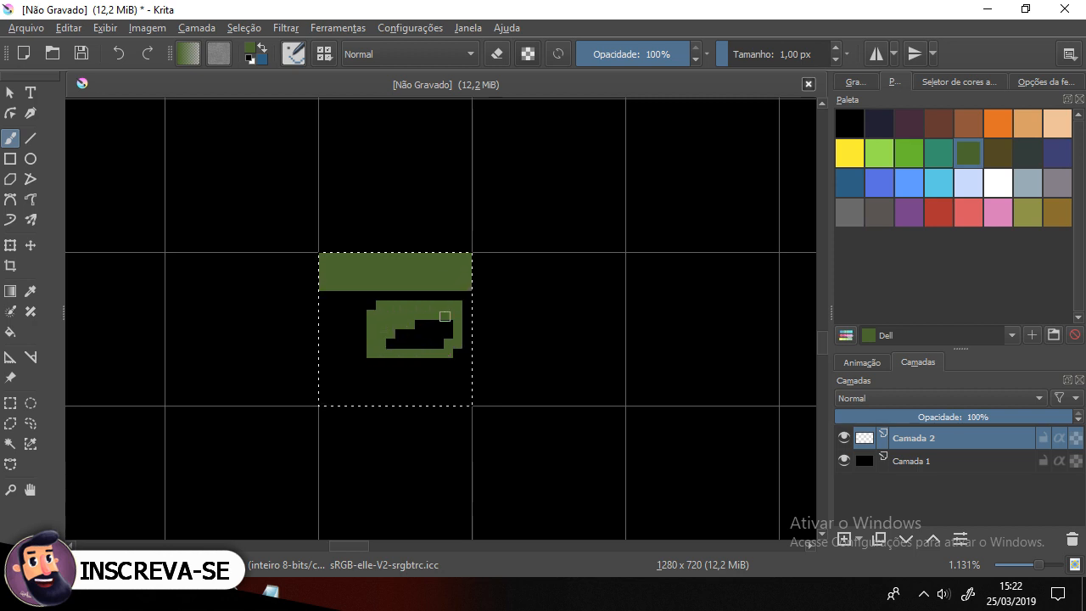
drag(445, 316, 437, 331)
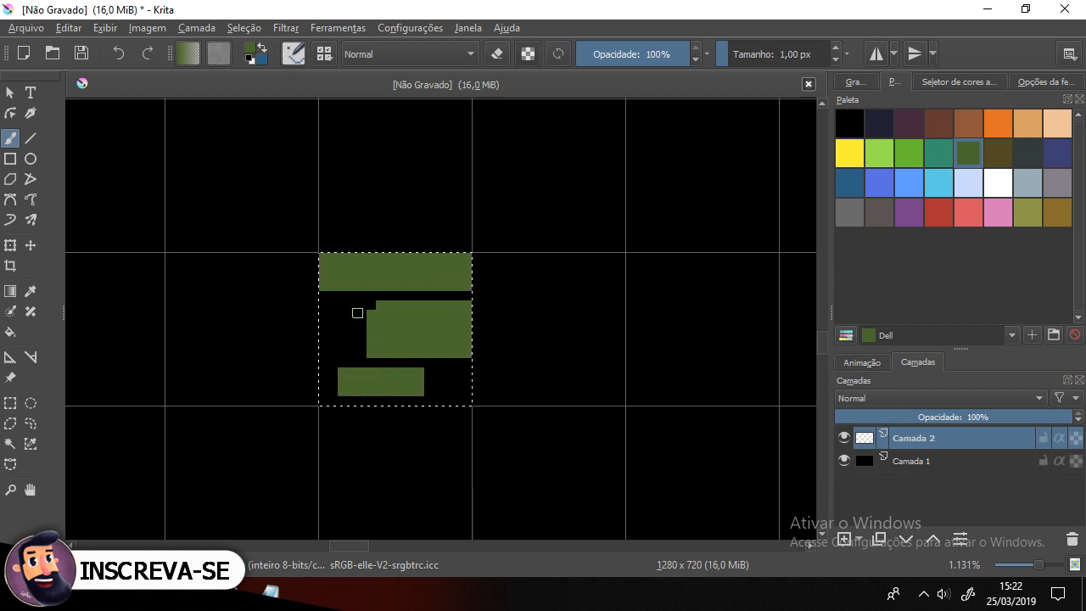
mouse_move(349, 306)
mouse_down()
mouse_move(322, 304)
mouse_move(322, 342)
mouse_up()
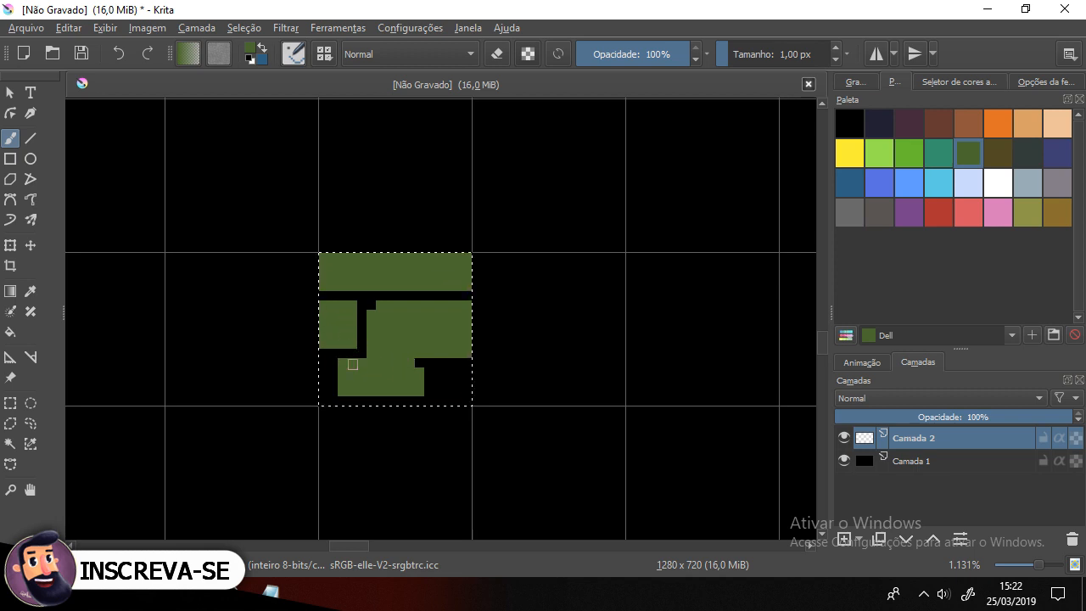
Step: Pick black and paint black pixel details into the green shapes to form the pattern
ctrl+click(330, 363)
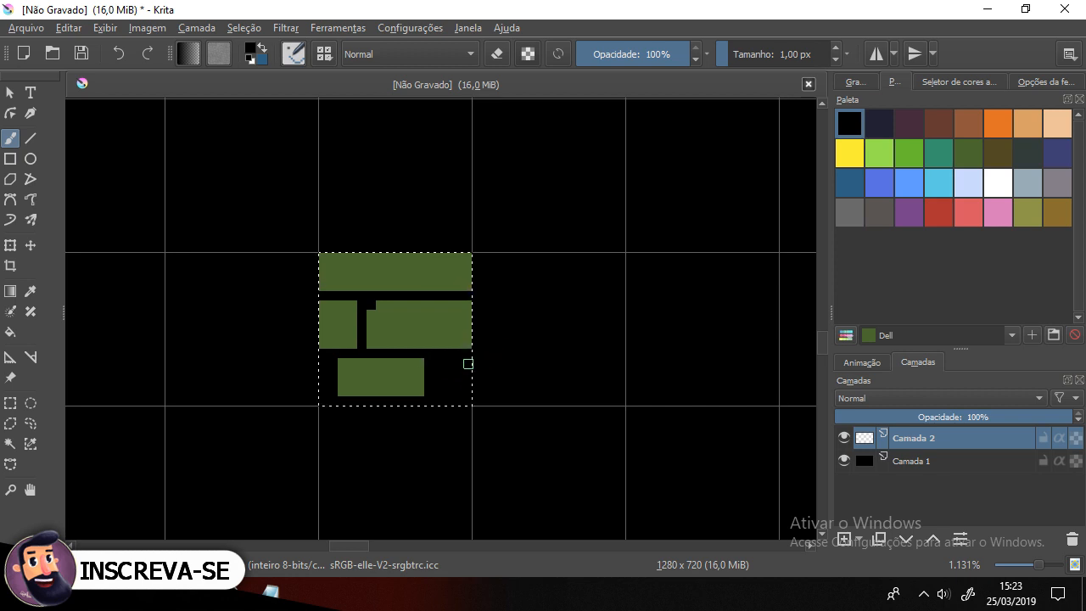
drag(366, 344, 353, 344)
click(362, 276)
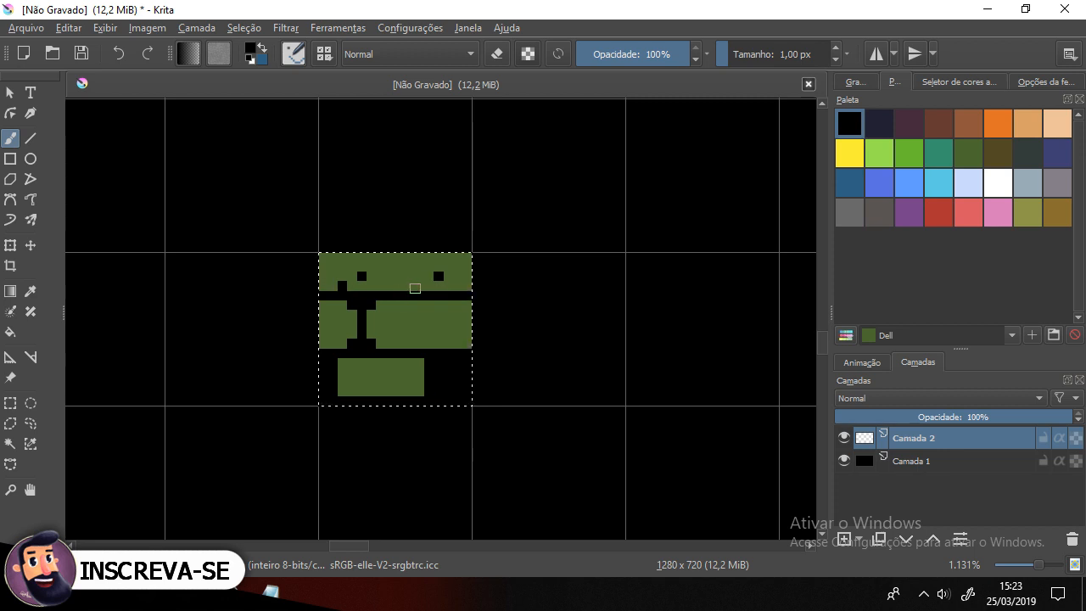
click(342, 363)
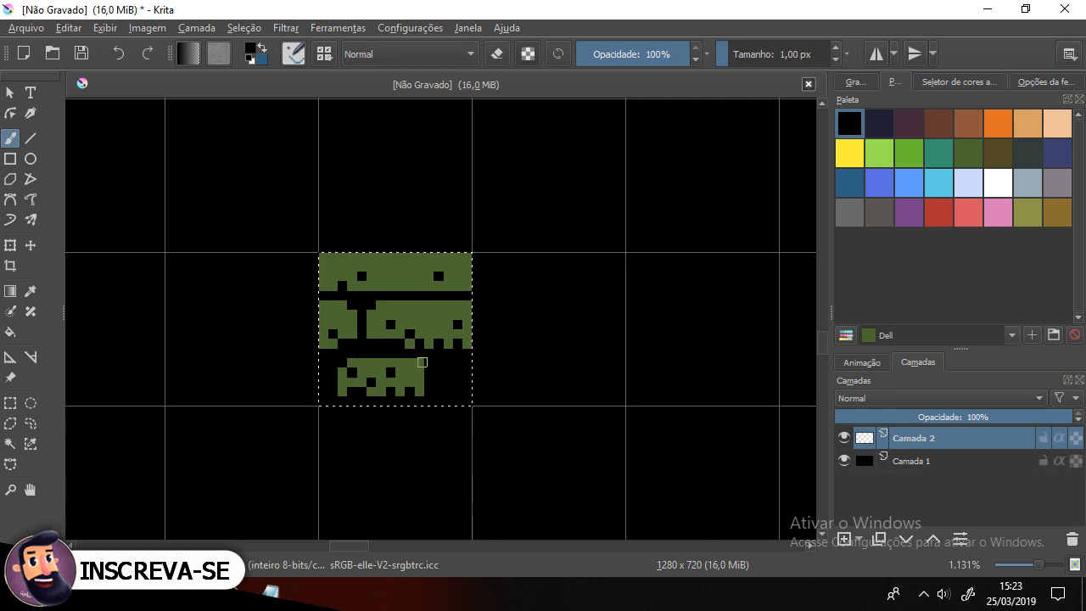
Step: Paint further black and green pixel details into the cell's pattern, touching up the lower and top bands
ctrl+click(406, 363)
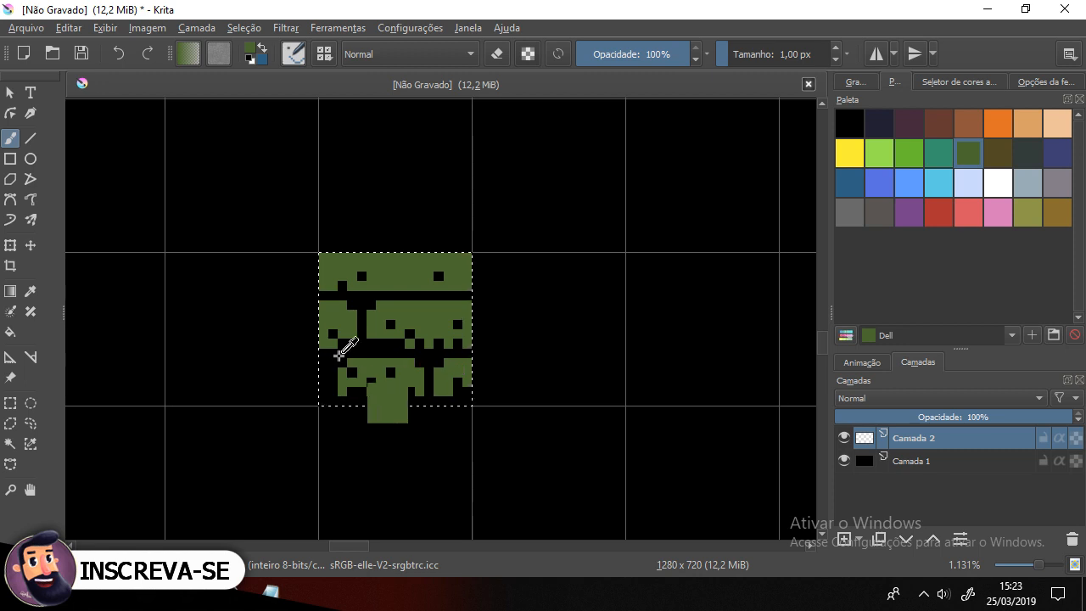
ctrl+click(421, 389)
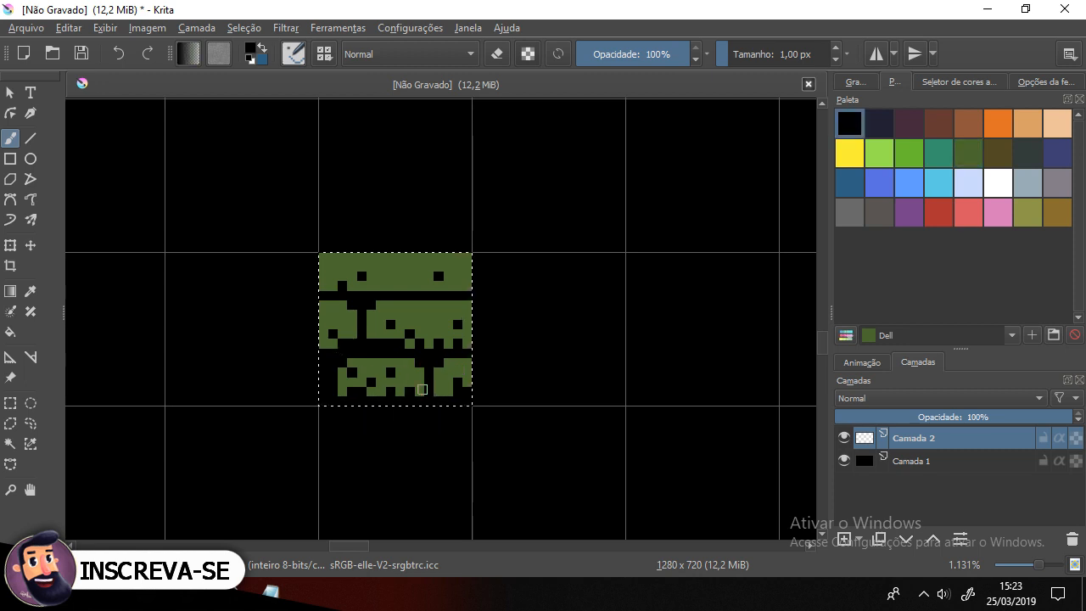
ctrl+click(457, 360)
scroll(409, 345, down, 5)
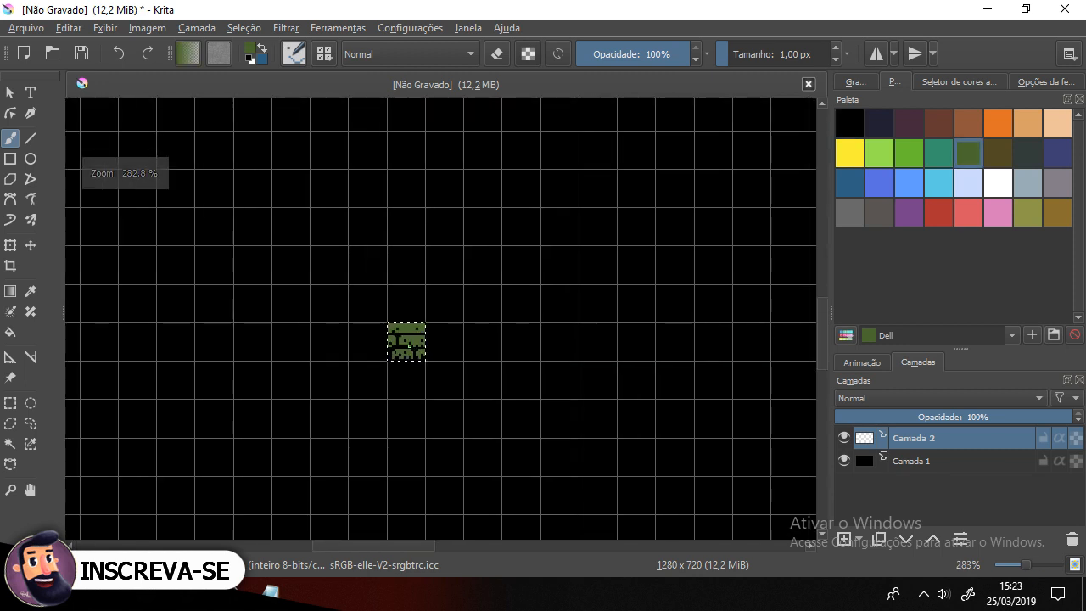
scroll(409, 345, up, 5)
ctrl+click(363, 311)
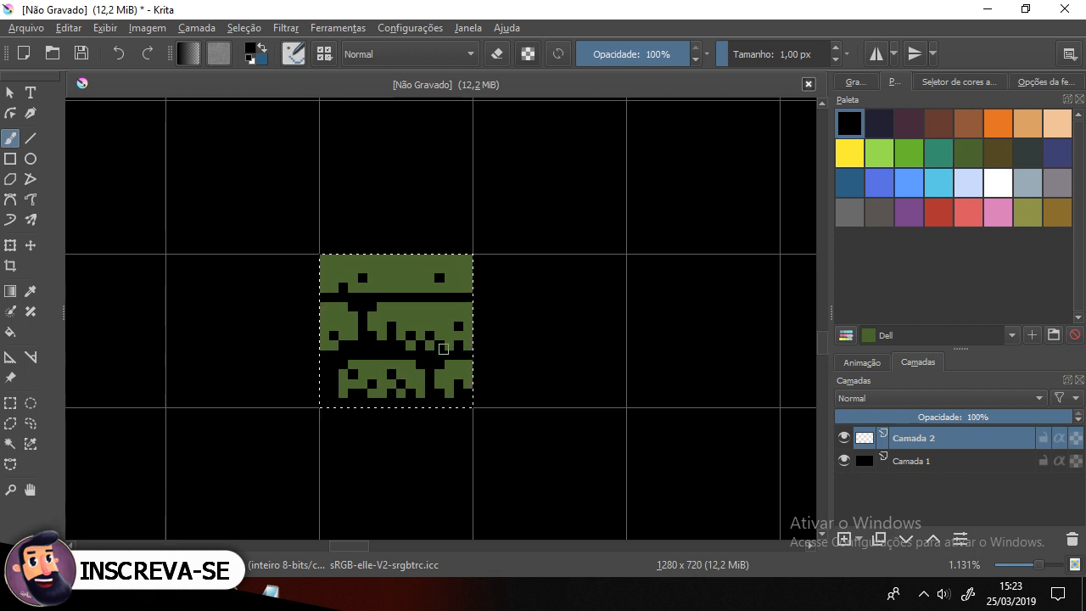
scroll(443, 349, down, 5)
scroll(443, 348, up, 5)
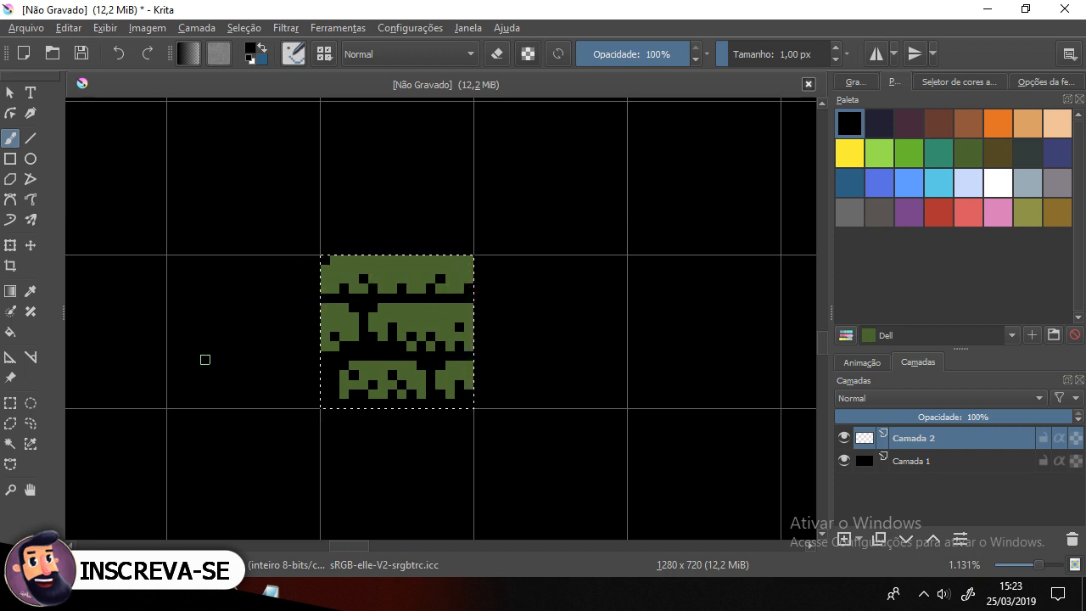
scroll(173, 402, down, 2)
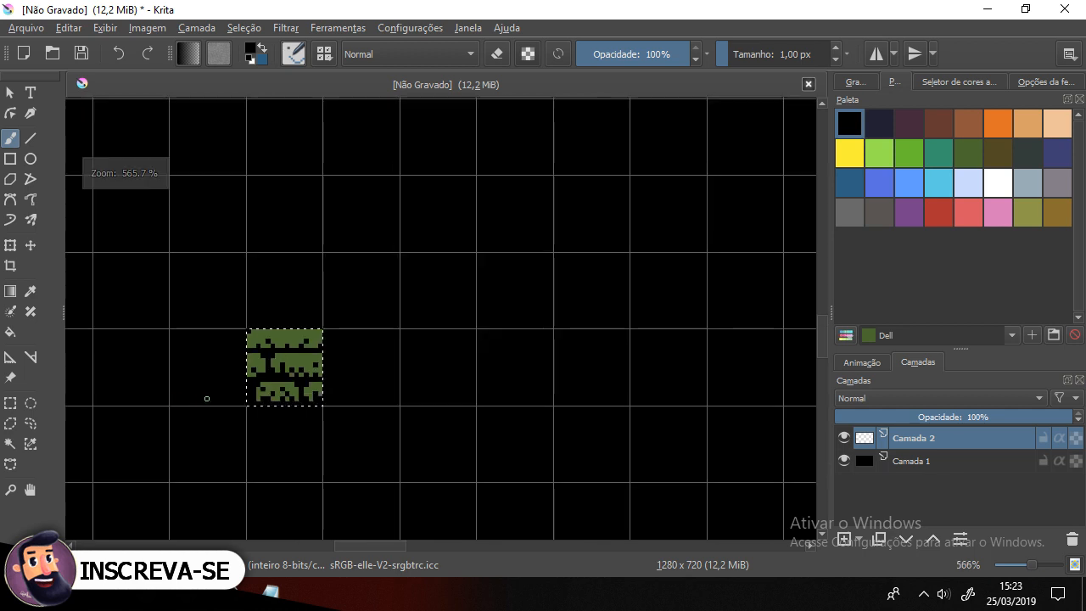
scroll(206, 400, down, 1)
scroll(206, 400, up, 3)
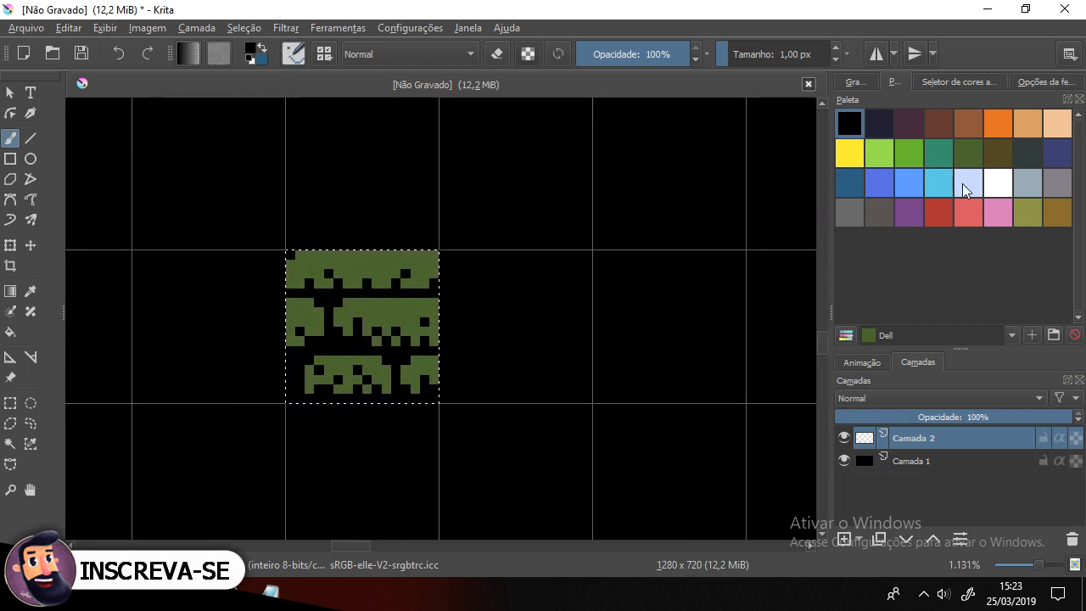
Step: Pick the teal Elf green swatch and paint teal highlights along the edges of the green shapes, undoing one stray stroke
click(942, 151)
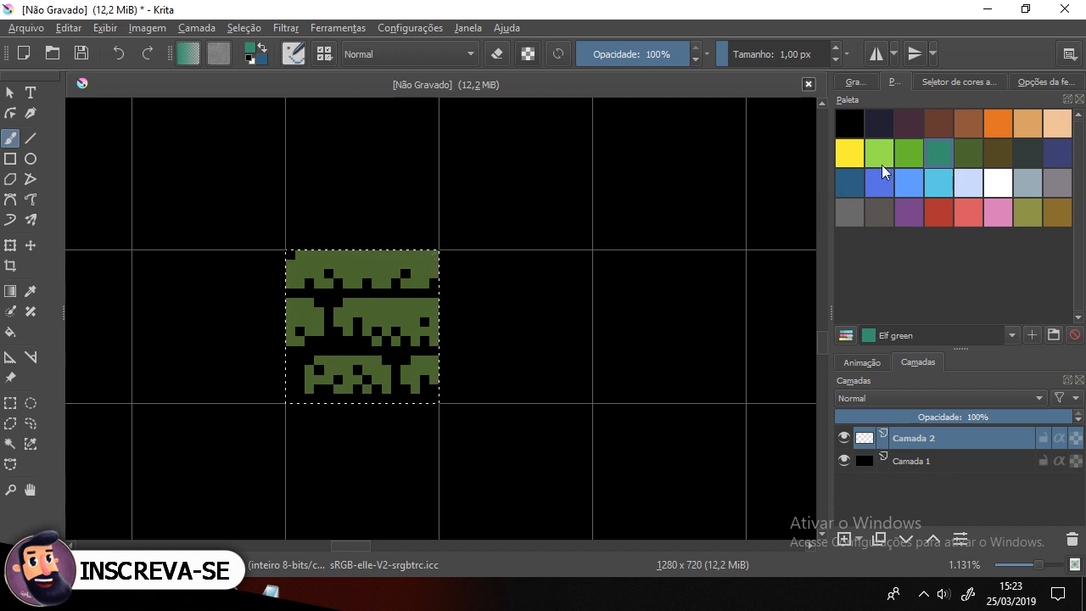
click(909, 153)
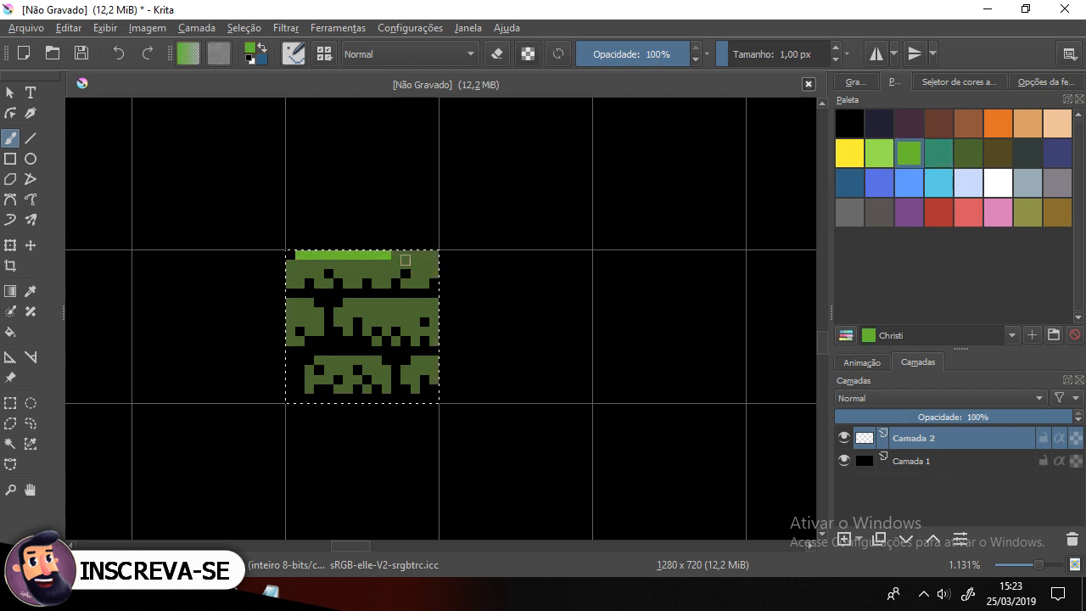
click(938, 153)
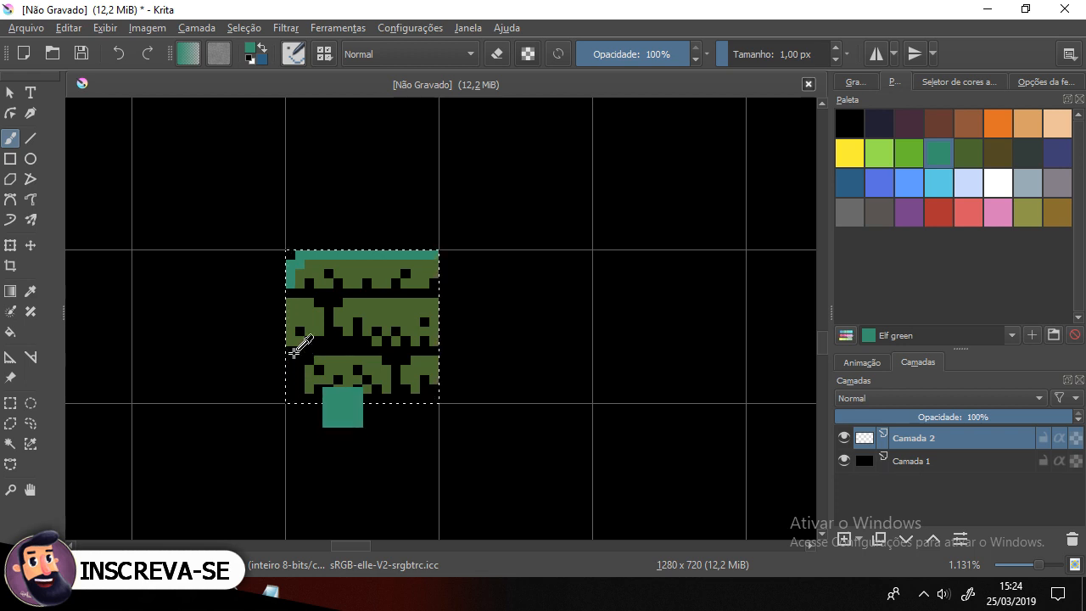
ctrl+click(294, 321)
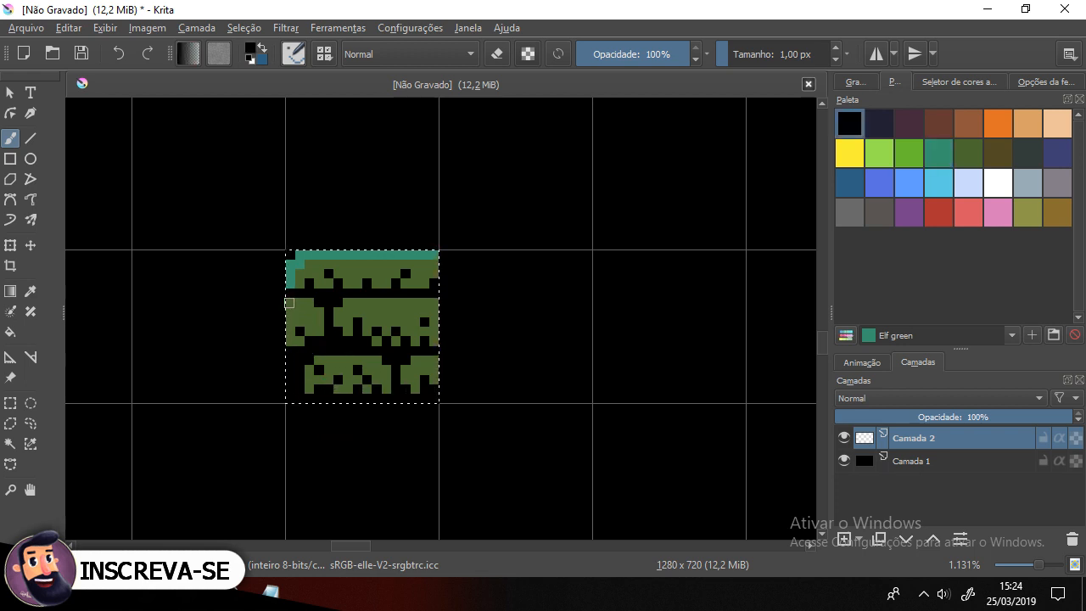
ctrl+click(316, 253)
key(ctrl+z)
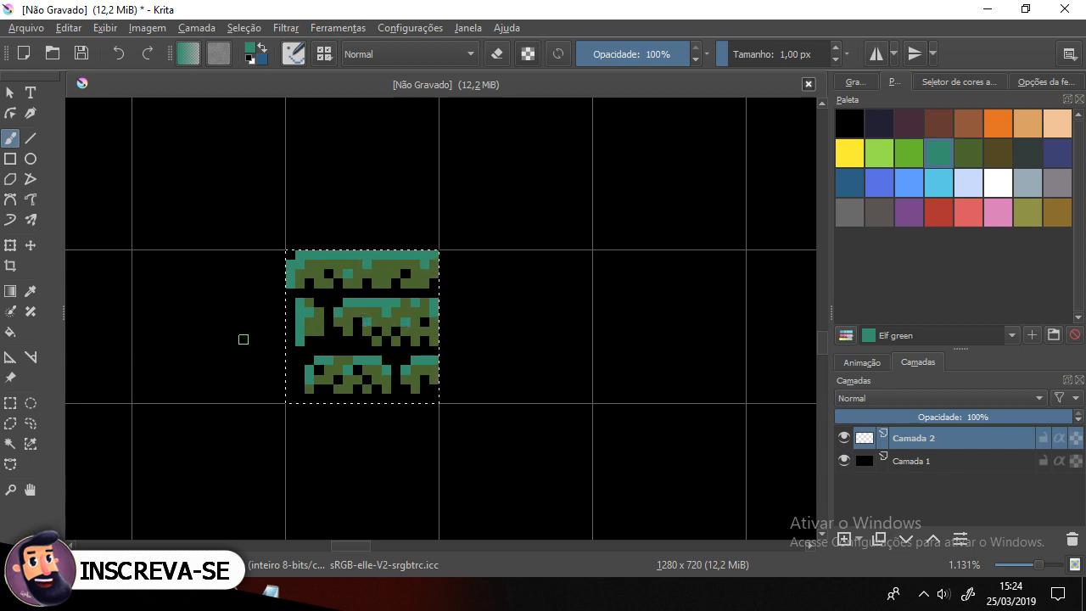
Step: Examine the finished tile with the grid and Camada 1's visibility toggled off and back on
scroll(211, 345, down, 4)
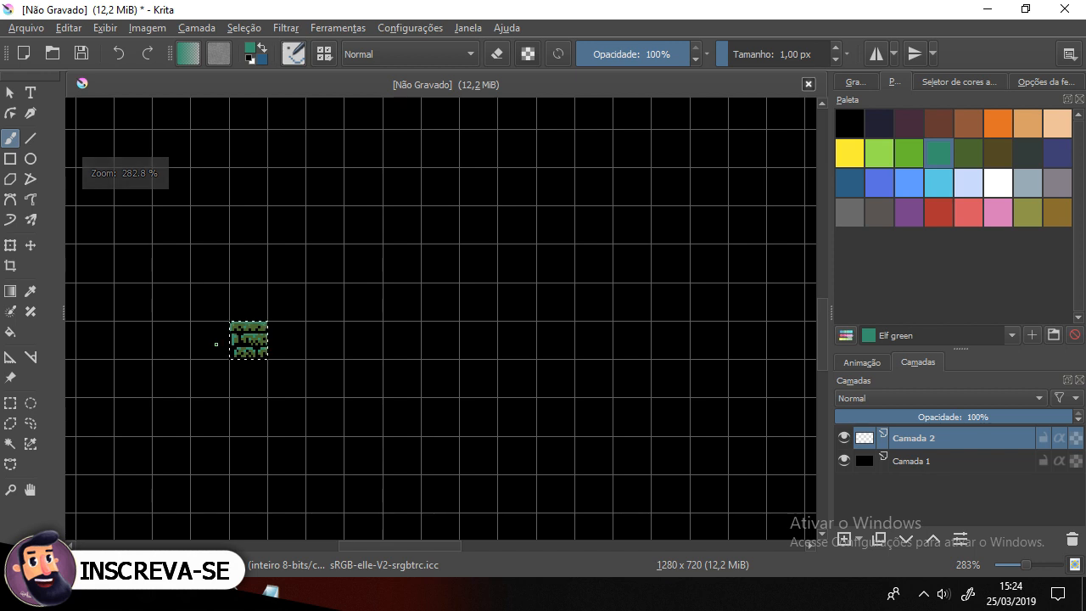
drag(280, 360, 393, 410)
key(ctrl+shift+apostrophe)
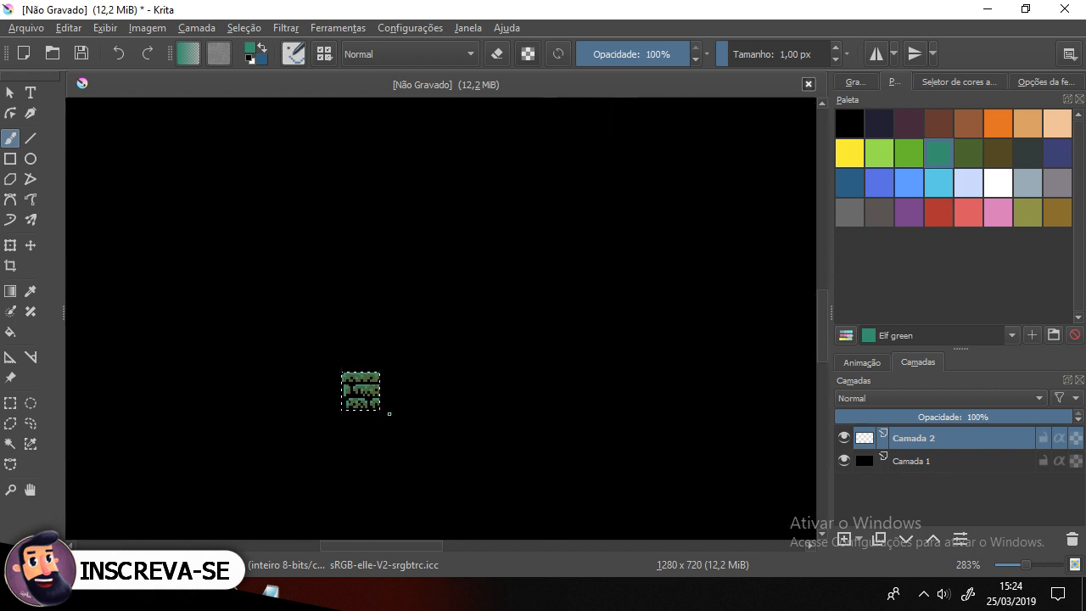
key(ctrl+shift+apostrophe)
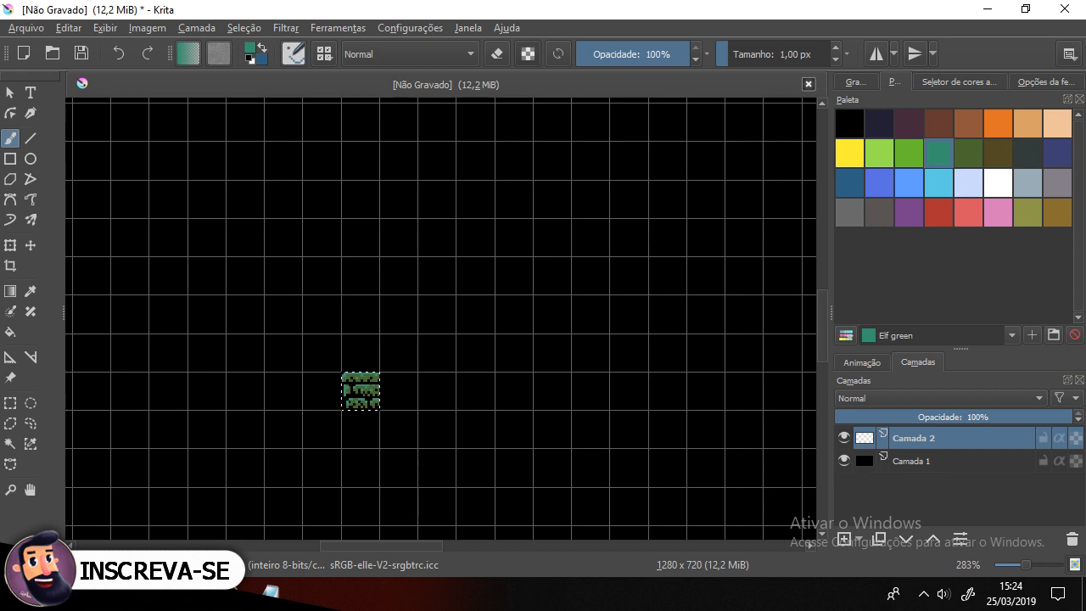
scroll(374, 441, up, 4)
scroll(413, 413, down, 4)
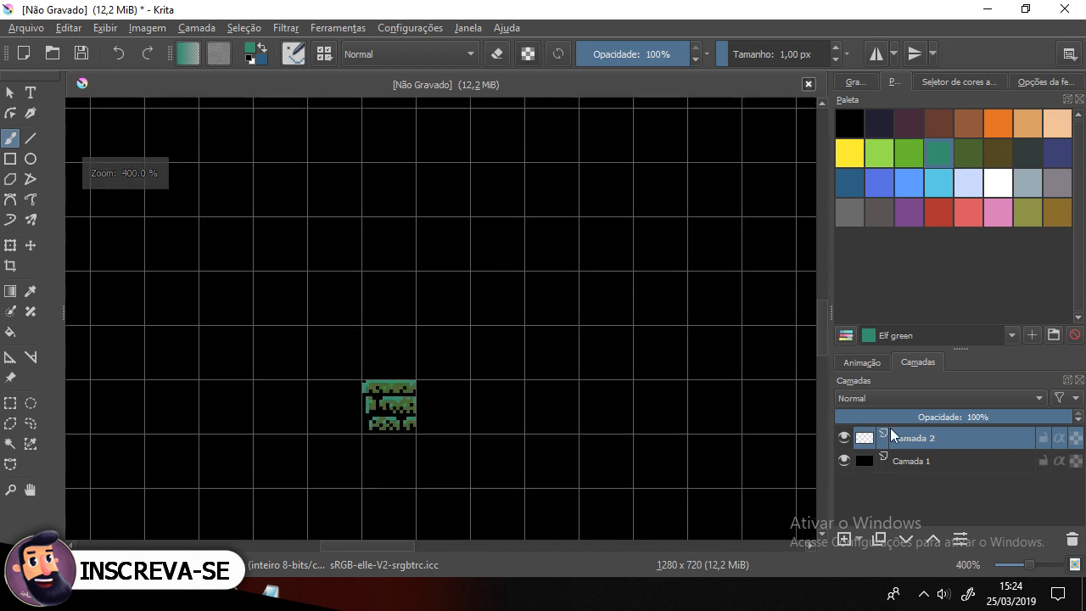
click(841, 463)
click(841, 463)
click(841, 463)
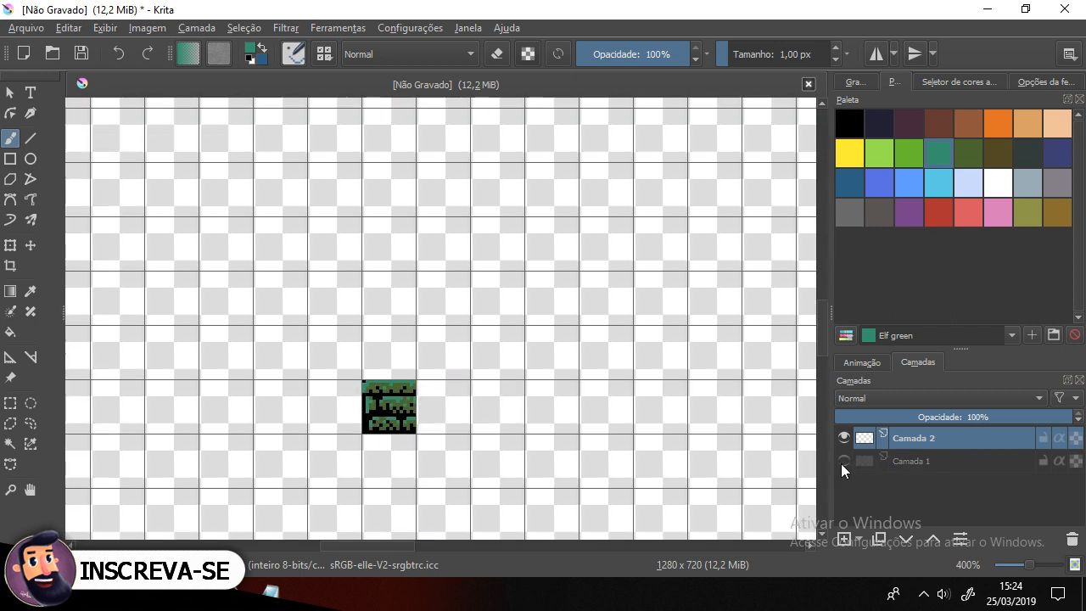
click(841, 463)
scroll(398, 456, up, 2)
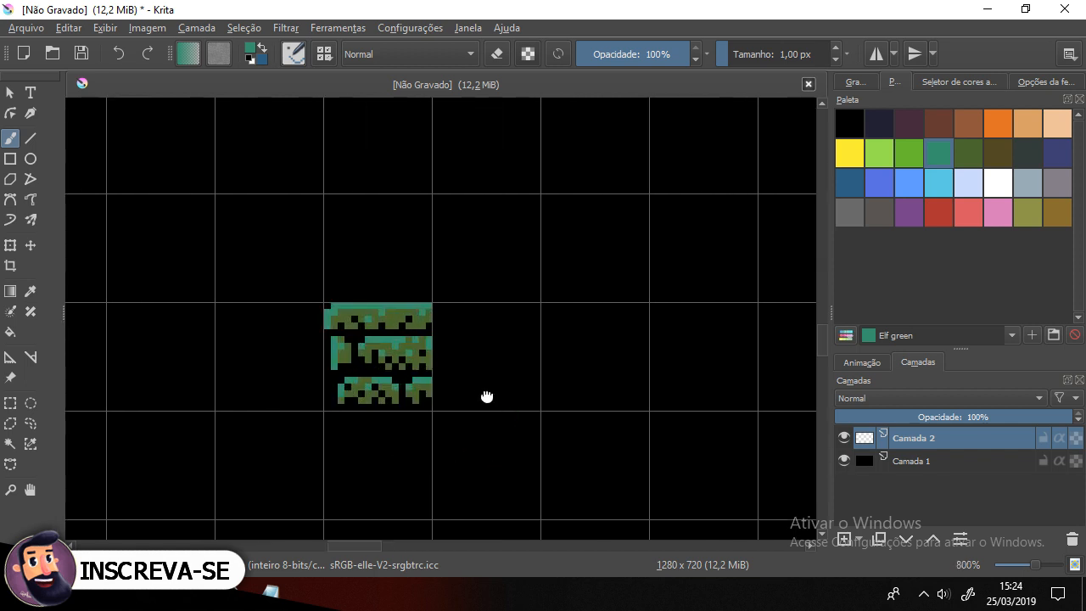
drag(486, 396, 446, 400)
Step: Select the empty grid cell to the right of the tile with the rectangular selection tool
click(12, 407)
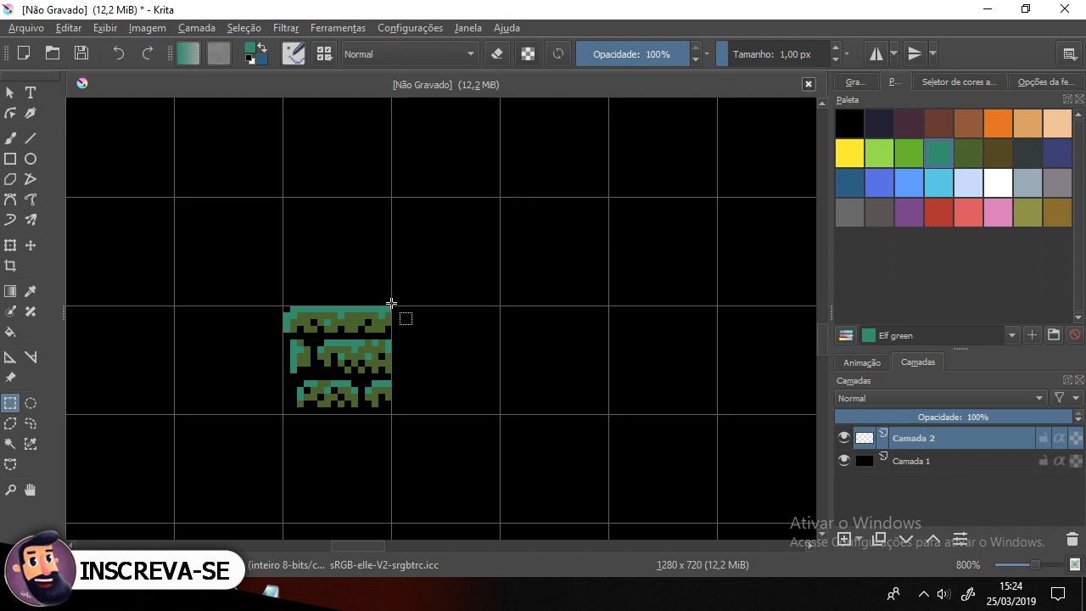
drag(393, 303, 461, 379)
click(465, 395)
drag(393, 307, 494, 413)
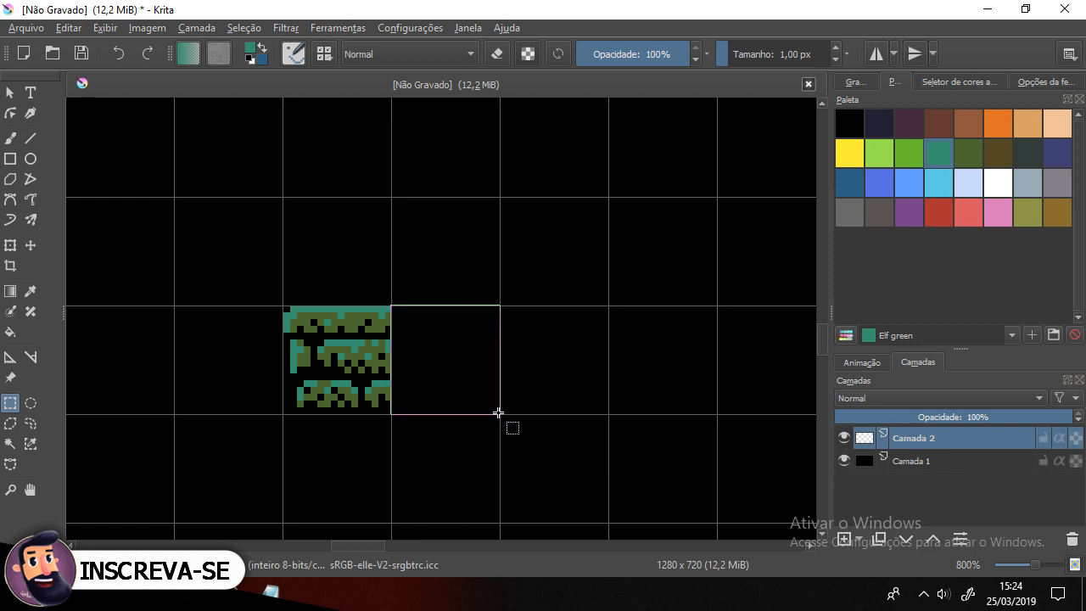
drag(498, 412, 499, 407)
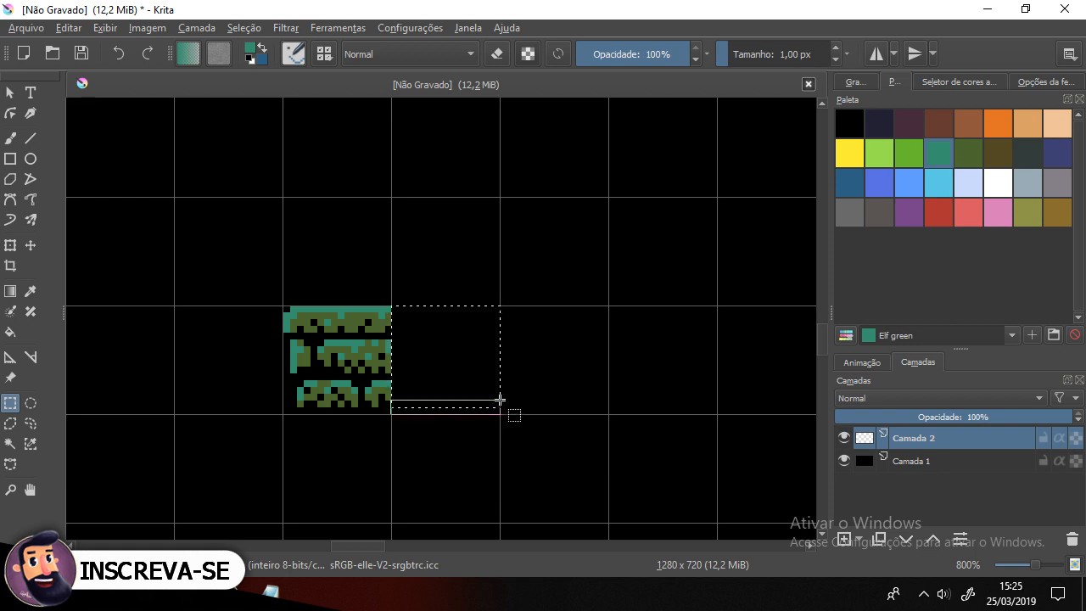
drag(500, 399, 499, 414)
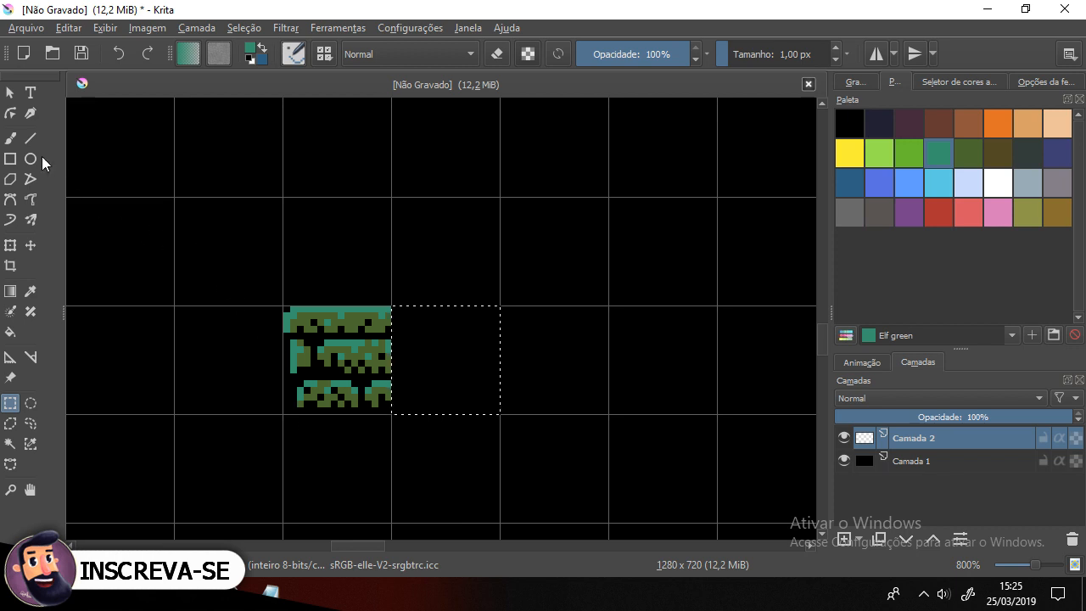
Step: Switch to the brush, sample the olive green and paint brick blocks in the top and middle rows of the new cell
click(10, 137)
ctrl+click(349, 319)
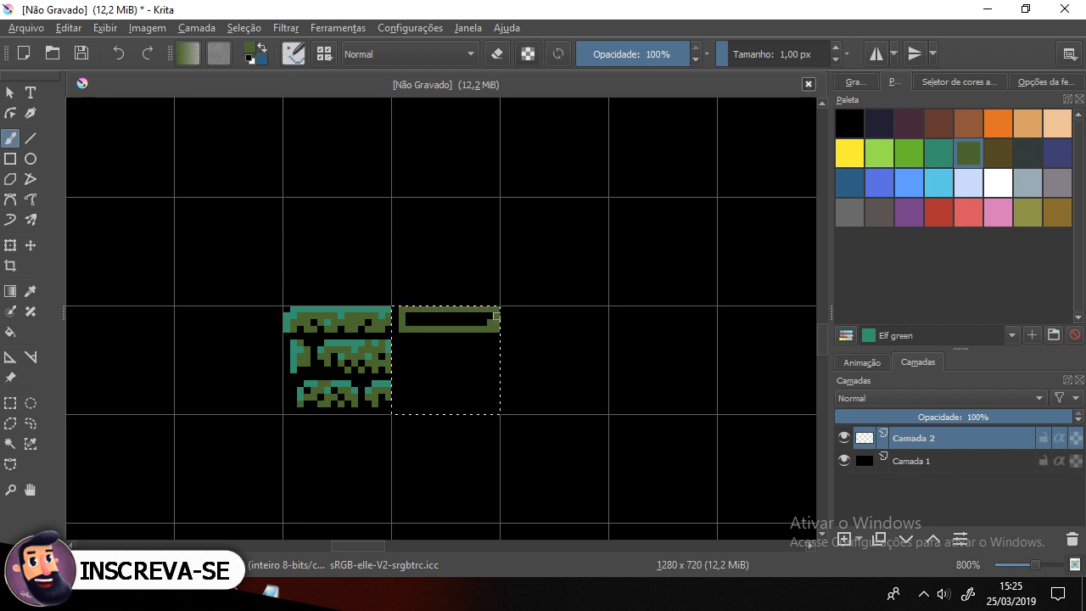
click(408, 317)
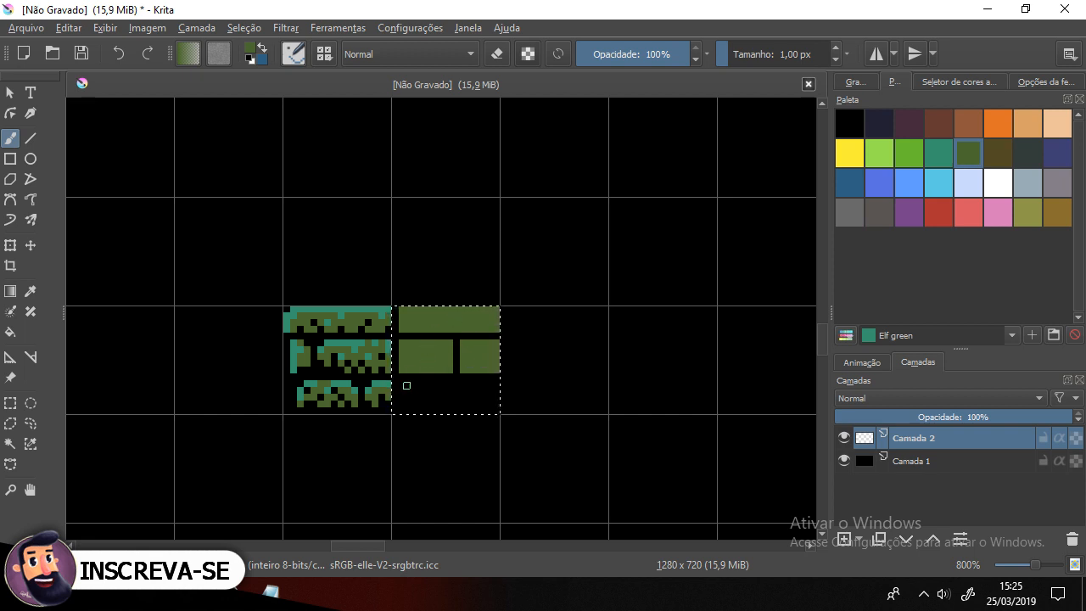
Step: Paint a bottom row of three green bricks separated by black gaps in the new cell
drag(393, 382, 408, 381)
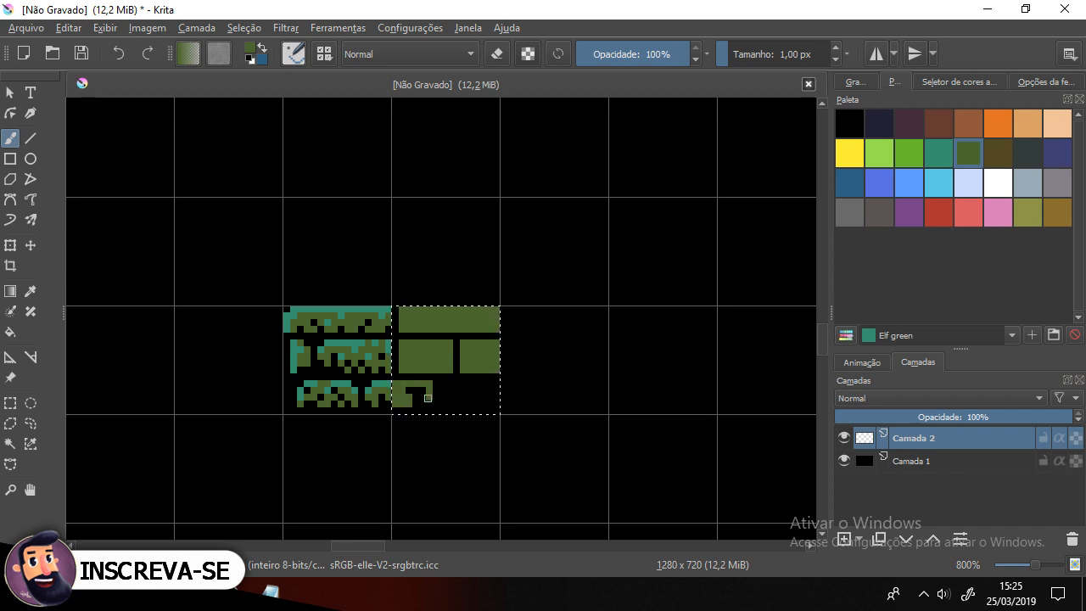
drag(423, 403, 410, 396)
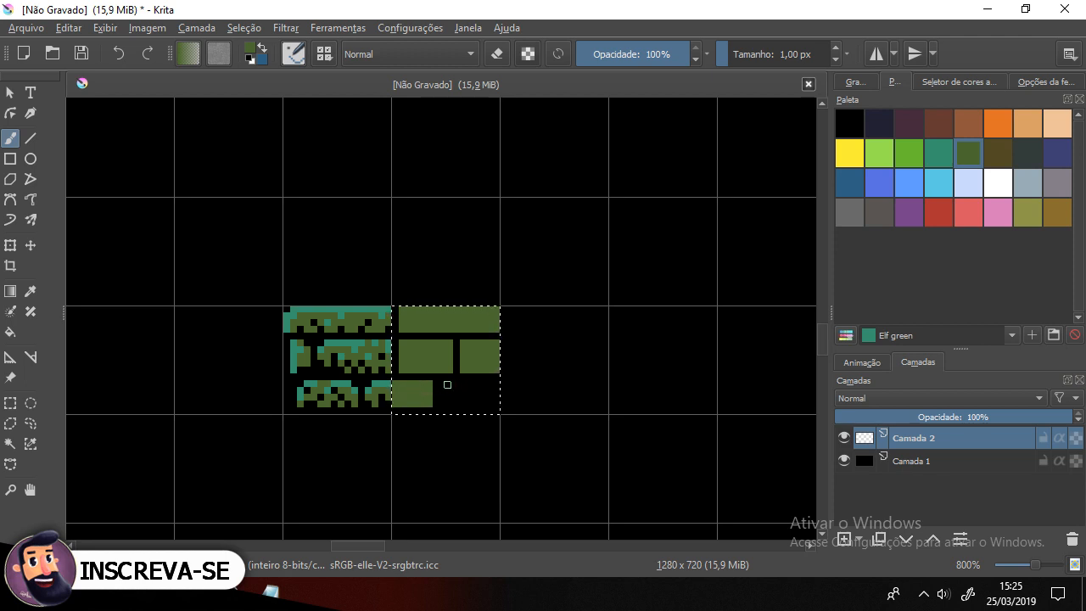
key(ctrl+z)
drag(490, 384, 480, 385)
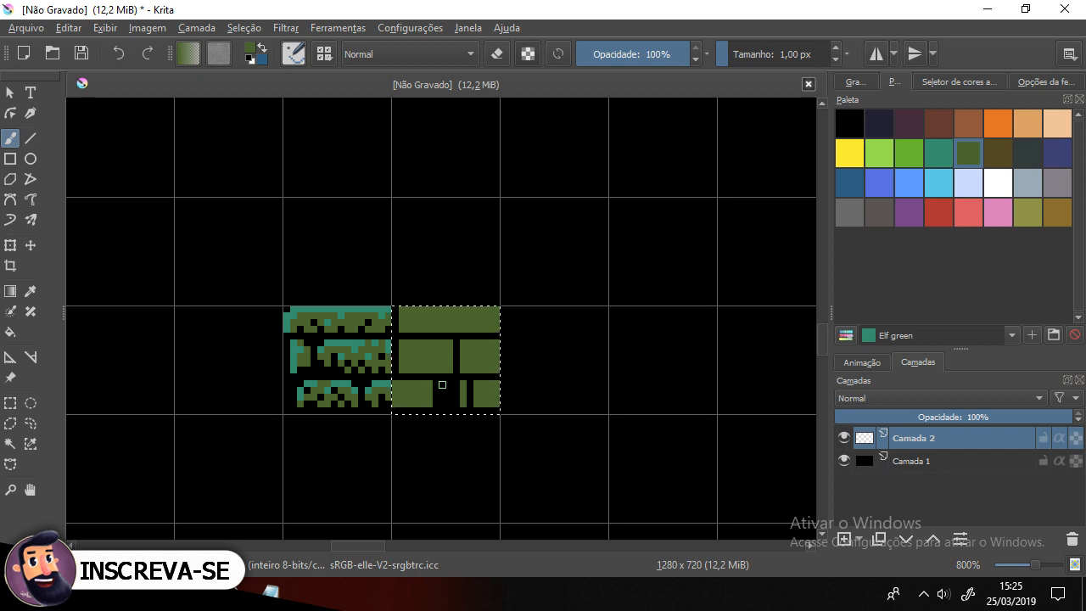
ctrl+click(438, 384)
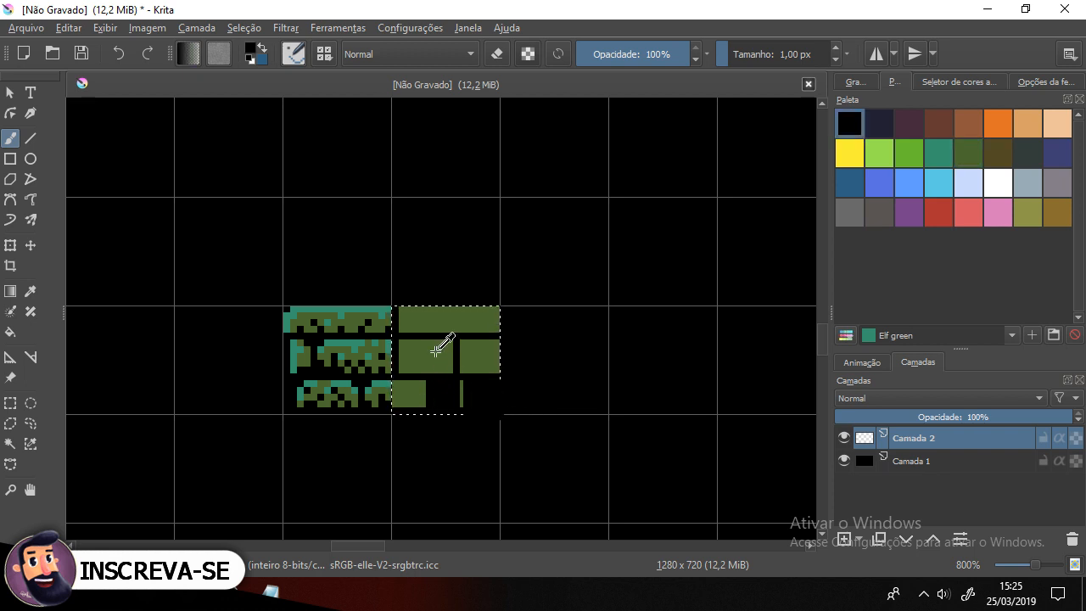
ctrl+click(435, 350)
click(434, 386)
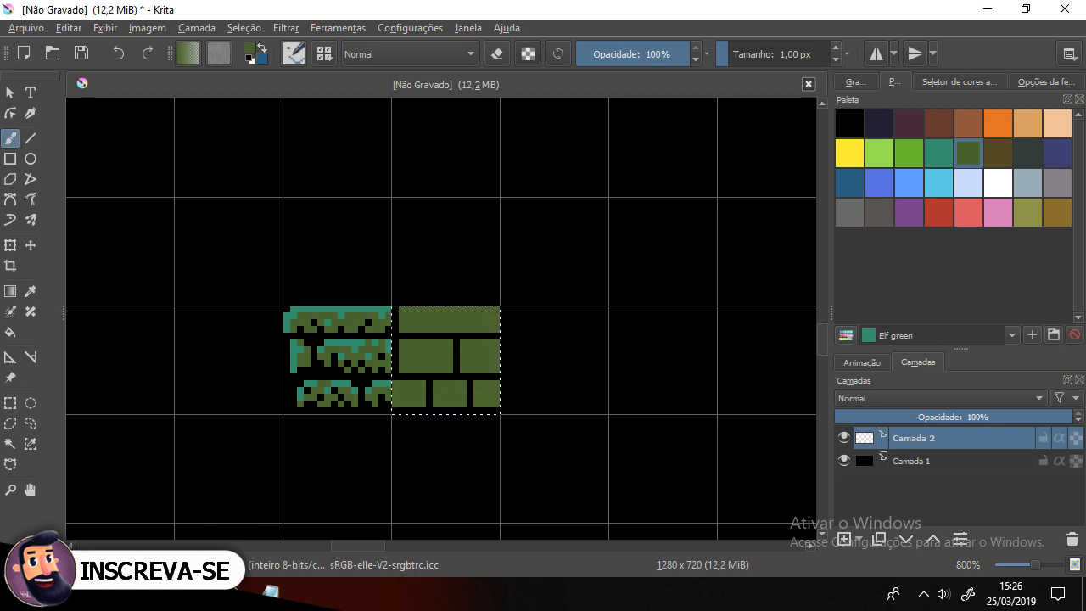
ctrl+click(479, 383)
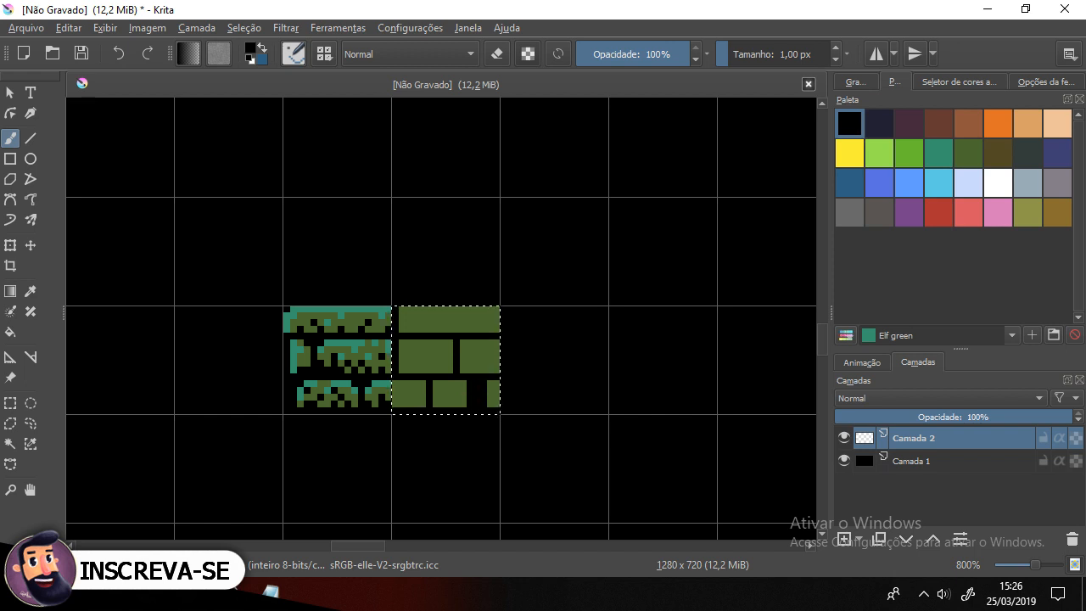
ctrl+click(469, 383)
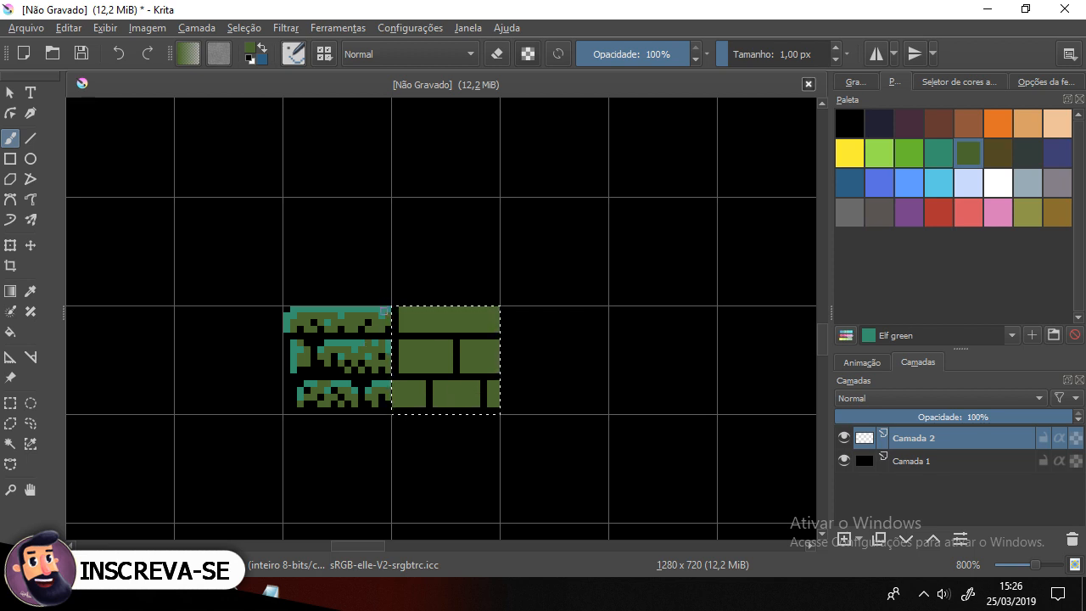
Step: Hide Camada 1 and paint black mortar lines between the bricks of the new cell
scroll(386, 312, up, 1)
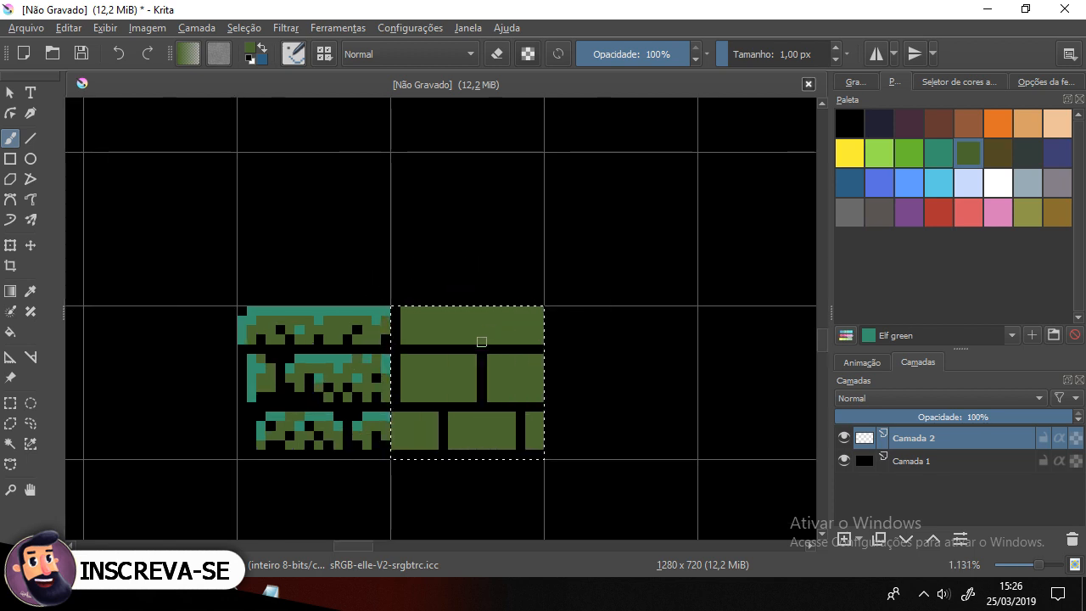
ctrl+click(395, 394)
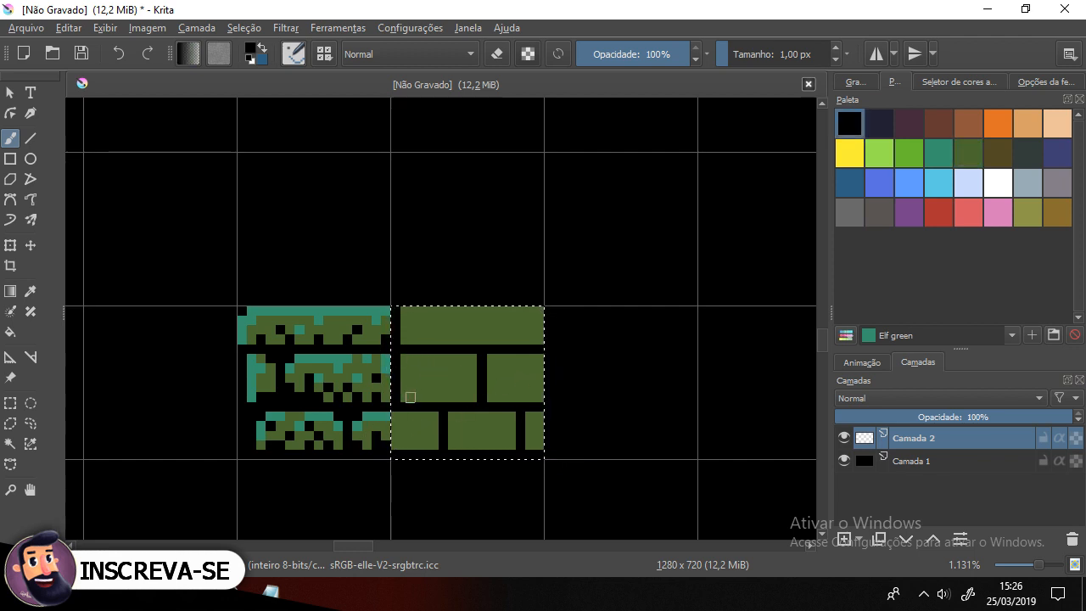
click(845, 459)
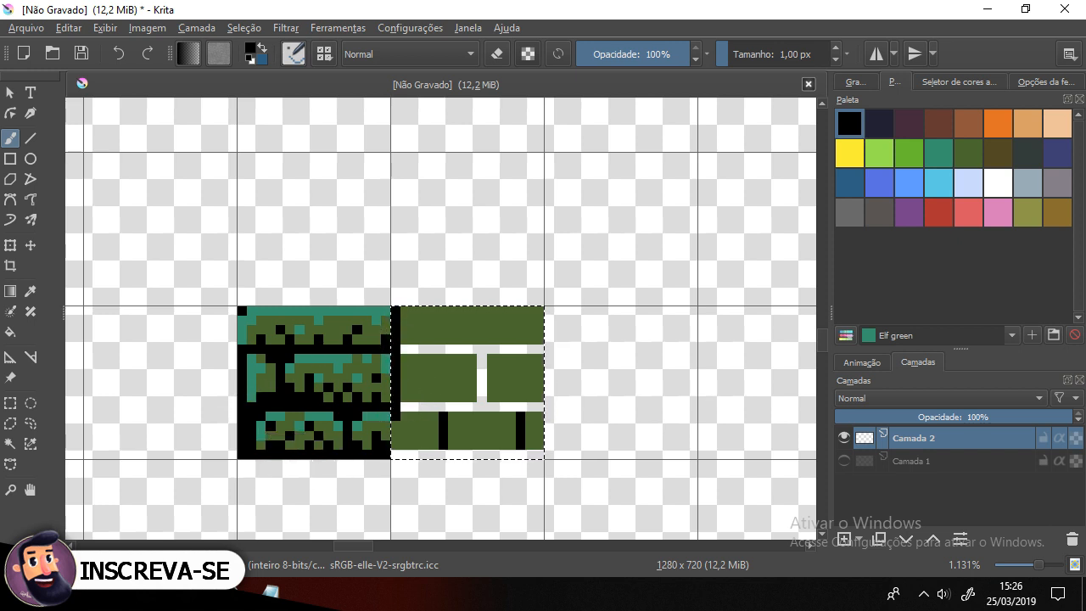
drag(396, 309, 395, 348)
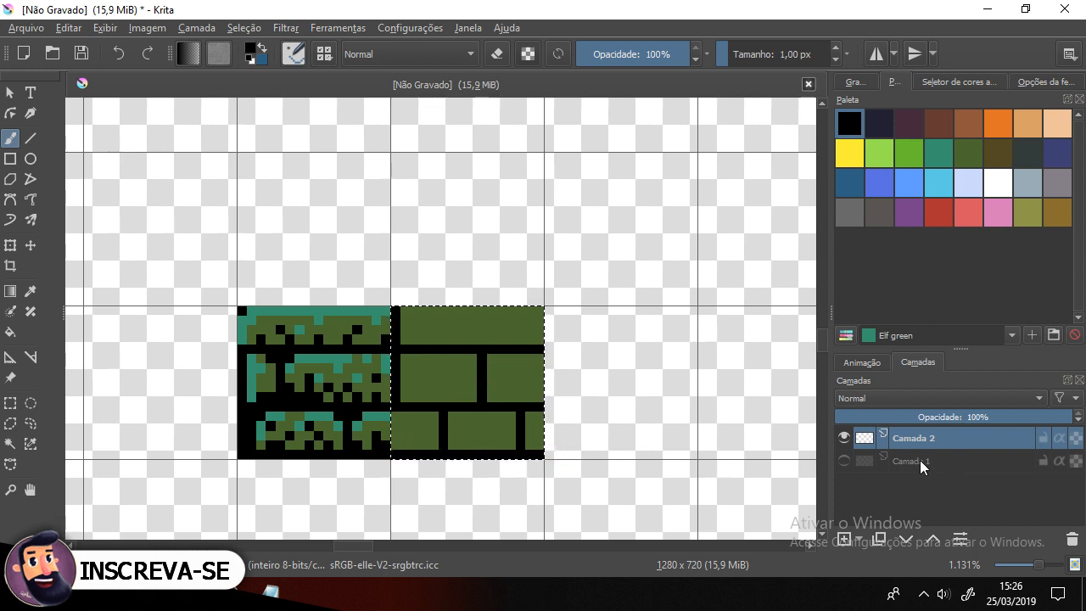
Step: Show Camada 1 and paint black notches into the brick corners of the new cell
click(844, 460)
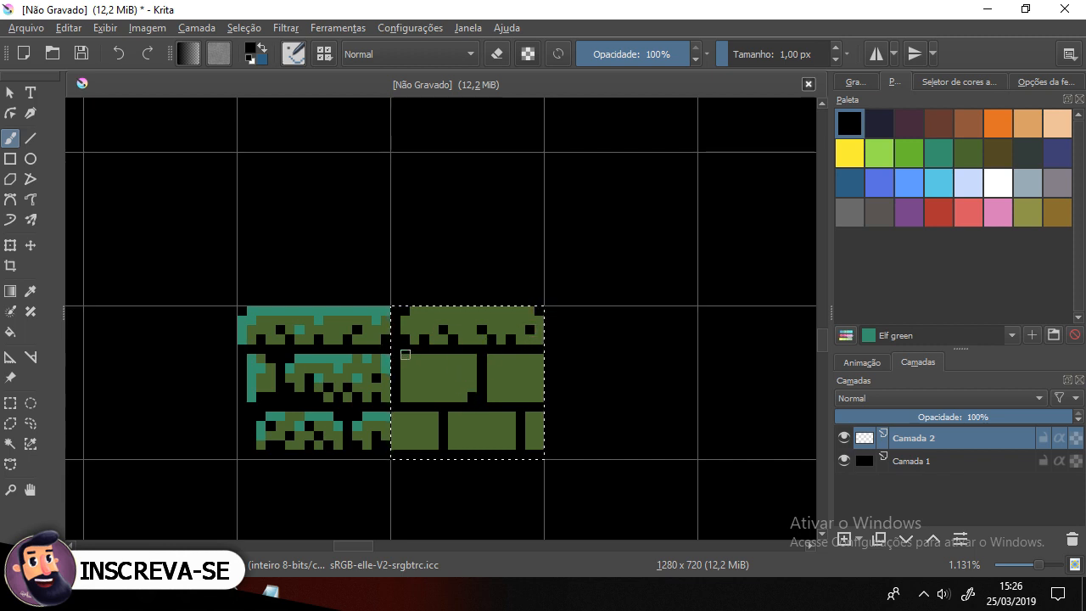
click(404, 399)
click(475, 357)
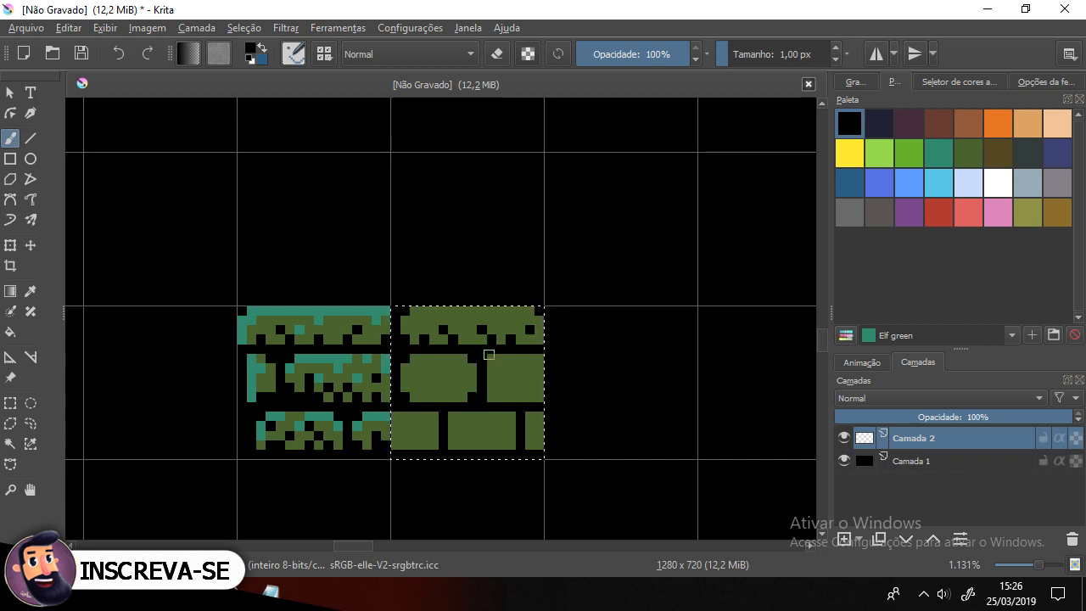
click(491, 357)
click(490, 400)
click(450, 413)
click(437, 413)
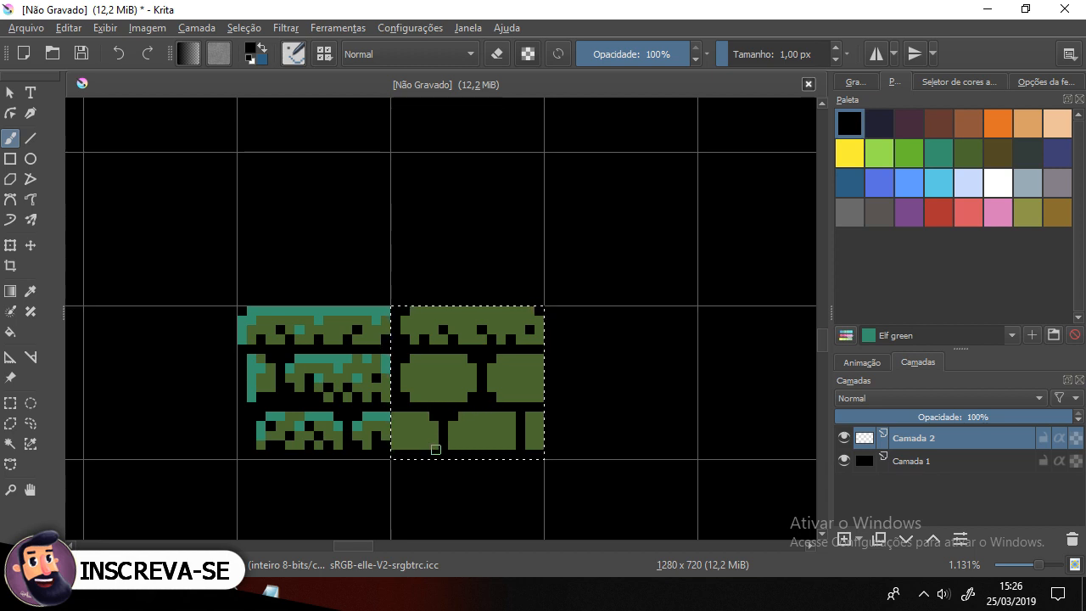
click(452, 445)
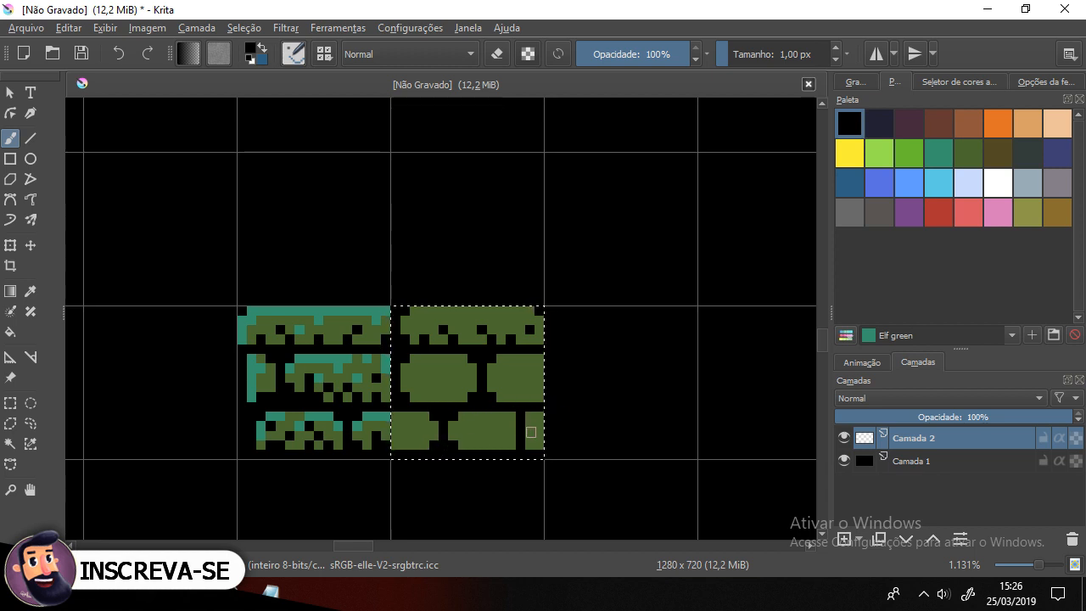
click(530, 417)
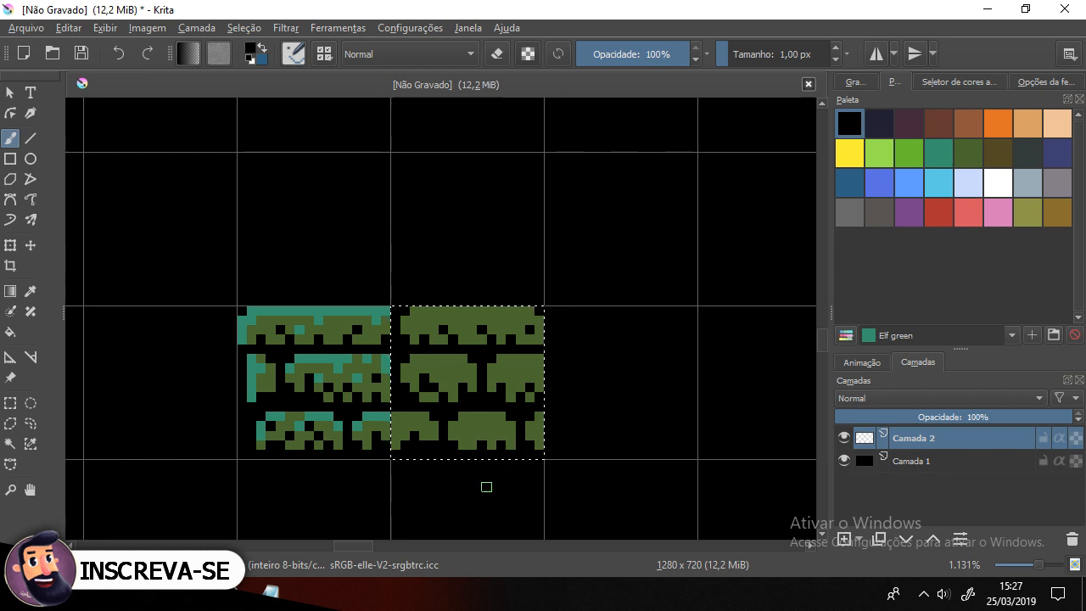
Step: Sample the teal and paint highlight pixels along the top edges of the bricks in the new cell
scroll(370, 265, down, 5)
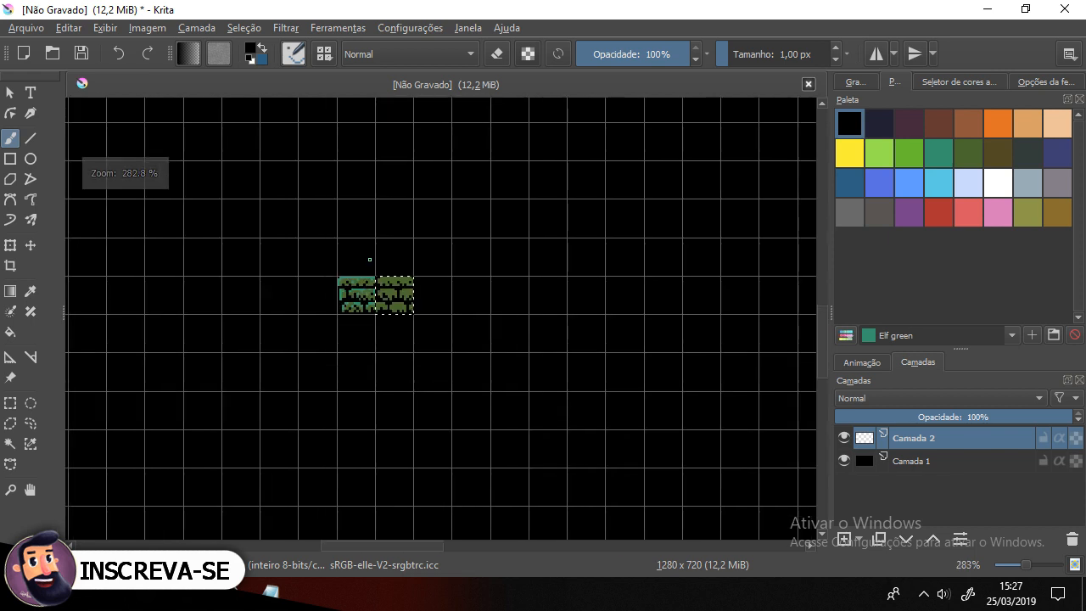
scroll(368, 259, up, 5)
ctrl+click(320, 329)
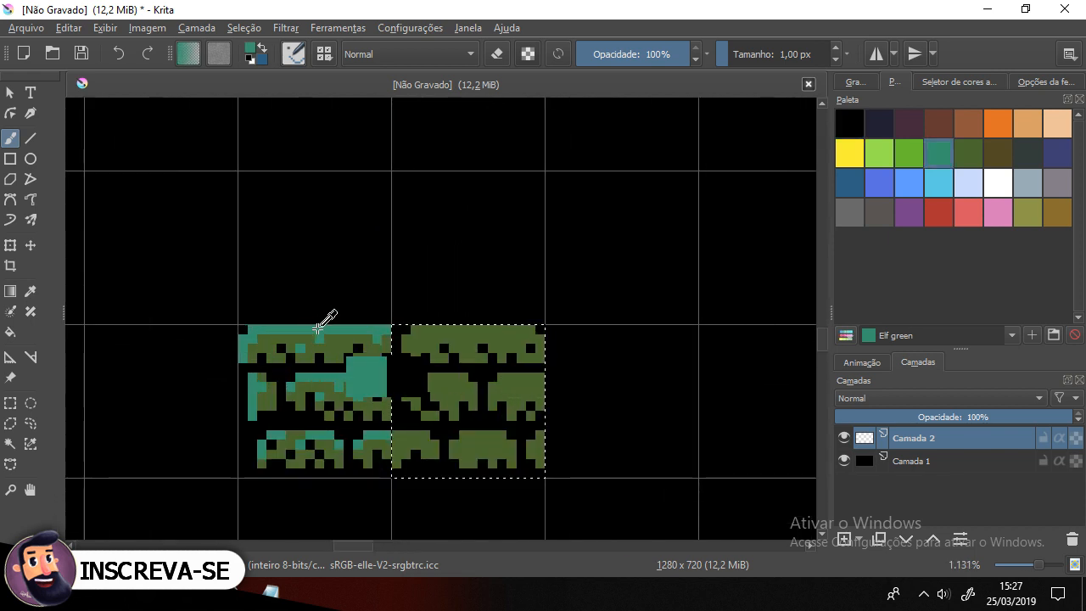
mouse_move(417, 329)
mouse_down()
mouse_move(527, 329)
mouse_move(474, 327)
mouse_up()
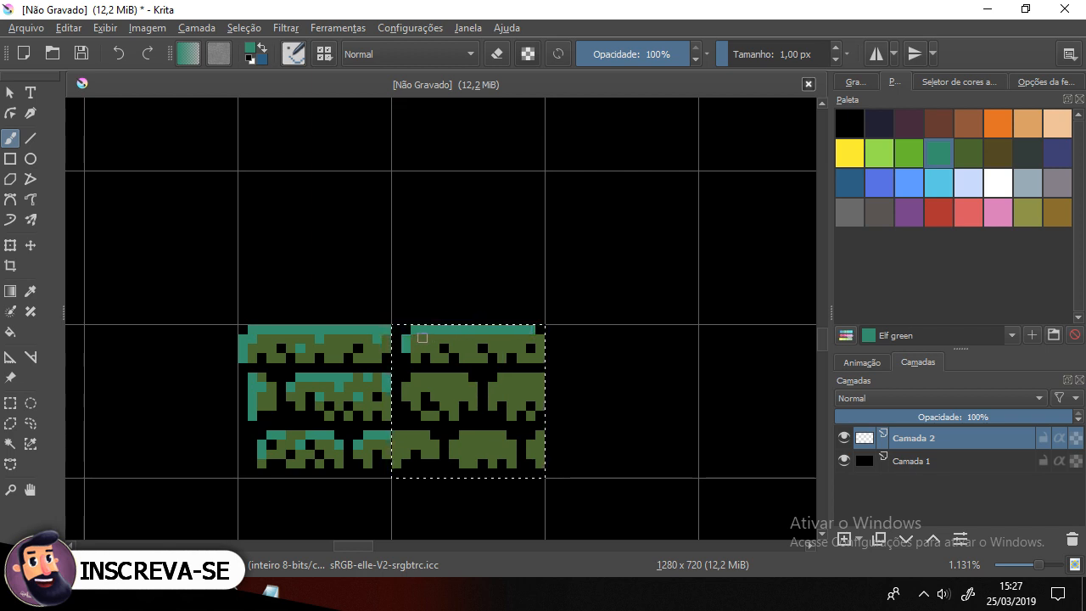
drag(443, 378, 465, 379)
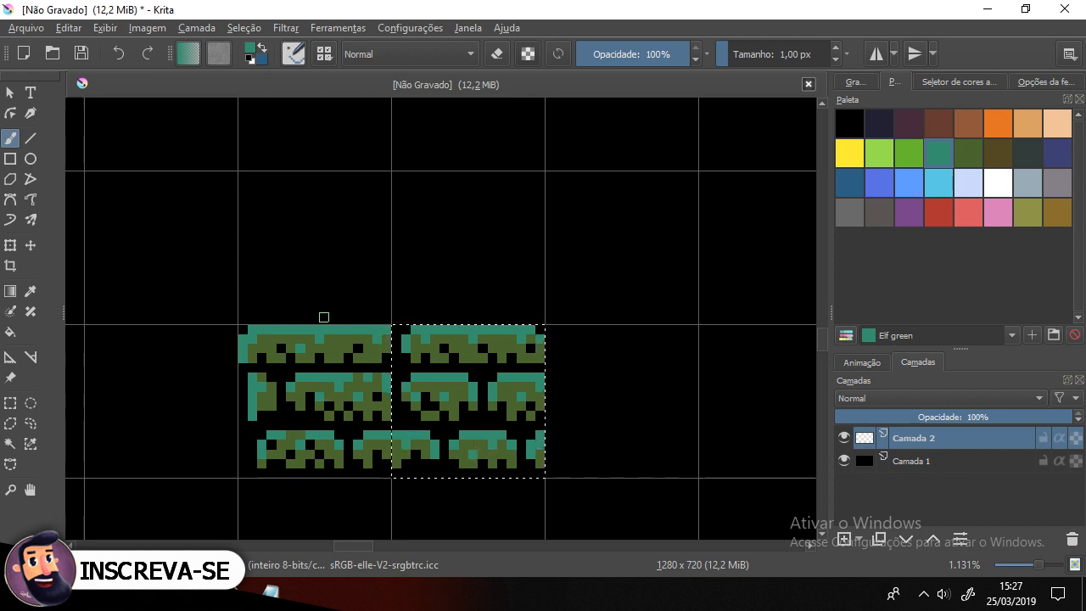
Step: Copy the finished new tile, paste it onto a new layer and move the copy one cell to the right
scroll(324, 316, down, 2)
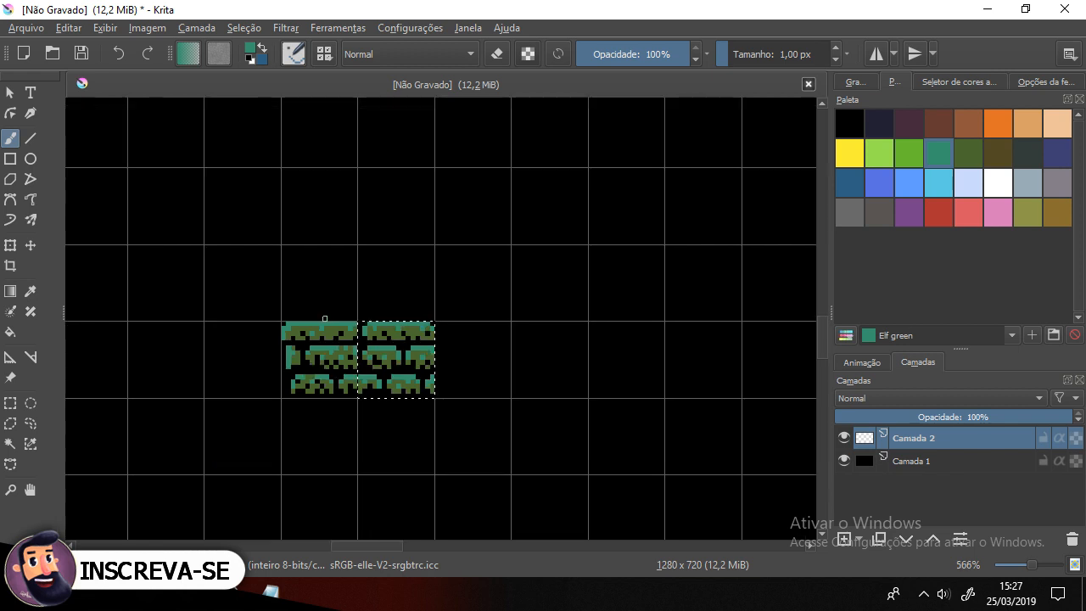
key(ctrl+shift+a)
scroll(441, 352, up, 1)
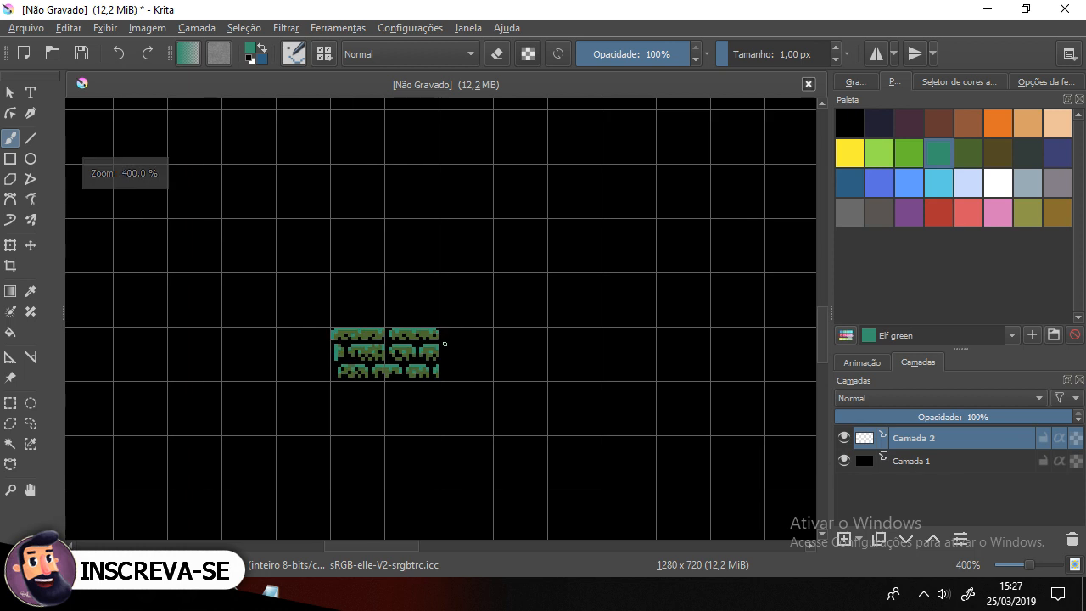
click(11, 405)
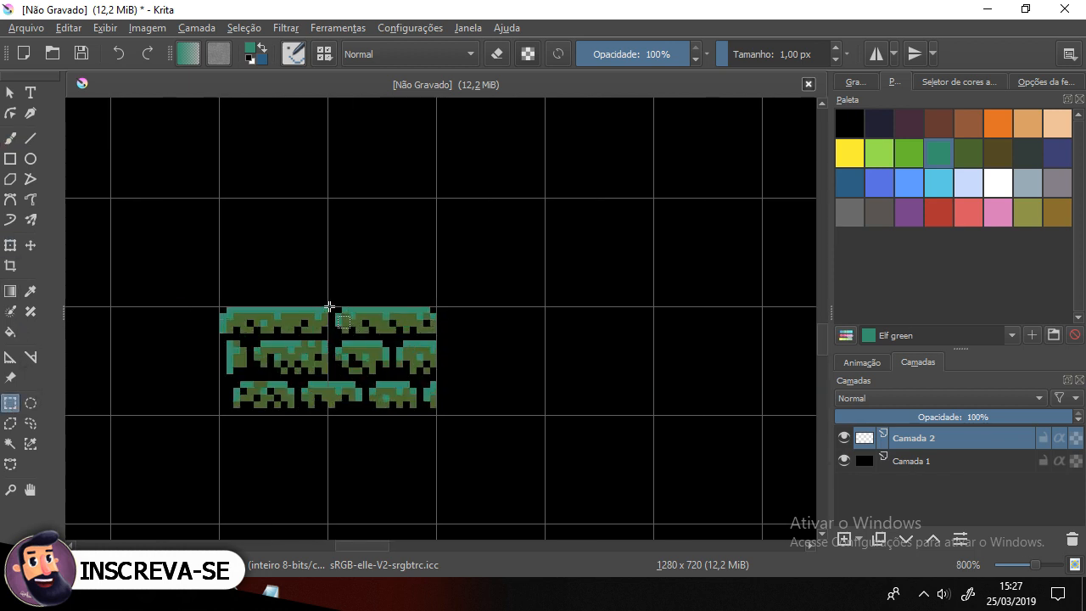
drag(330, 307, 436, 415)
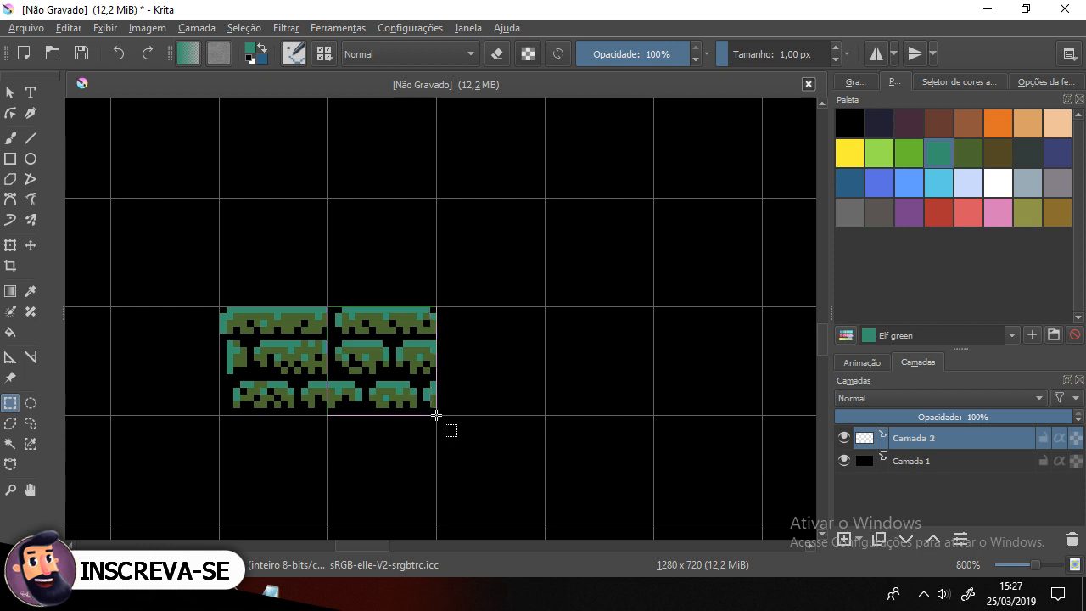
click(436, 415)
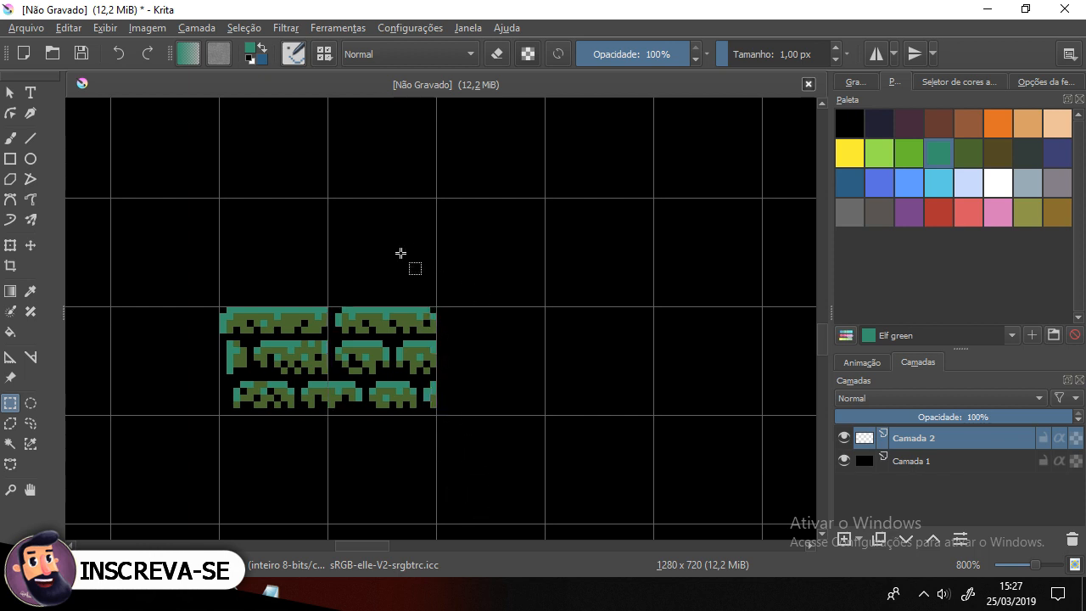
drag(328, 306, 436, 416)
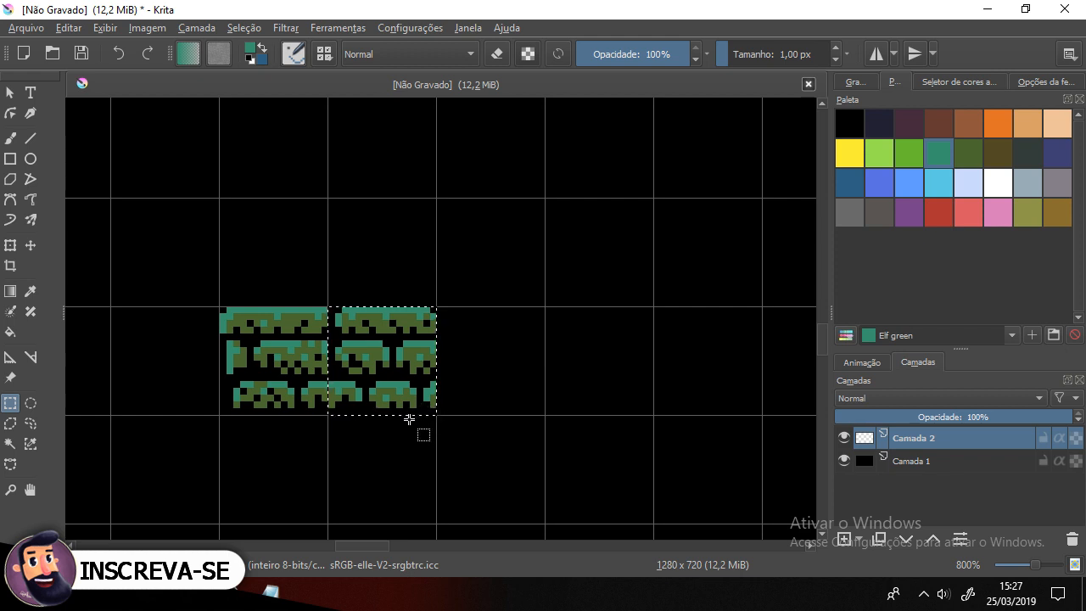
key(ctrl+c)
key(ctrl+v)
click(205, 323)
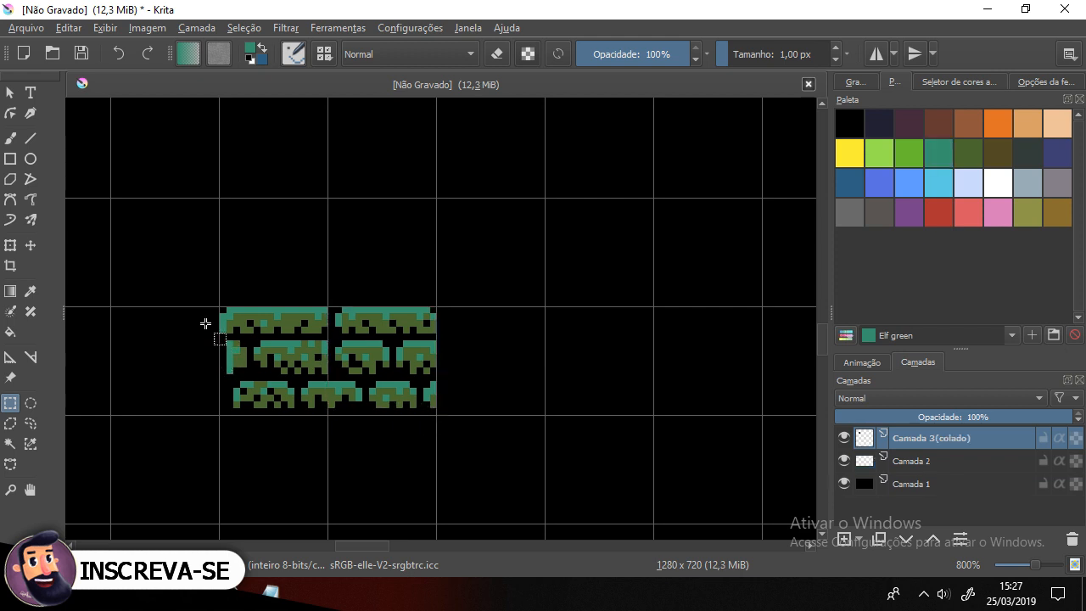
click(30, 245)
drag(375, 349, 483, 349)
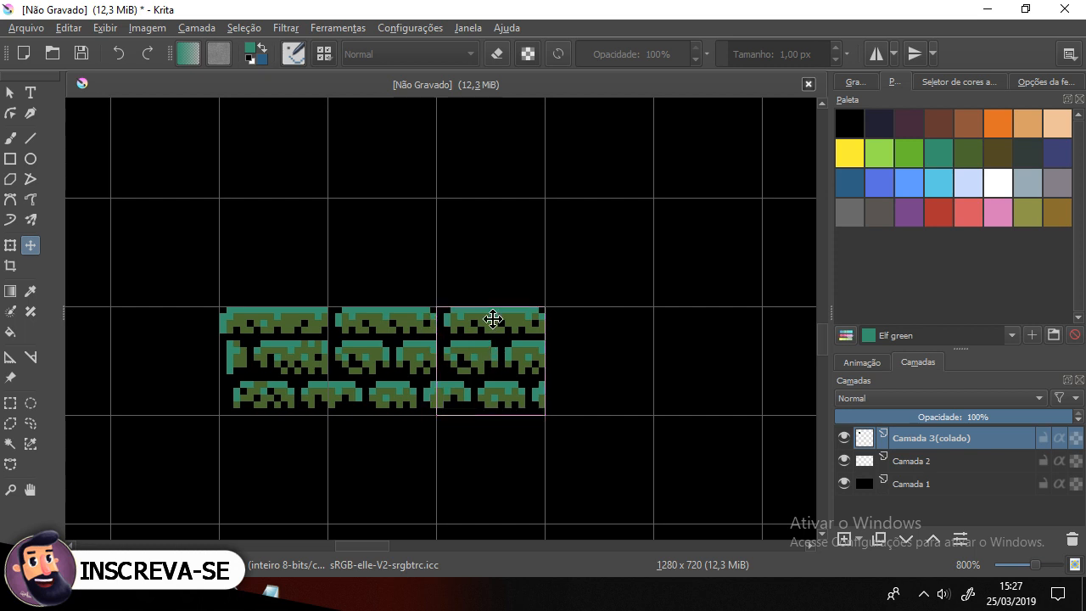
Step: Duplicate the pasted tile layer and move the duplicate one more cell to the right
scroll(492, 319, down, 4)
scroll(492, 317, up, 3)
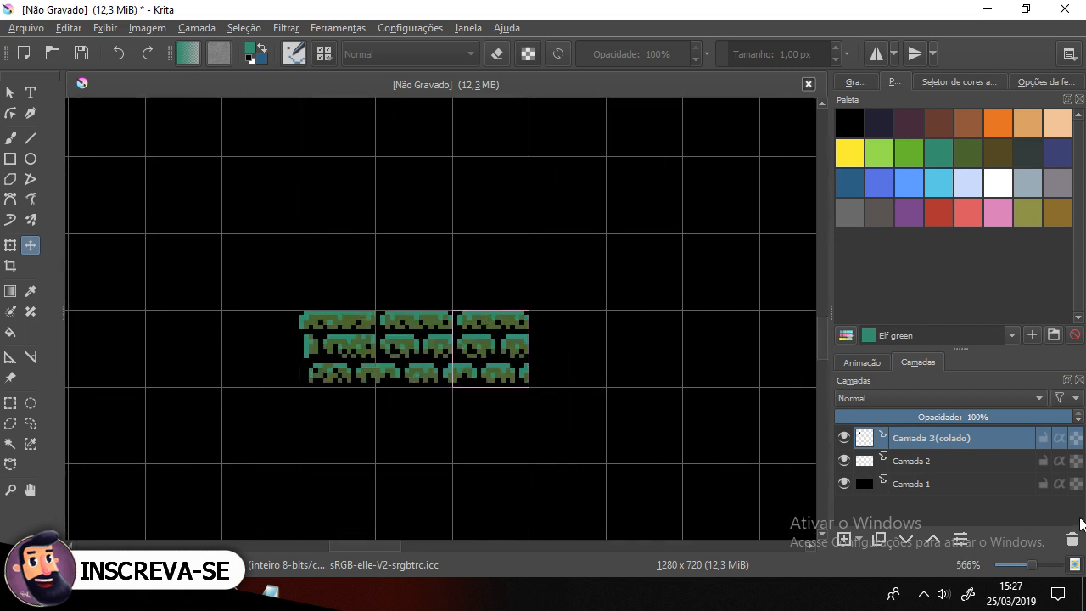
right_click(986, 438)
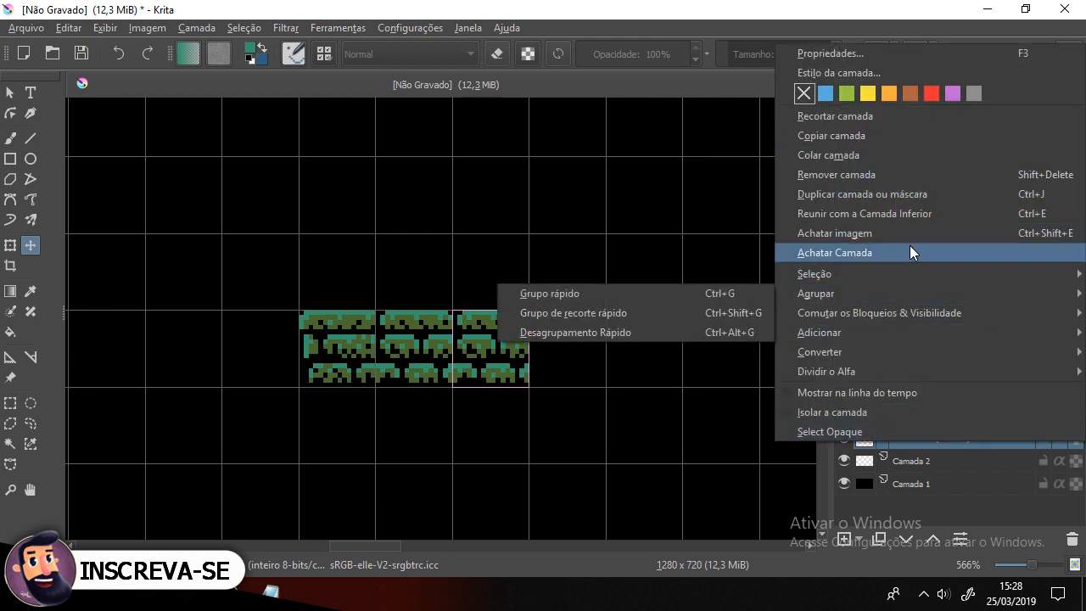
click(908, 194)
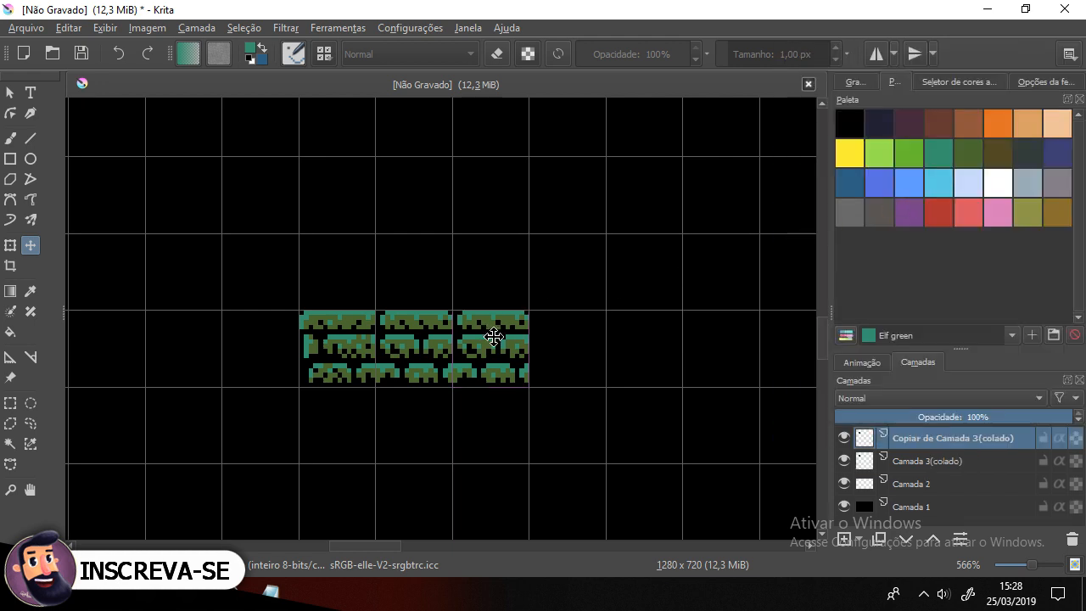
drag(494, 337, 550, 348)
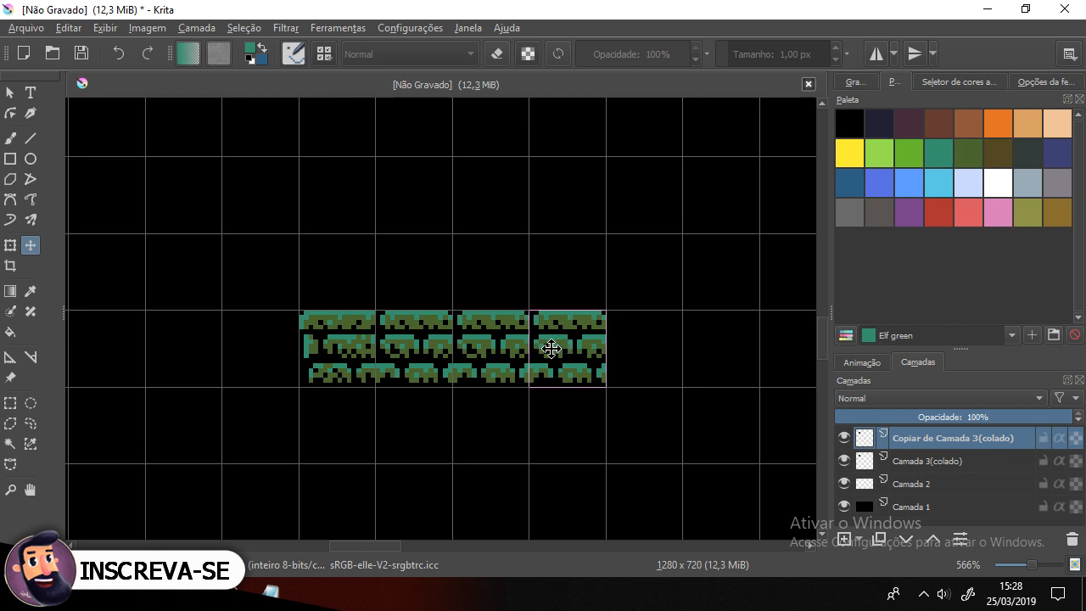
Step: Select the three tile layers and merge them into a single layer
shift+click(933, 482)
drag(730, 303, 793, 289)
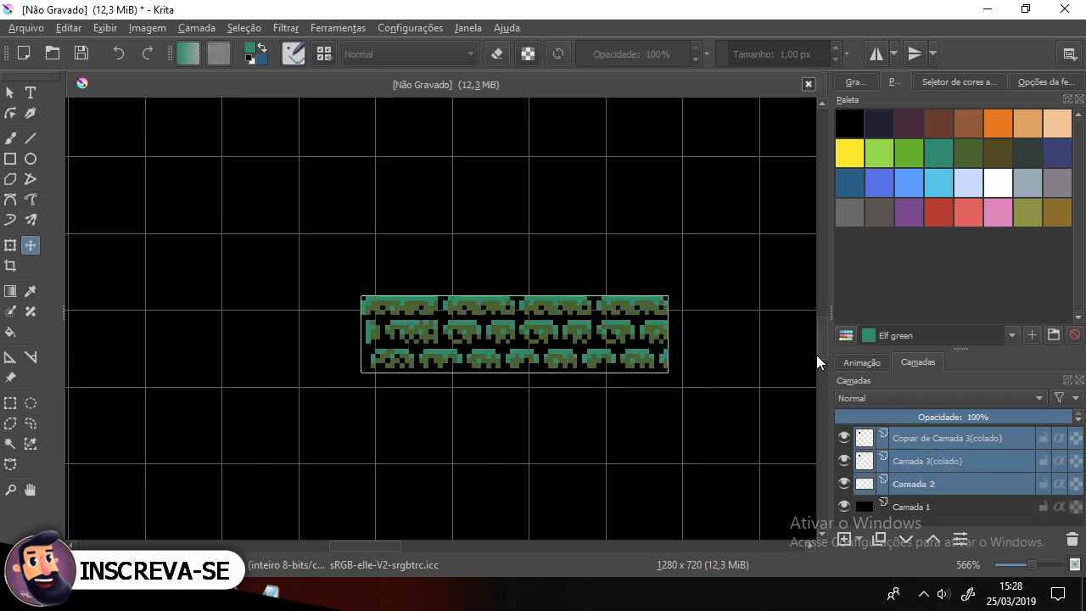
key(ctrl+z)
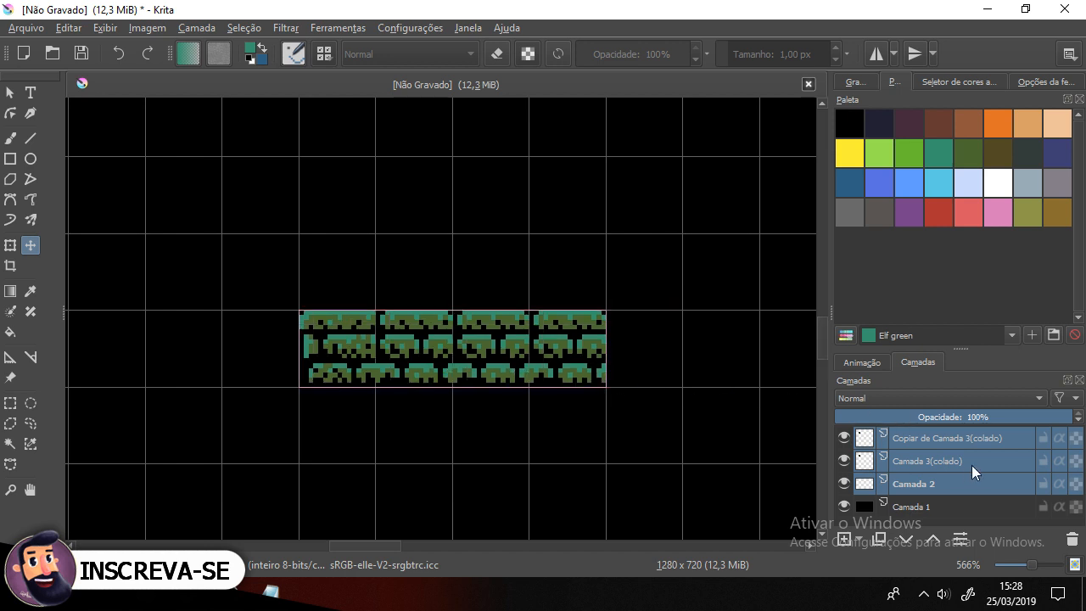
right_click(972, 465)
click(926, 373)
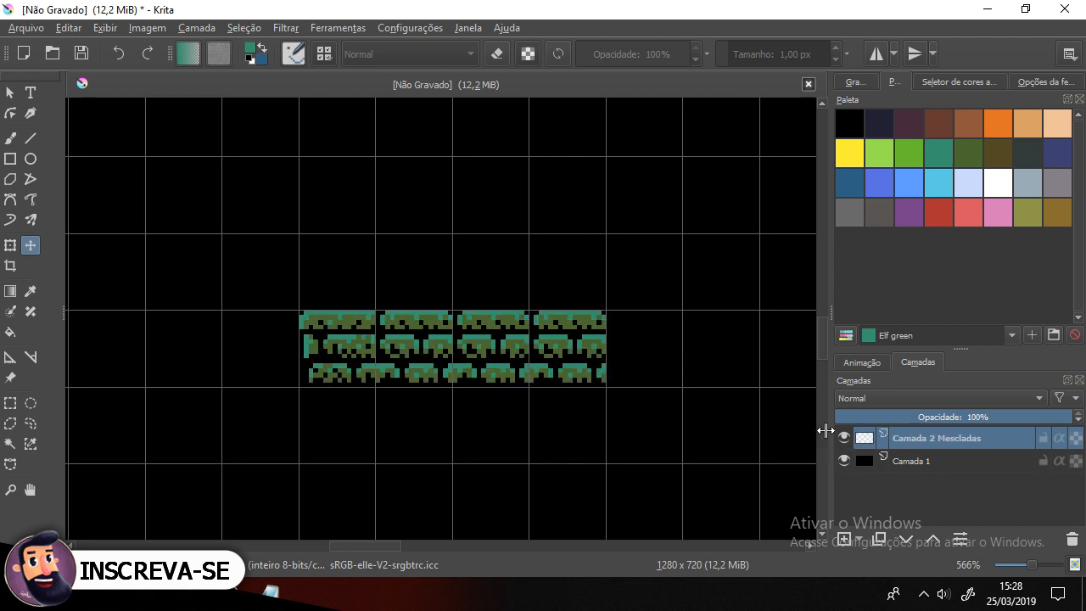
Step: Copy the first tile onto a new layer and mirror that layer horizontally
click(10, 403)
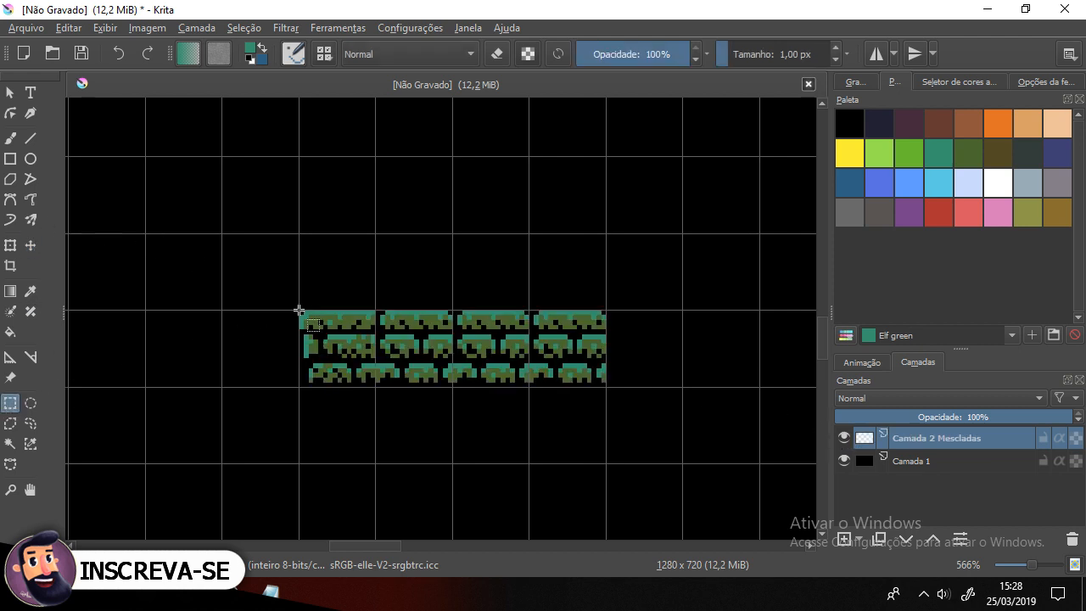
drag(299, 310, 375, 387)
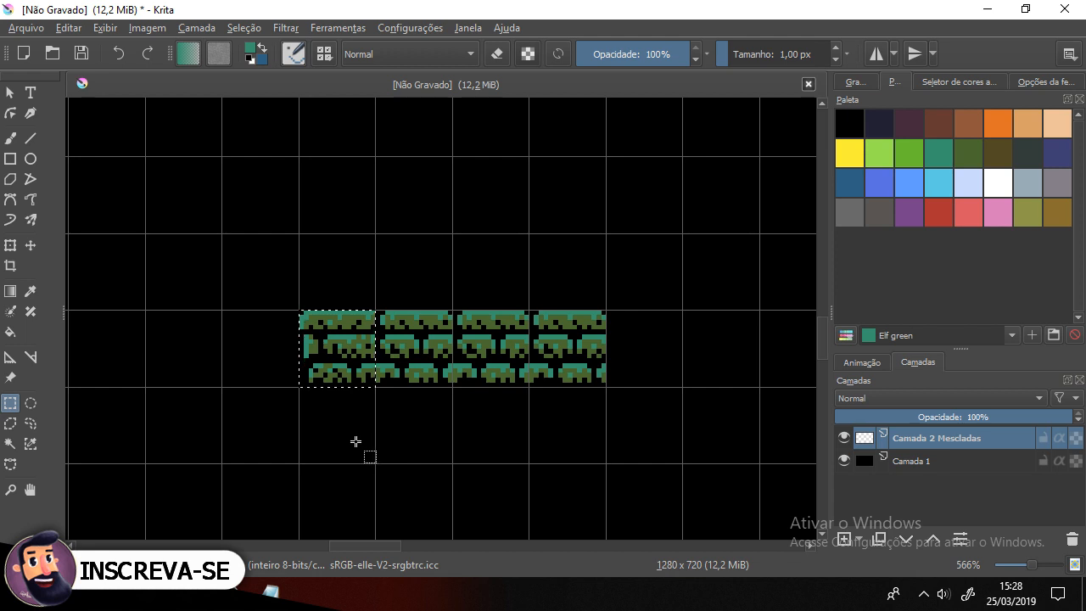
key(ctrl+c)
key(ctrl+v)
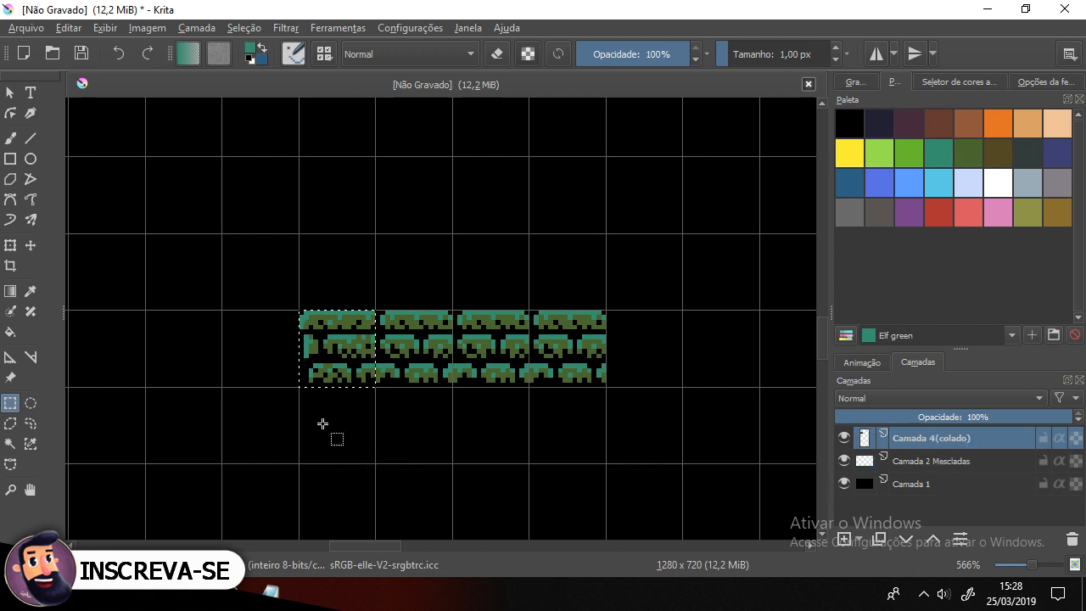
click(197, 28)
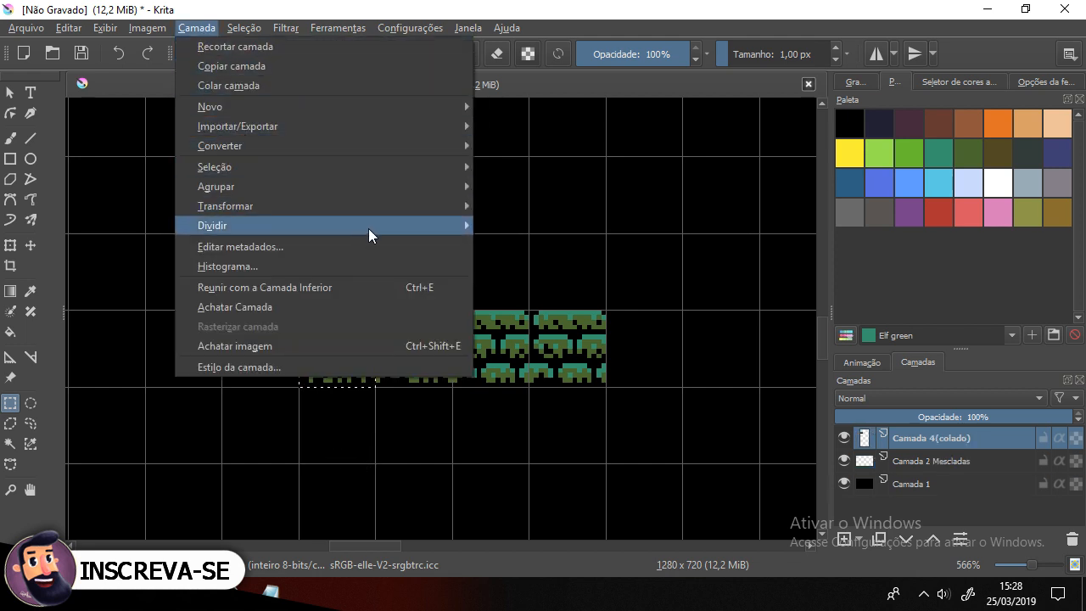
mouse_move(389, 162)
mouse_move(377, 209)
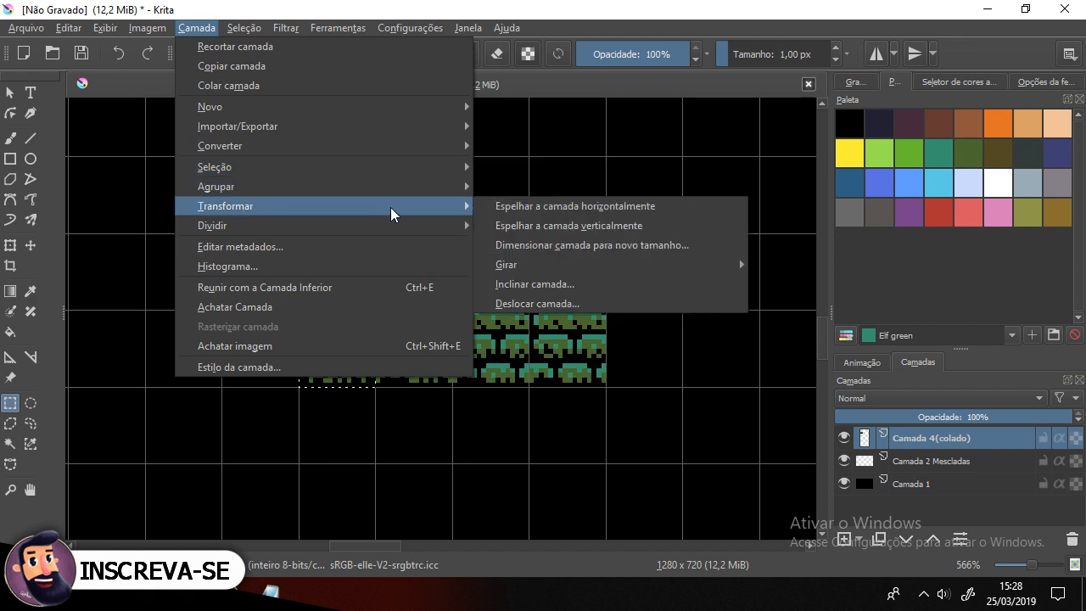
click(575, 209)
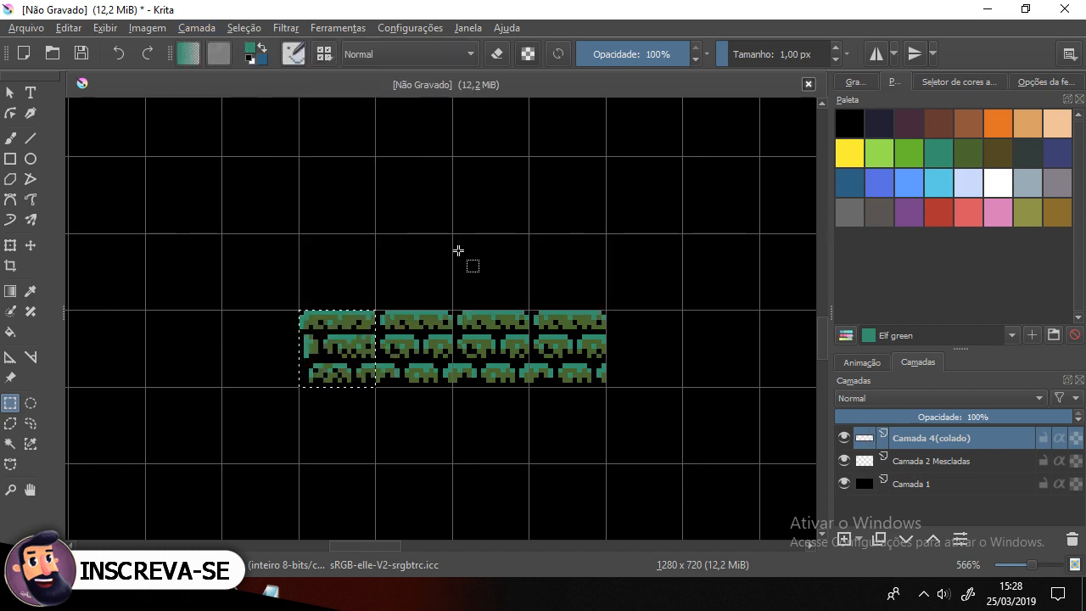
Step: Move the mirrored tile into the cell right after the fourth tile at the end of the row
scroll(458, 251, down, 5)
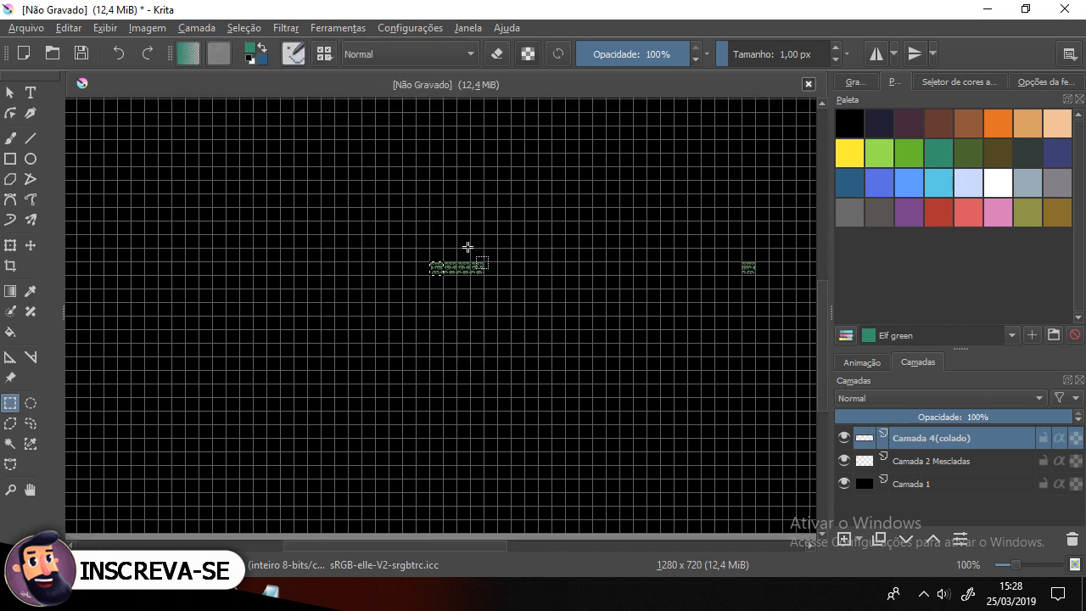
click(468, 247)
click(31, 245)
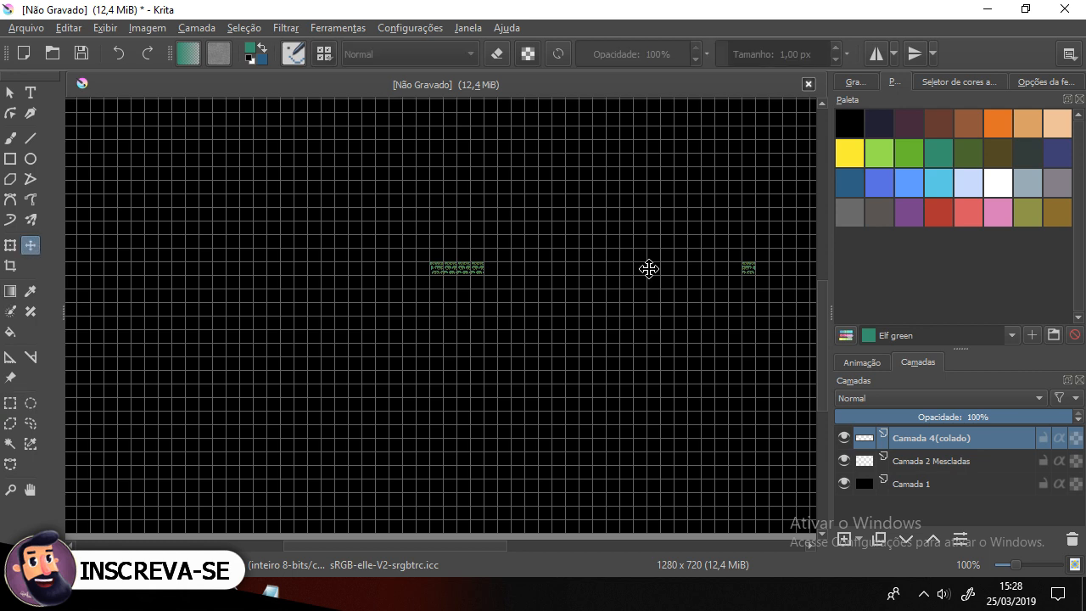
drag(764, 279, 517, 289)
scroll(489, 263, up, 4)
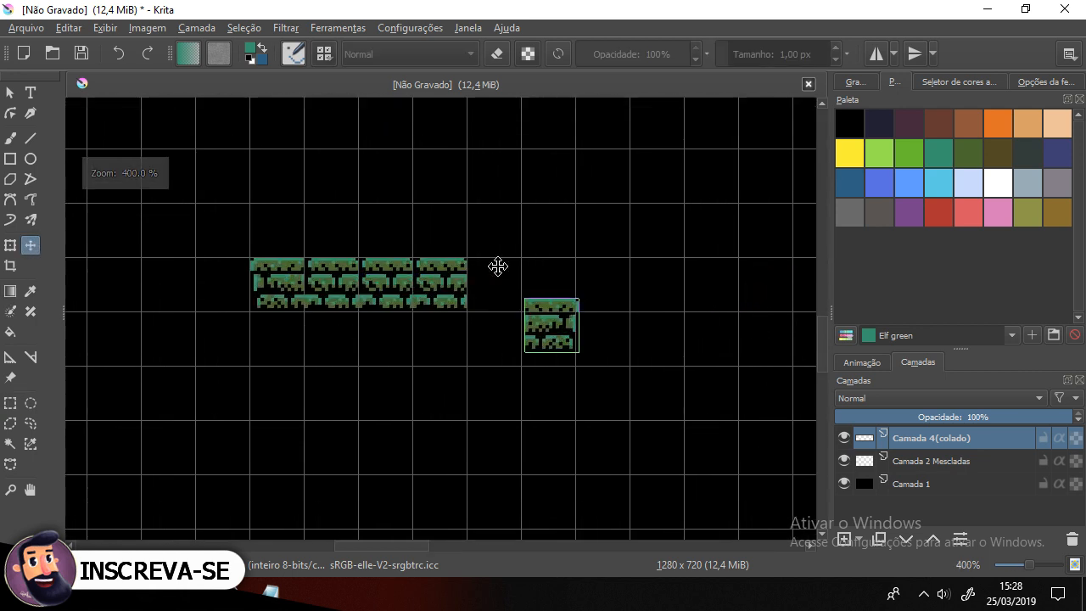
scroll(498, 267, up, 2)
drag(611, 363, 499, 294)
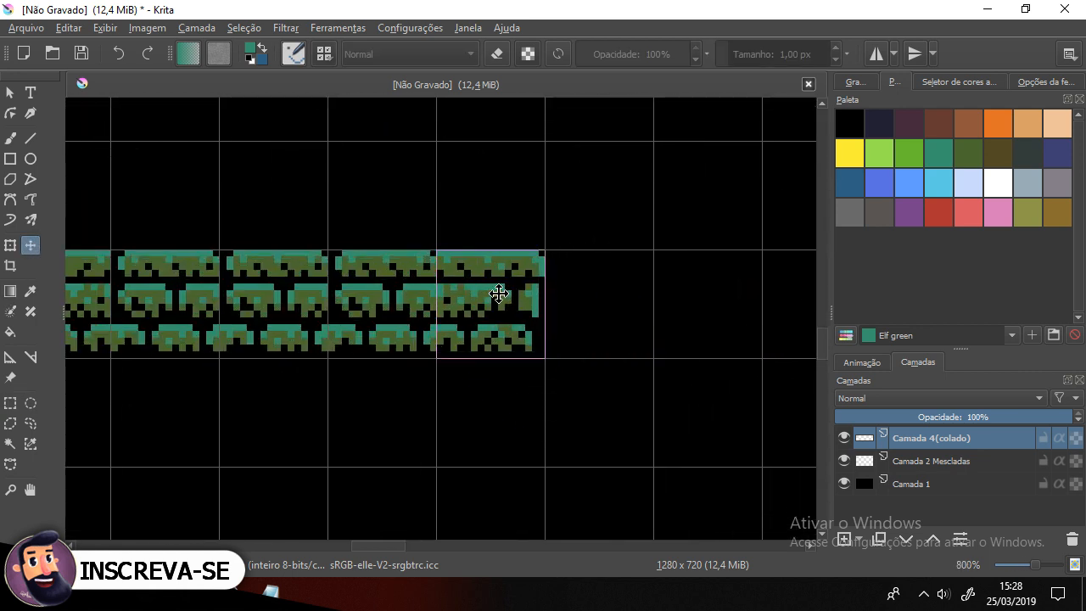
scroll(371, 284, down, 1)
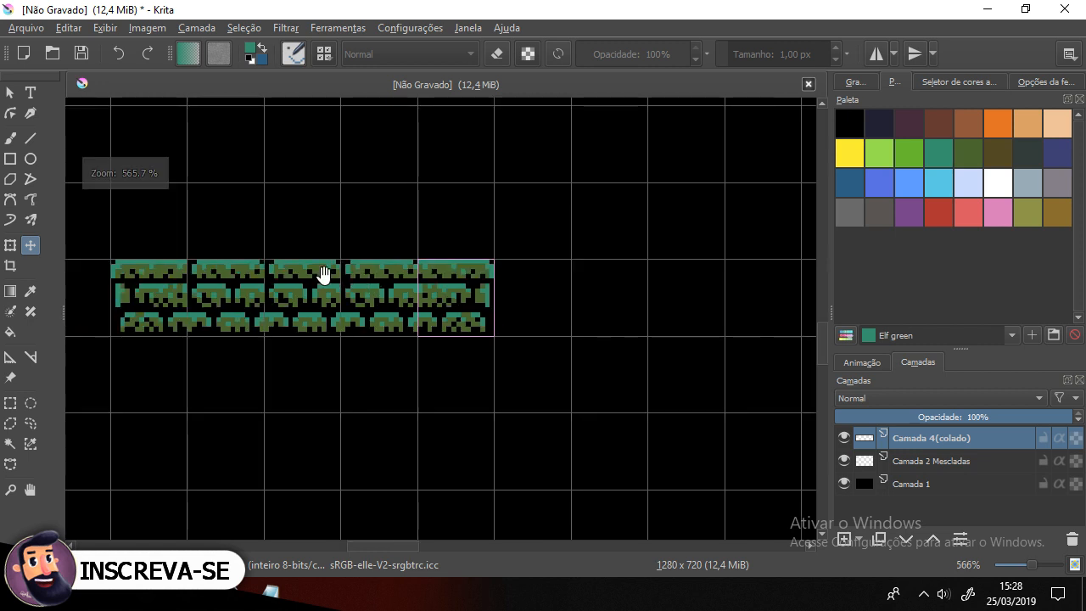
Step: Merge the mirrored tile layer down into the merged tiles layer
drag(324, 275, 415, 297)
shift+click(956, 460)
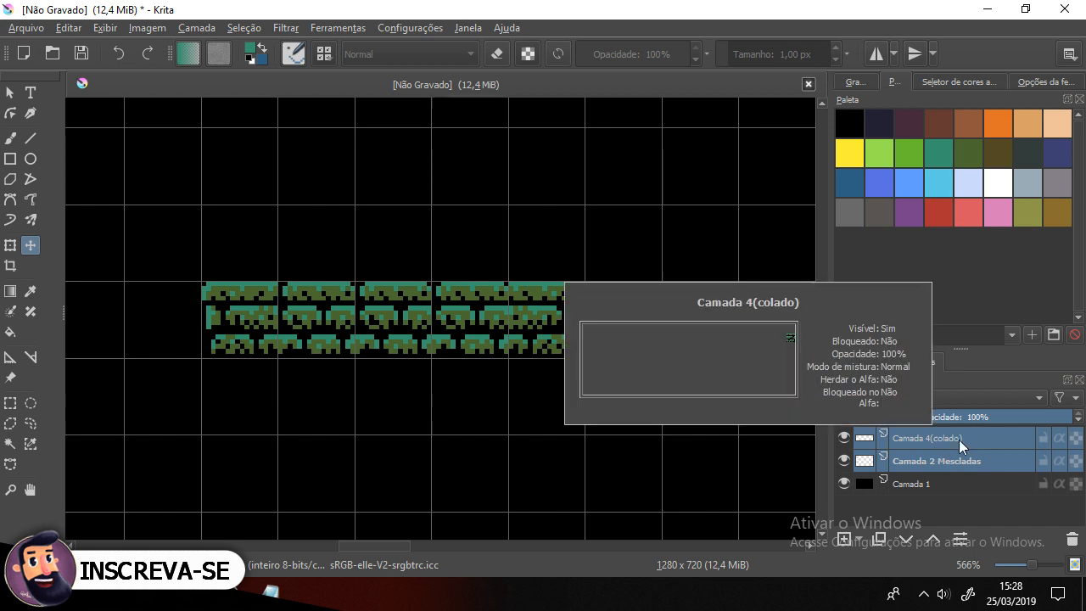
click(973, 442)
right_click(972, 442)
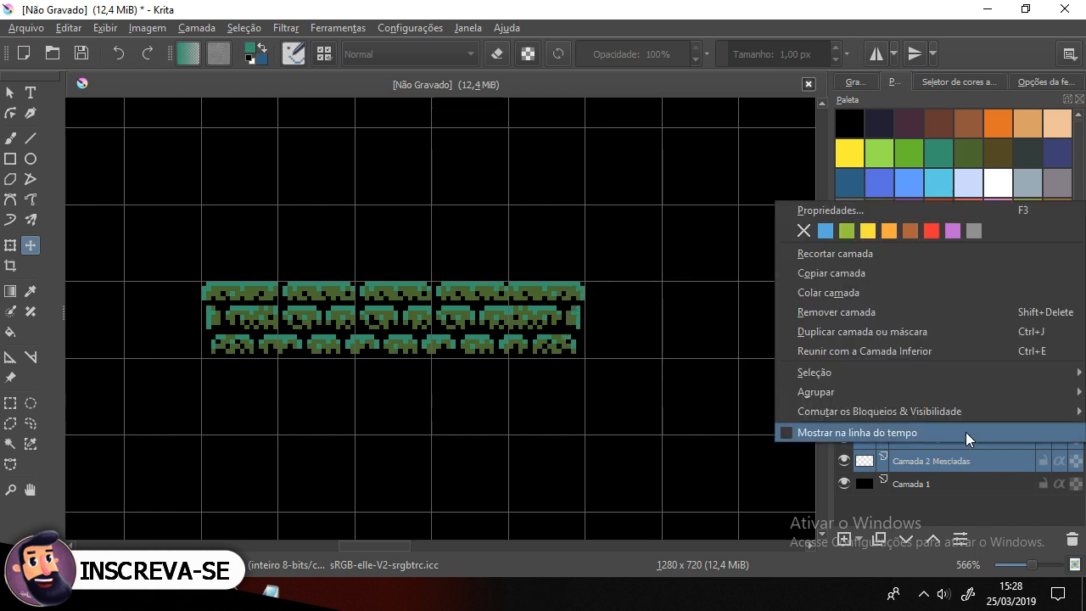
click(884, 347)
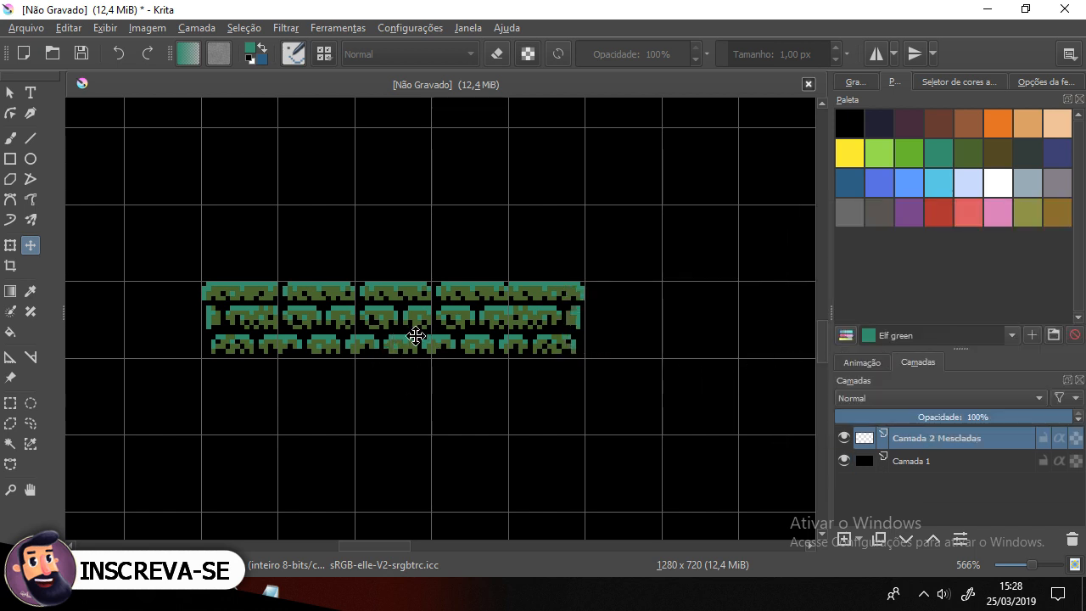
Step: Select the last tile in the row and touch up a couple of its pixels with the brush
key(ctrl+shift+apostrophe)
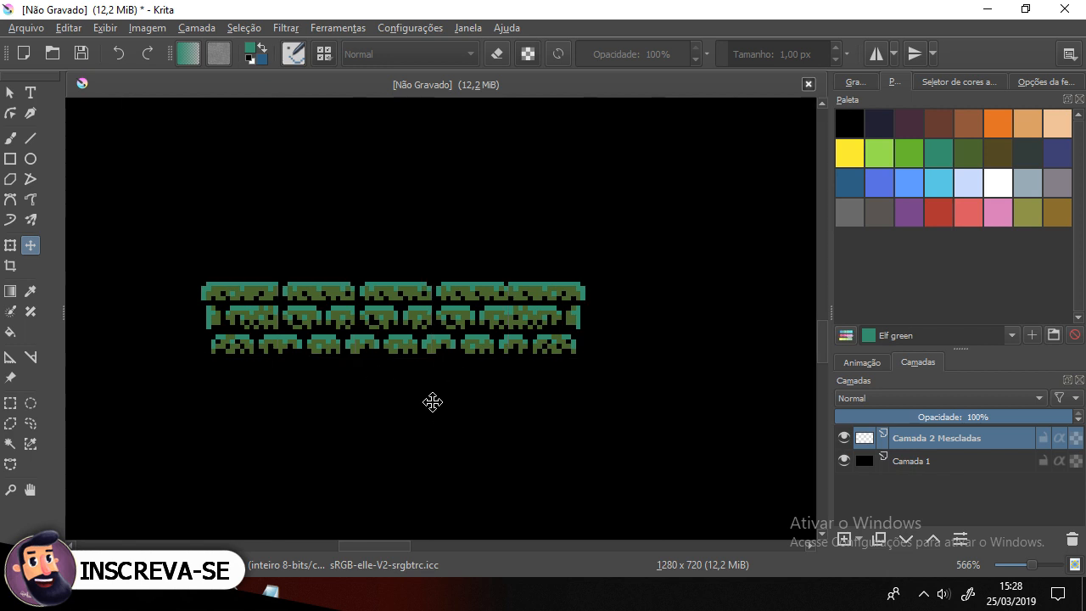
scroll(428, 339, down, 1)
scroll(476, 318, up, 2)
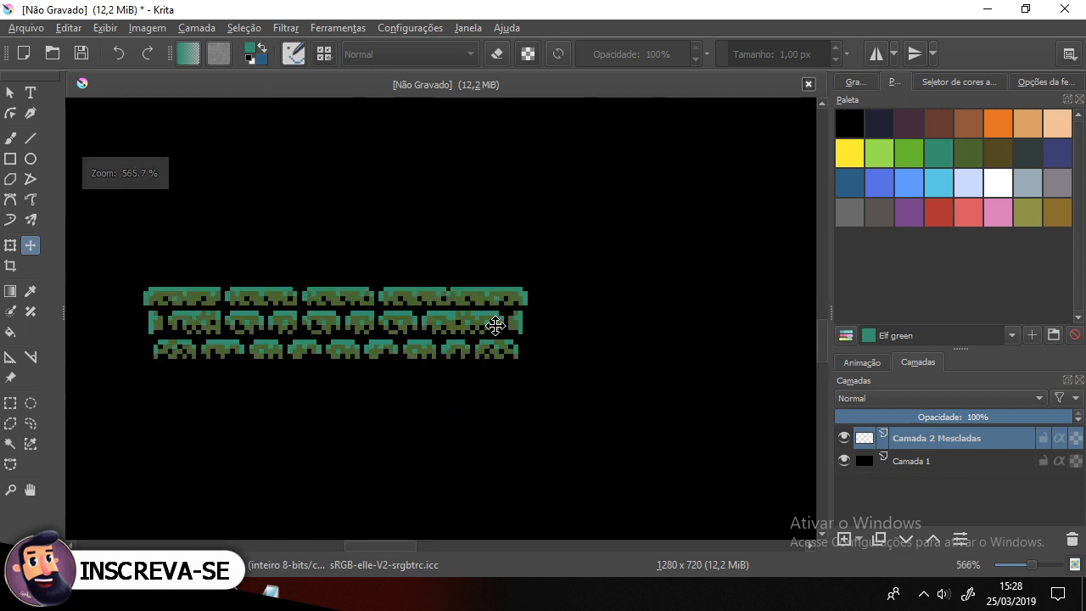
key(ctrl+shift+apostrophe)
scroll(506, 327, up, 1)
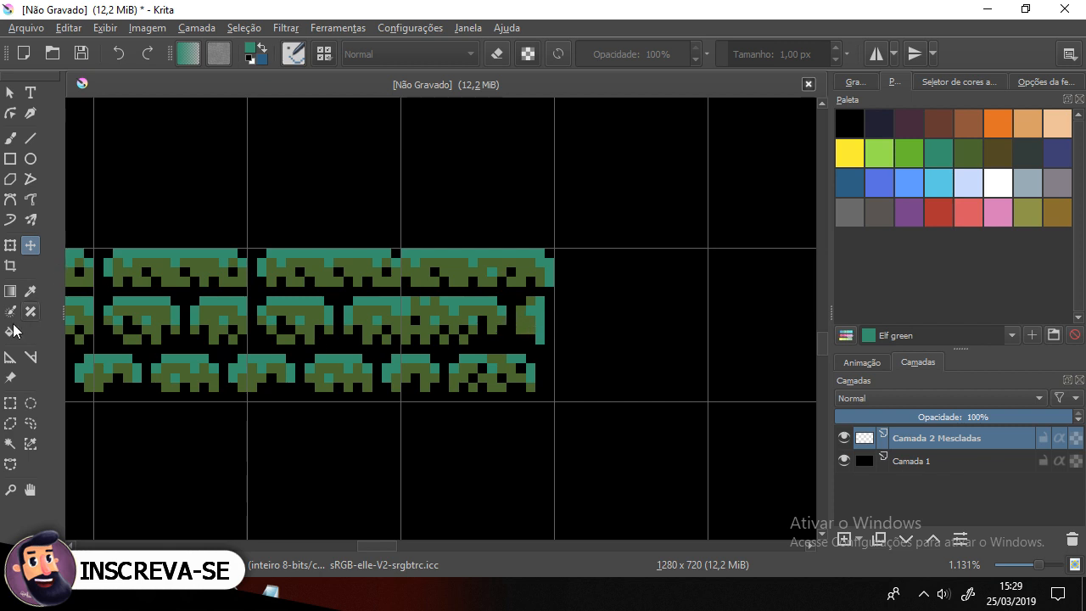
click(11, 405)
drag(401, 250, 555, 401)
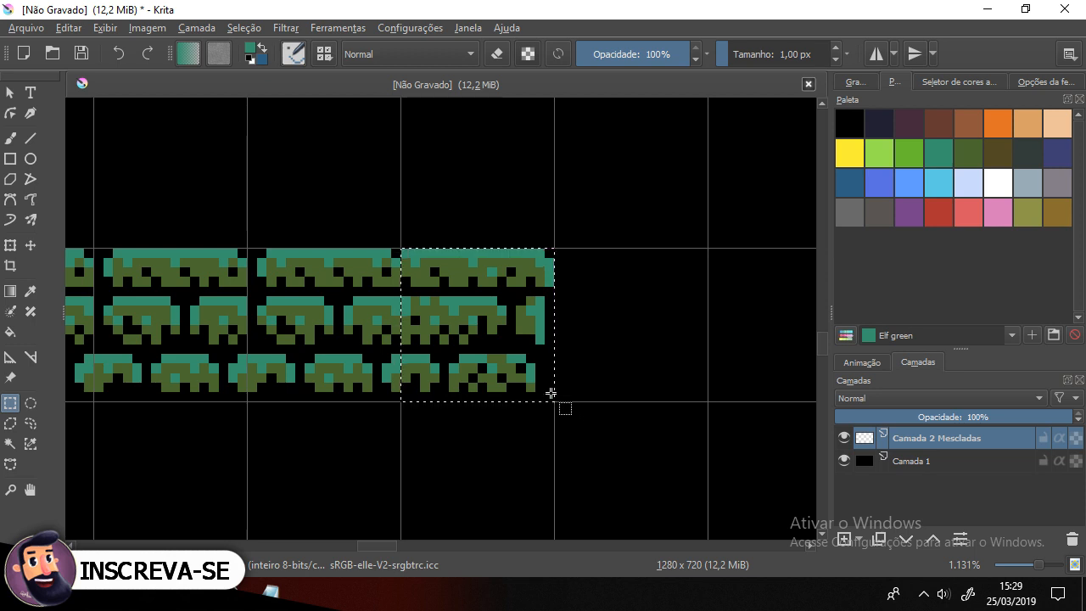
click(13, 137)
ctrl+click(608, 329)
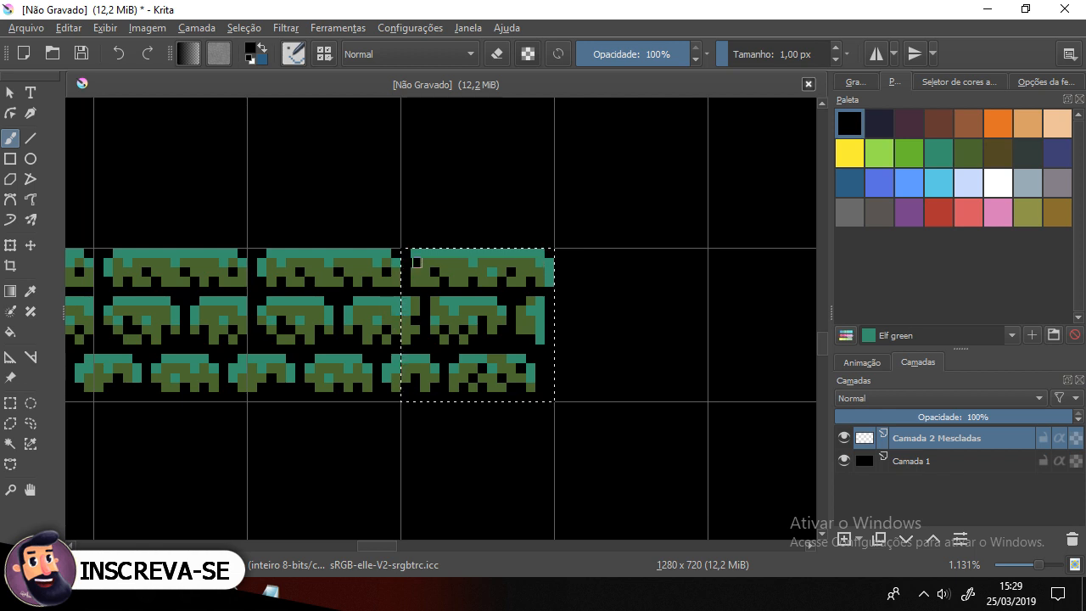
ctrl+click(435, 252)
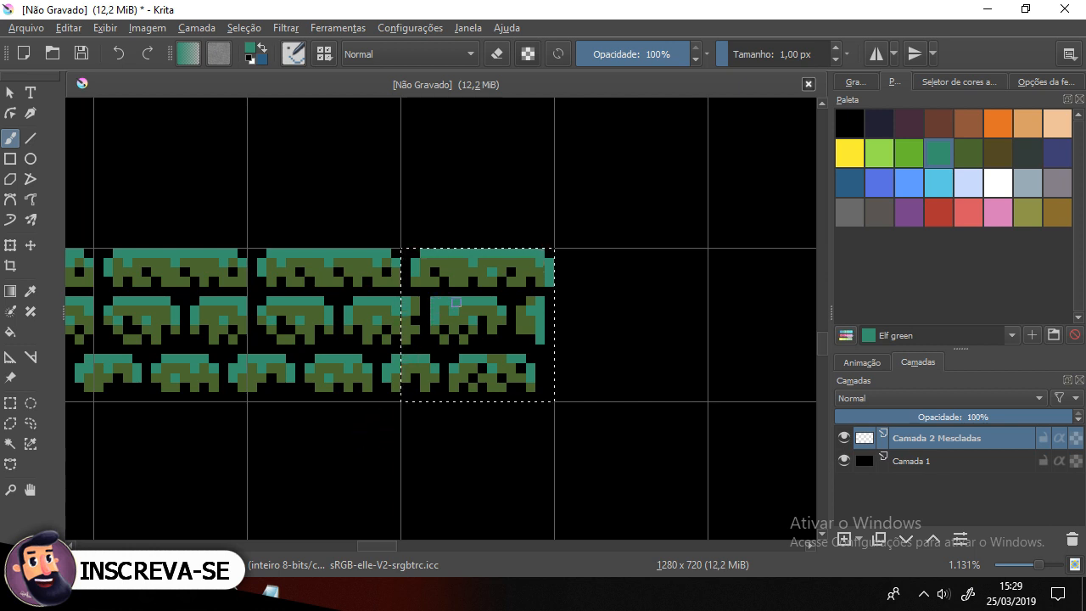
Step: Deselect and zoom and pan around the canvas to review the finished row of tiles
scroll(456, 302, down, 2)
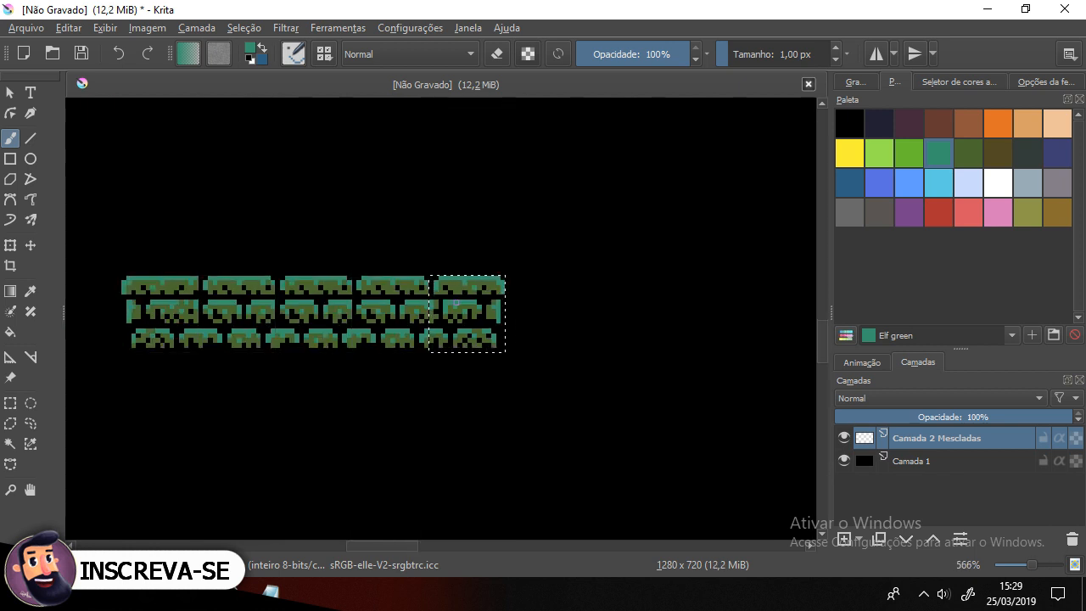
key(ctrl+shift+apostrophe)
scroll(455, 302, down, 1)
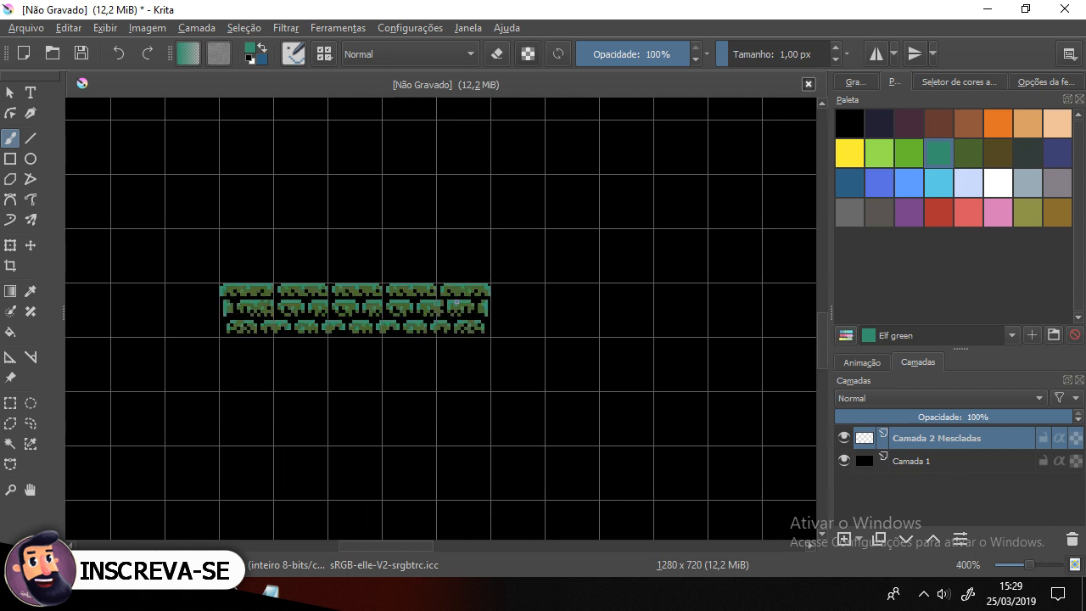
drag(340, 320, 537, 352)
scroll(537, 352, down, 1)
scroll(536, 363, up, 2)
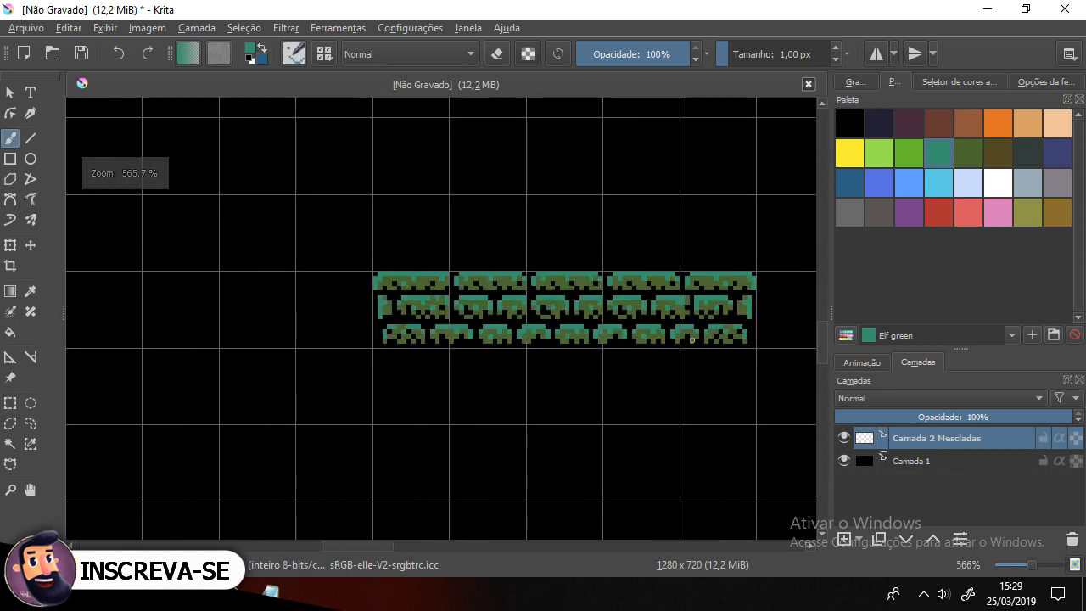
drag(660, 283, 529, 399)
scroll(527, 393, down, 2)
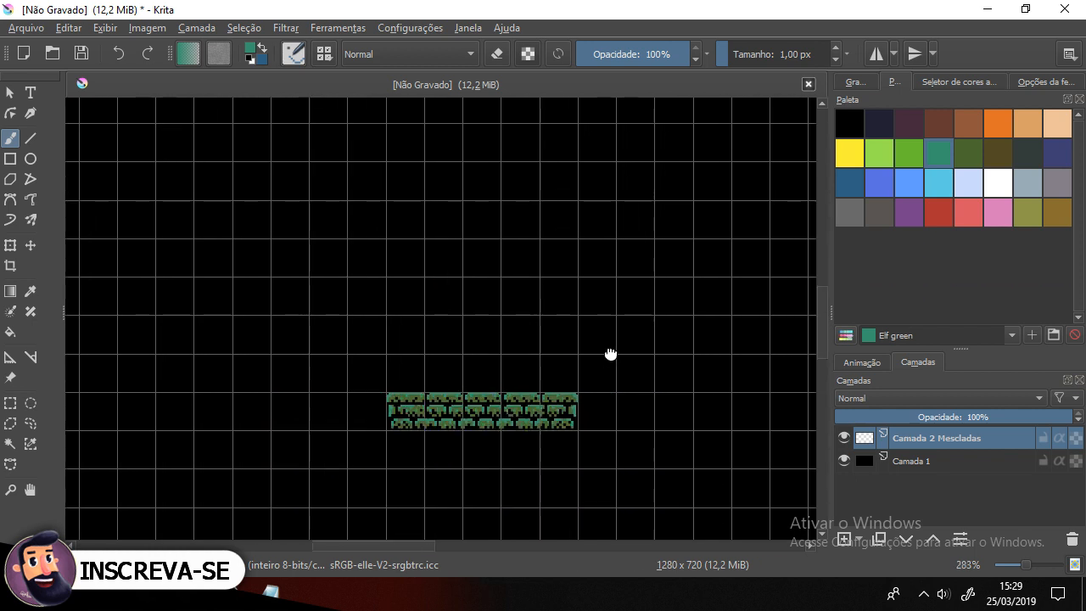
drag(611, 354, 453, 419)
drag(320, 460, 364, 436)
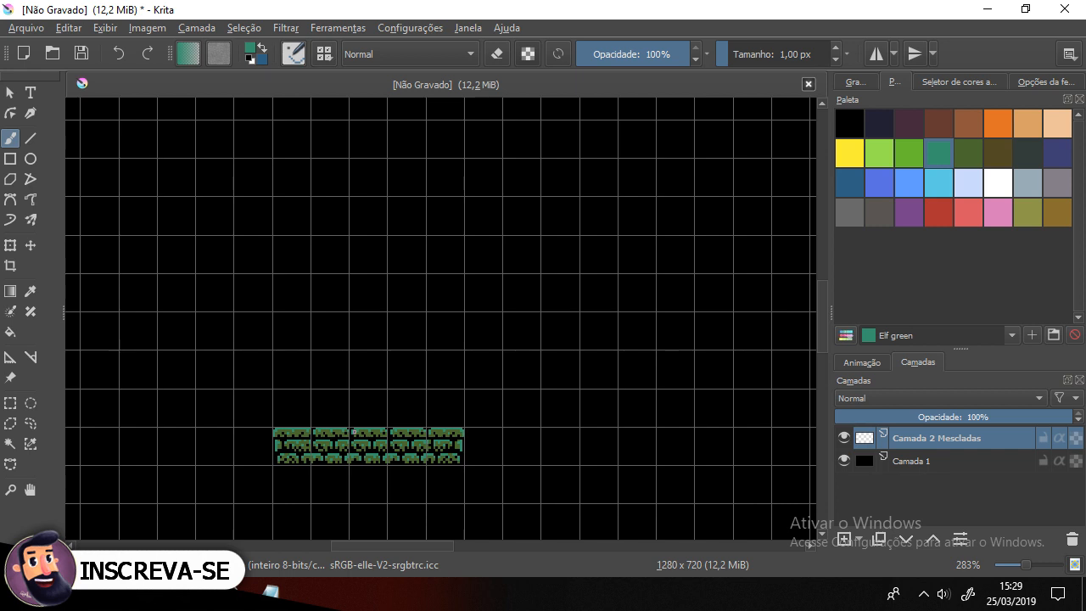
scroll(354, 431, up, 1)
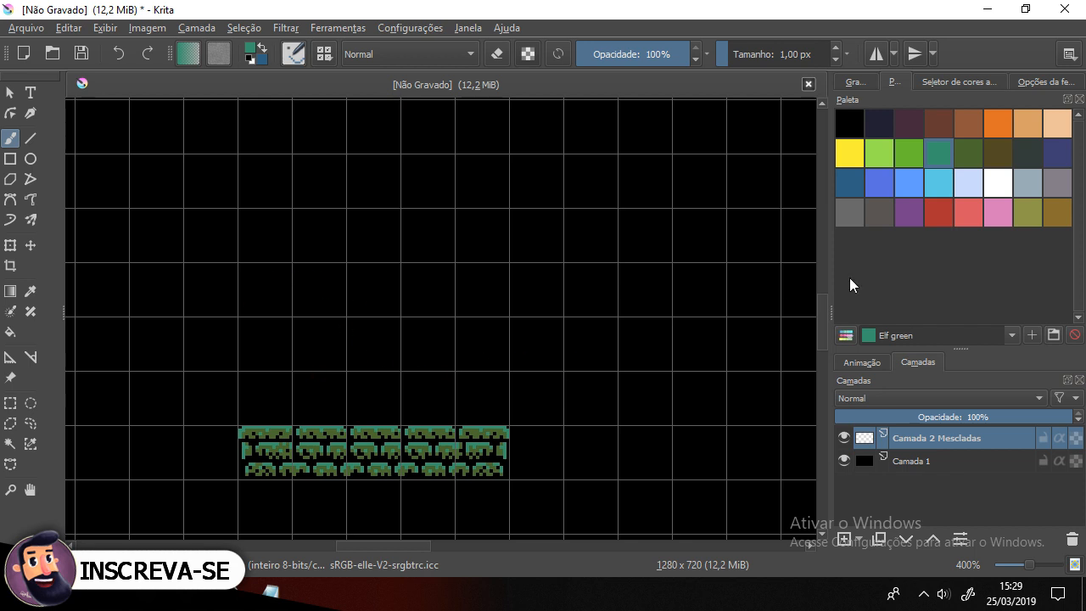
Step: Enable horizontal mirror painting and position the mirror axis at the centre of the tile row
click(878, 53)
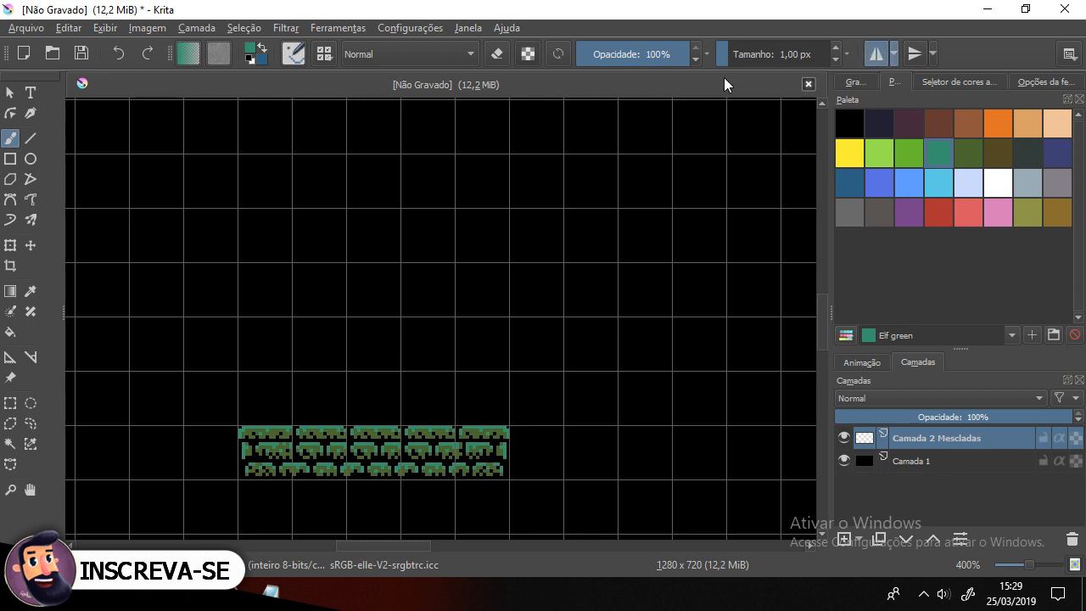
scroll(676, 154, down, 3)
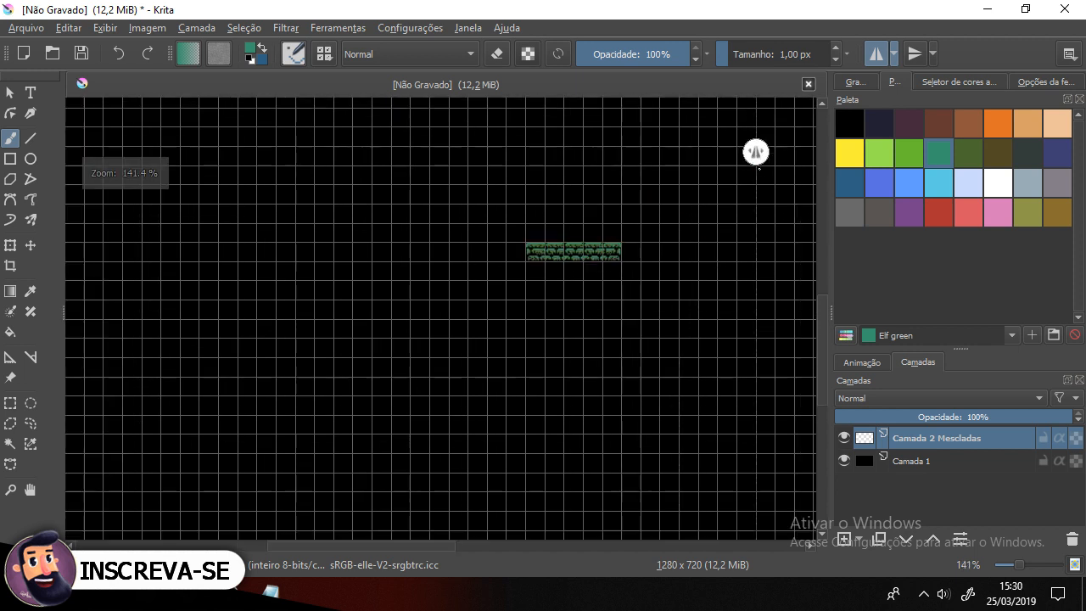
drag(758, 150, 573, 145)
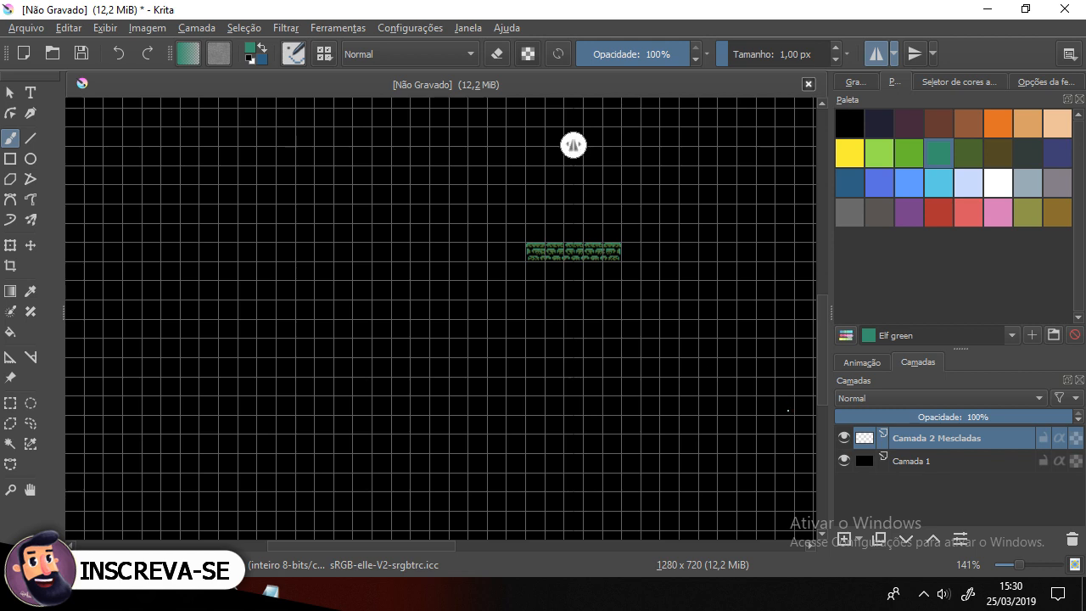
click(843, 459)
scroll(598, 167, up, 4)
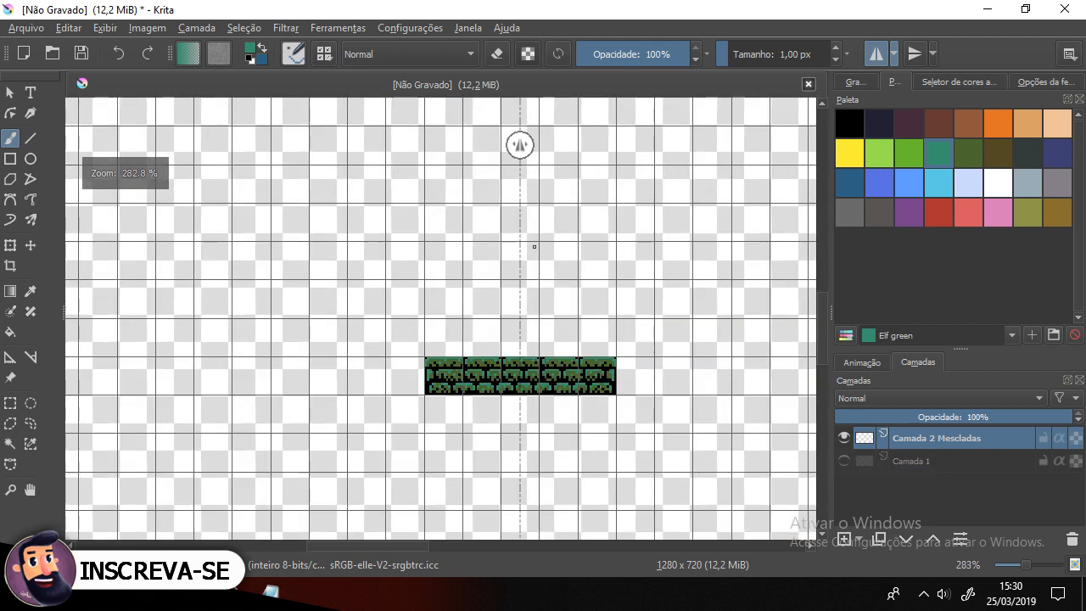
drag(504, 146, 502, 141)
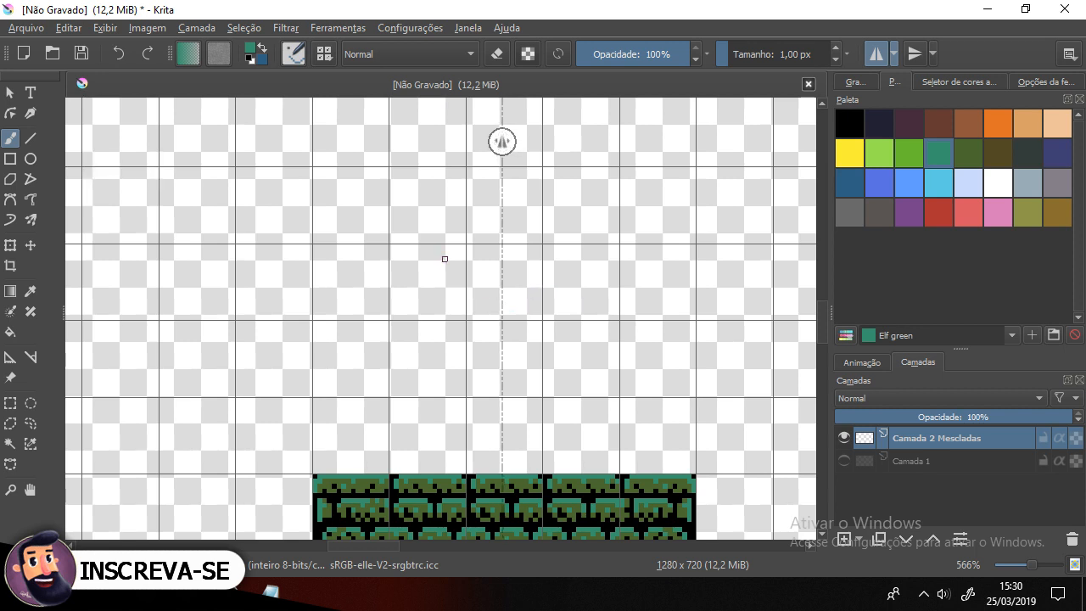
mouse_move(445, 242)
mouse_down()
mouse_move(399, 360)
mouse_move(404, 373)
mouse_move(501, 394)
mouse_up()
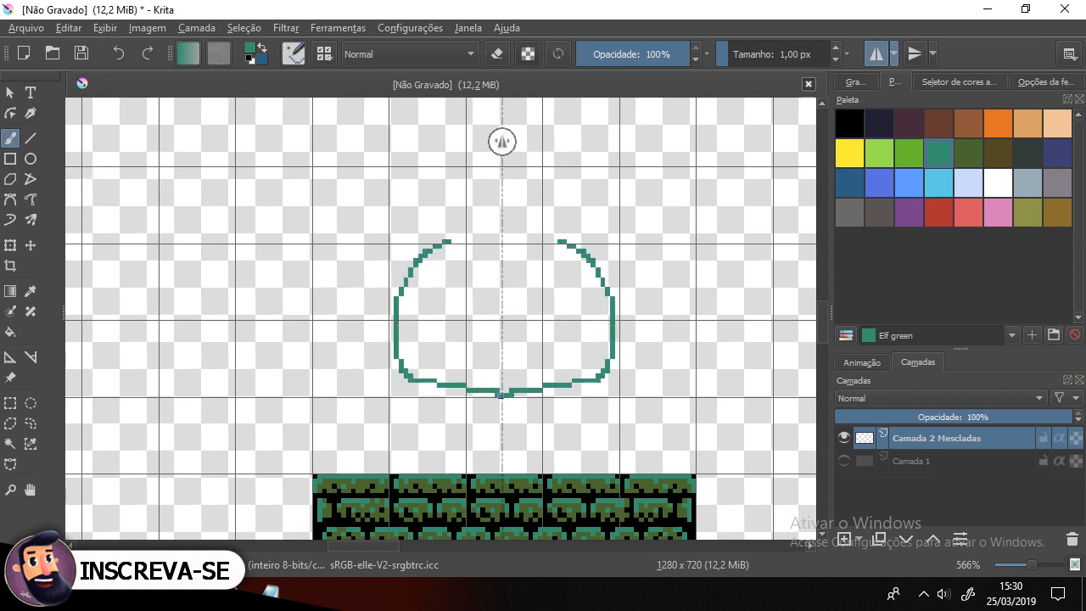
key(ctrl+z)
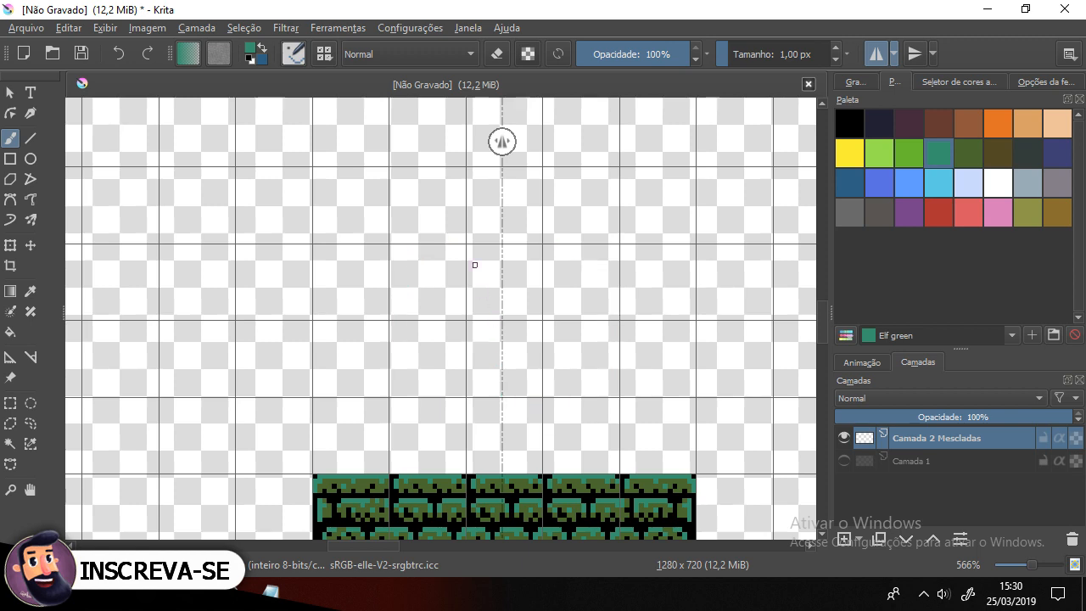
scroll(474, 265, down, 1)
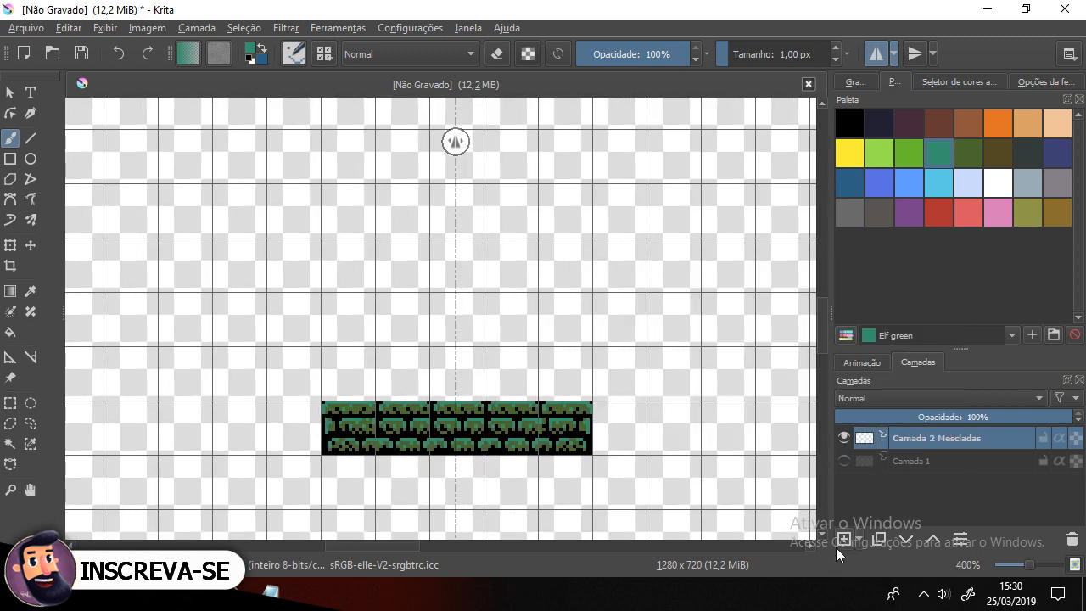
Step: Add a new layer above the tiles and pick the Smokey ash colour
click(843, 540)
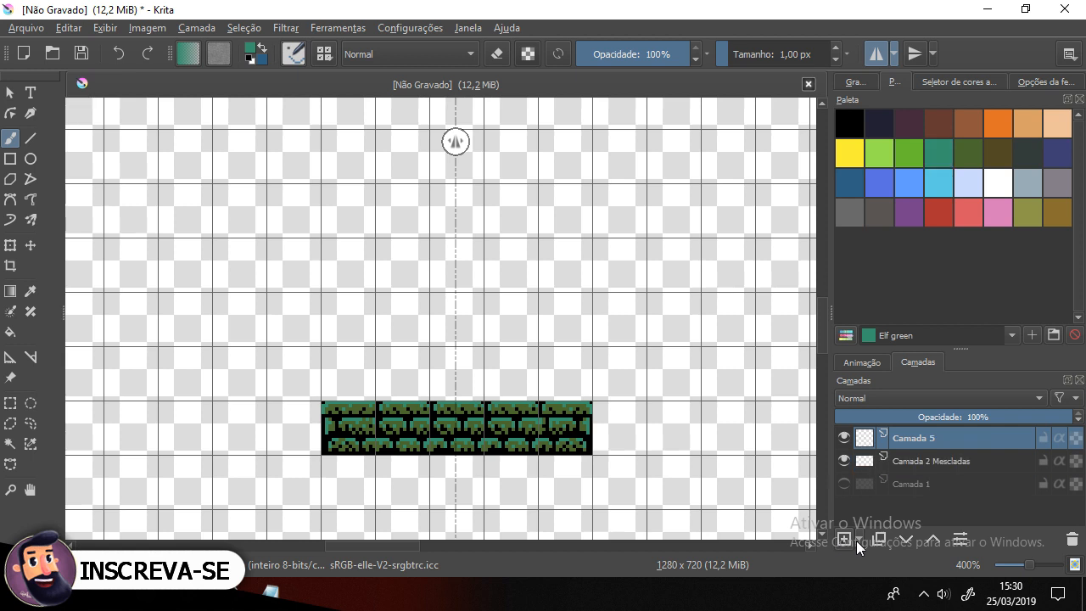
click(842, 484)
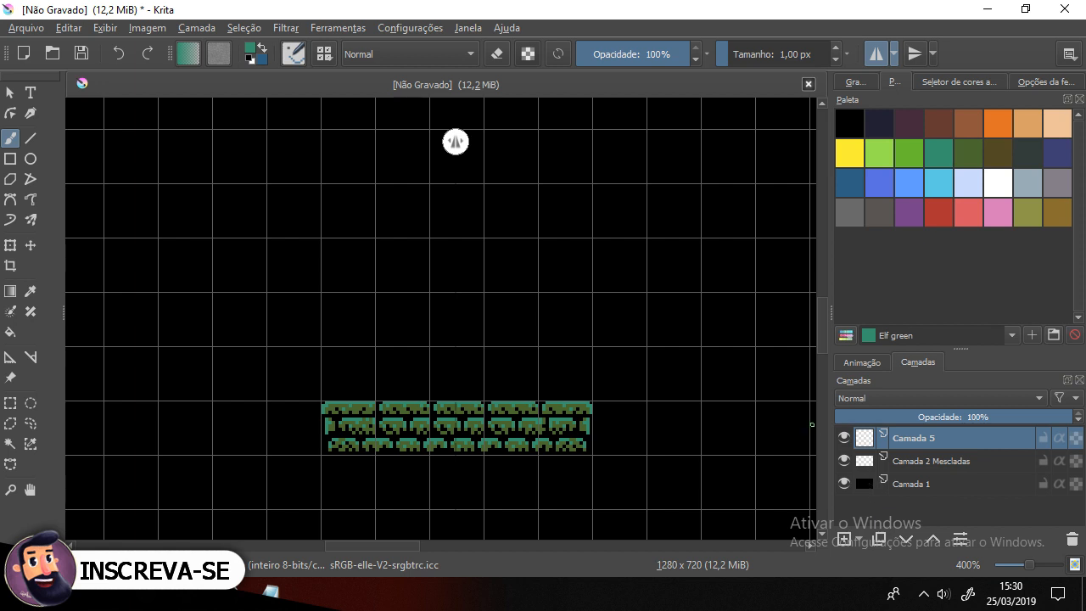
click(882, 211)
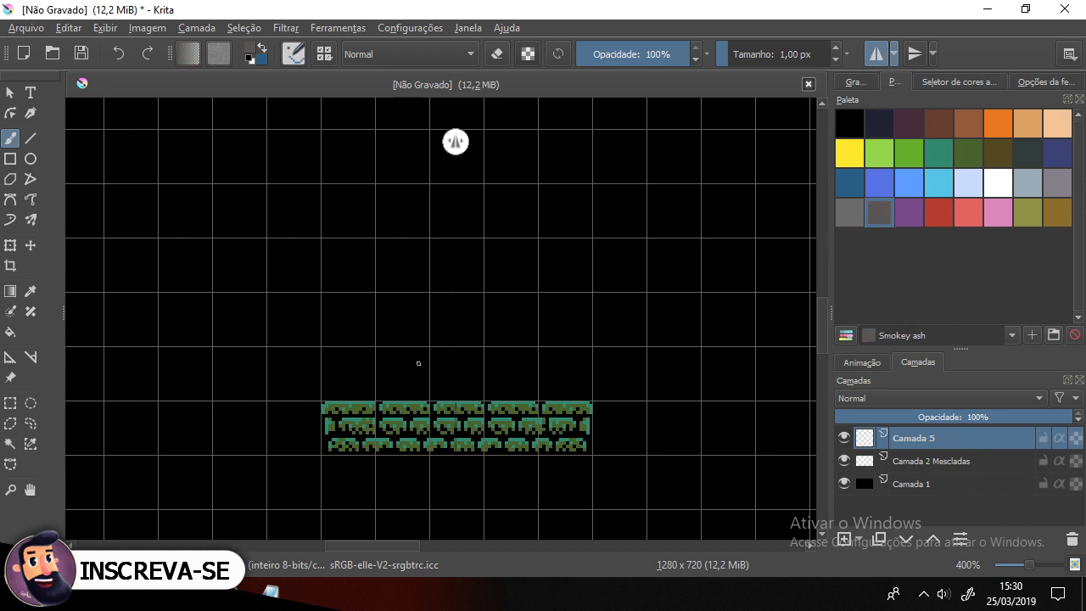
Step: Draw the mirrored grey outline of a statue's base and outstretched arms above the tile row
scroll(418, 363, up, 4)
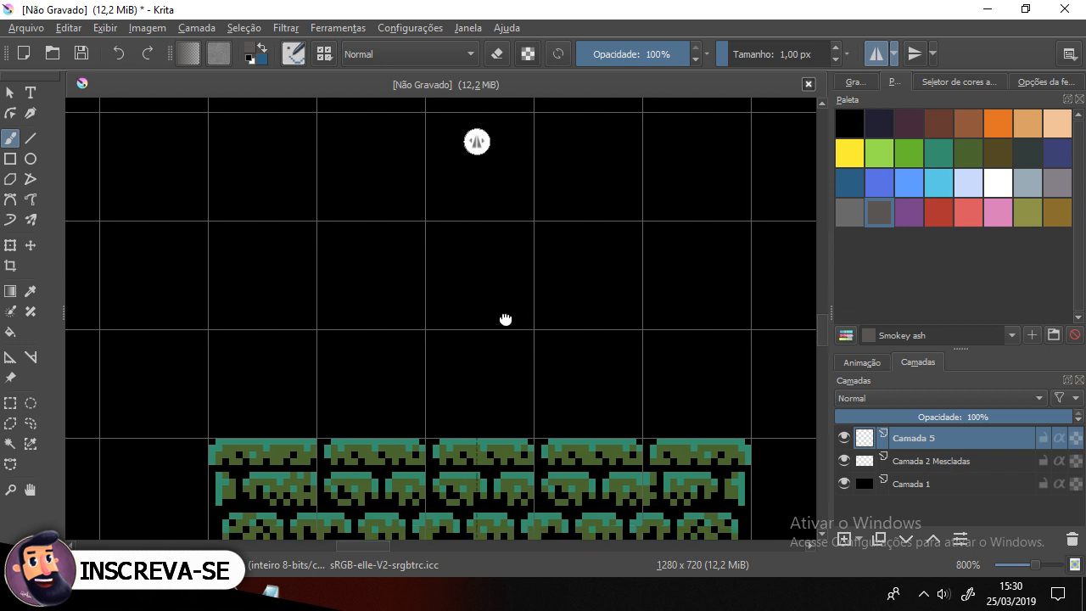
drag(506, 320, 488, 305)
mouse_move(333, 414)
mouse_down()
mouse_move(457, 413)
mouse_move(443, 414)
mouse_up()
mouse_move(358, 408)
mouse_down()
mouse_move(420, 400)
mouse_move(407, 400)
mouse_move(429, 374)
mouse_move(405, 392)
mouse_move(396, 316)
mouse_up()
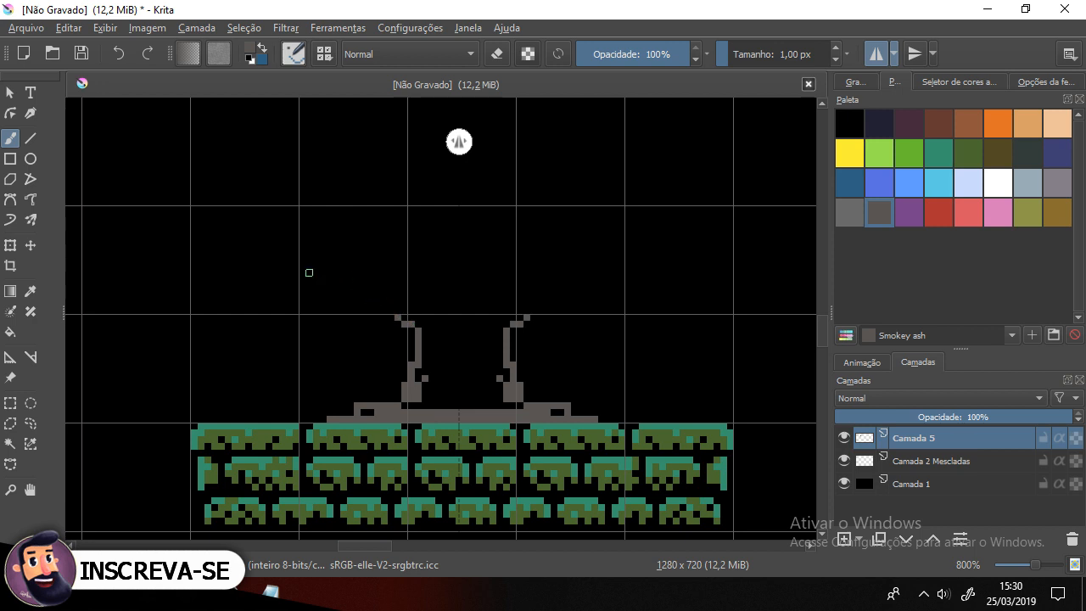
drag(310, 289, 399, 286)
drag(324, 283, 416, 280)
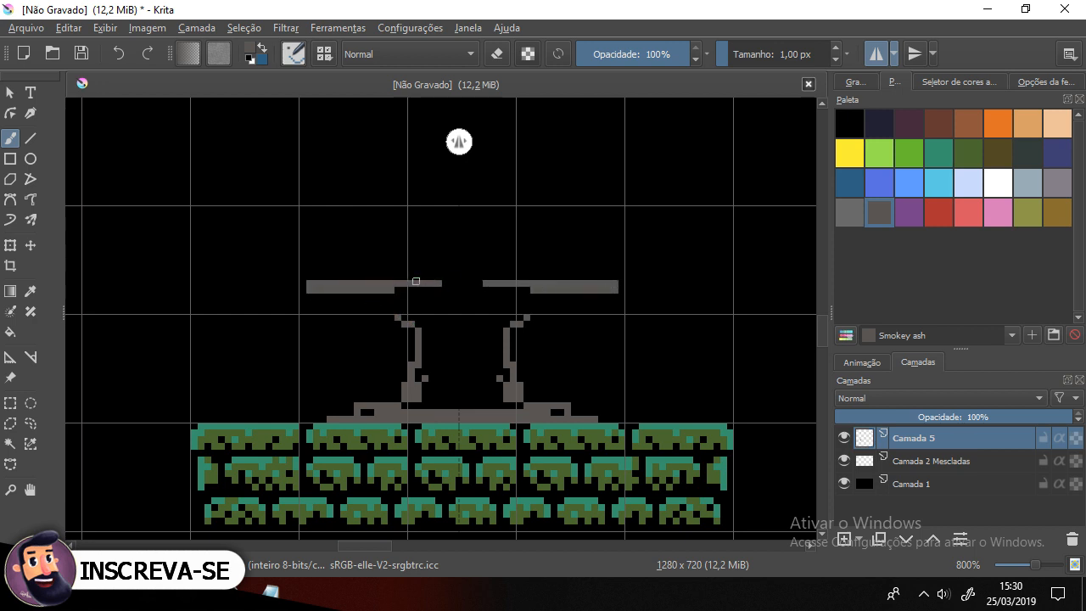
mouse_move(316, 292)
mouse_down()
mouse_move(334, 319)
mouse_move(403, 312)
mouse_move(424, 334)
mouse_move(425, 361)
mouse_up()
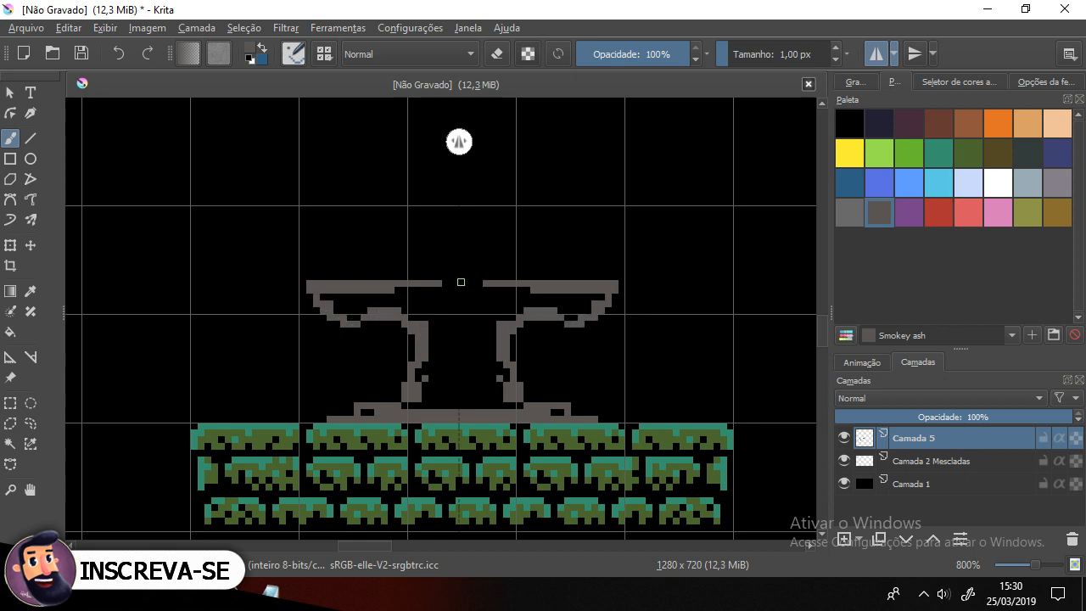
Step: Close the top of the arms with a bar and outline the statue's neck and head
drag(442, 284, 475, 283)
drag(360, 270, 495, 263)
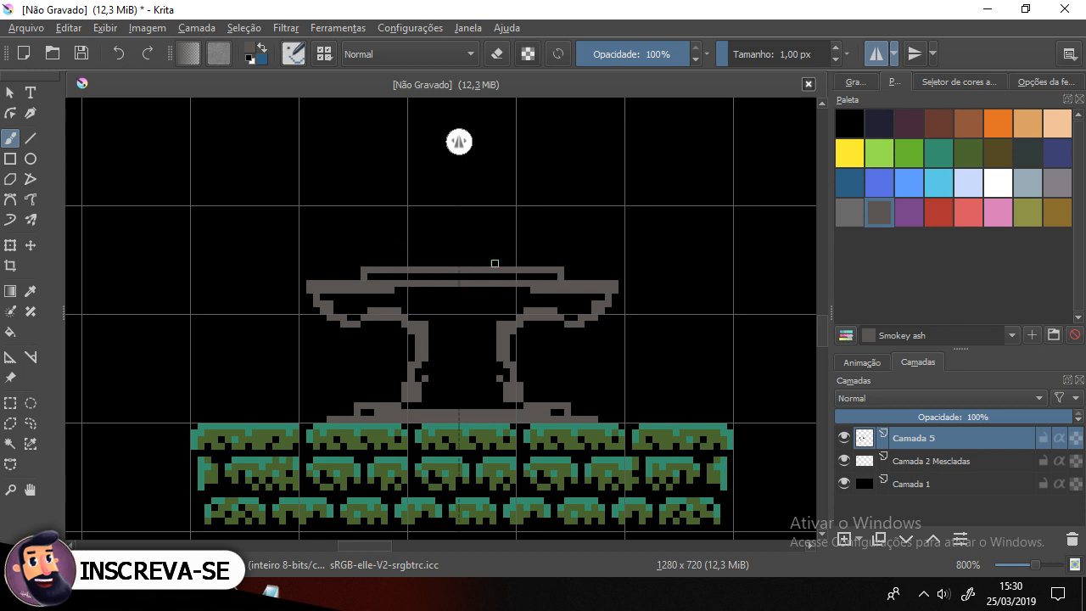
drag(483, 309, 464, 383)
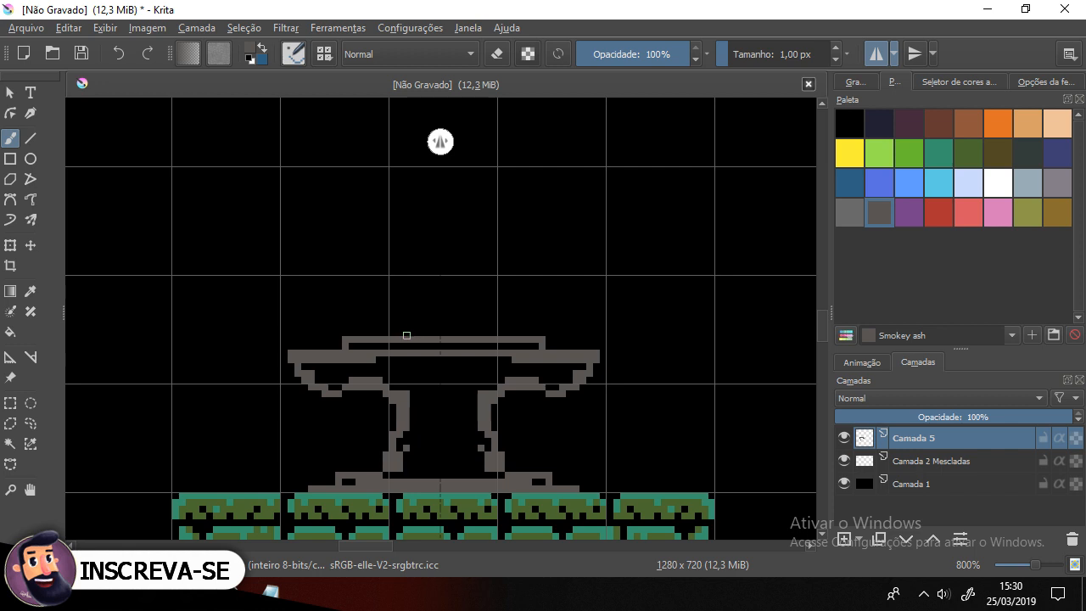
click(408, 332)
mouse_move(409, 327)
mouse_down()
mouse_move(433, 307)
mouse_move(425, 262)
mouse_move(434, 260)
mouse_up()
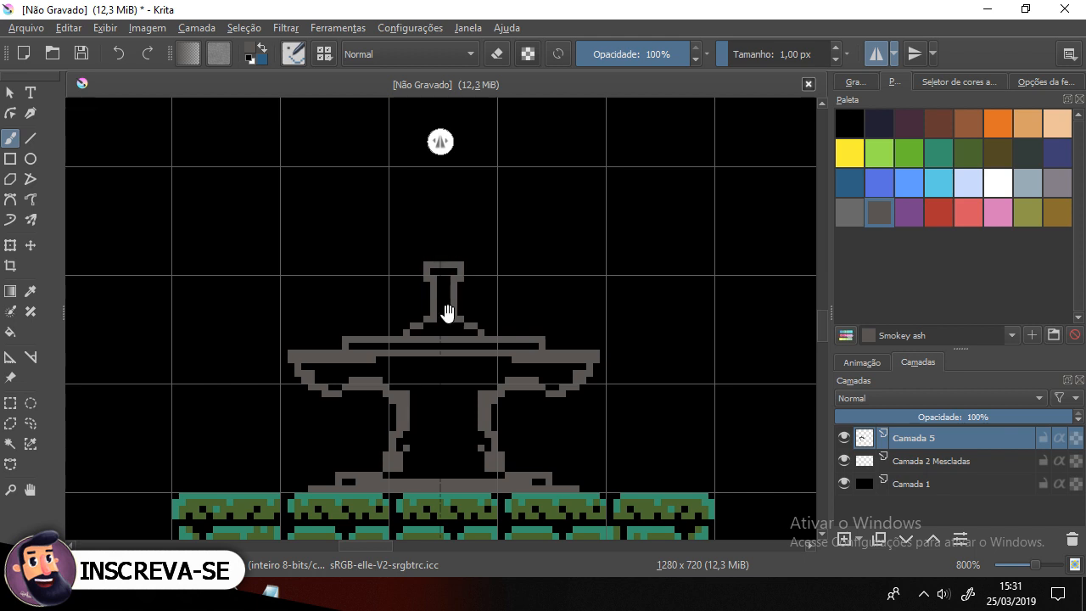
Step: Fill the statue's head, arms and body solid grey
drag(447, 312, 505, 199)
mouse_move(496, 338)
mouse_down()
mouse_move(473, 367)
mouse_move(482, 330)
mouse_move(463, 356)
mouse_move(441, 361)
mouse_move(487, 317)
mouse_up()
mouse_move(456, 249)
mouse_down()
mouse_move(417, 268)
mouse_move(391, 247)
mouse_move(461, 245)
mouse_move(401, 265)
mouse_move(473, 257)
mouse_move(485, 242)
mouse_move(436, 232)
mouse_move(551, 225)
mouse_move(531, 208)
mouse_move(503, 216)
mouse_move(495, 219)
mouse_move(531, 217)
mouse_move(472, 253)
mouse_move(535, 239)
mouse_move(483, 272)
mouse_move(508, 293)
mouse_move(482, 355)
mouse_move(554, 345)
mouse_move(525, 352)
mouse_move(516, 322)
mouse_move(514, 349)
mouse_move(531, 292)
mouse_move(493, 335)
mouse_up()
drag(514, 289, 500, 349)
drag(506, 218, 511, 257)
drag(487, 343, 475, 300)
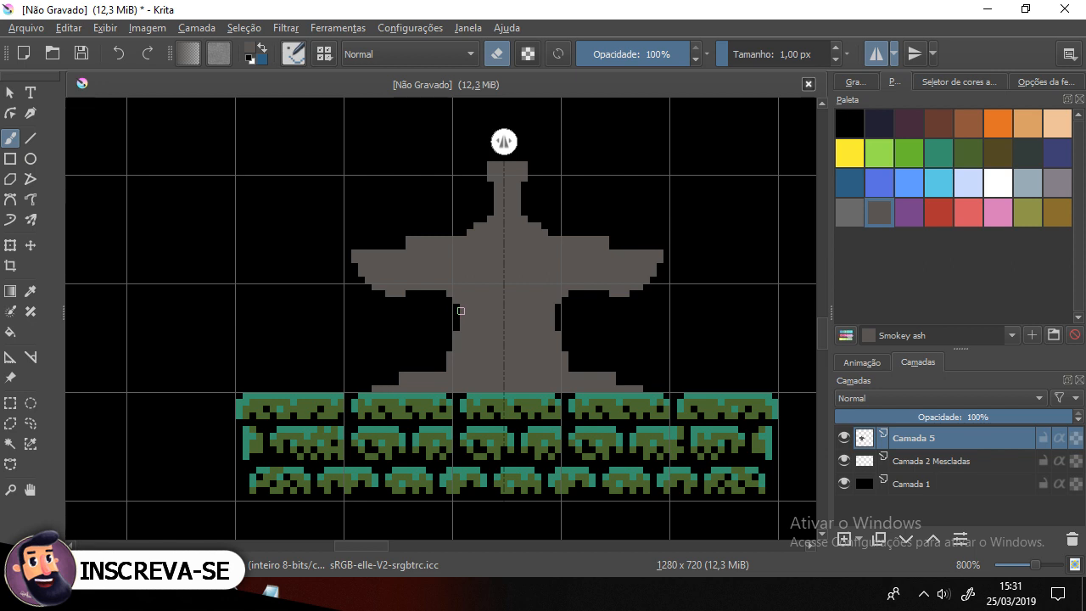
Step: Refine the grey statue silhouette by adding pixels to the arms, lower body and neck
drag(460, 310, 456, 340)
click(410, 288)
click(417, 289)
drag(388, 327, 355, 383)
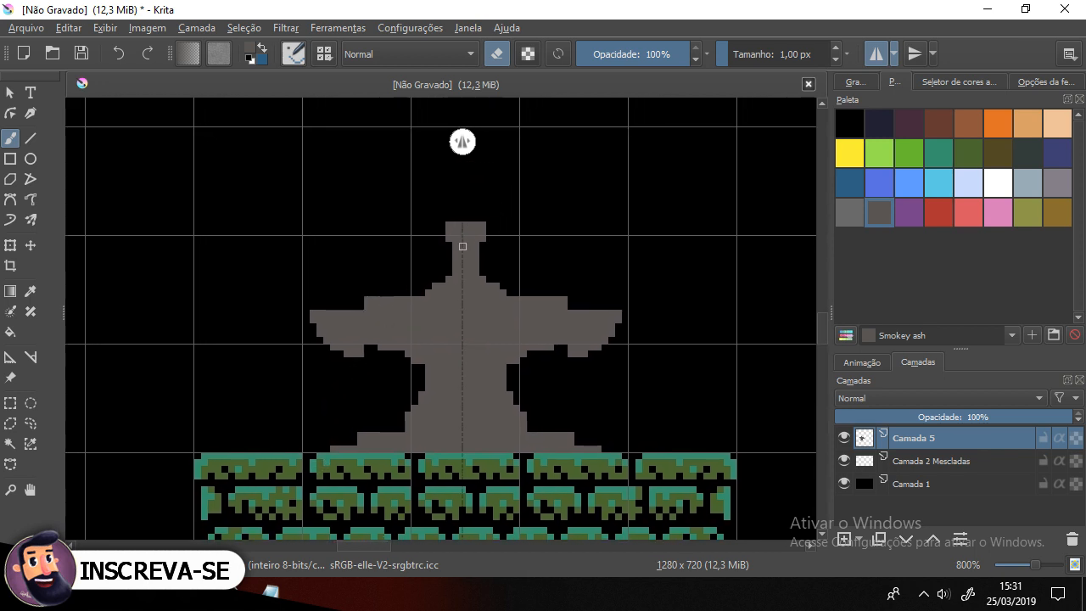
drag(457, 264, 457, 247)
mouse_move(453, 223)
mouse_down()
mouse_move(412, 269)
mouse_move(428, 286)
mouse_move(453, 247)
mouse_move(451, 261)
mouse_move(408, 292)
mouse_move(403, 315)
mouse_move(454, 258)
mouse_up()
Step: Touch up the statue's arm tips and the edges of its base with grey pixels
scroll(296, 266, down, 6)
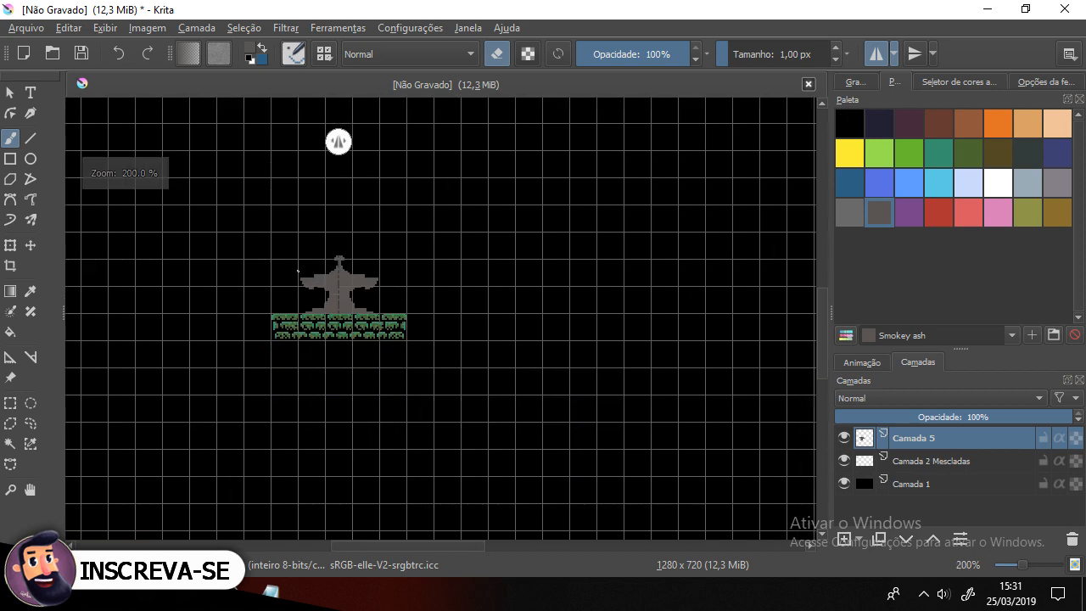
scroll(298, 268, up, 8)
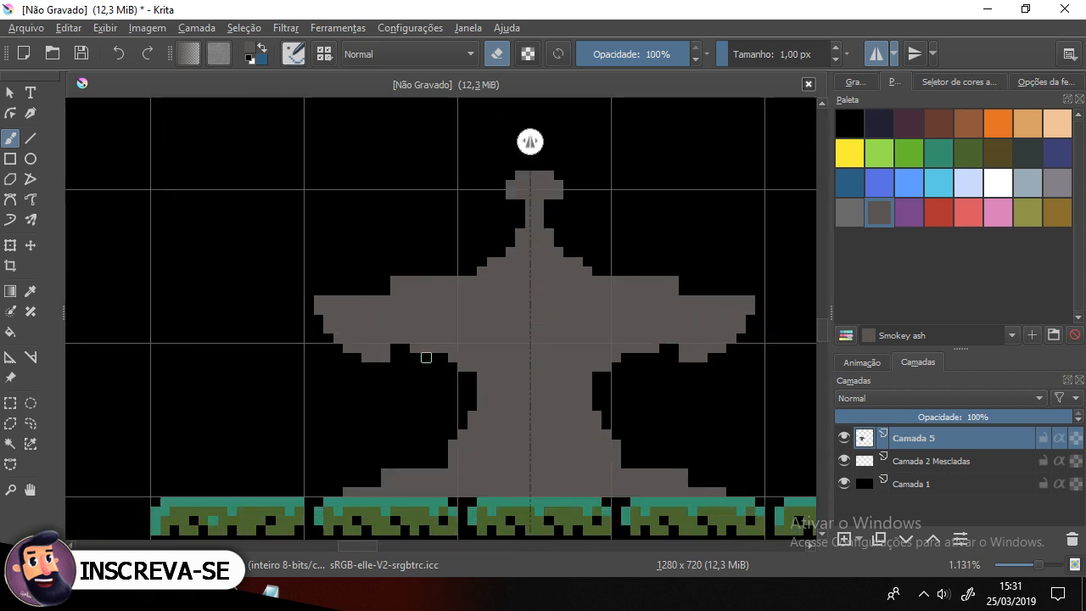
mouse_move(393, 354)
mouse_down()
mouse_move(338, 352)
mouse_move(399, 347)
mouse_up()
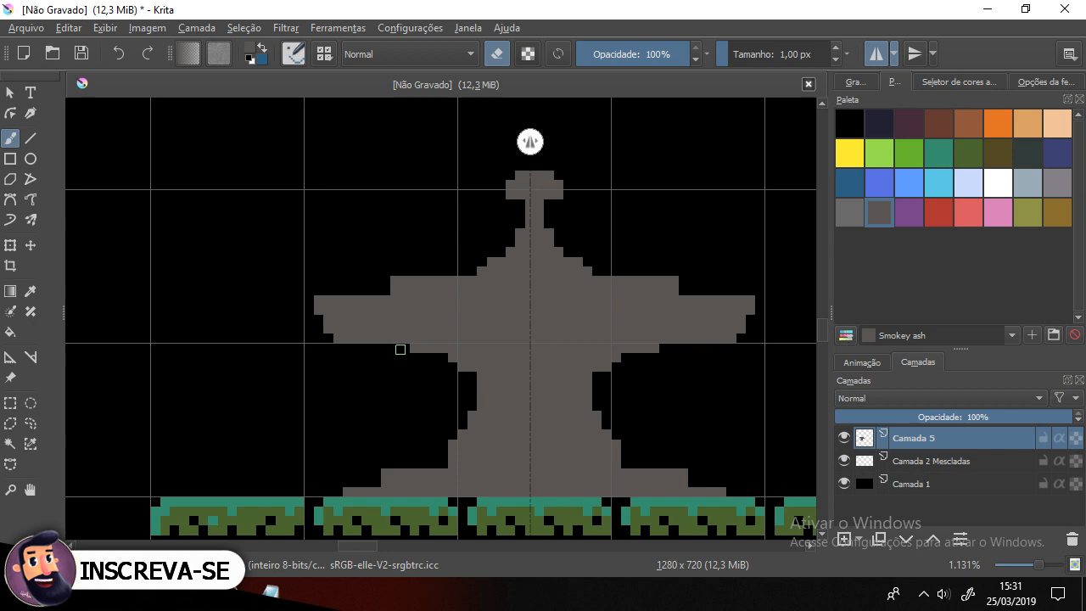
scroll(387, 344, down, 6)
scroll(377, 360, up, 5)
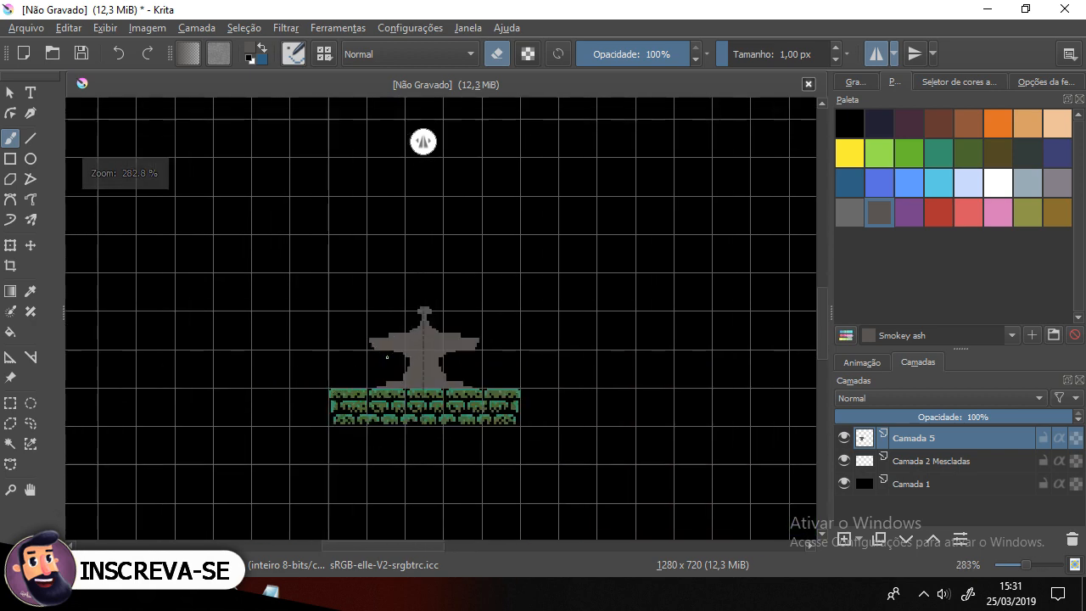
click(339, 306)
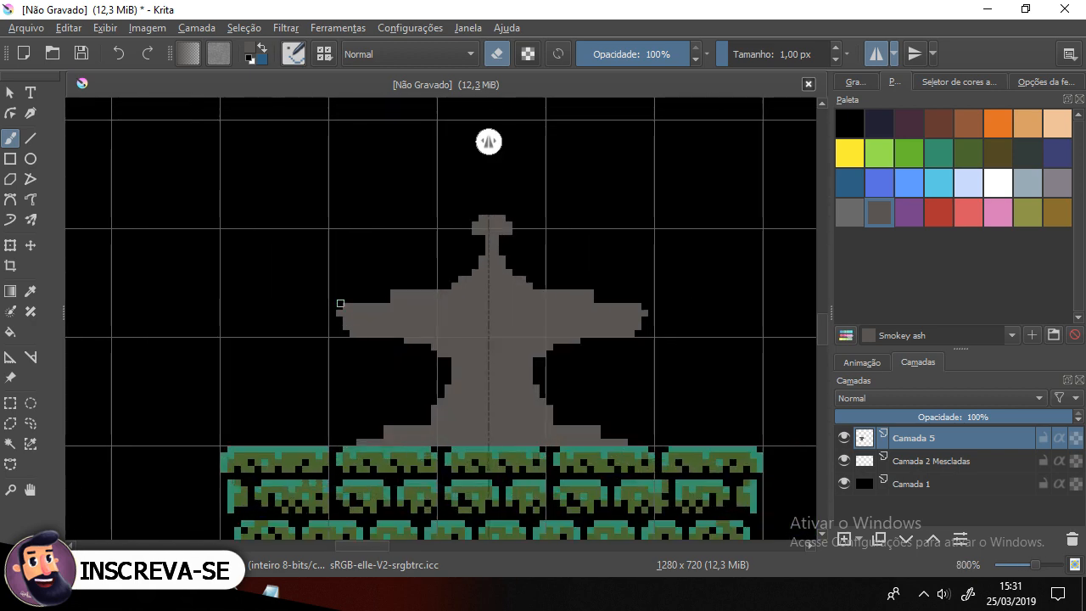
click(346, 319)
click(346, 325)
click(353, 332)
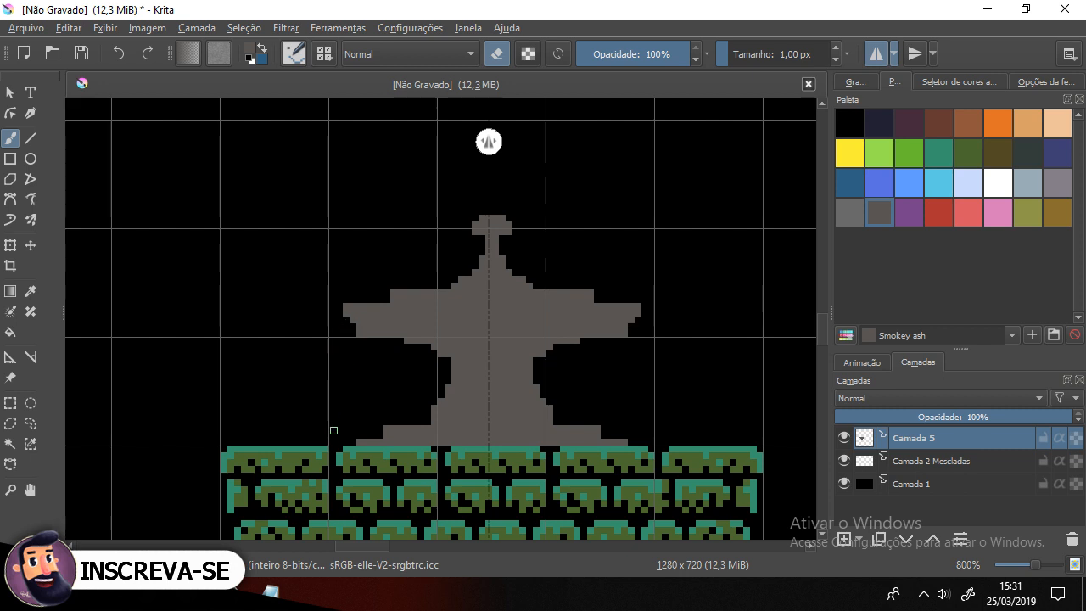
click(358, 335)
drag(433, 356, 404, 299)
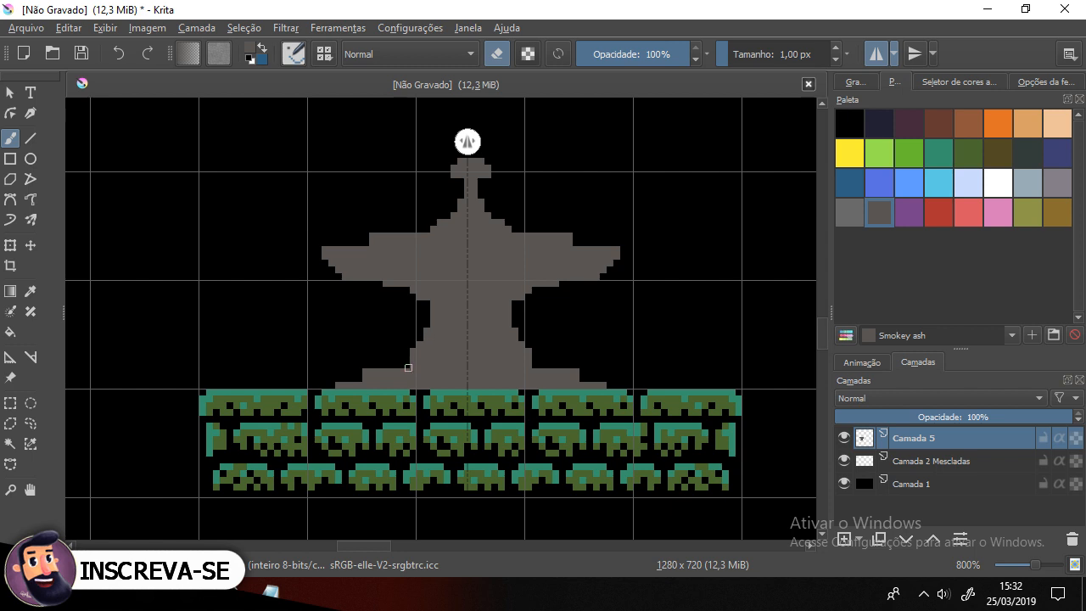
Step: Try erasing part of the statue's left arm, then undo the stroke
scroll(365, 333, down, 5)
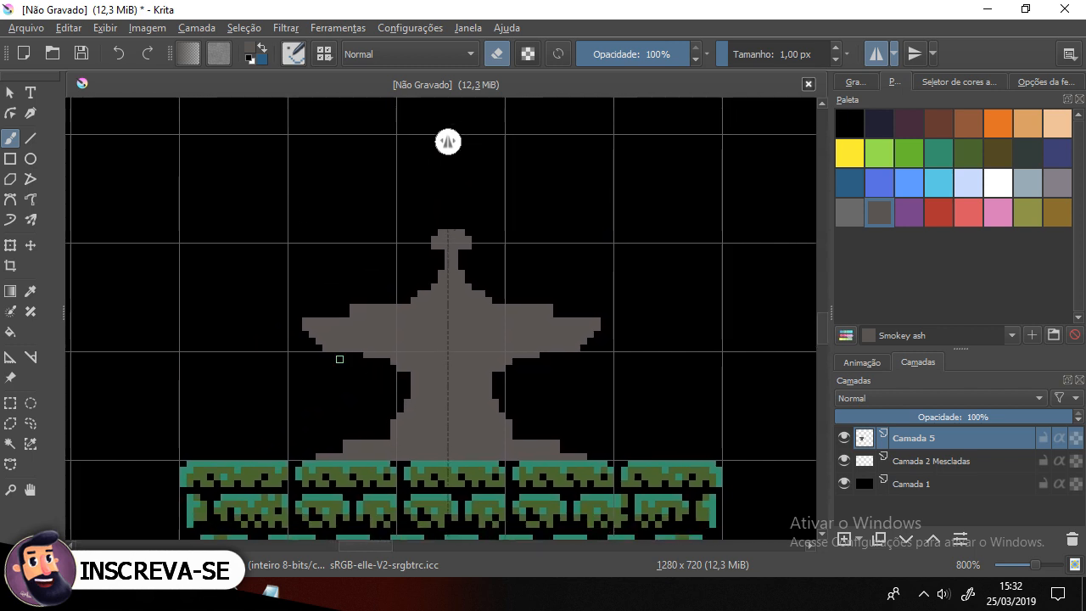
scroll(339, 361, up, 2)
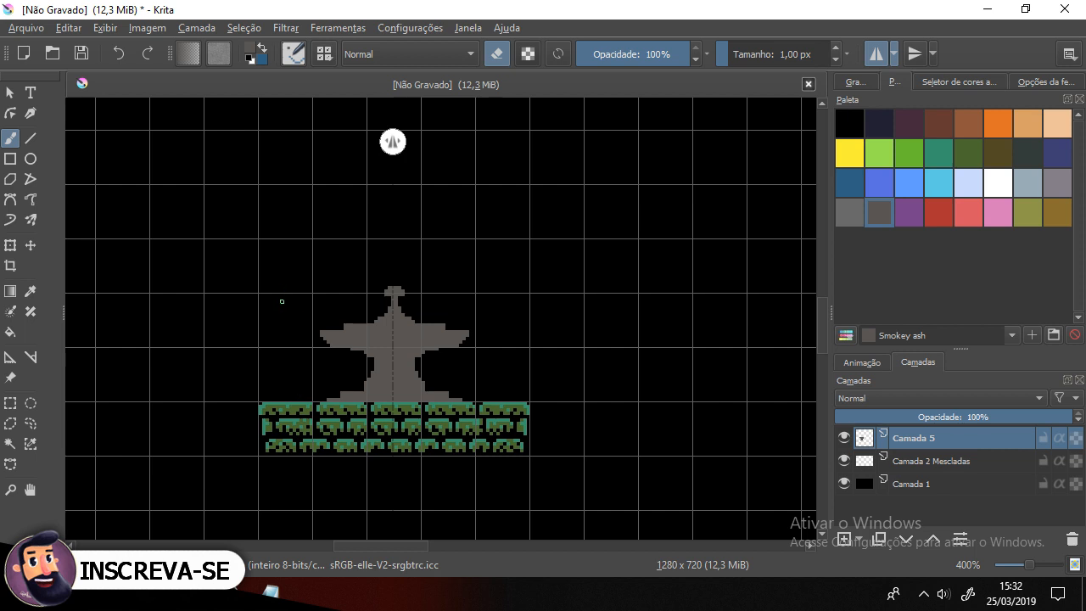
click(498, 54)
mouse_move(293, 286)
mouse_down()
mouse_move(281, 394)
mouse_move(304, 391)
mouse_move(308, 298)
mouse_move(291, 288)
mouse_move(303, 320)
mouse_move(286, 357)
mouse_move(303, 381)
mouse_move(309, 300)
mouse_move(285, 291)
mouse_move(299, 374)
mouse_move(302, 286)
mouse_move(311, 290)
mouse_move(311, 365)
mouse_up()
key(ctrl+z)
Step: Paint Venice blue strokes across the statue's arms and torso
scroll(338, 379, up, 1)
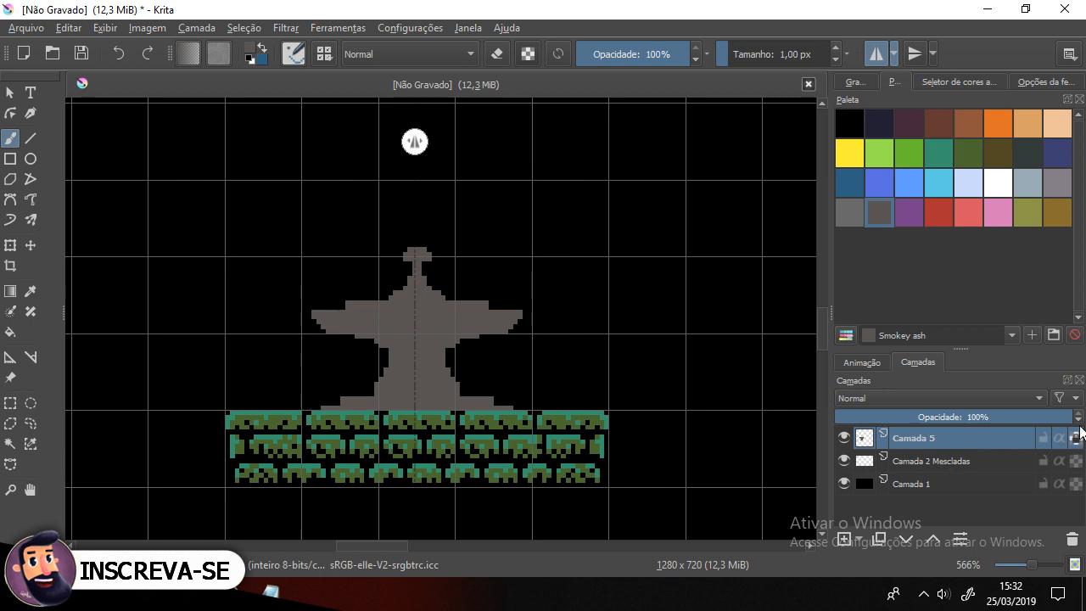
click(853, 184)
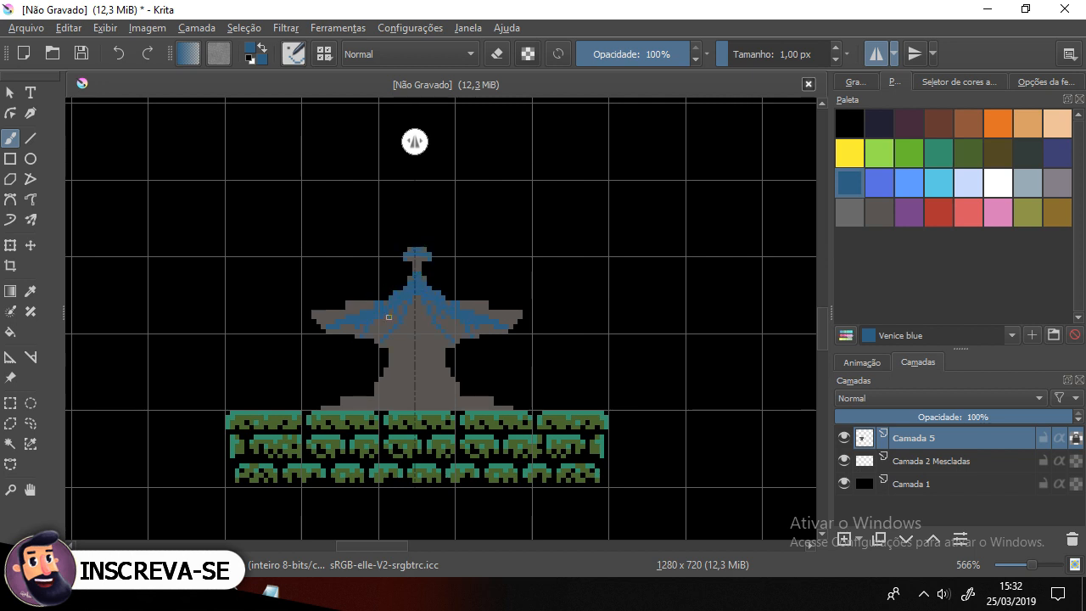
mouse_move(424, 299)
mouse_down()
mouse_move(434, 333)
mouse_move(395, 364)
mouse_up()
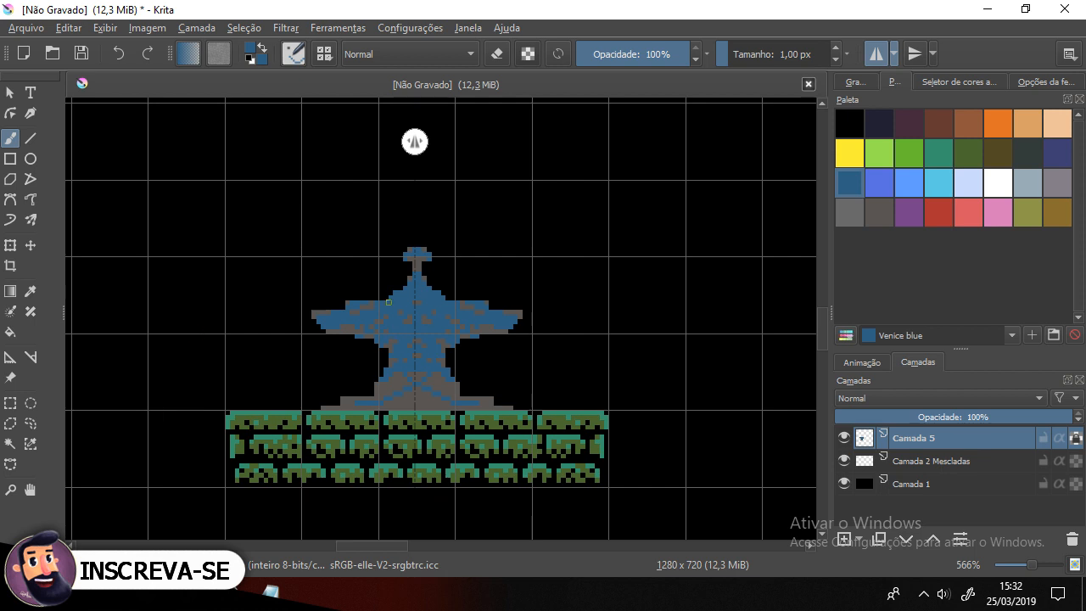
Step: Recolour the whole statue black by painting over it and filling it with the Fill tool, then return to the brush
click(850, 125)
mouse_move(429, 322)
mouse_down()
mouse_move(341, 347)
mouse_move(436, 289)
mouse_move(371, 303)
mouse_move(436, 247)
mouse_move(408, 248)
mouse_up()
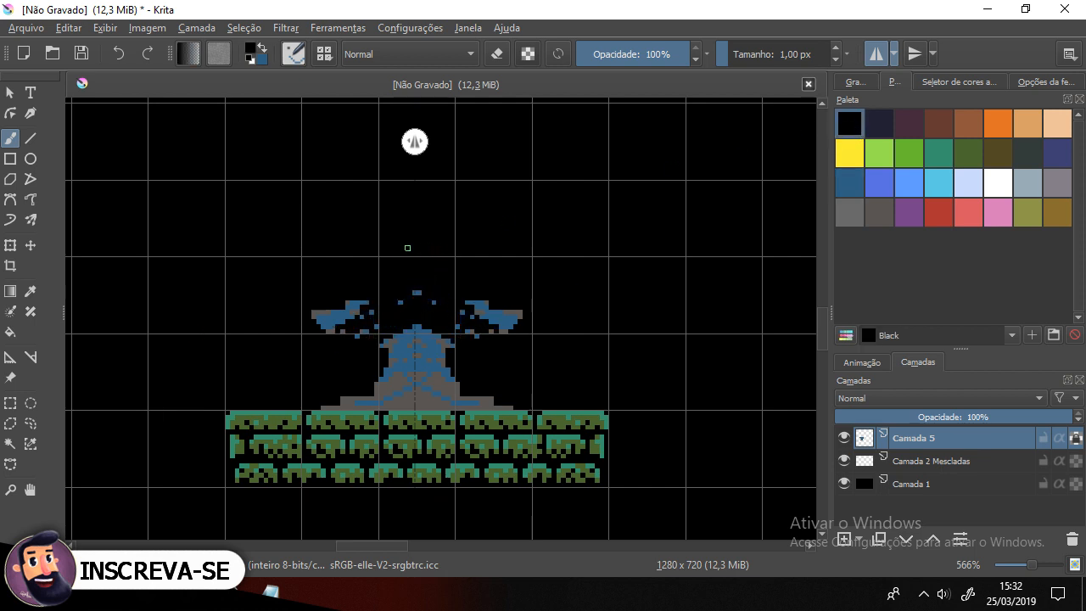
drag(409, 298, 387, 310)
mouse_move(321, 345)
mouse_down()
mouse_move(376, 300)
mouse_move(300, 327)
mouse_move(336, 304)
mouse_move(309, 316)
mouse_move(318, 334)
mouse_move(373, 325)
mouse_move(404, 348)
mouse_move(416, 407)
mouse_up()
mouse_move(415, 350)
mouse_down()
mouse_move(412, 324)
mouse_move(401, 399)
mouse_up()
click(9, 331)
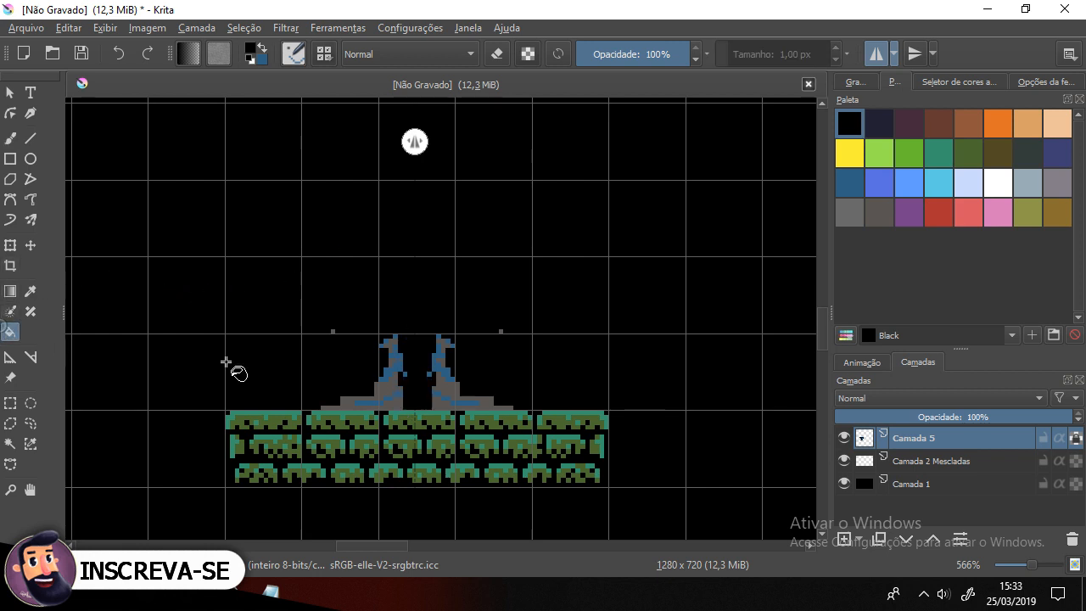
click(392, 397)
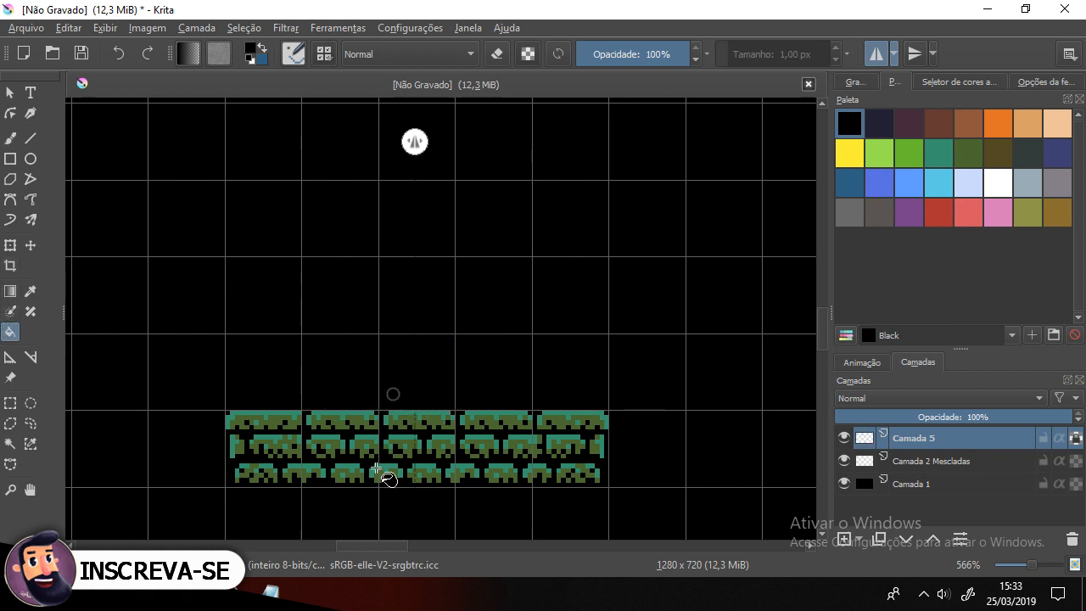
click(9, 138)
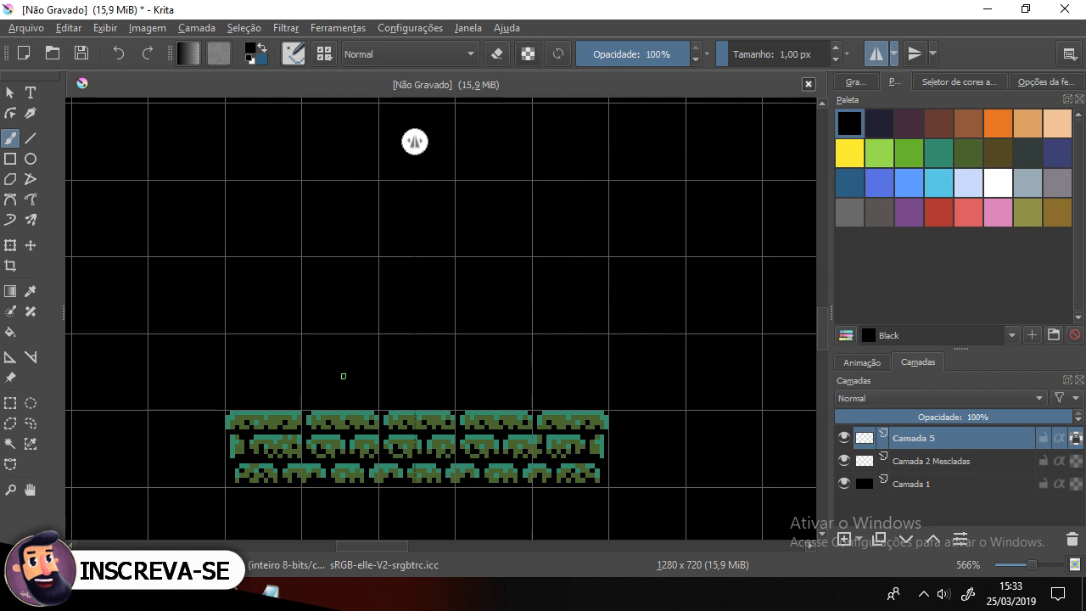
Step: Select the opaque pixels of the statue layer
right_click(968, 438)
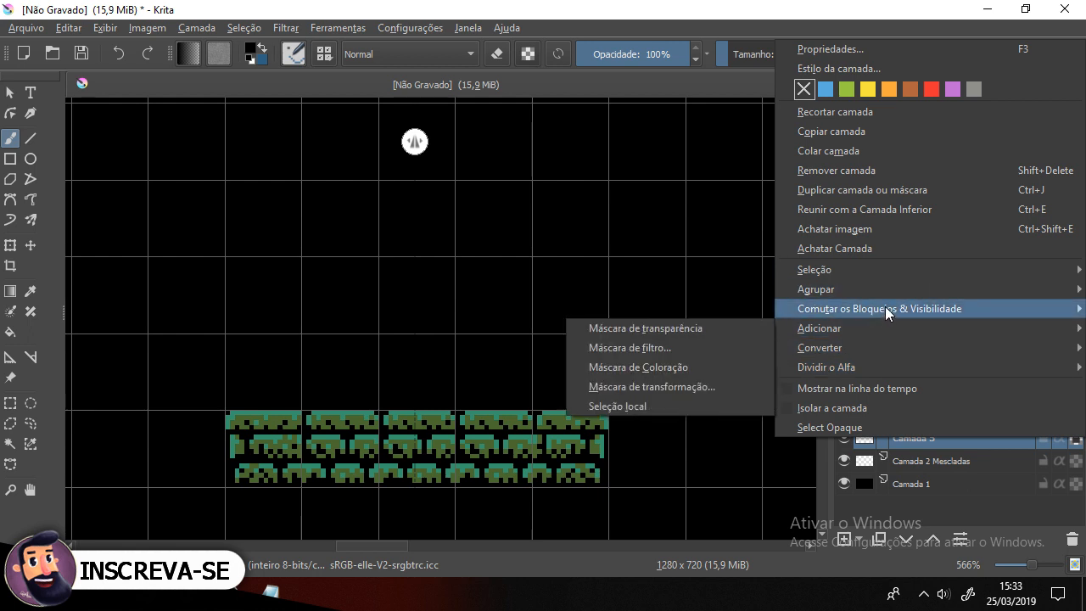
mouse_move(891, 290)
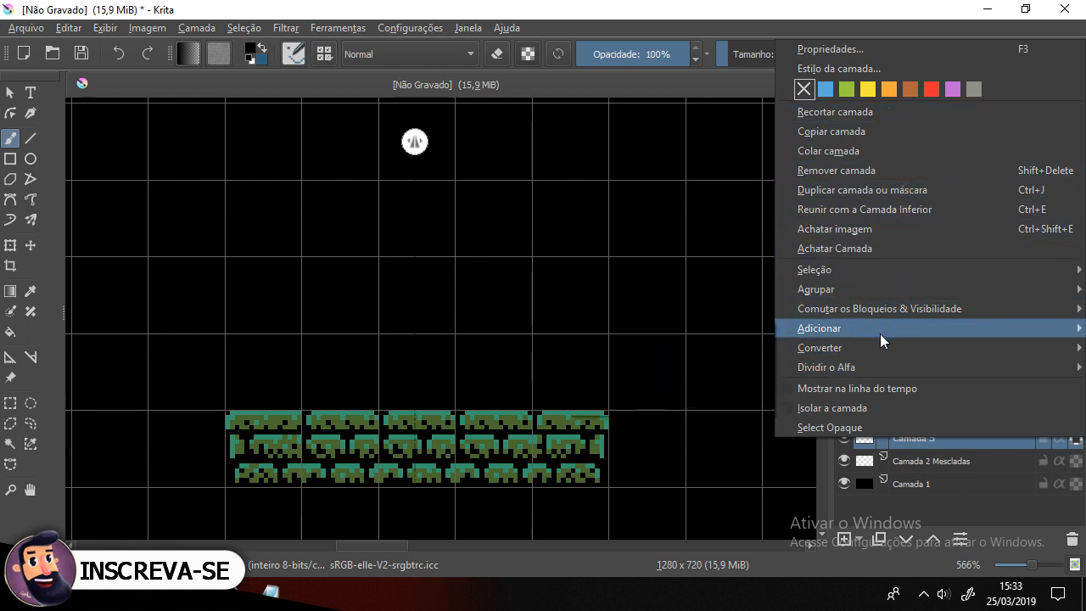
mouse_move(876, 349)
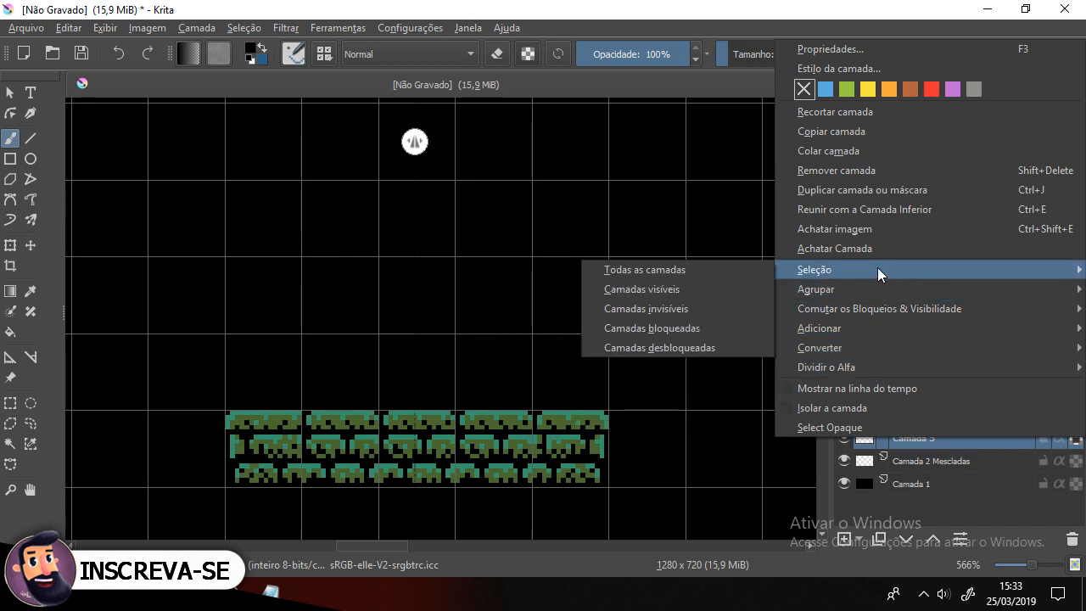
click(843, 428)
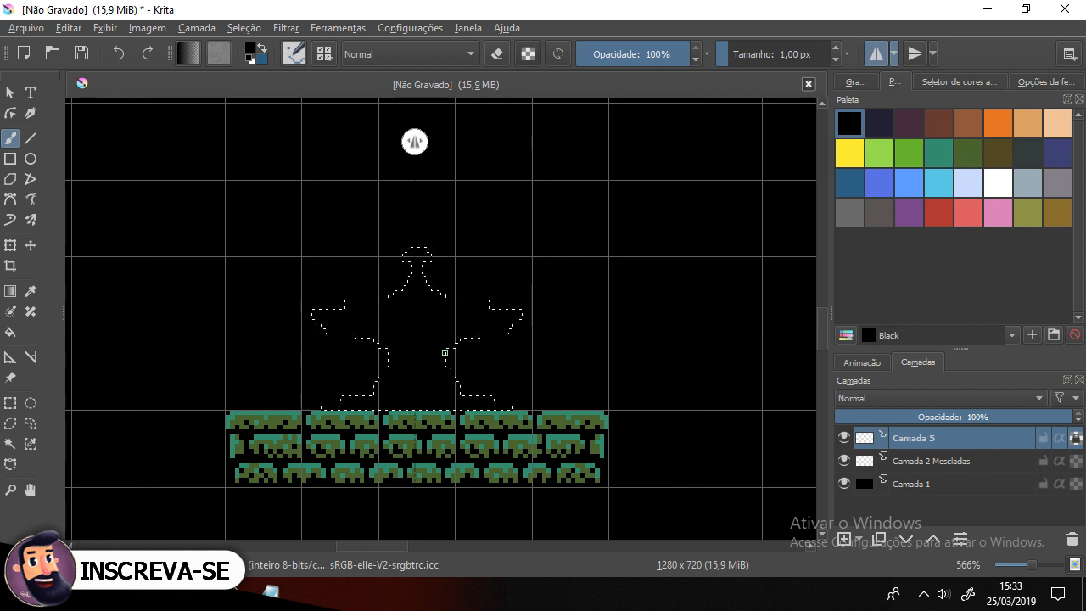
Step: Pick Dell green and paint a horizontal band and bracket details across the statue's arms inside the selection
scroll(445, 351, up, 1)
mouse_move(485, 381)
mouse_down()
mouse_move(580, 383)
mouse_move(562, 352)
mouse_up()
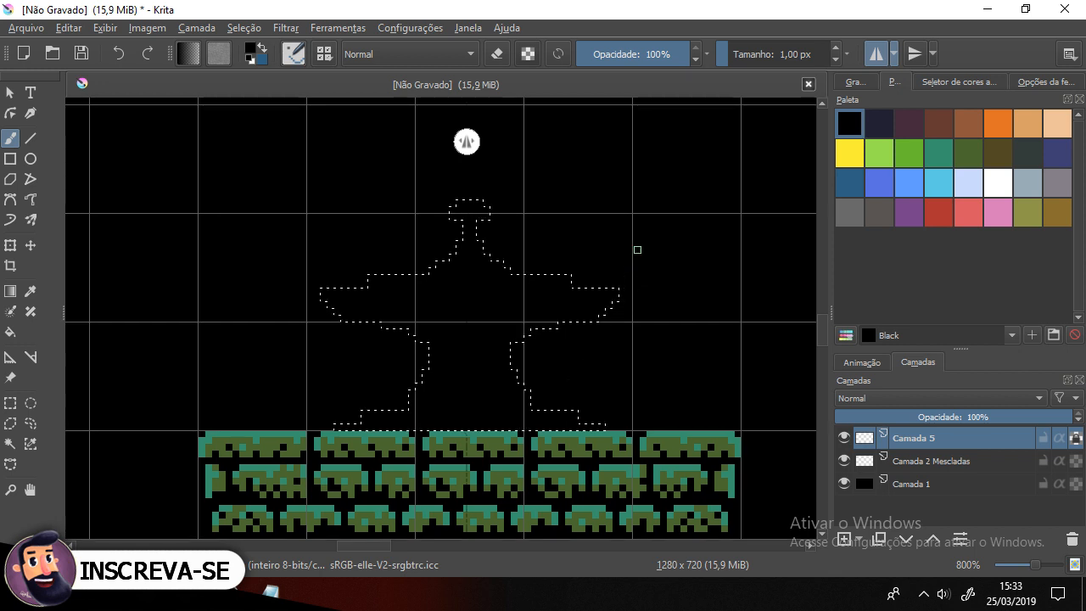
click(971, 154)
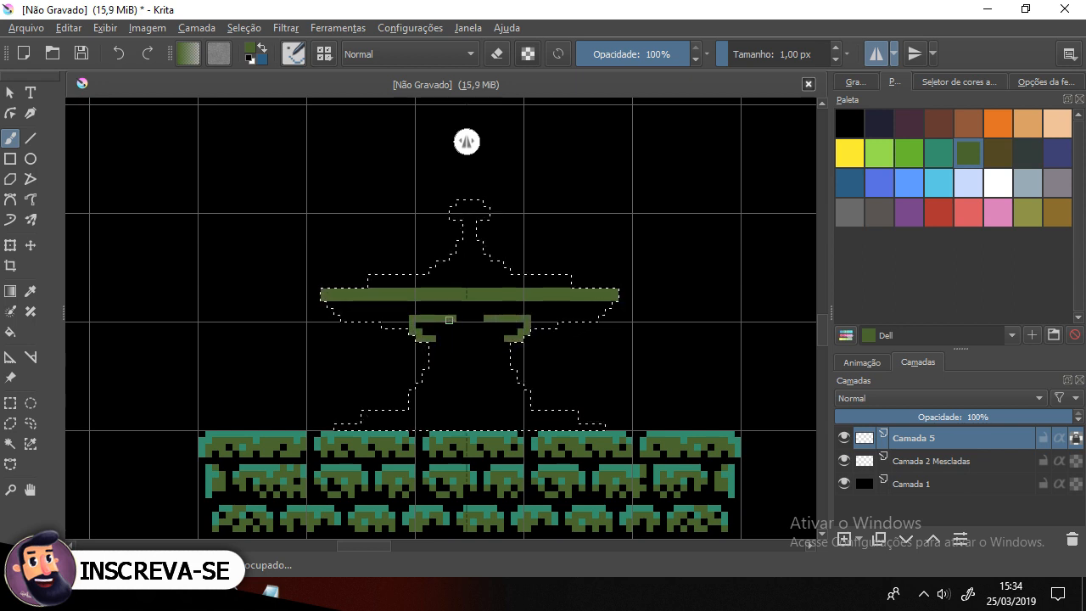
drag(392, 318, 380, 315)
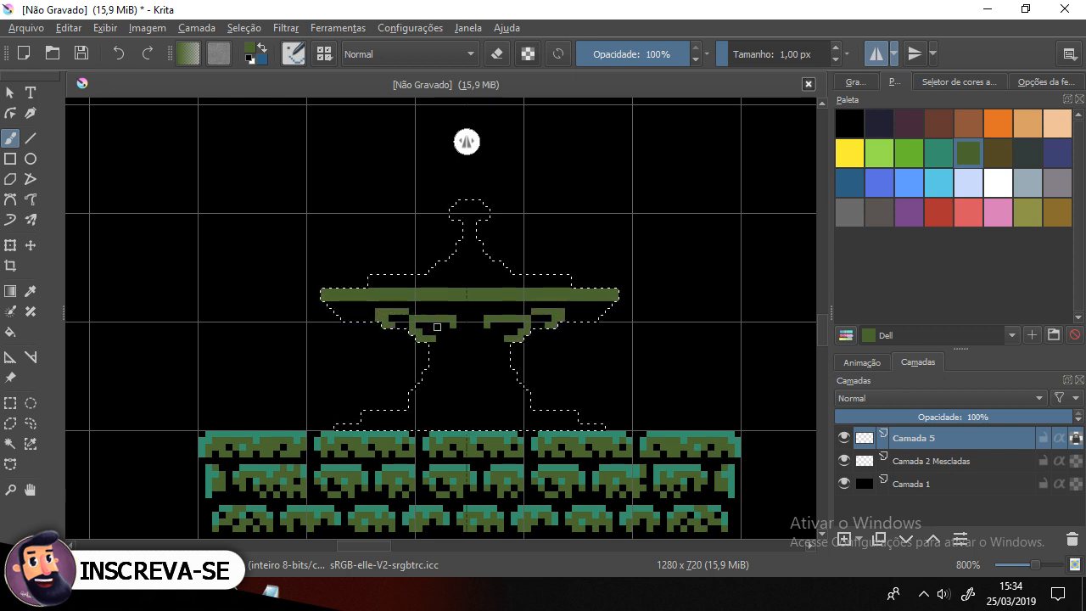
drag(434, 327, 440, 333)
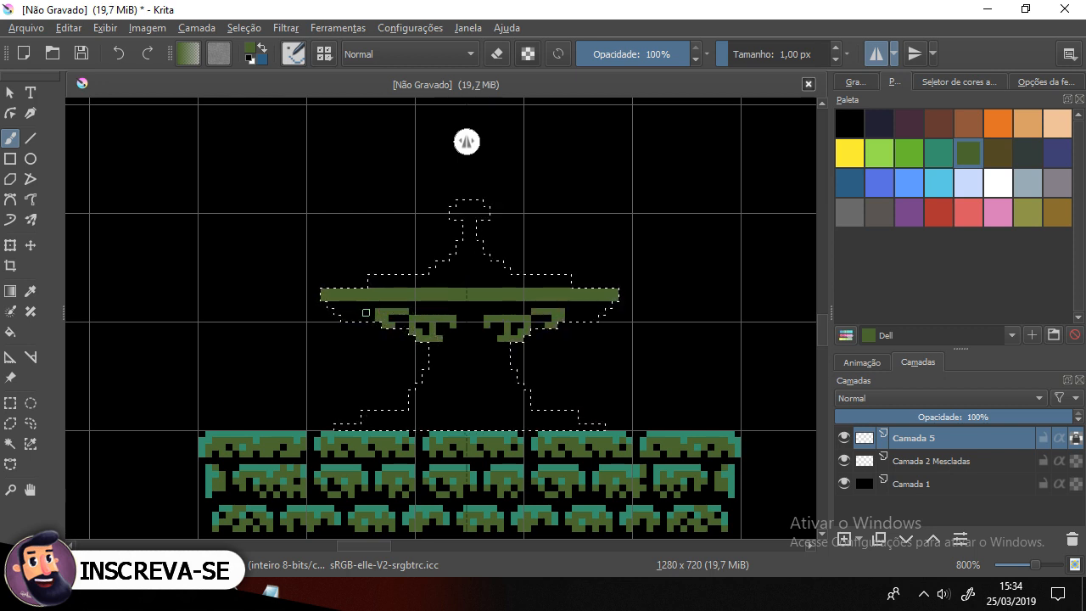
drag(365, 312, 347, 318)
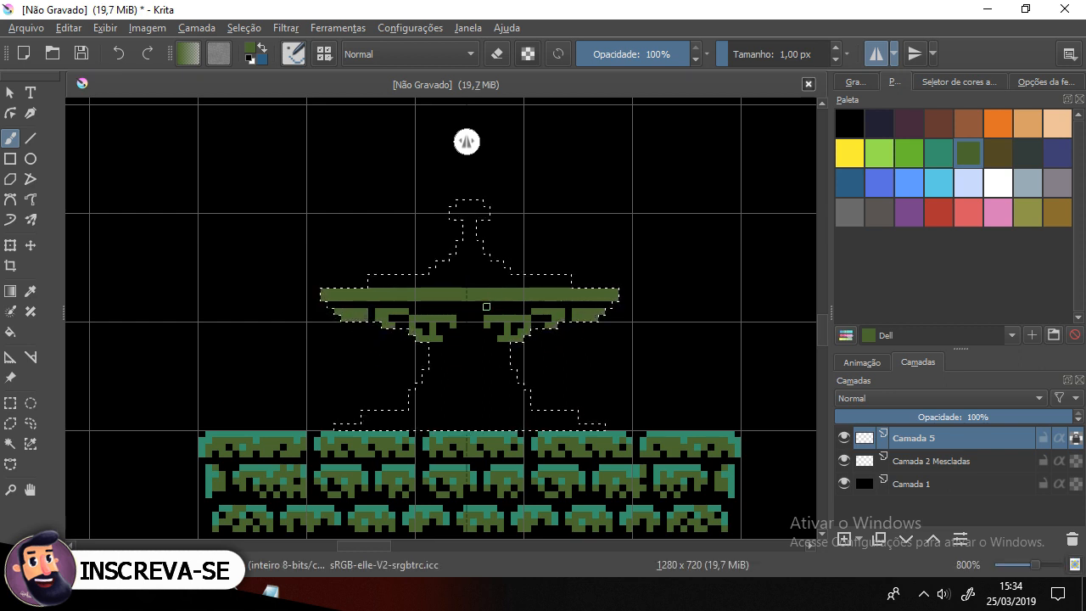
click(445, 311)
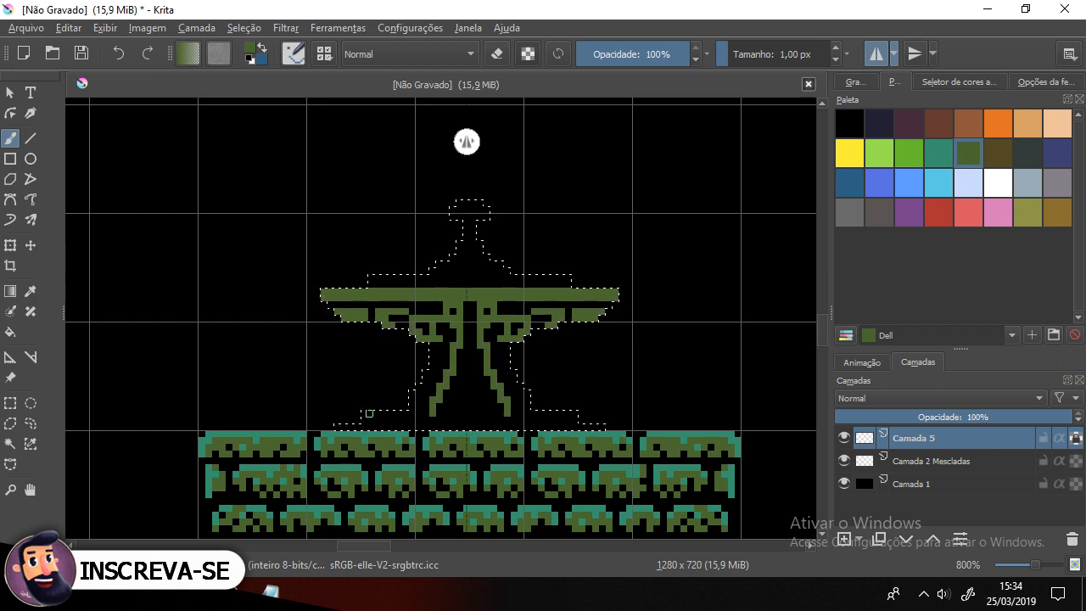
Step: Paint green stripes and patterns over the statue's body, base, neck and head within the selection
drag(383, 413, 485, 407)
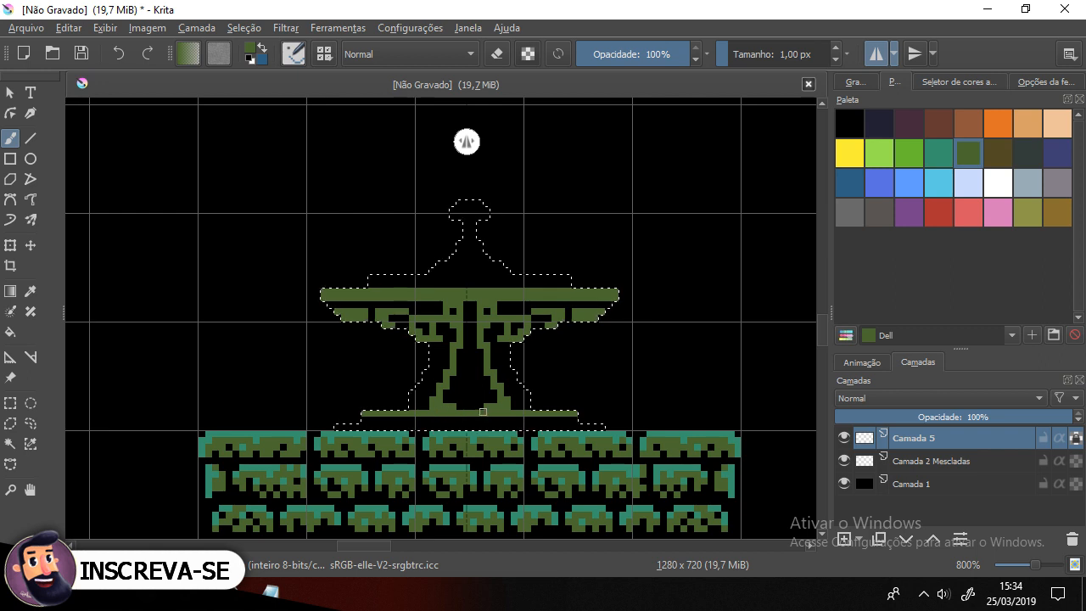
drag(365, 417, 374, 419)
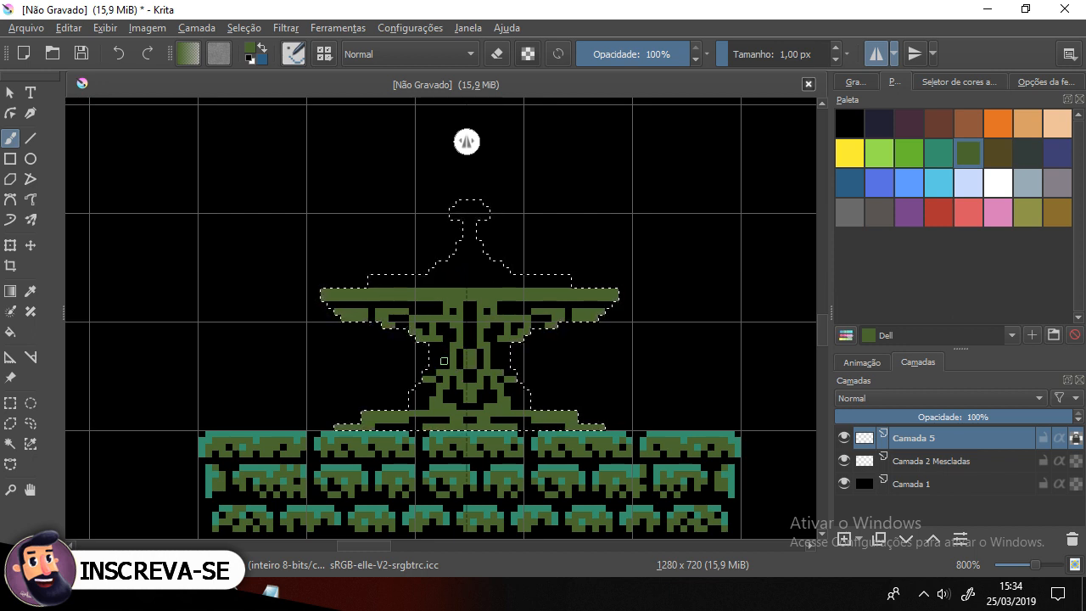
drag(434, 353, 440, 368)
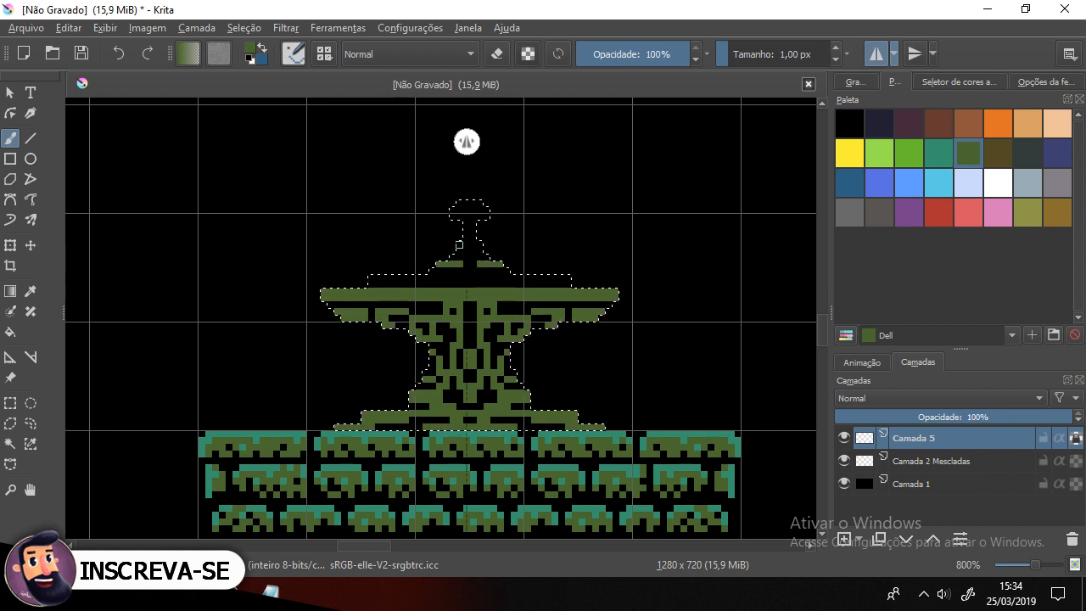
drag(454, 208, 472, 207)
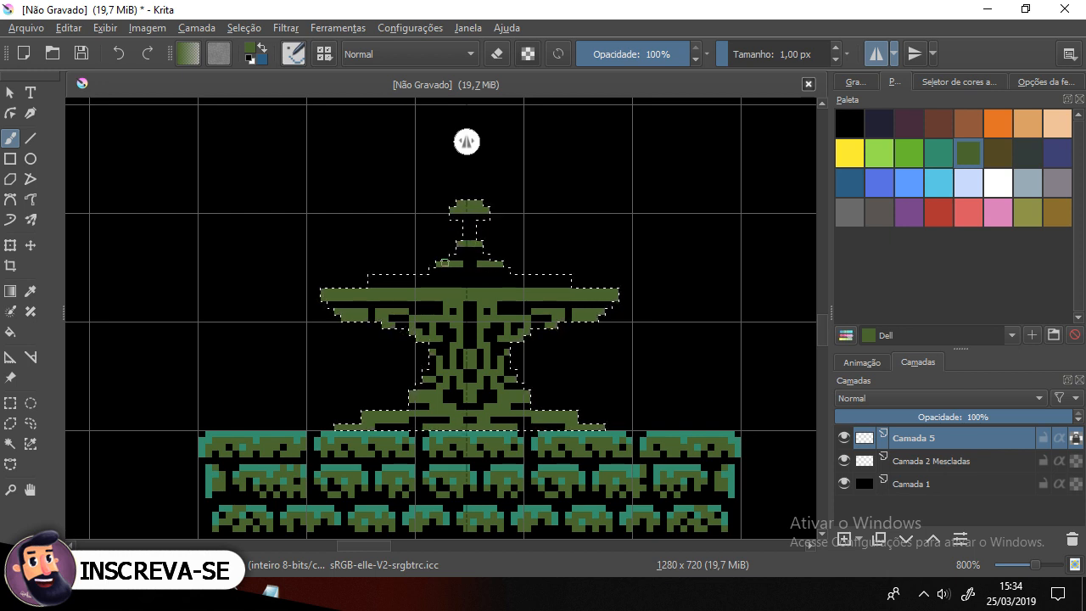
drag(397, 276, 419, 276)
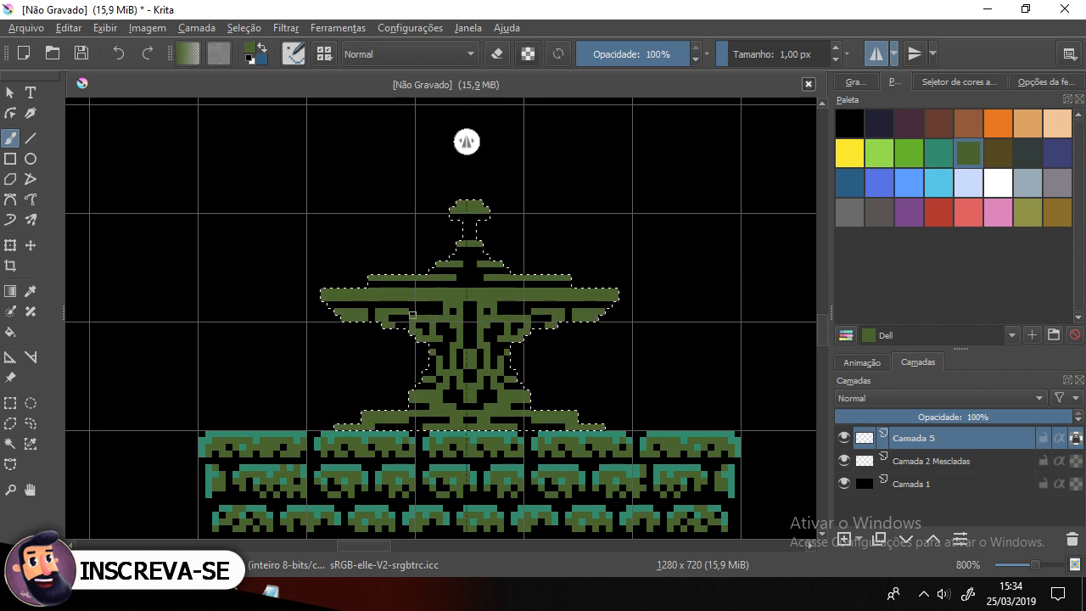
ctrl+click(381, 310)
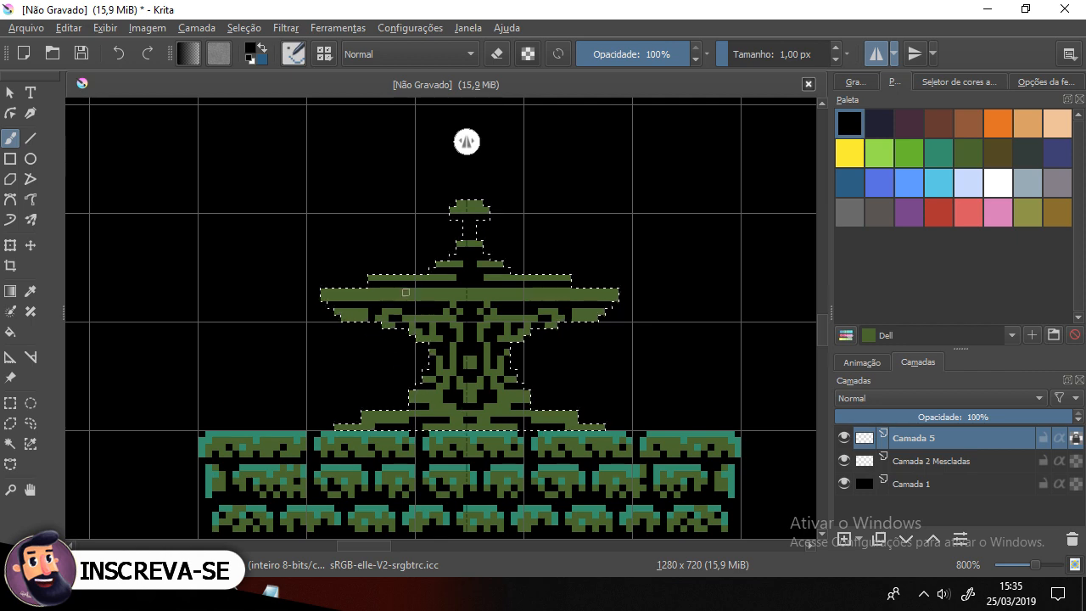
scroll(467, 141, down, 5)
scroll(417, 265, up, 5)
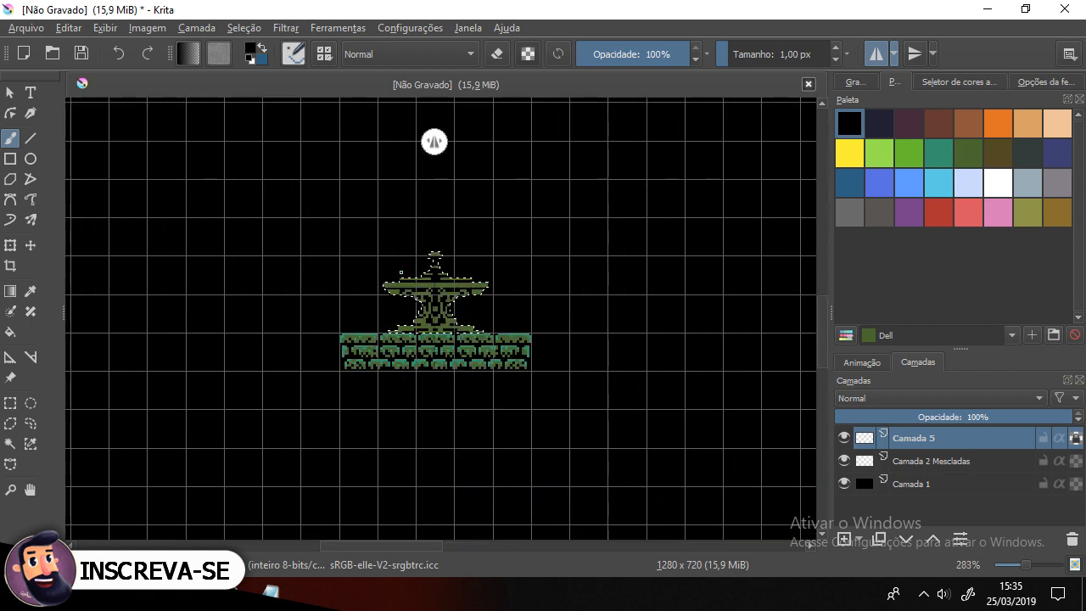
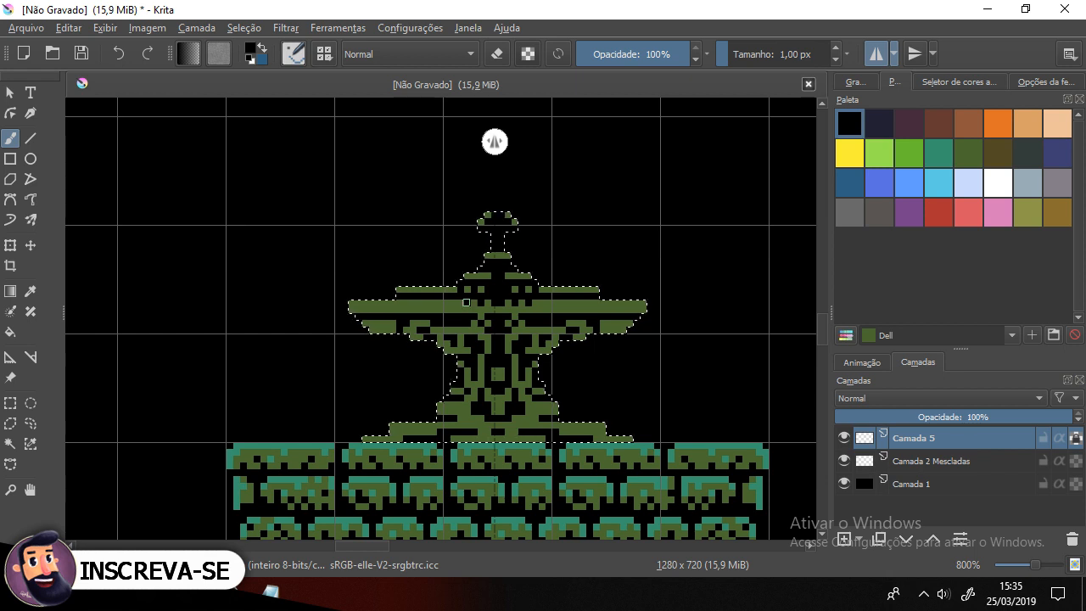
click(474, 311)
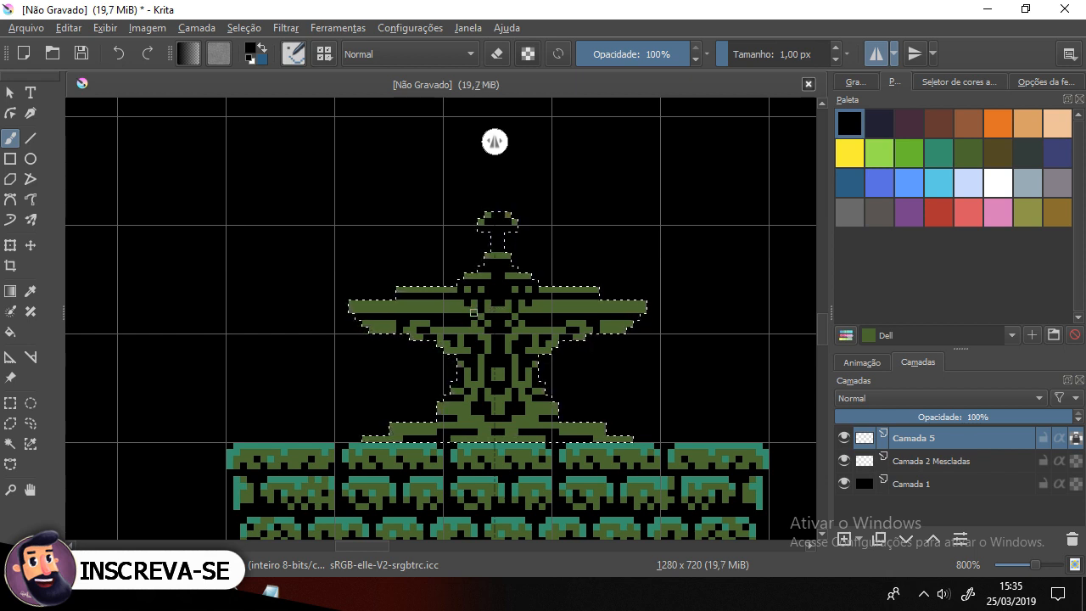
key(ctrl+z)
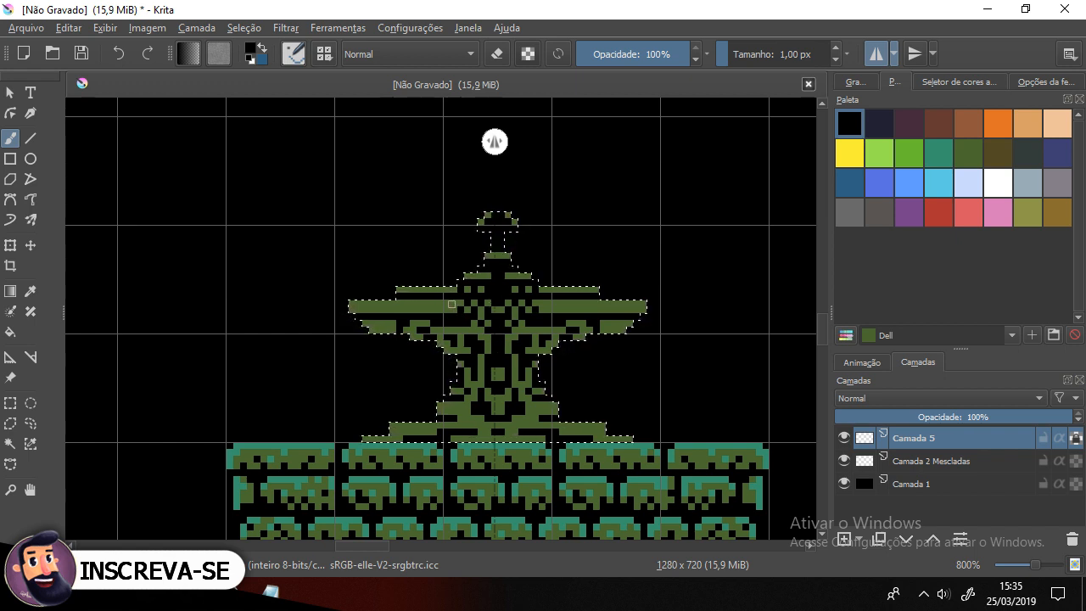
drag(536, 370, 537, 337)
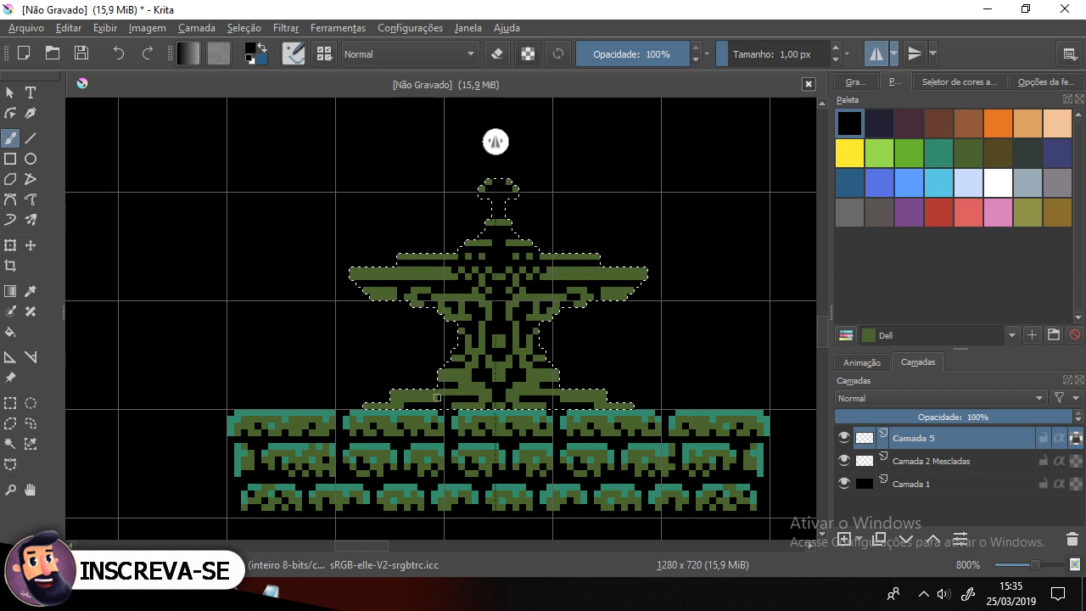
click(393, 405)
key(ctrl+z)
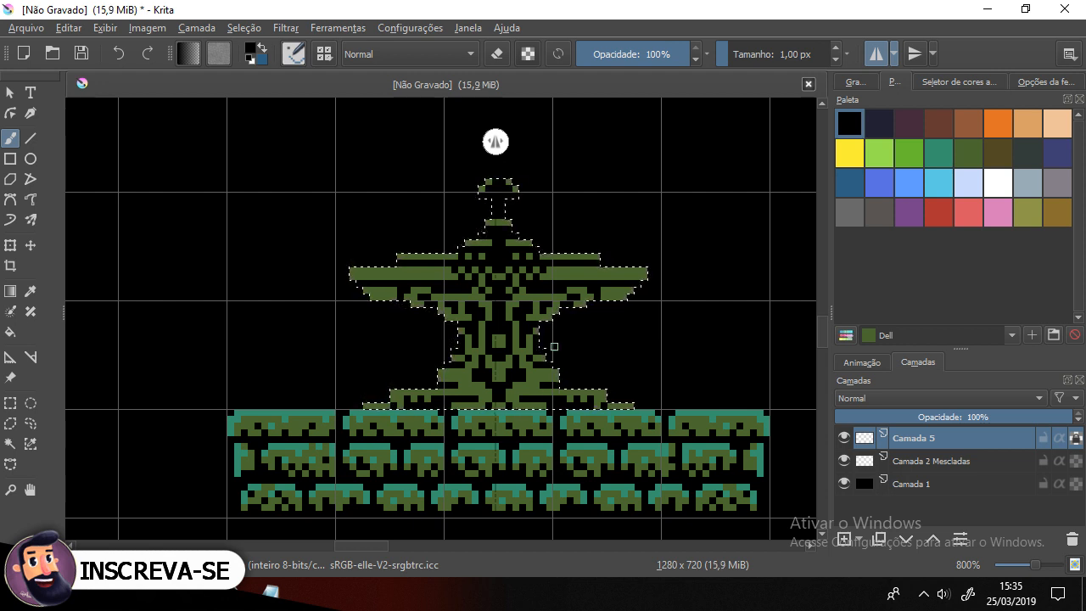
Step: Pick the teal from the base tiles and paint teal highlight bands along the statue's arms and head
scroll(554, 346, up, 2)
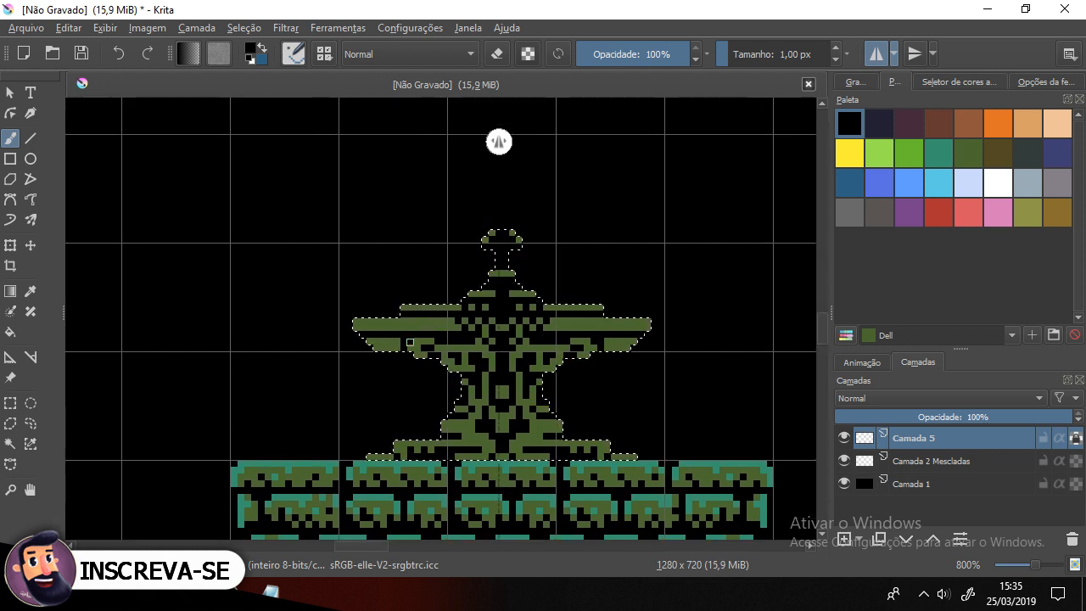
drag(667, 361, 647, 319)
ctrl+click(299, 419)
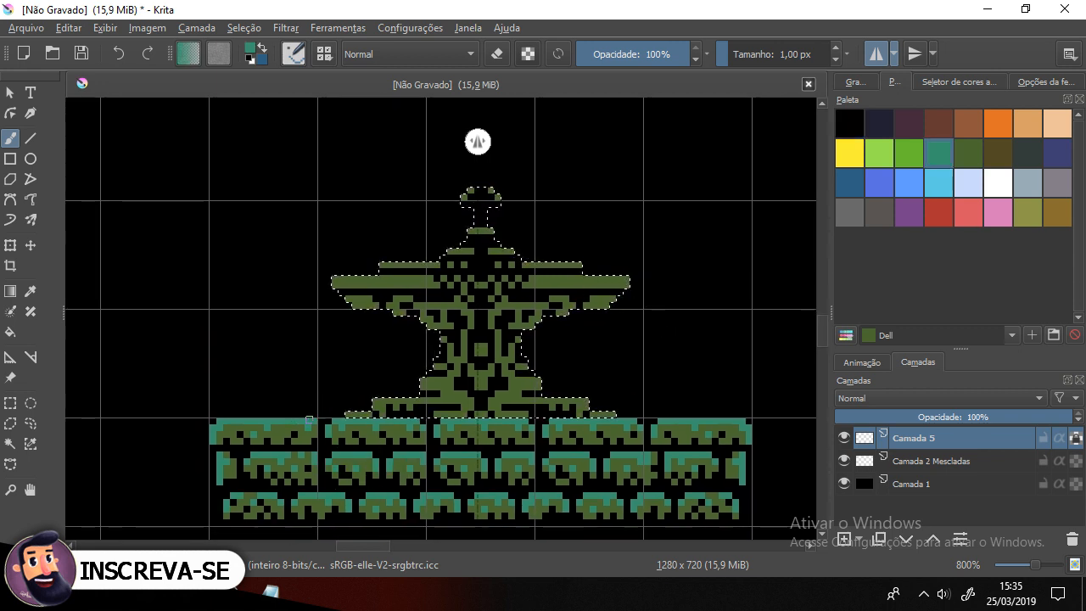
drag(338, 280, 356, 280)
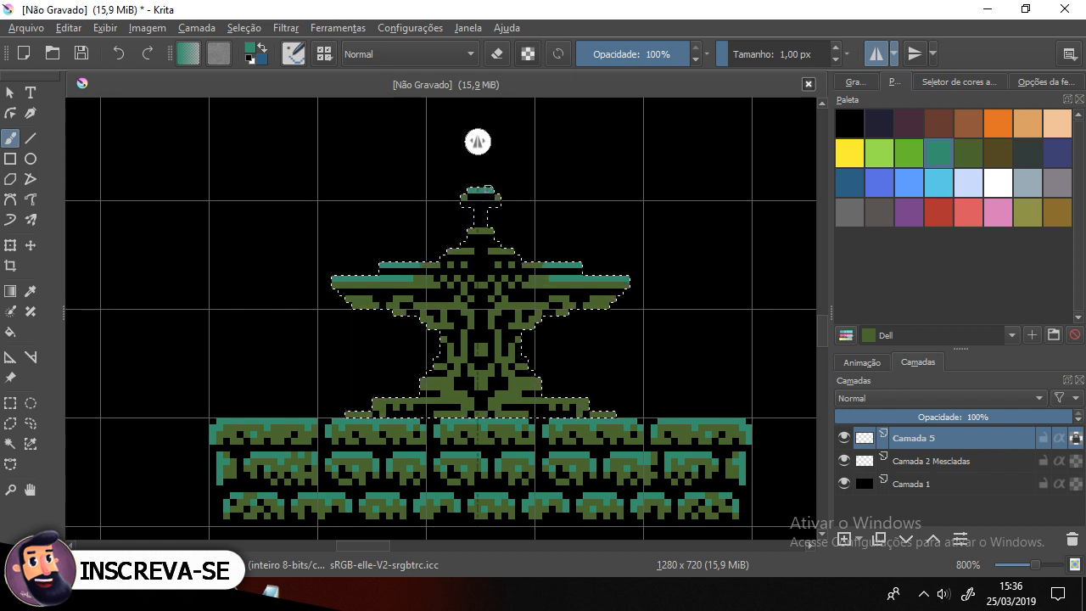
ctrl+click(482, 228)
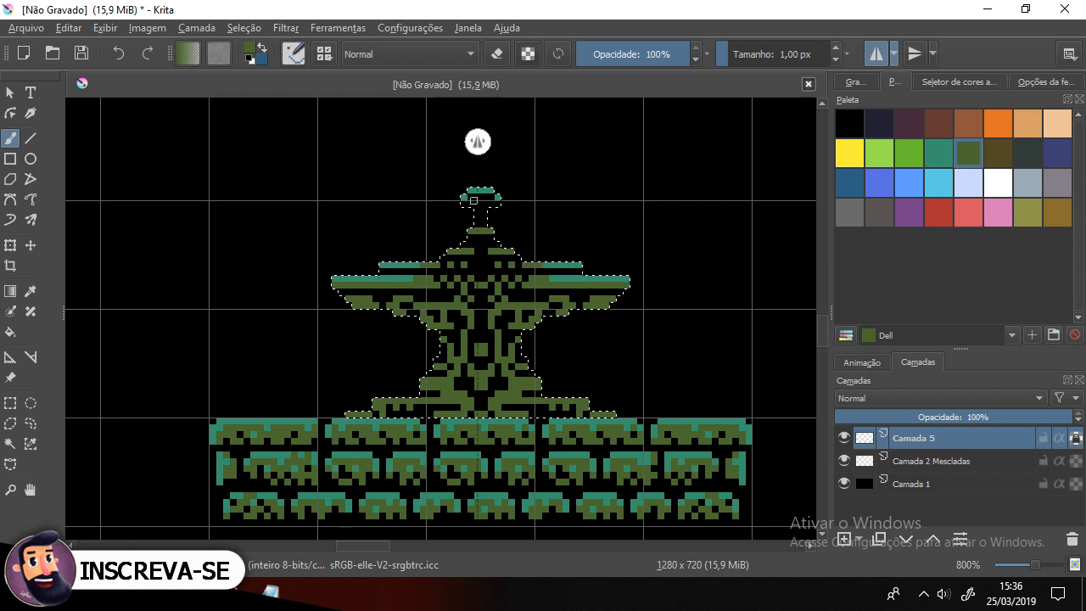
ctrl+click(404, 275)
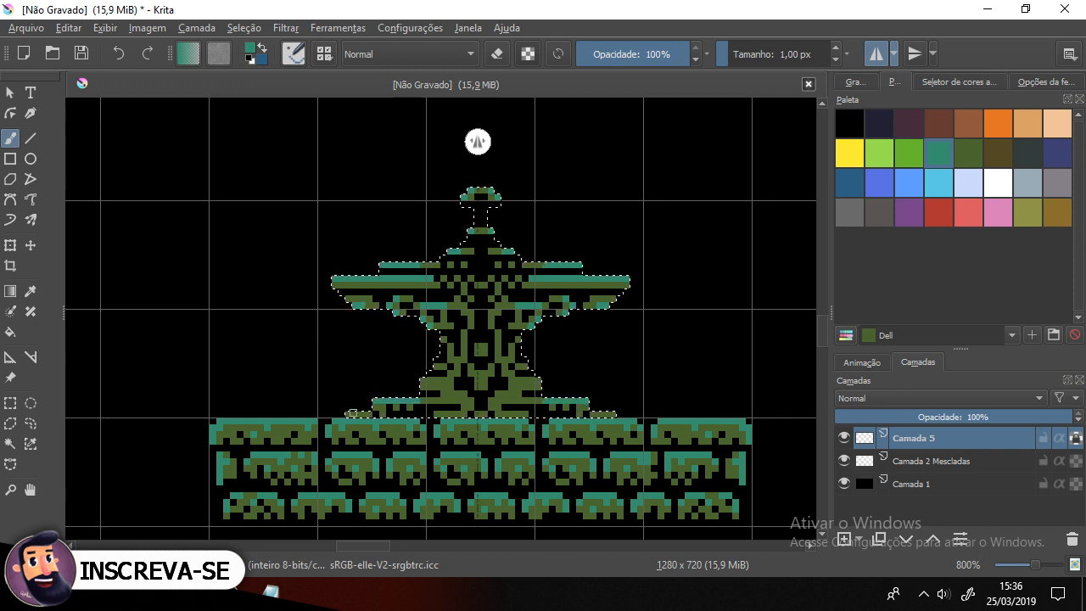
Step: Touch up single pixels on the statue's chest and arms, alternating teal and Dell green
click(424, 382)
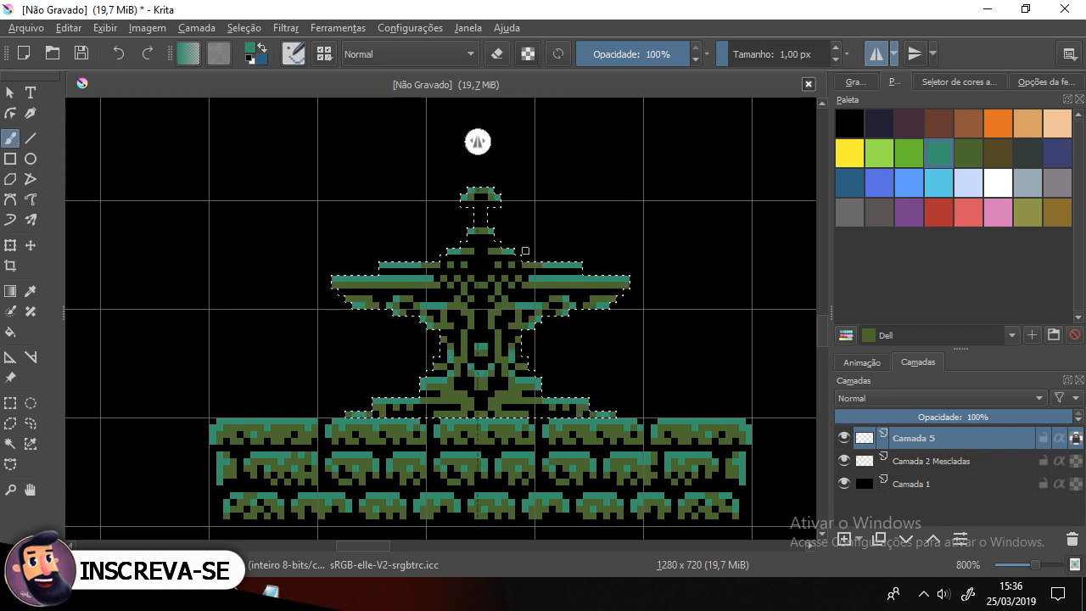
key(ctrl+z)
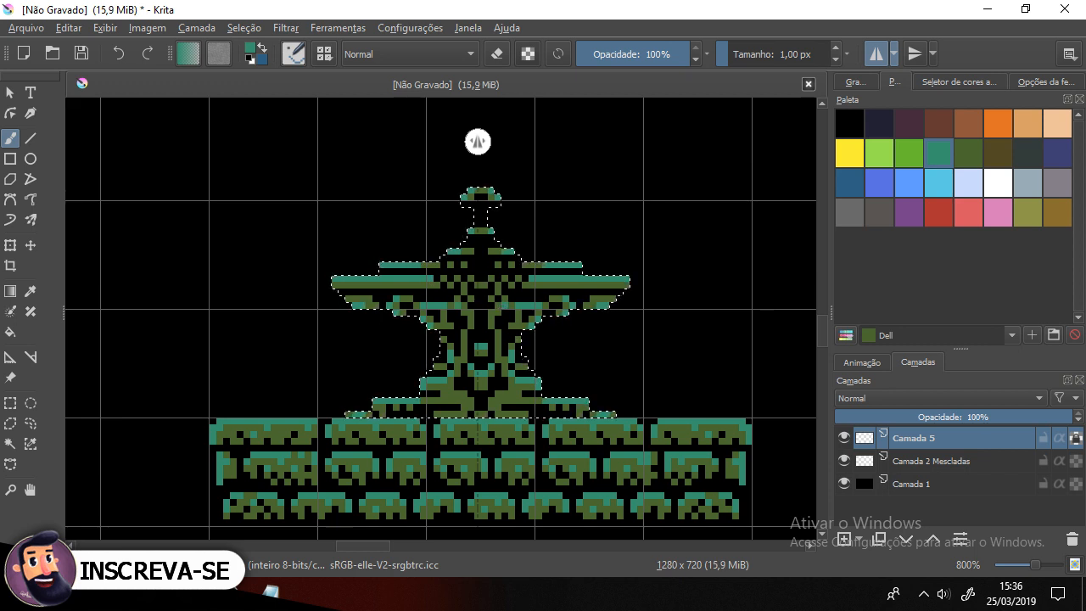
ctrl+click(477, 301)
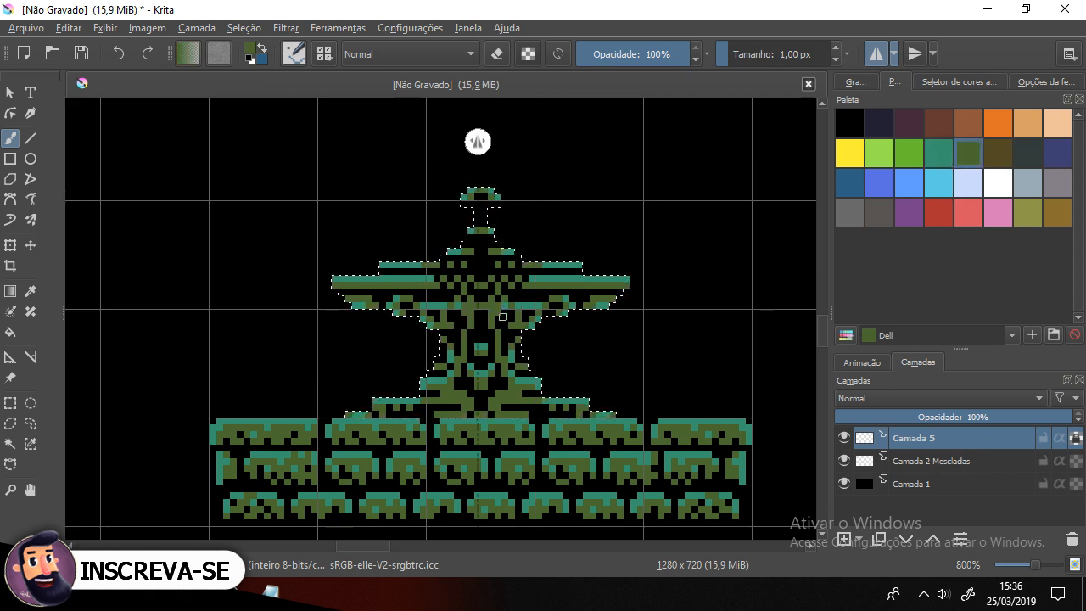
ctrl+click(484, 308)
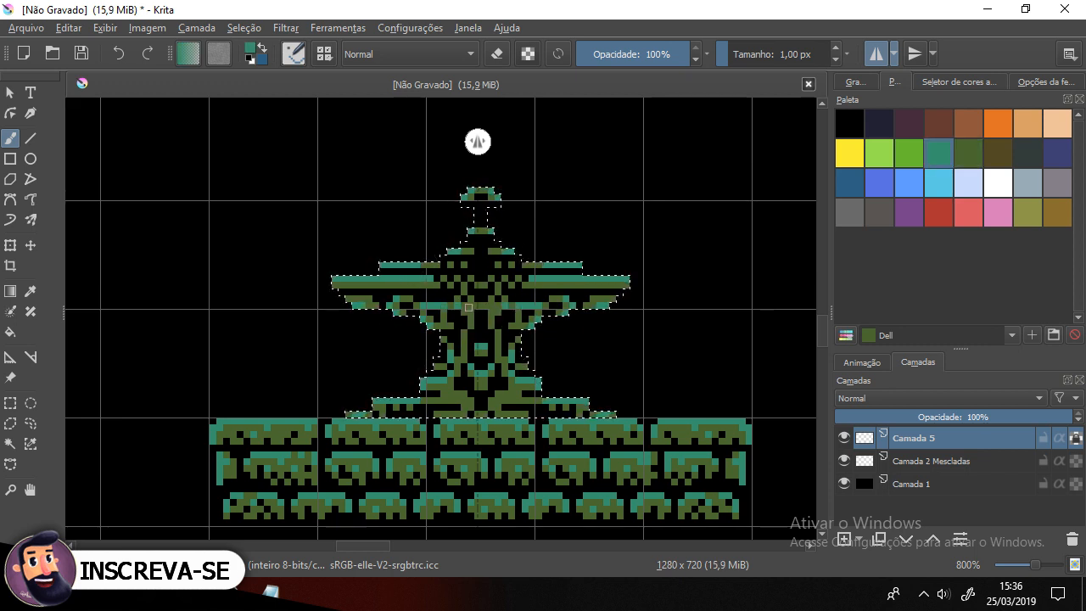
ctrl+click(412, 283)
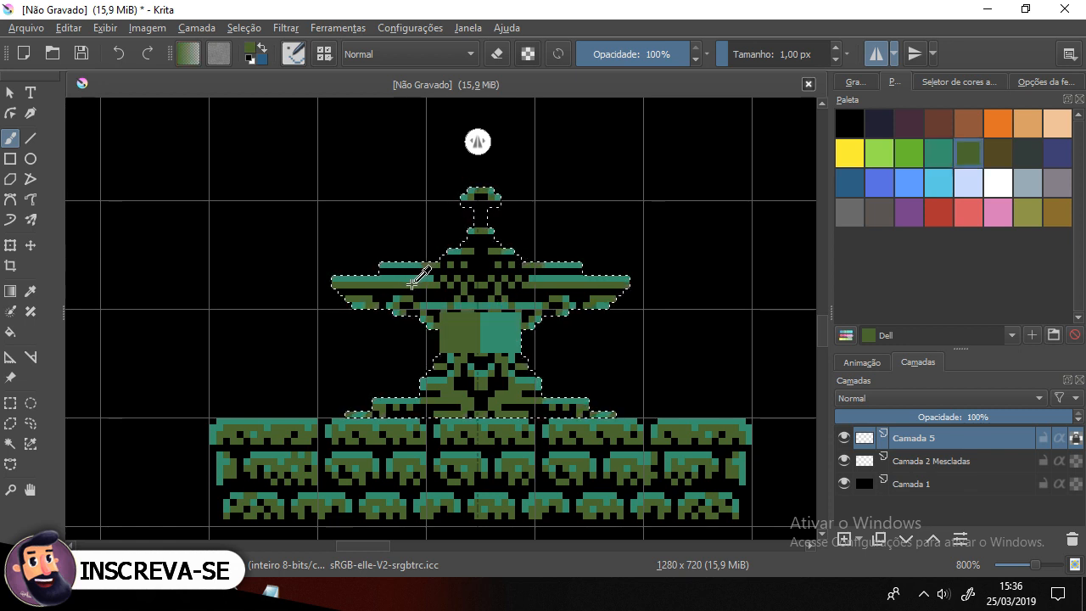
ctrl+click(471, 289)
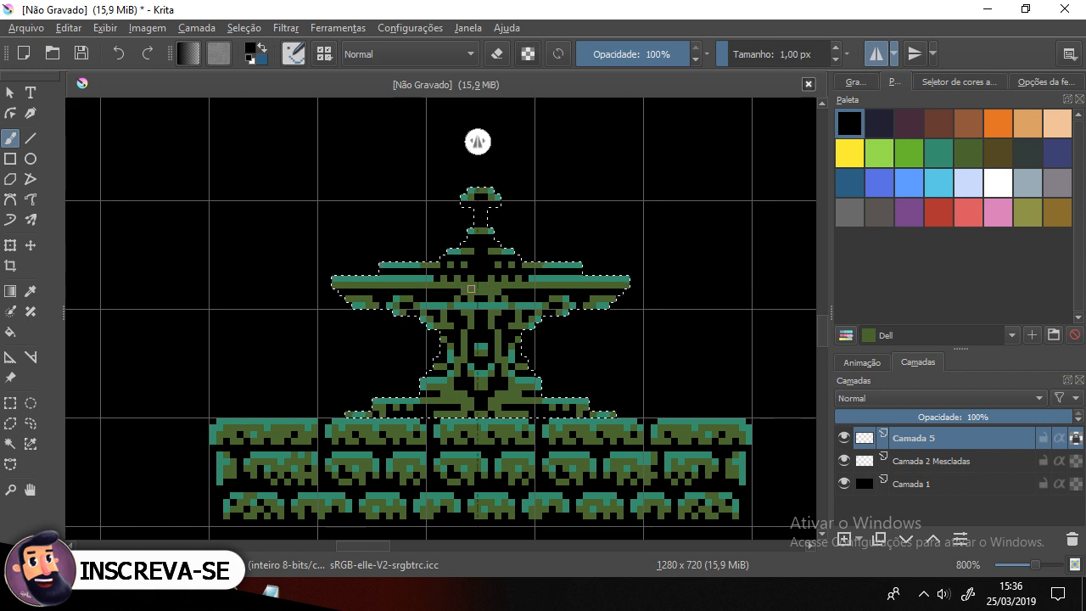
ctrl+click(413, 277)
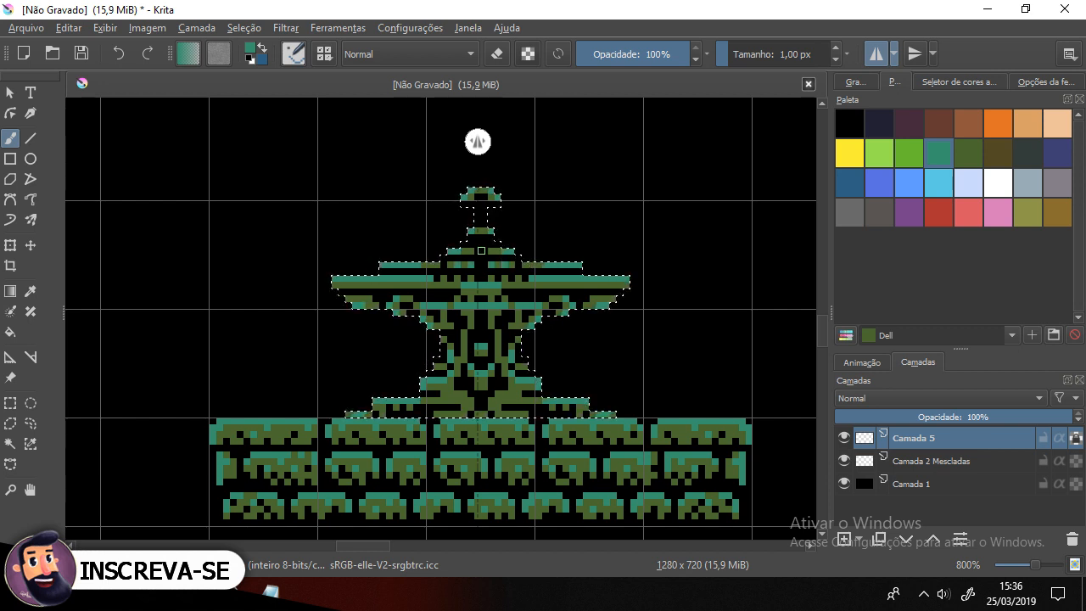
Step: Zoom in to 1600% and paint the statue's neck green, adding pixels around the head and shoulders
drag(548, 363, 532, 329)
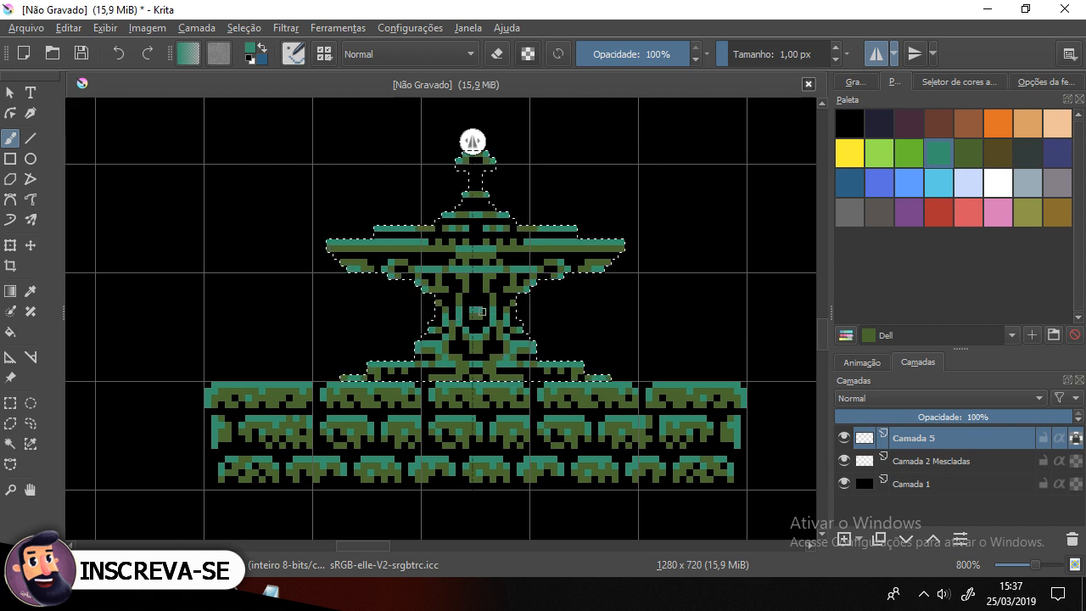
scroll(473, 142, down, 3)
mouse_move(501, 343)
mouse_down()
mouse_move(529, 388)
mouse_move(630, 458)
mouse_up()
scroll(629, 456, up, 5)
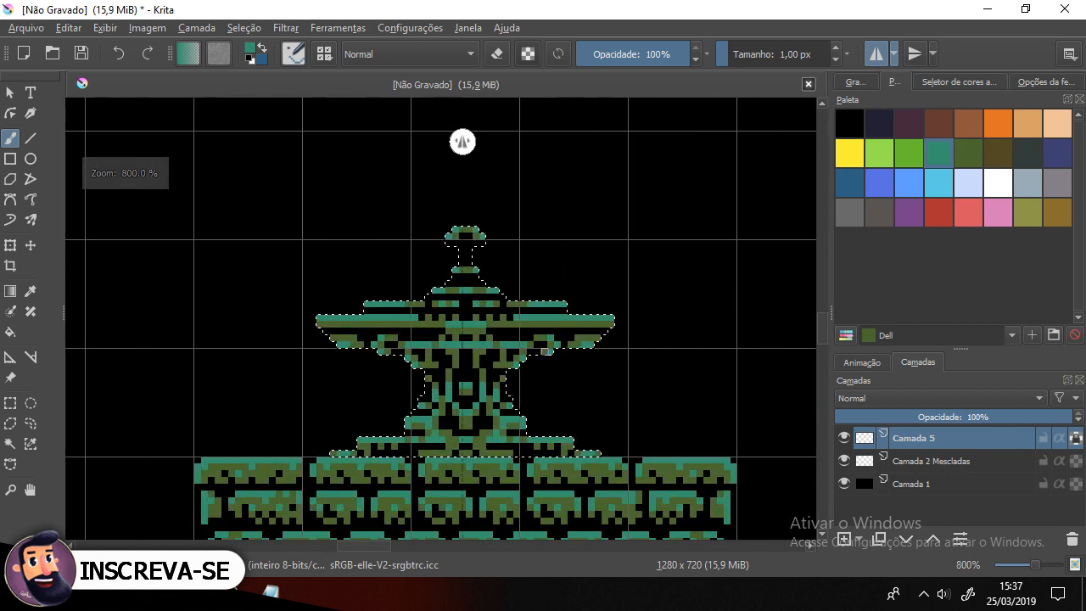
scroll(544, 350, down, 1)
scroll(495, 258, up, 1)
scroll(494, 258, up, 1)
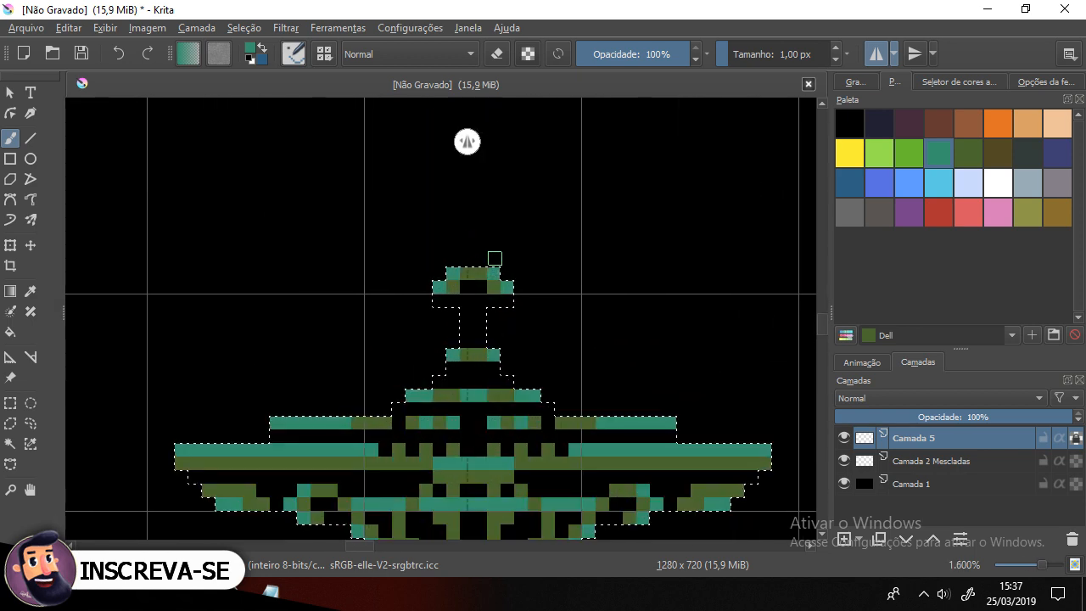
ctrl+click(452, 397)
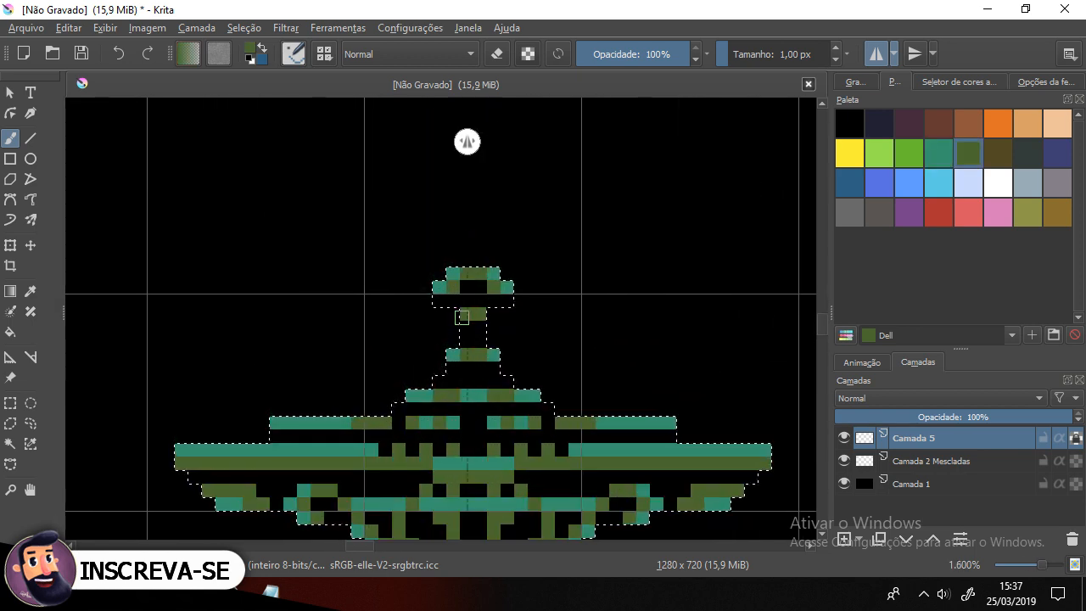
mouse_move(461, 317)
mouse_down()
mouse_move(466, 343)
mouse_move(467, 316)
mouse_up()
click(438, 301)
click(466, 341)
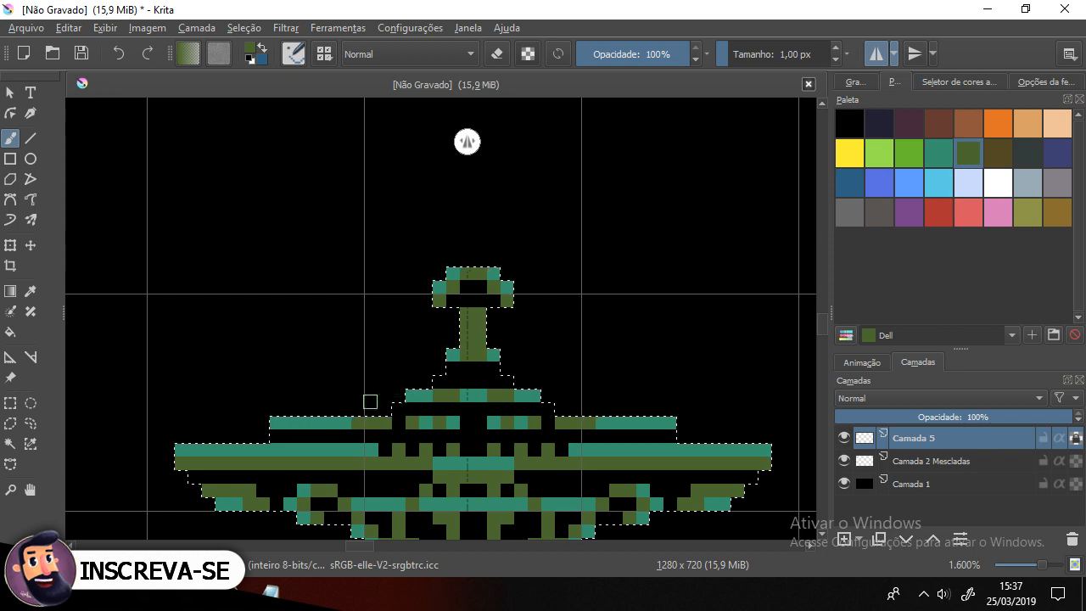
click(440, 382)
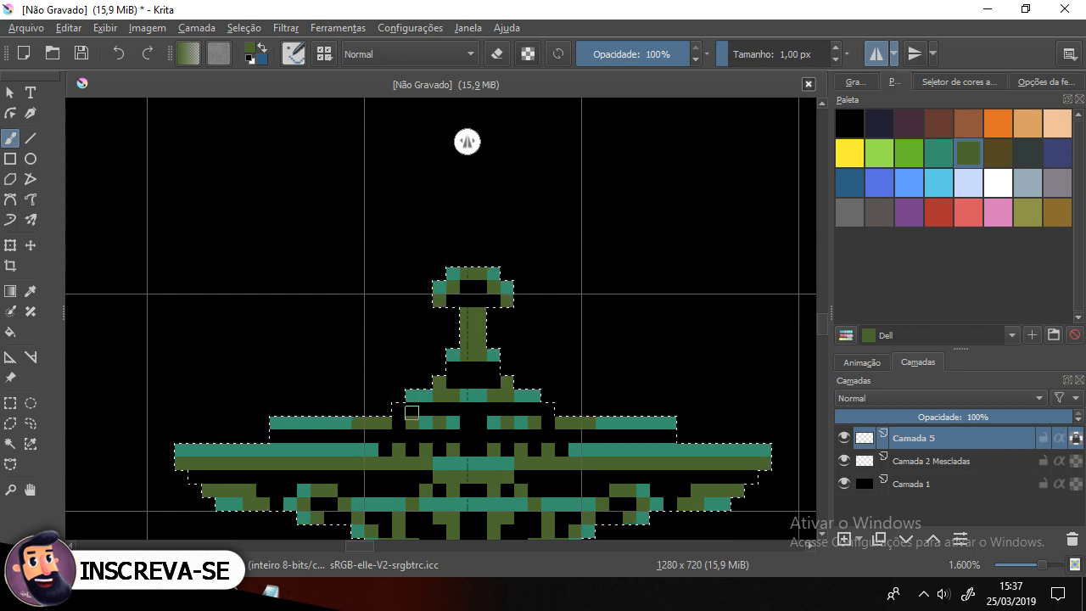
click(399, 409)
Step: Add teal and black pixel details to the statue's torso inside the selection
drag(366, 476, 417, 223)
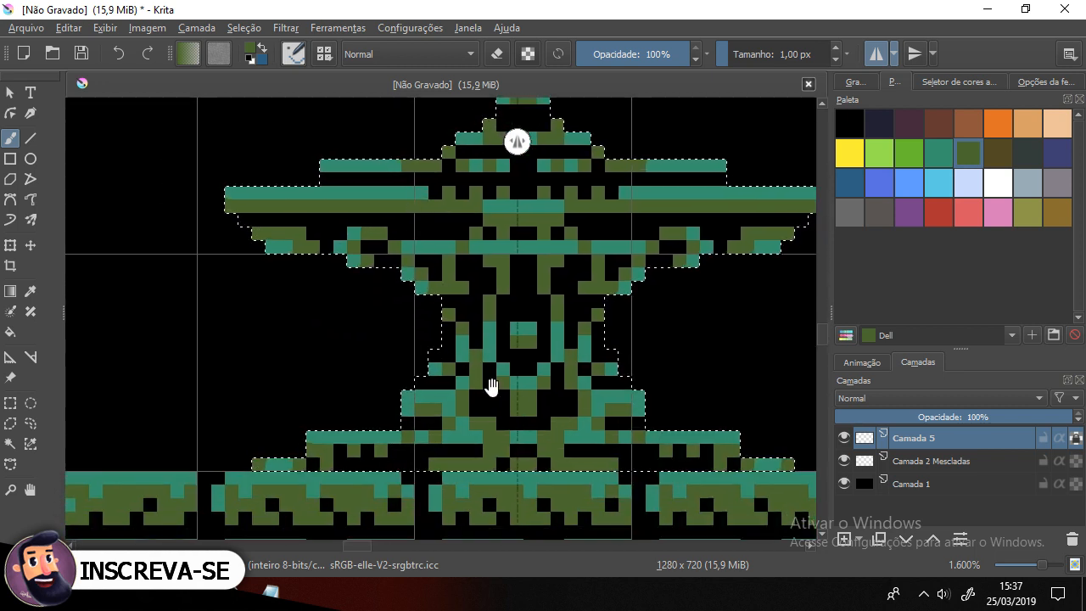
click(422, 381)
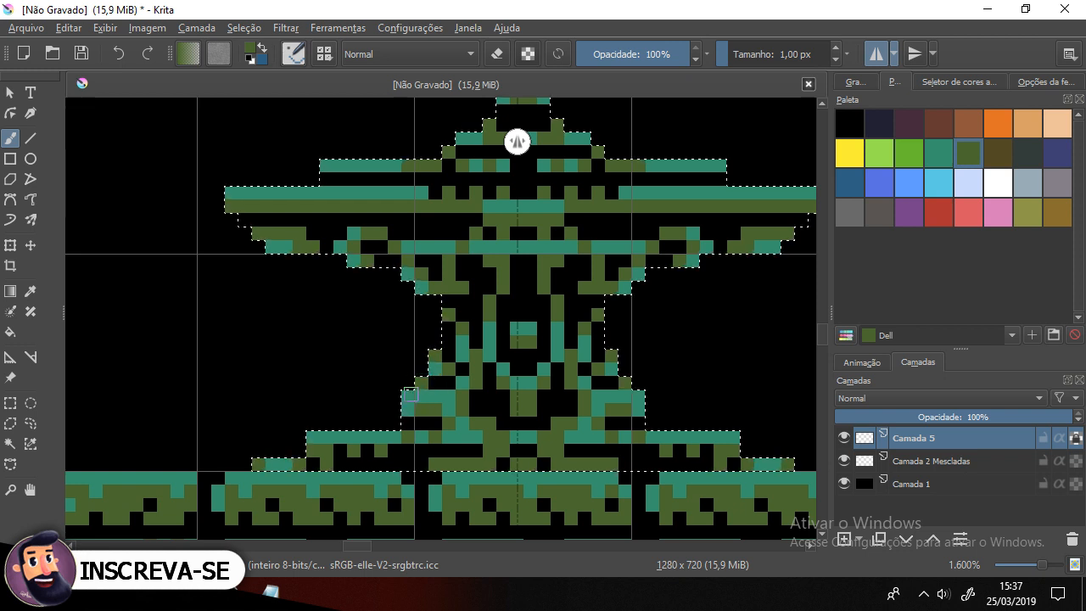
drag(448, 328, 448, 341)
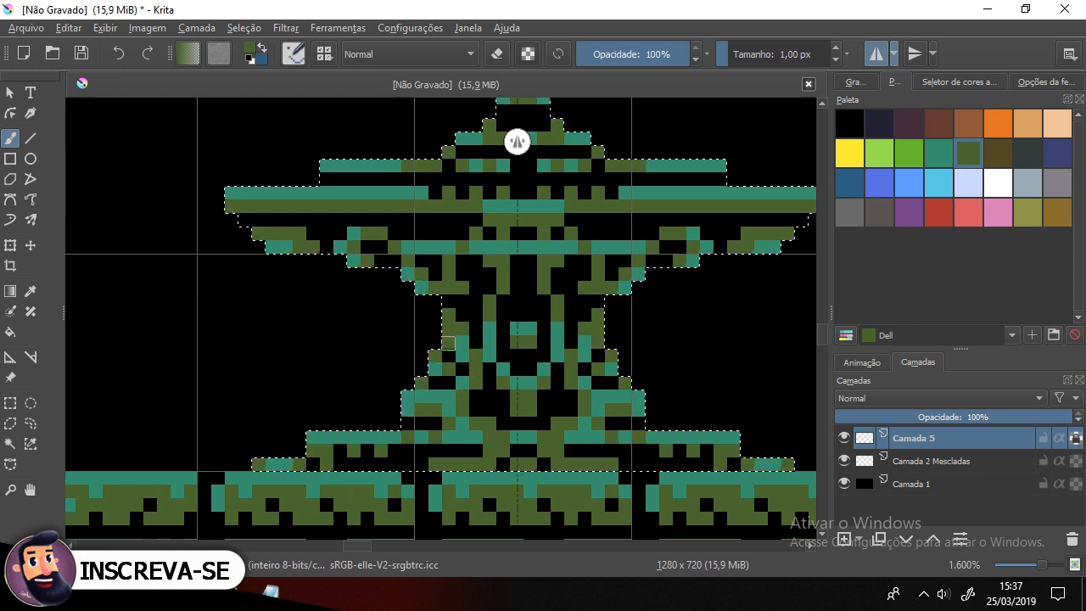
ctrl+click(475, 336)
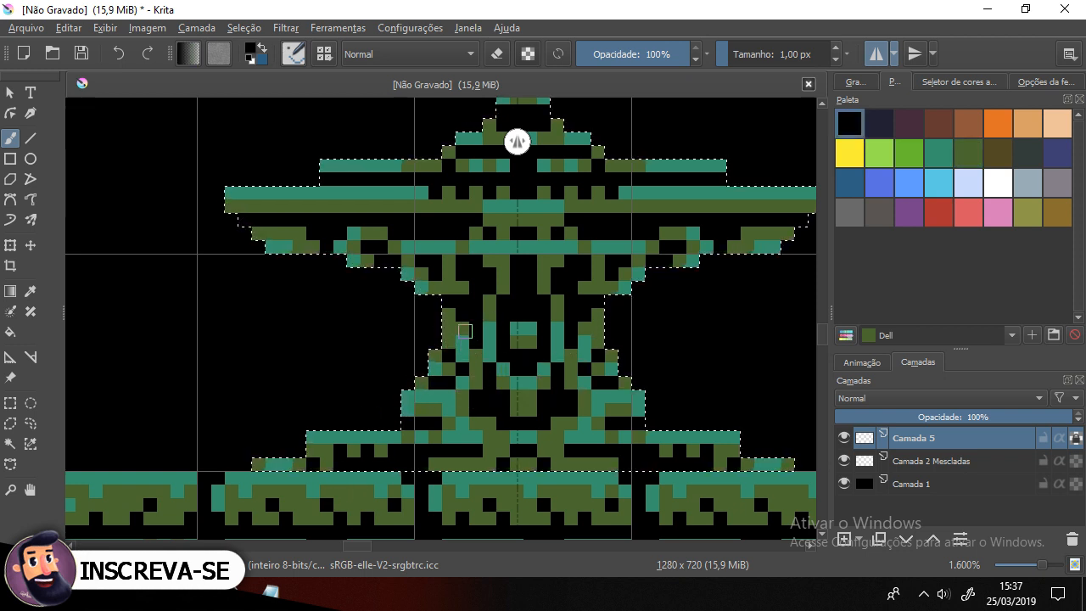
click(464, 329)
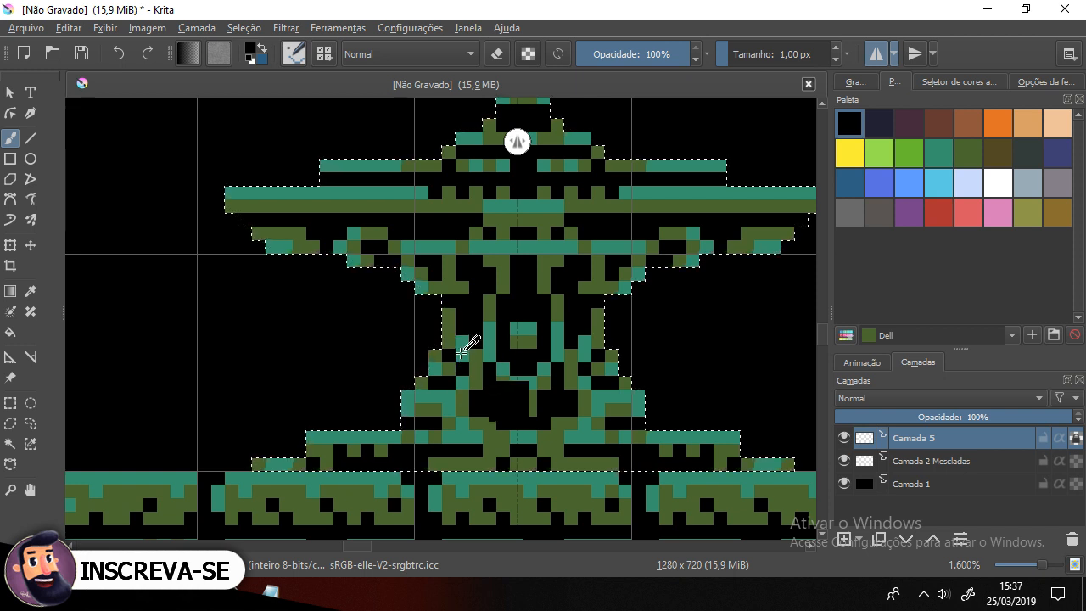
ctrl+click(464, 346)
click(449, 342)
Step: Recolour the pixels of the statue's neck just below the head
drag(437, 332, 444, 410)
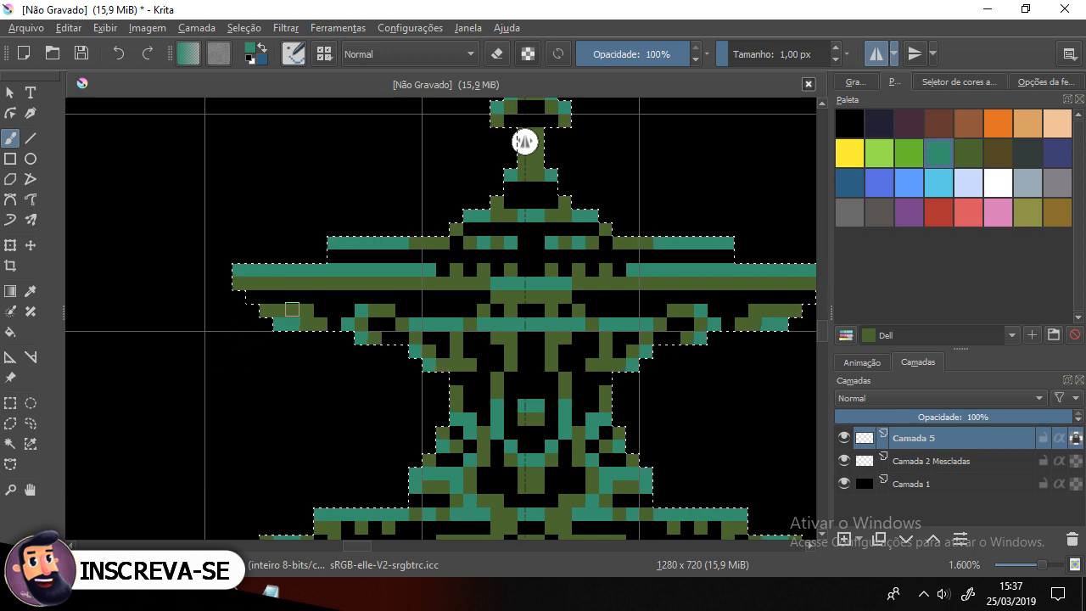
scroll(291, 312, down, 2)
scroll(291, 311, up, 2)
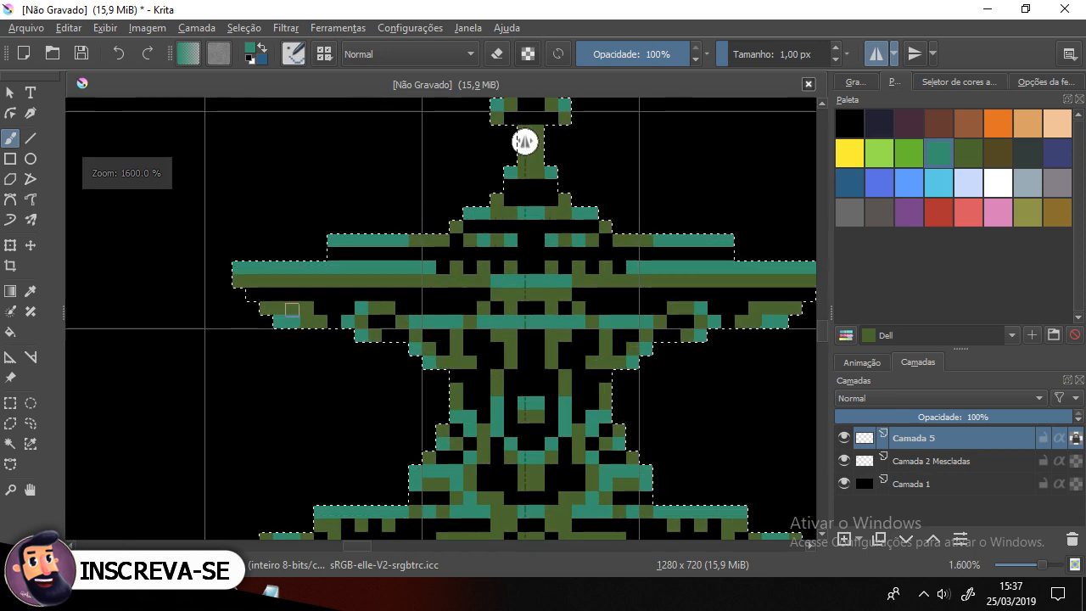
drag(540, 289, 473, 404)
ctrl+click(483, 247)
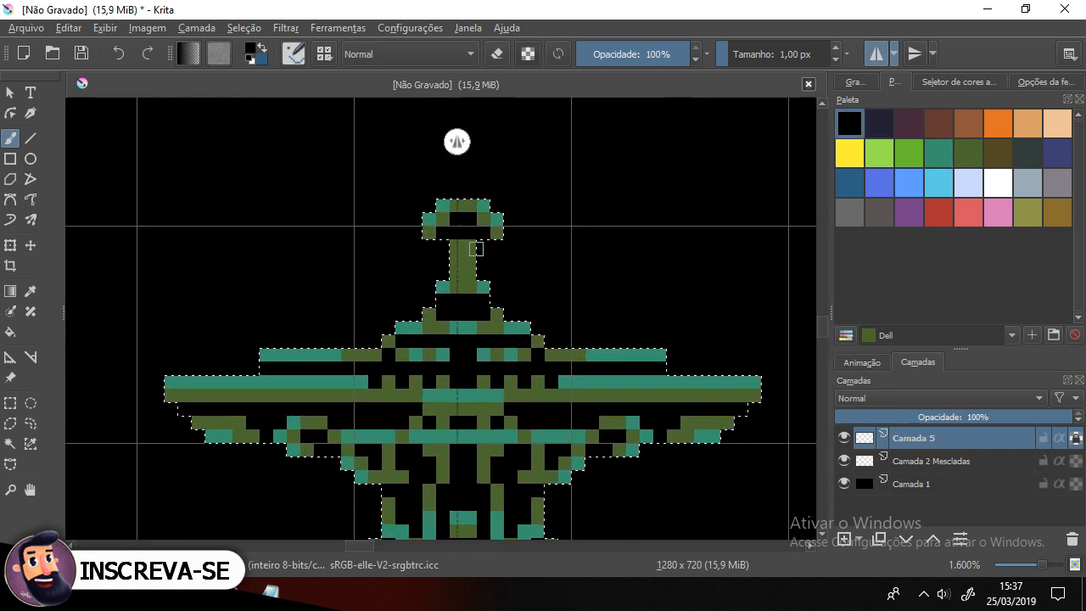
click(469, 247)
click(455, 246)
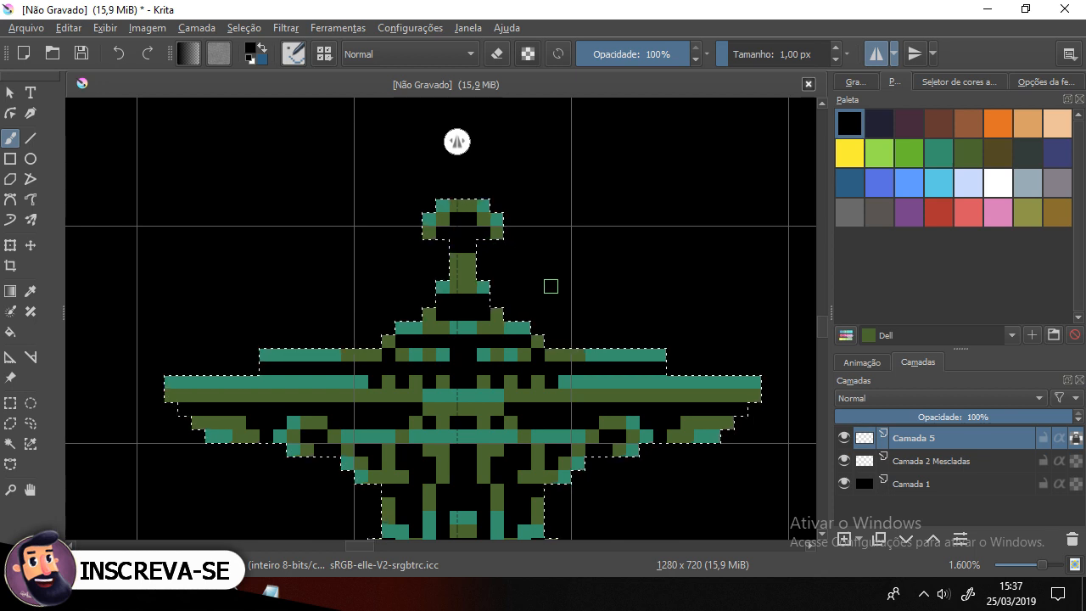
Step: Paint a short green row across the statue's upper chest below the neck, then zoom back to 800%
scroll(551, 286, down, 2)
scroll(551, 284, up, 2)
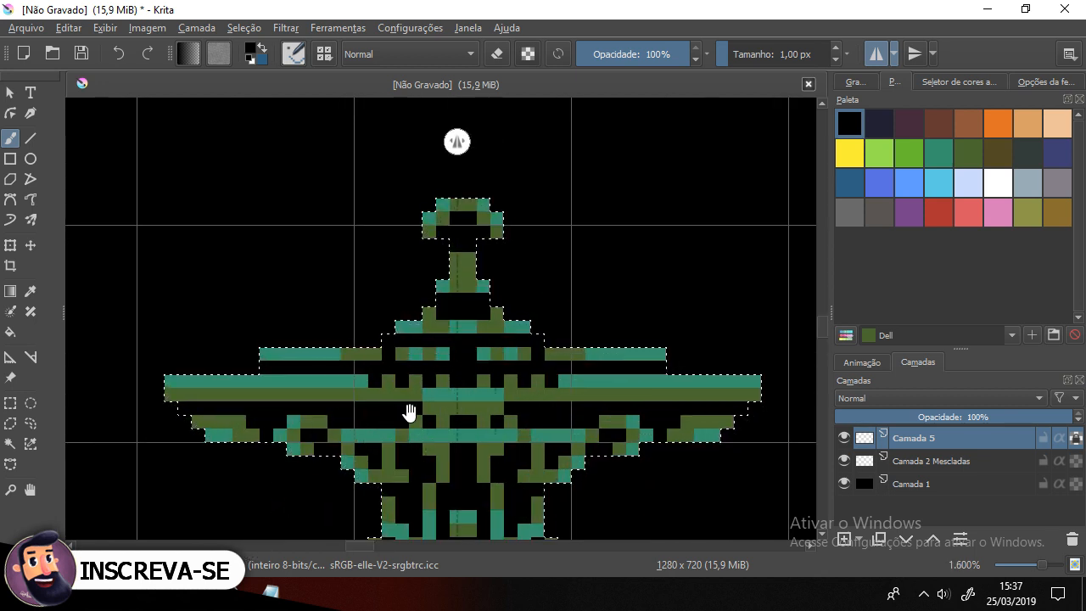
drag(409, 412, 414, 399)
ctrl+click(492, 302)
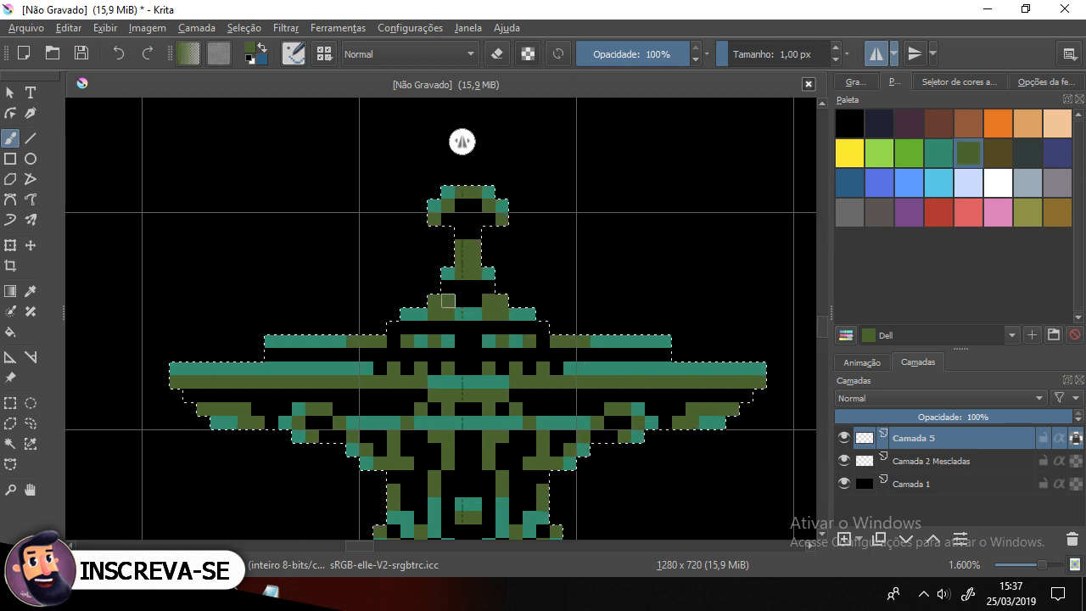
drag(461, 300, 475, 300)
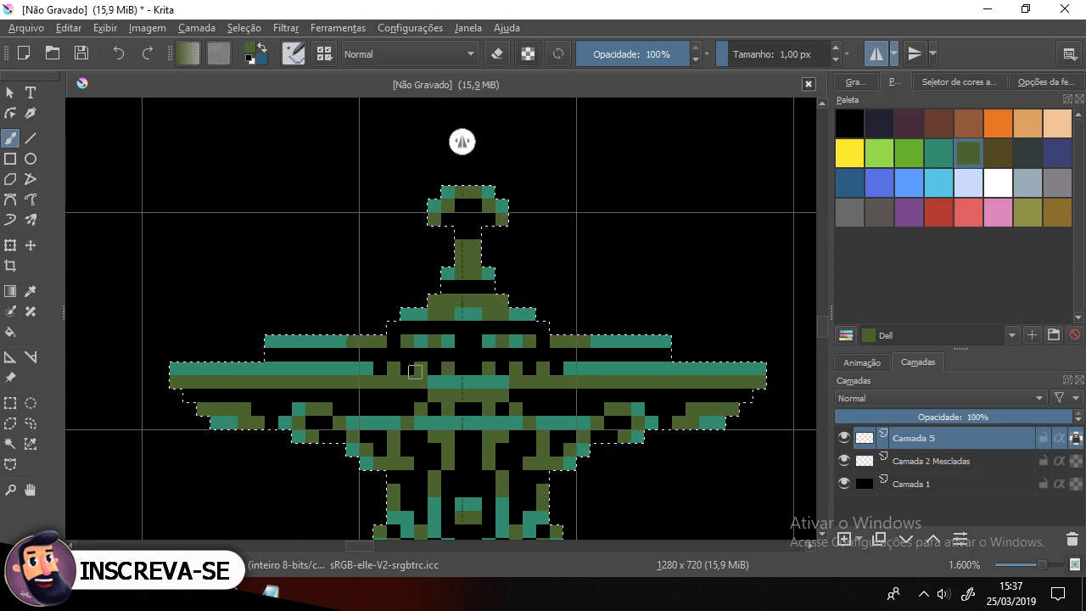
scroll(414, 371, down, 2)
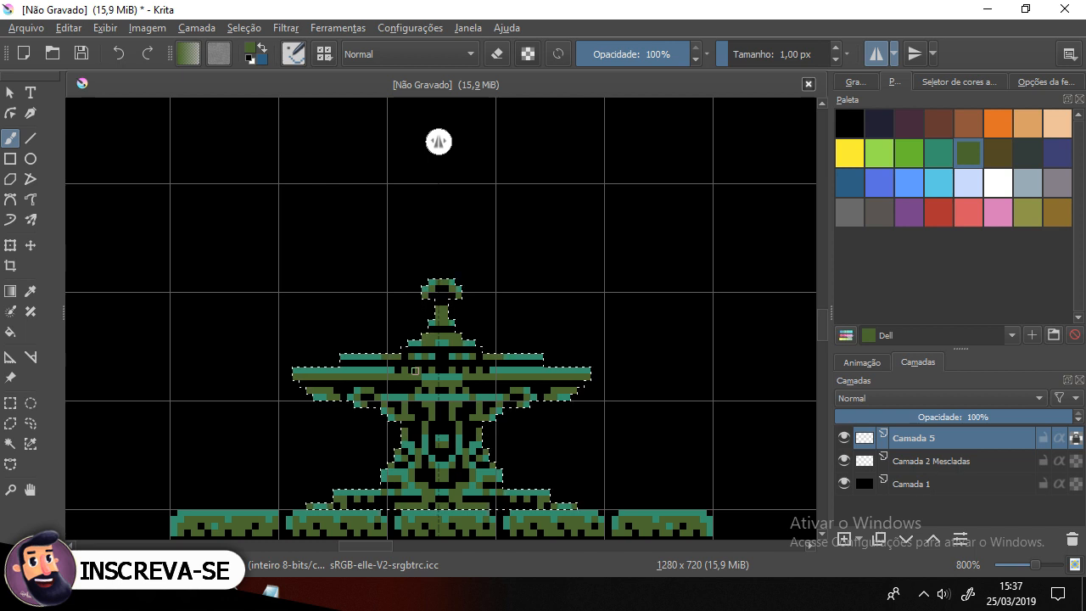
Step: Clear the selection around the statue and sample black as the foreground colour
key(ctrl+shift+a)
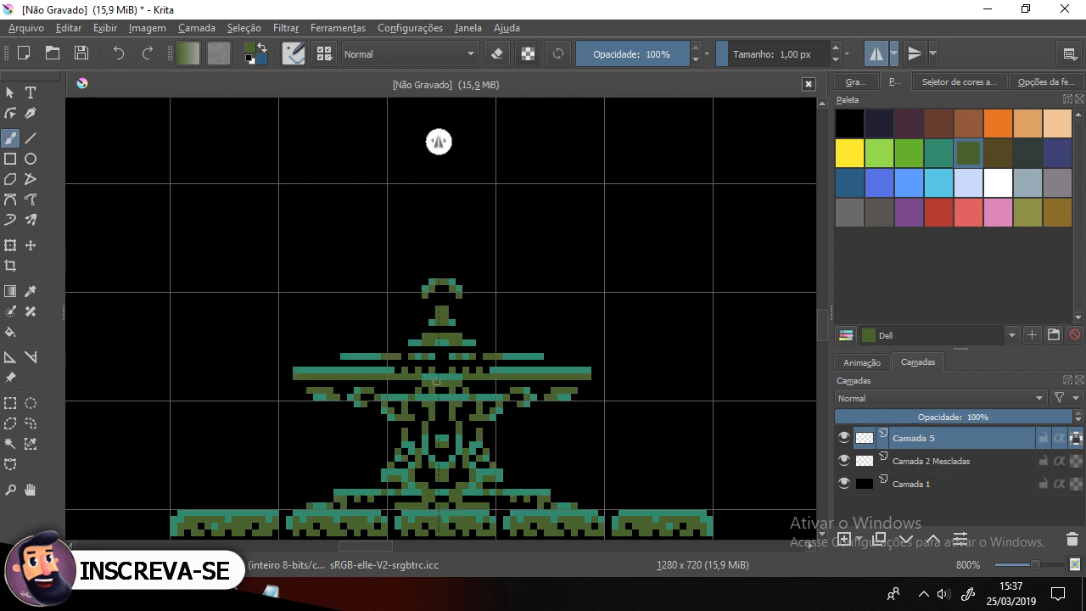
scroll(448, 382, down, 3)
scroll(506, 415, up, 2)
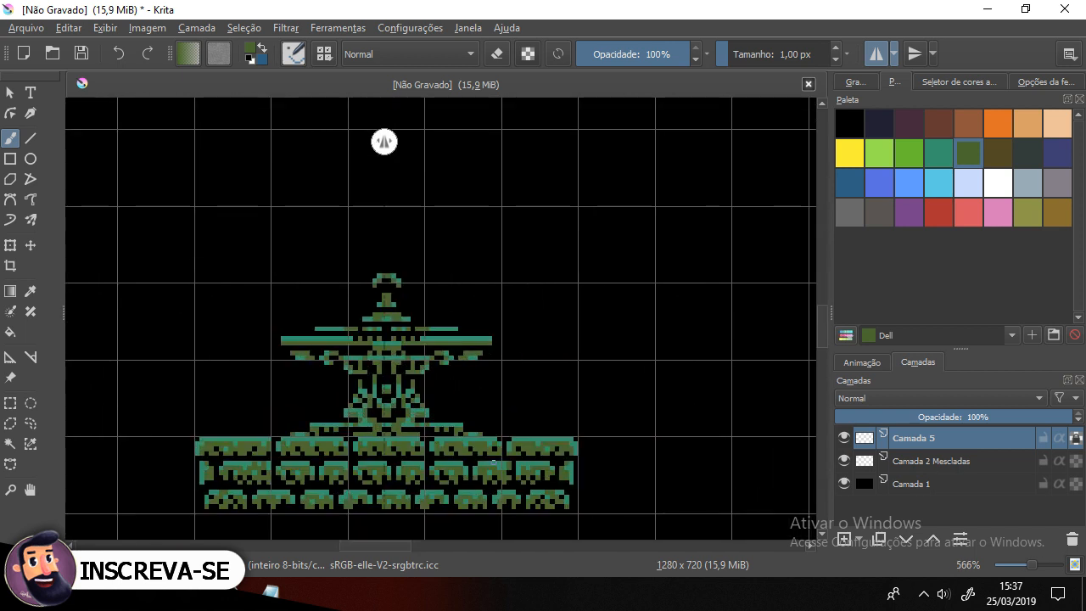
drag(469, 428, 533, 376)
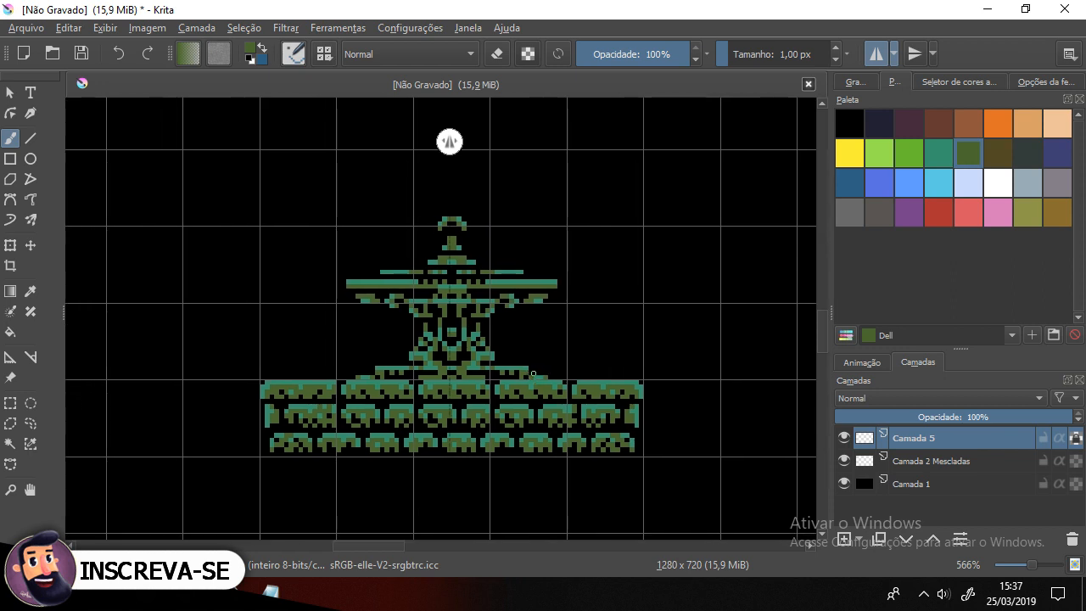
scroll(532, 376, down, 2)
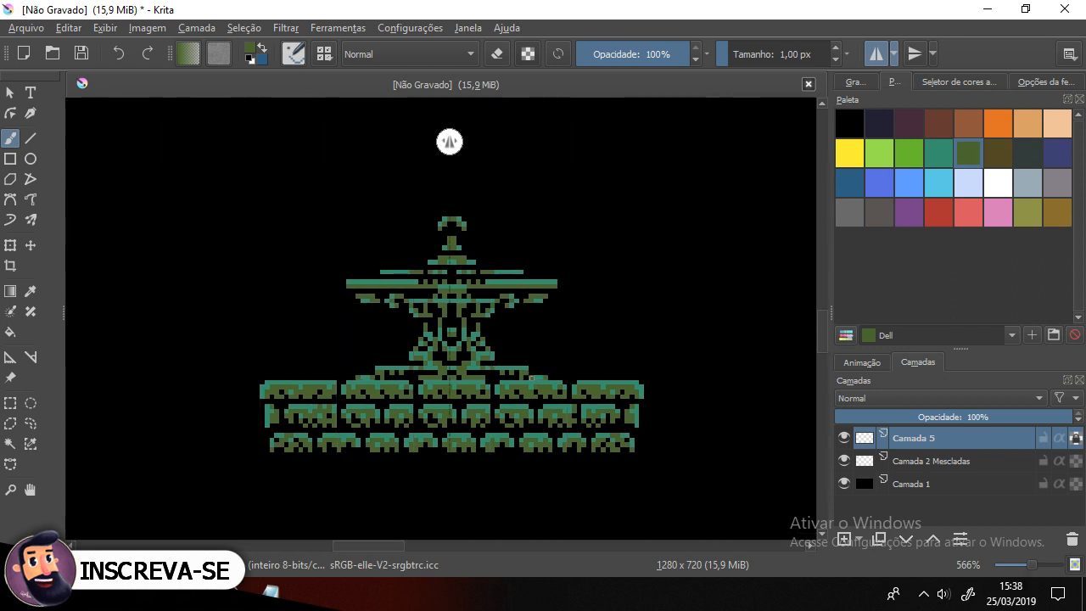
drag(582, 400, 374, 411)
drag(313, 387, 446, 381)
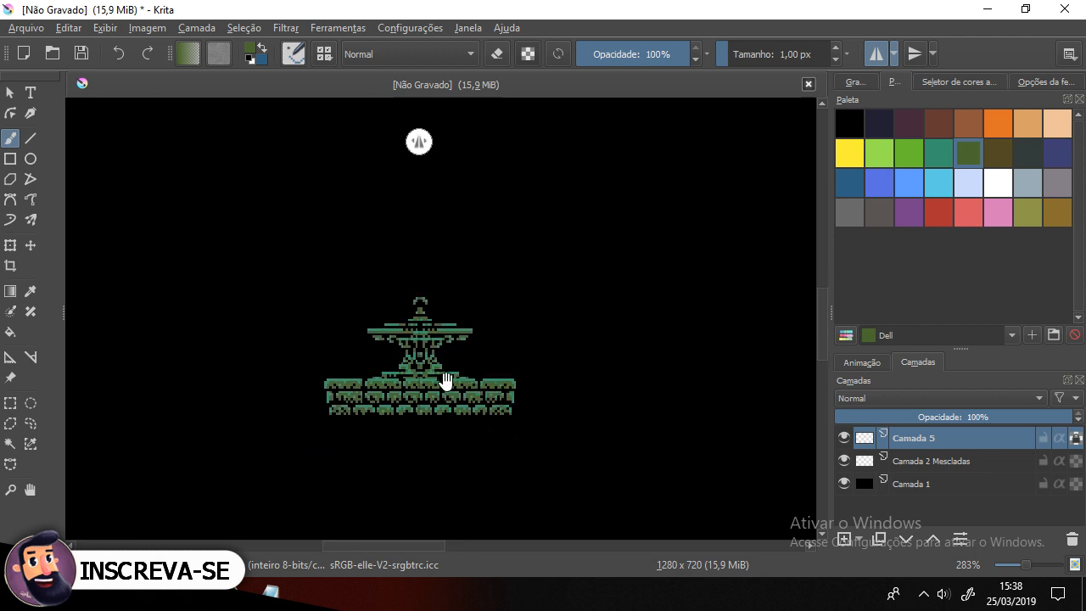
scroll(426, 381, up, 2)
scroll(428, 358, up, 1)
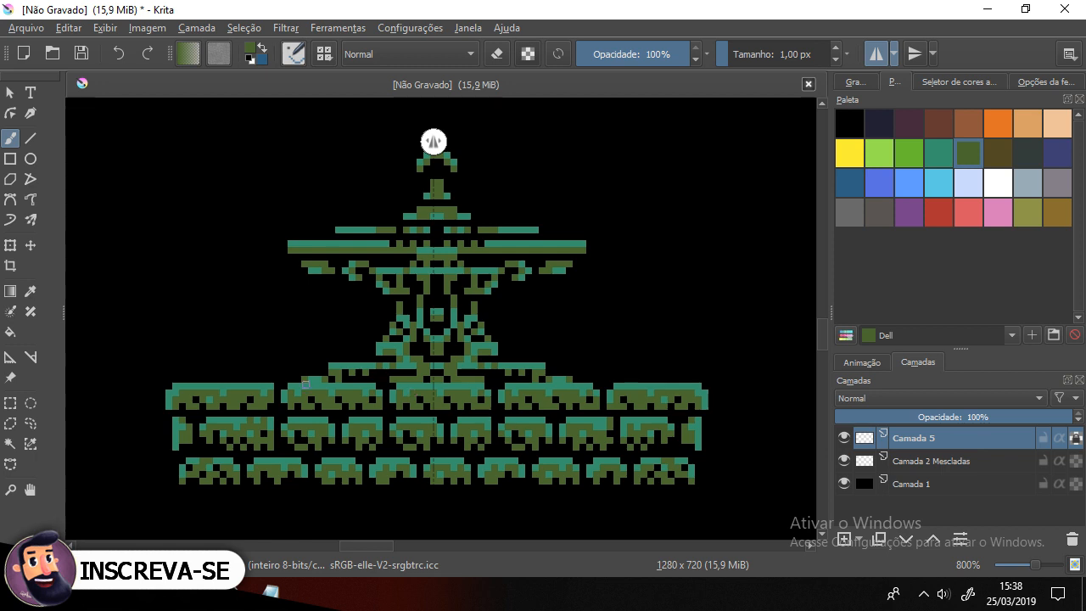
ctrl+click(291, 303)
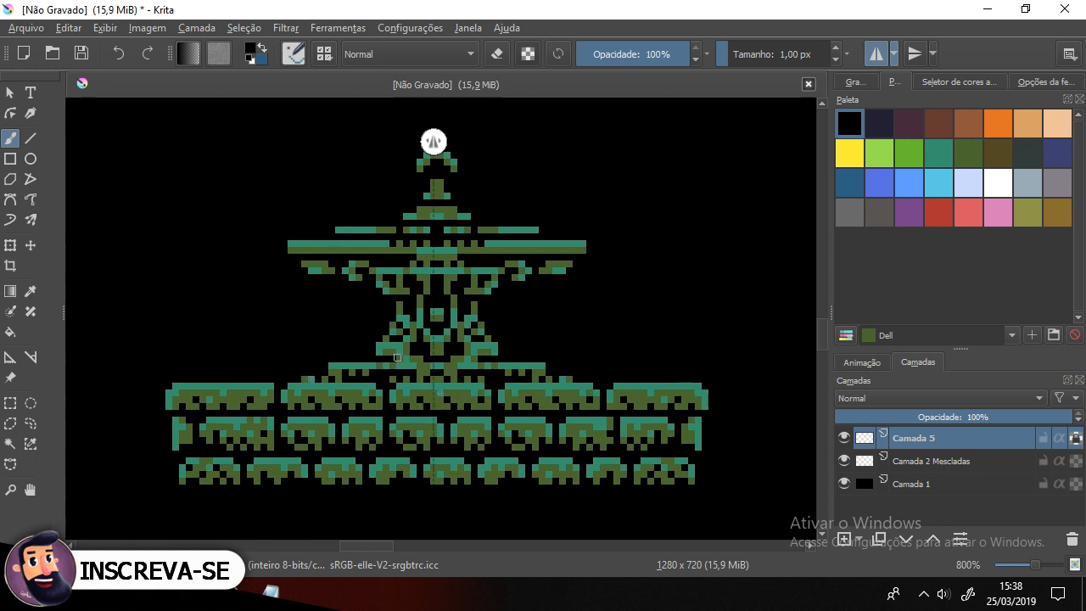
scroll(396, 357, down, 3)
mouse_move(449, 364)
mouse_down()
mouse_move(439, 490)
mouse_move(432, 456)
mouse_move(410, 442)
mouse_up()
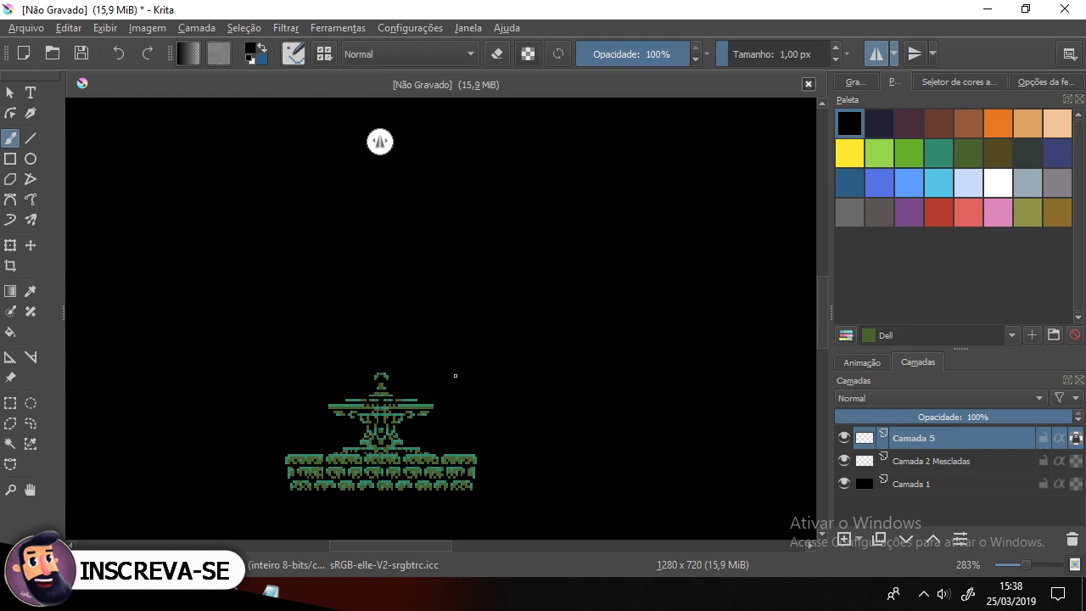
drag(453, 375, 426, 348)
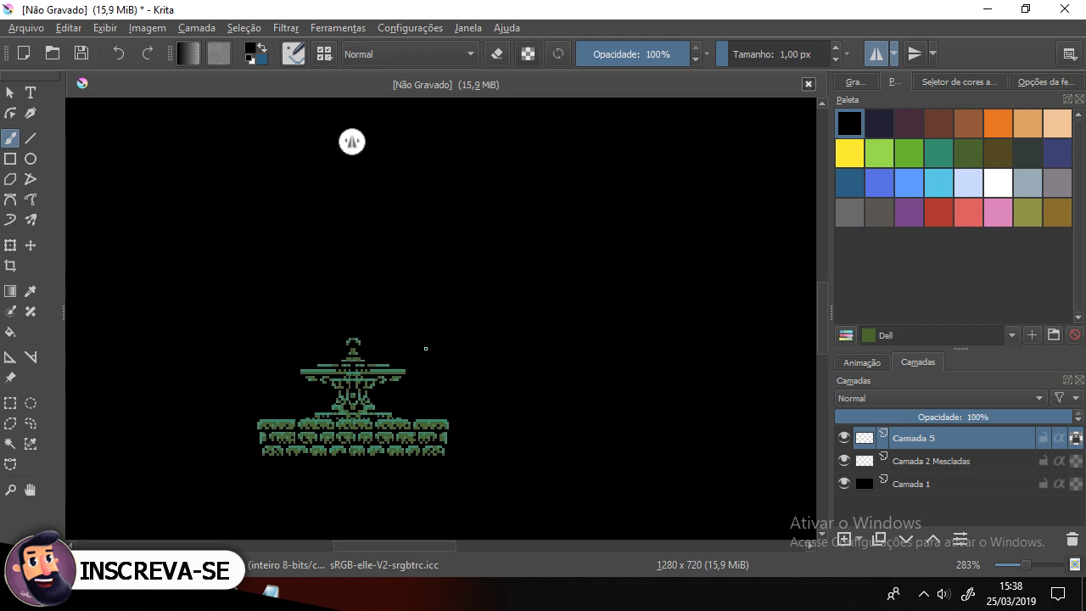
Step: Add a new empty layer directly above the background layer Camada 1
click(909, 488)
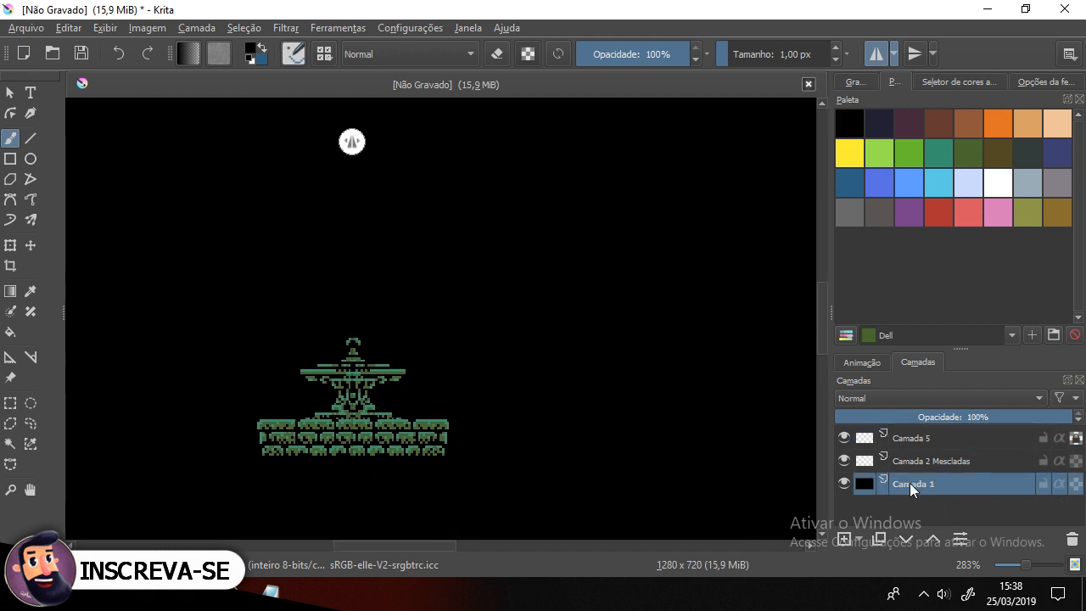
click(842, 461)
click(842, 461)
click(843, 461)
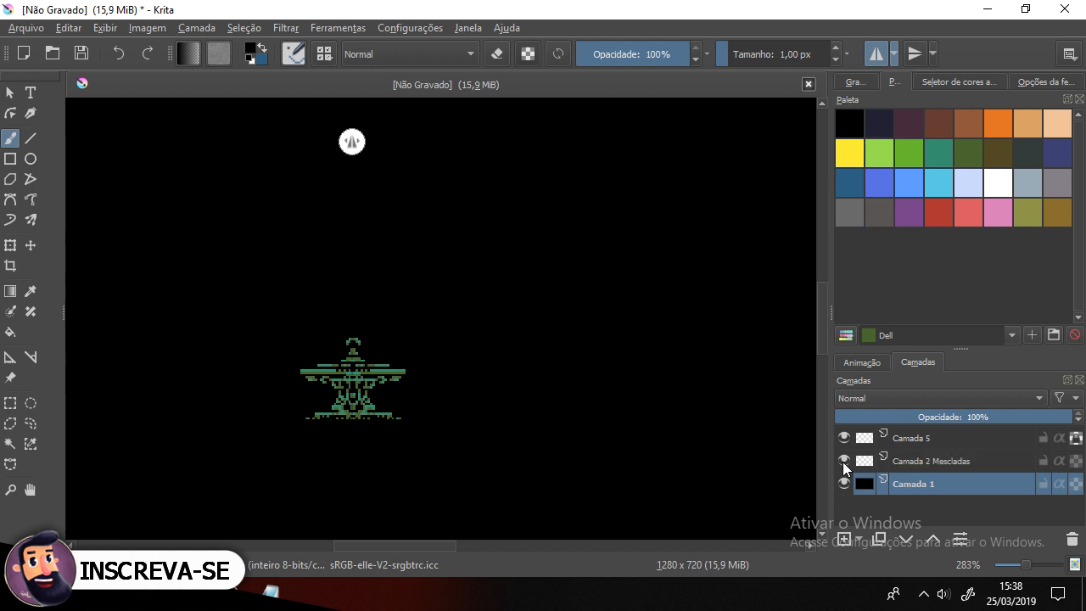
click(842, 461)
click(841, 438)
click(840, 438)
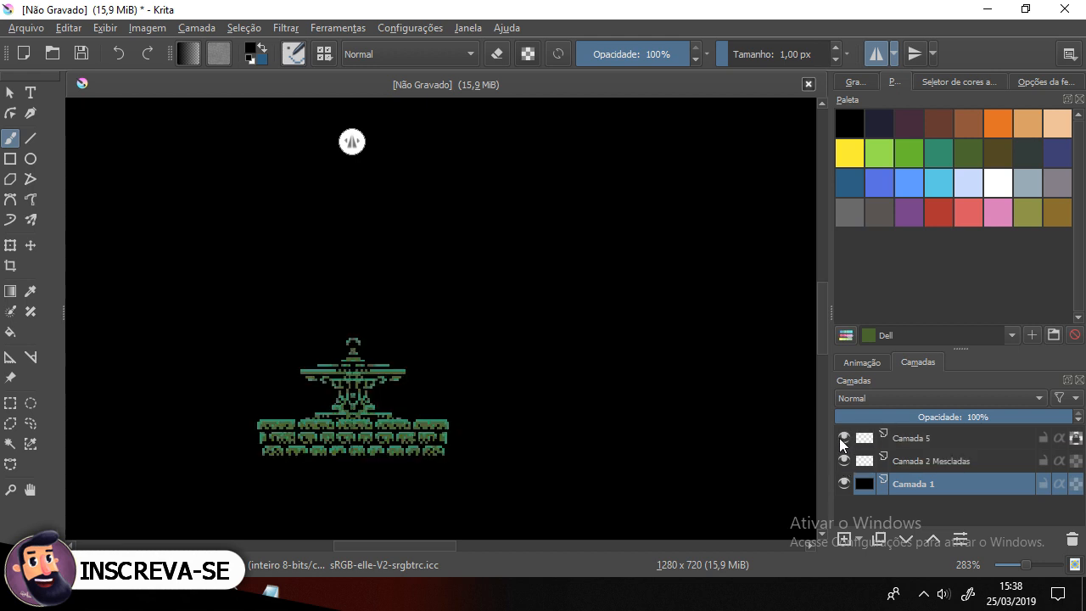
click(844, 540)
Step: Turn on the canvas grid and draw a square selection about one grid cell in size, above-left of the statue
drag(254, 336, 400, 314)
key(ctrl+shift+apostrophe)
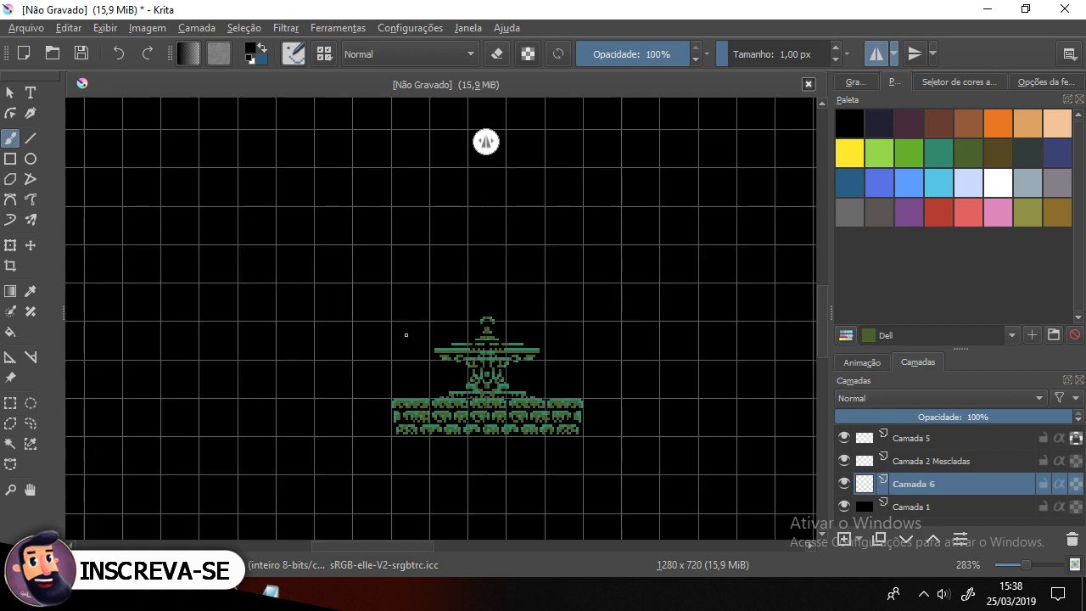
scroll(458, 285, up, 2)
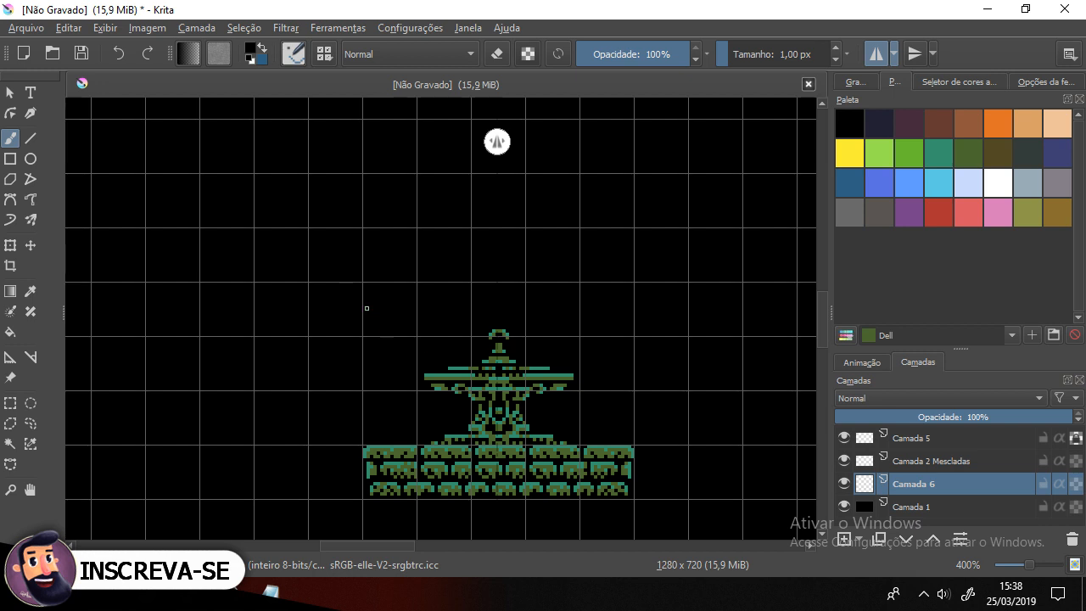
click(11, 403)
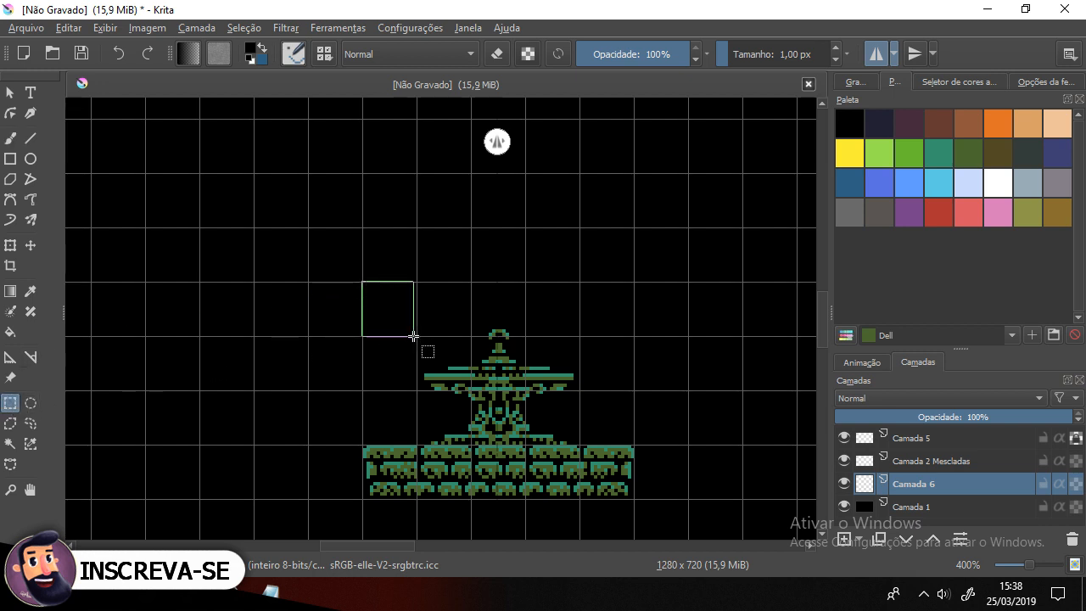
drag(416, 337, 416, 337)
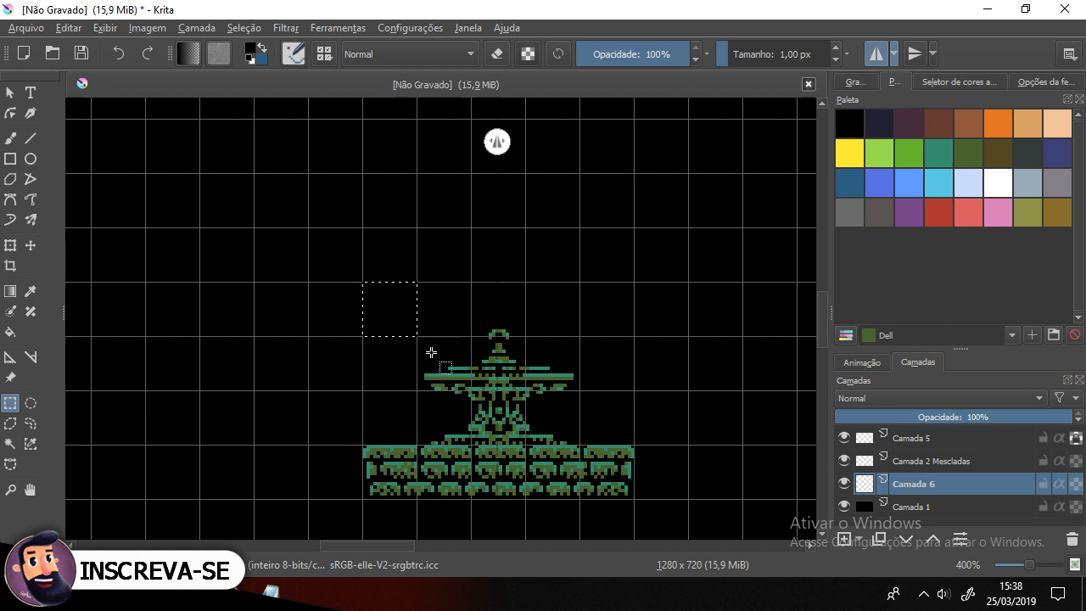
Step: Fill the square selection with black using the Fill tool
click(10, 331)
ctrl+click(337, 313)
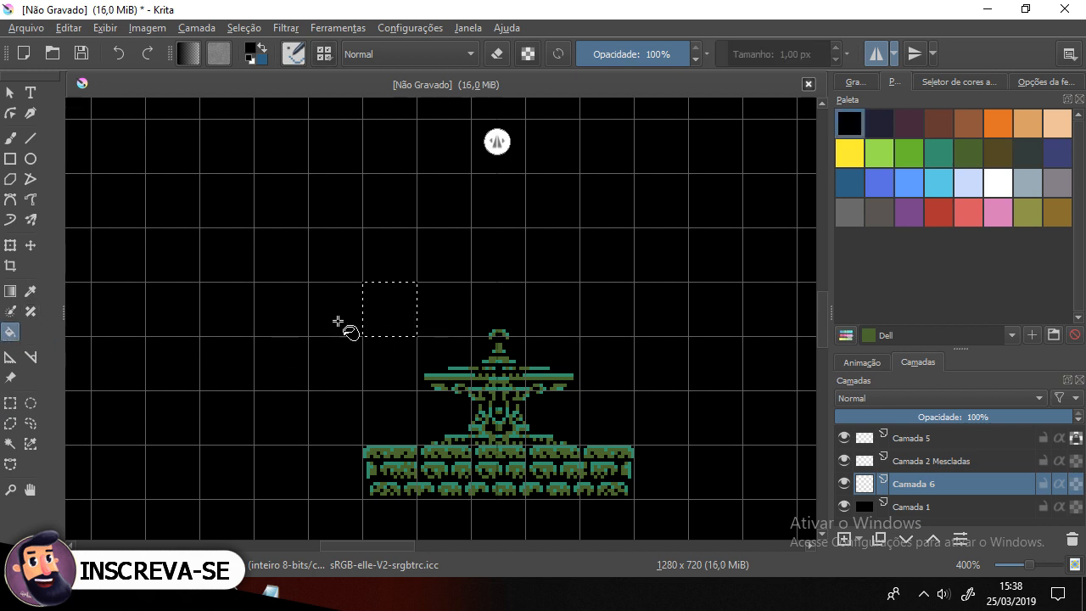
click(393, 311)
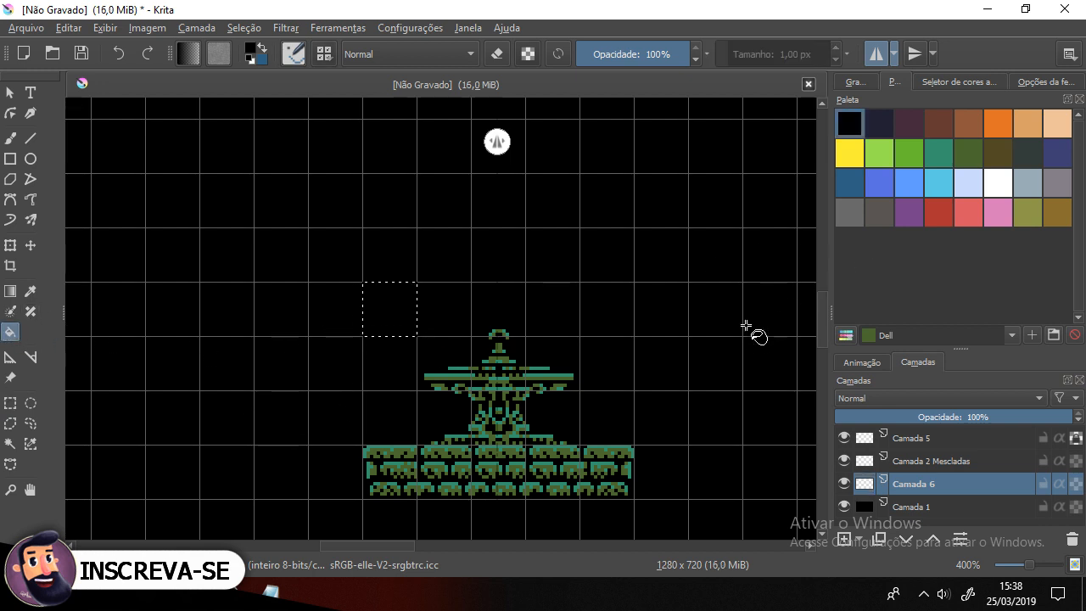
Step: Switch to the Brush tool and pick the Elf green palette swatch, glancing at the advanced colour selector
click(11, 138)
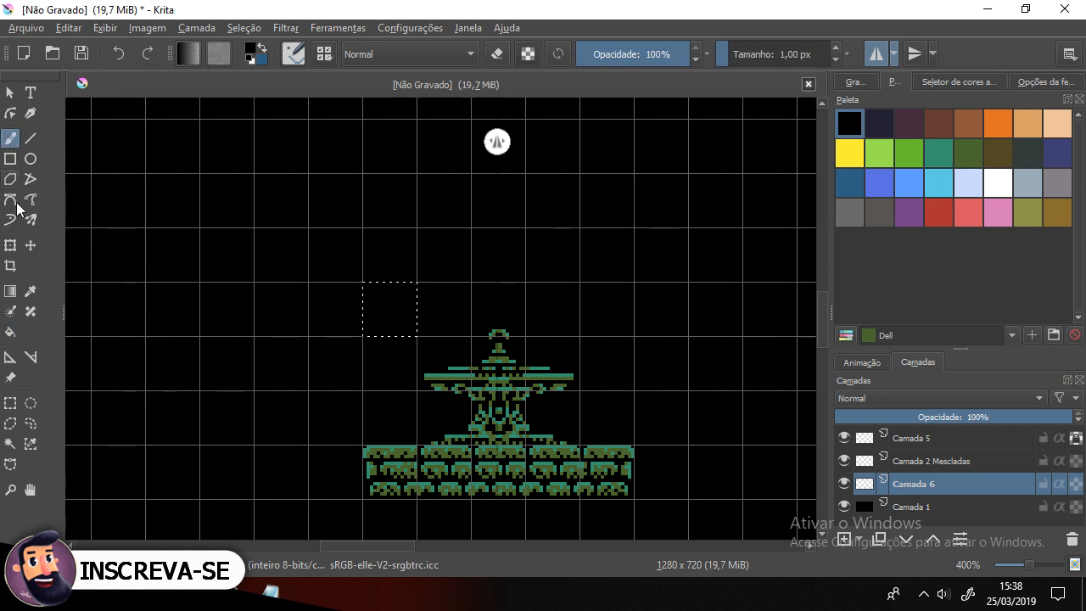
ctrl+click(399, 452)
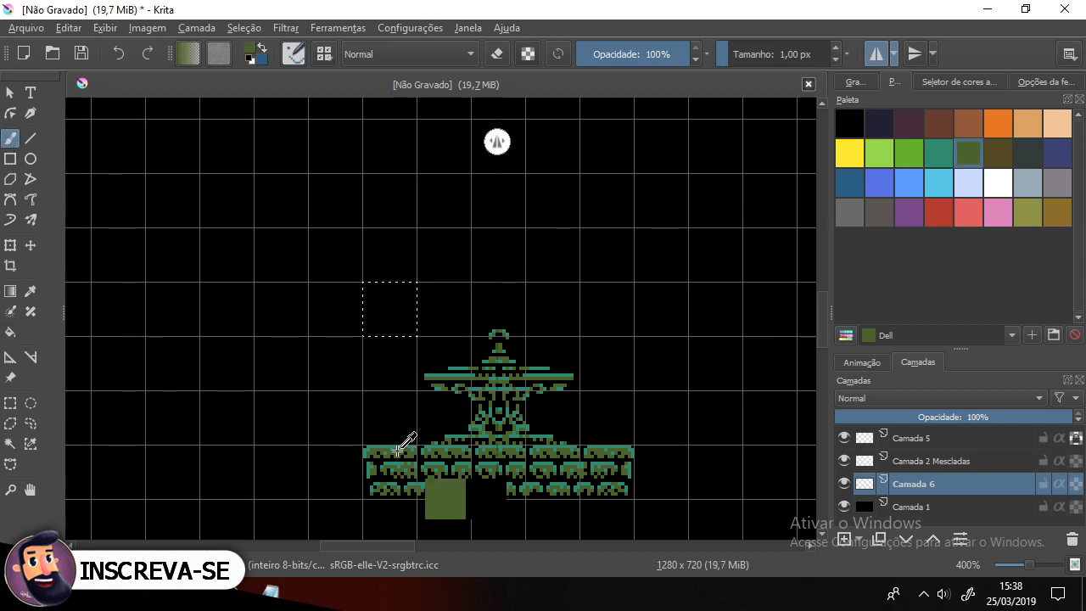
click(938, 157)
click(940, 81)
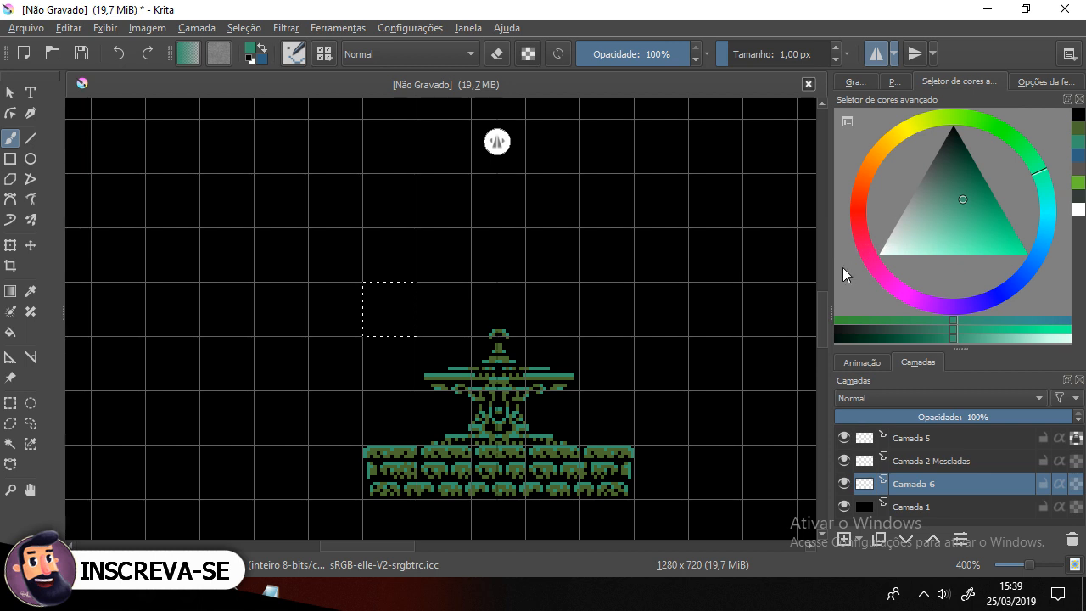
click(864, 82)
click(886, 84)
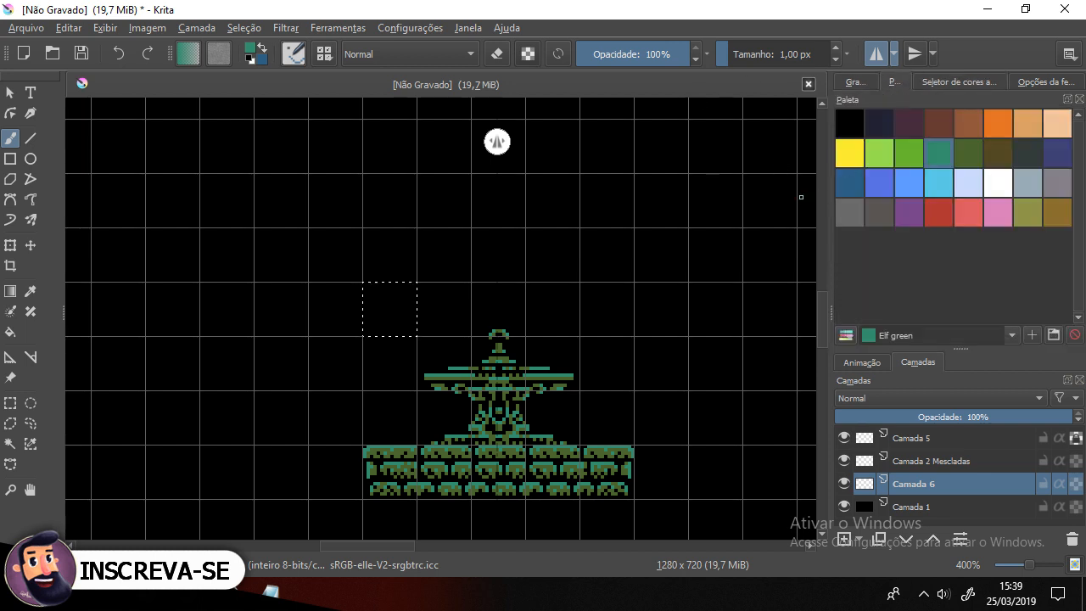
Step: Compare several palette colours and choose Brown as the foreground colour, zooming to 800%
click(939, 215)
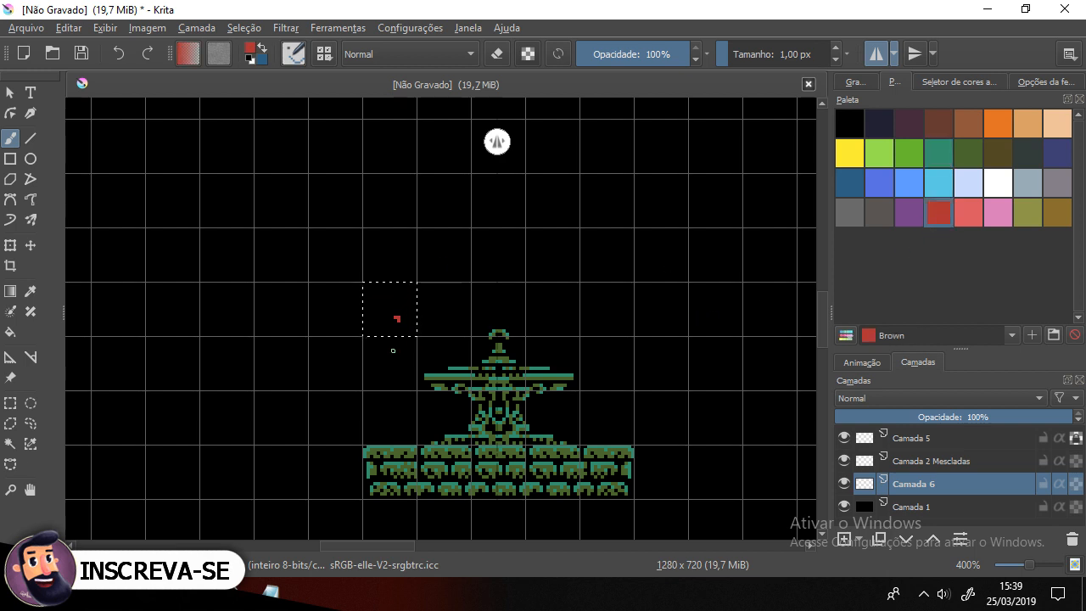
click(999, 127)
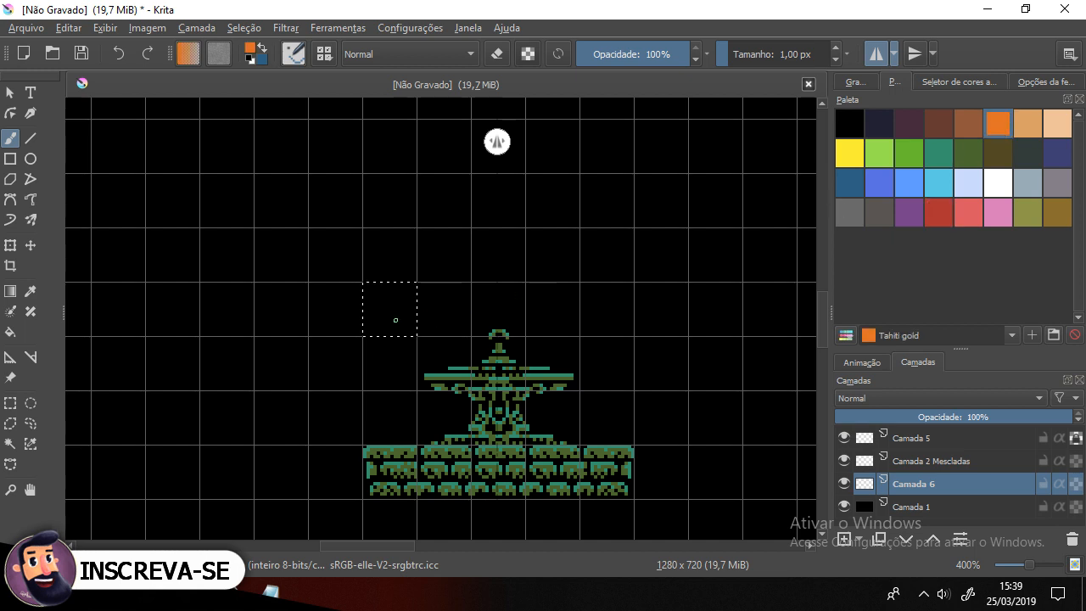
click(954, 131)
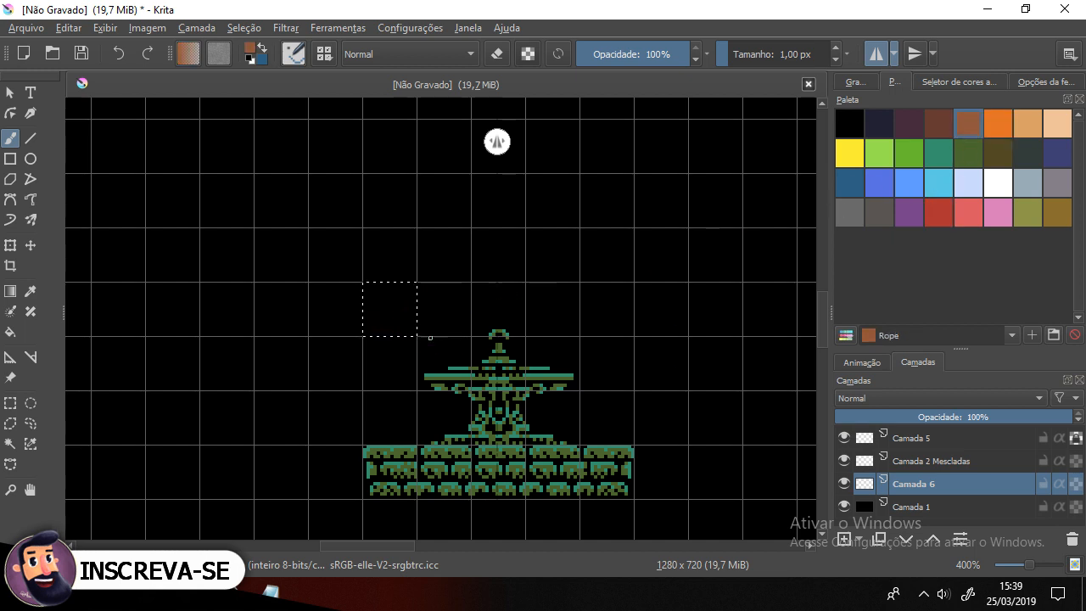
click(967, 212)
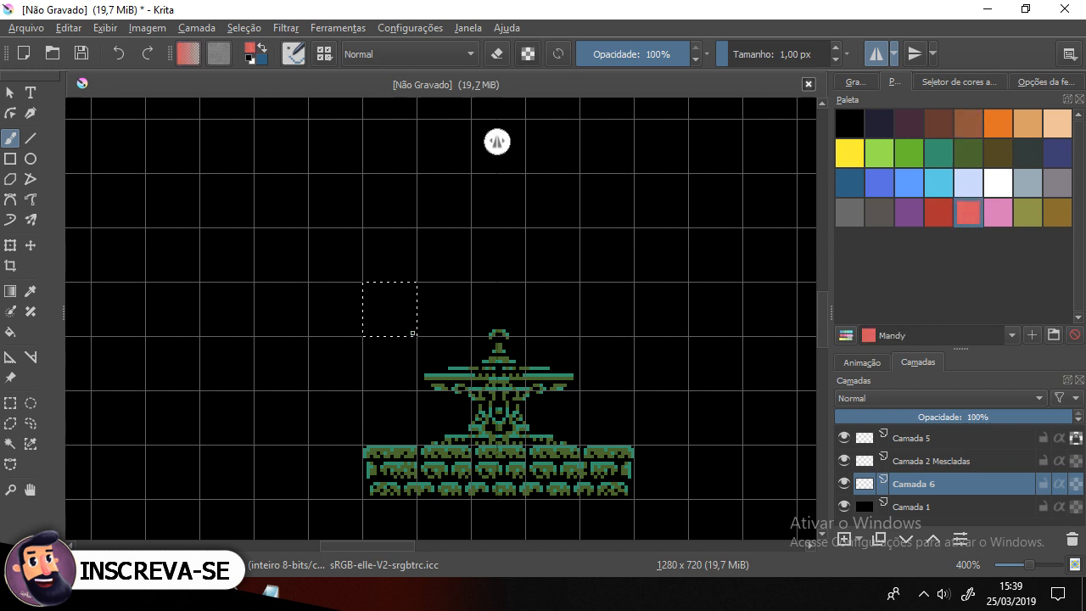
click(946, 214)
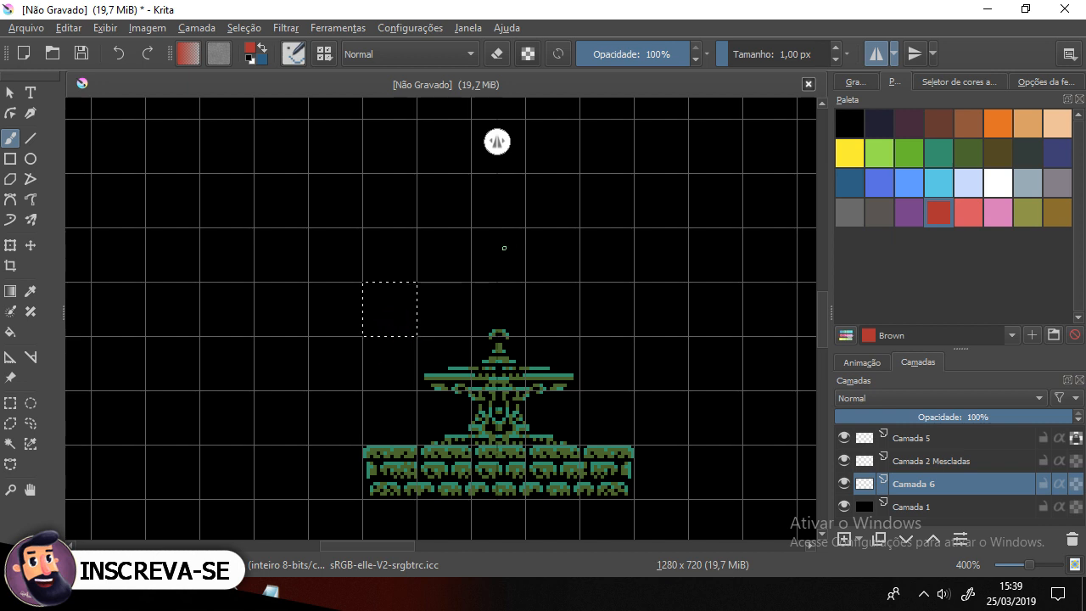
scroll(425, 290, up, 1)
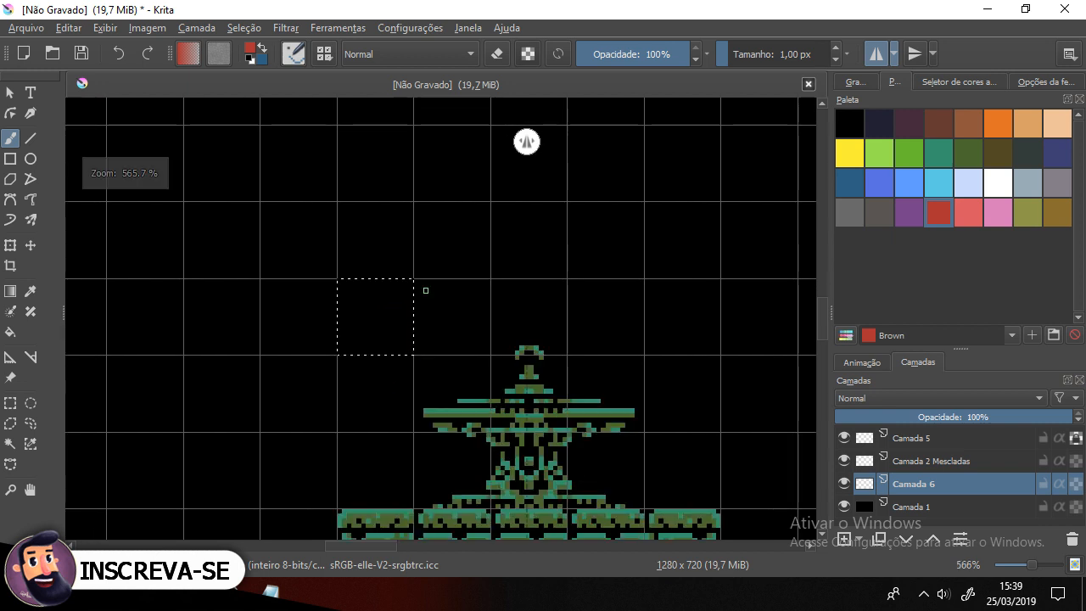
click(965, 213)
drag(388, 325, 439, 360)
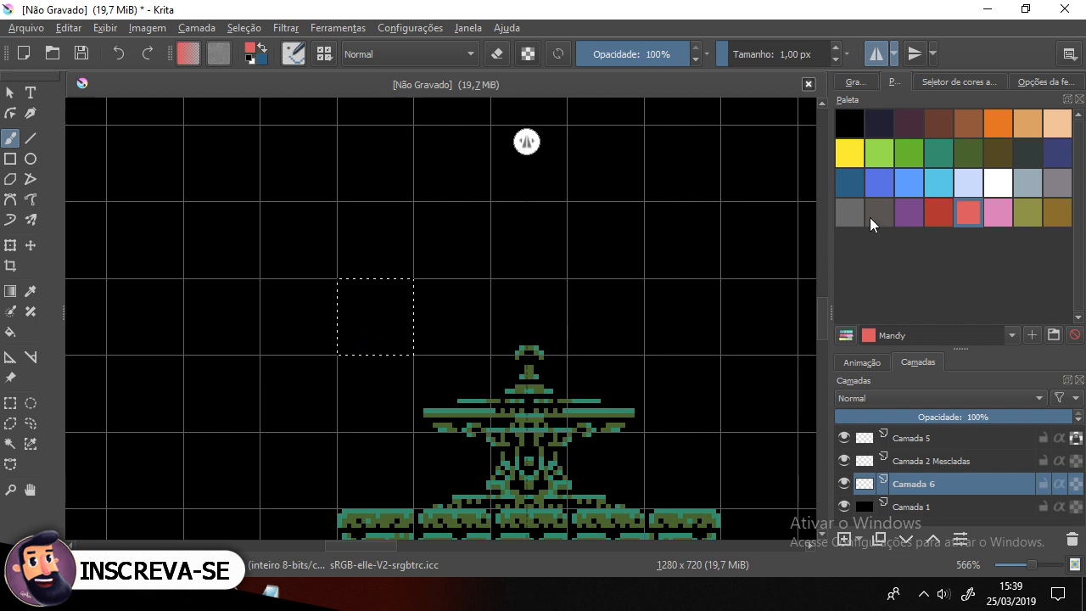
click(938, 212)
scroll(359, 302, up, 1)
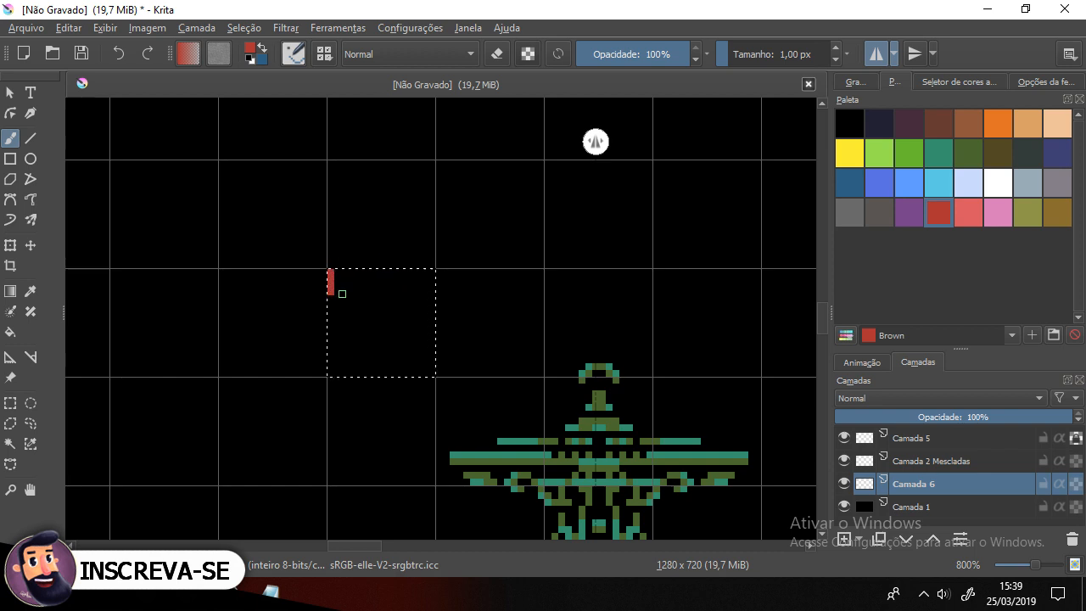
Step: Paint the selected tile with the Brown colour as three horizontal bands separated by thin black rows
mouse_move(340, 274)
mouse_down()
mouse_move(350, 276)
mouse_move(344, 288)
mouse_up()
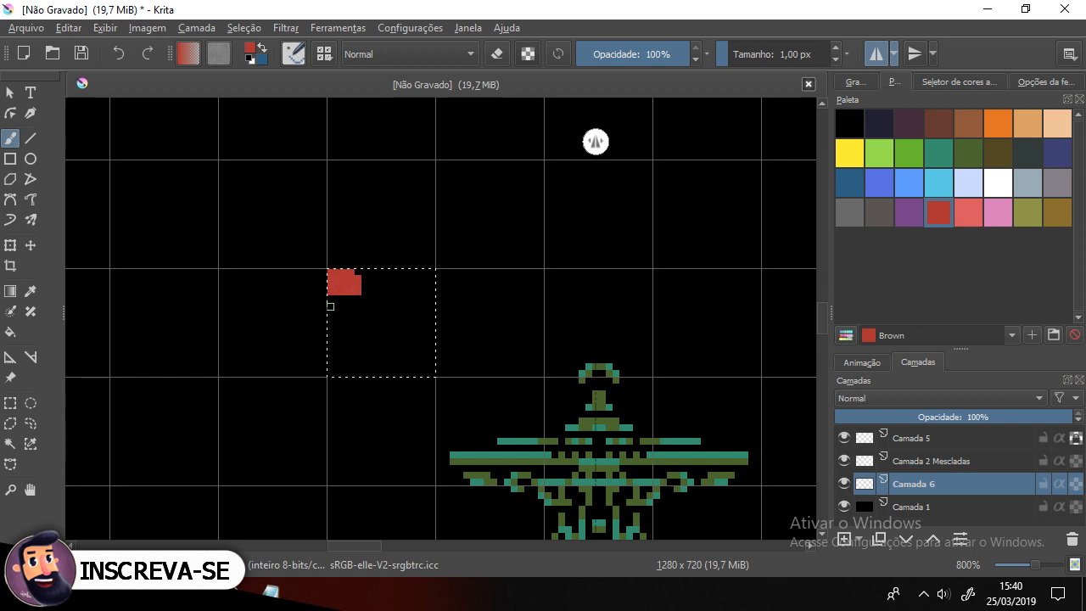
mouse_move(332, 308)
mouse_down()
mouse_move(331, 320)
mouse_move(352, 315)
mouse_up()
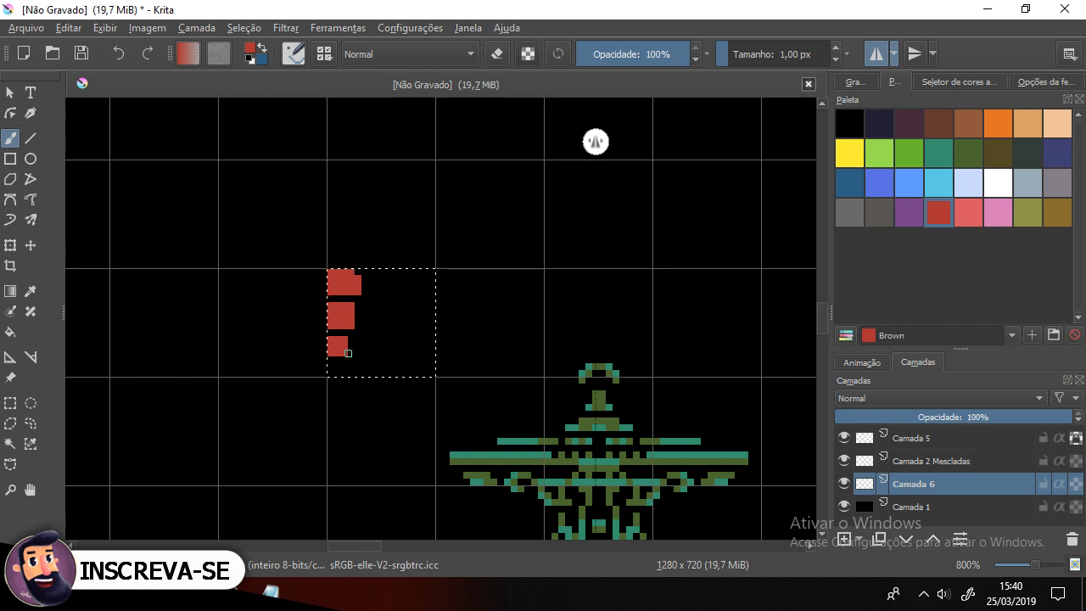
mouse_move(345, 360)
mouse_down()
mouse_move(330, 359)
mouse_move(351, 345)
mouse_move(358, 366)
mouse_up()
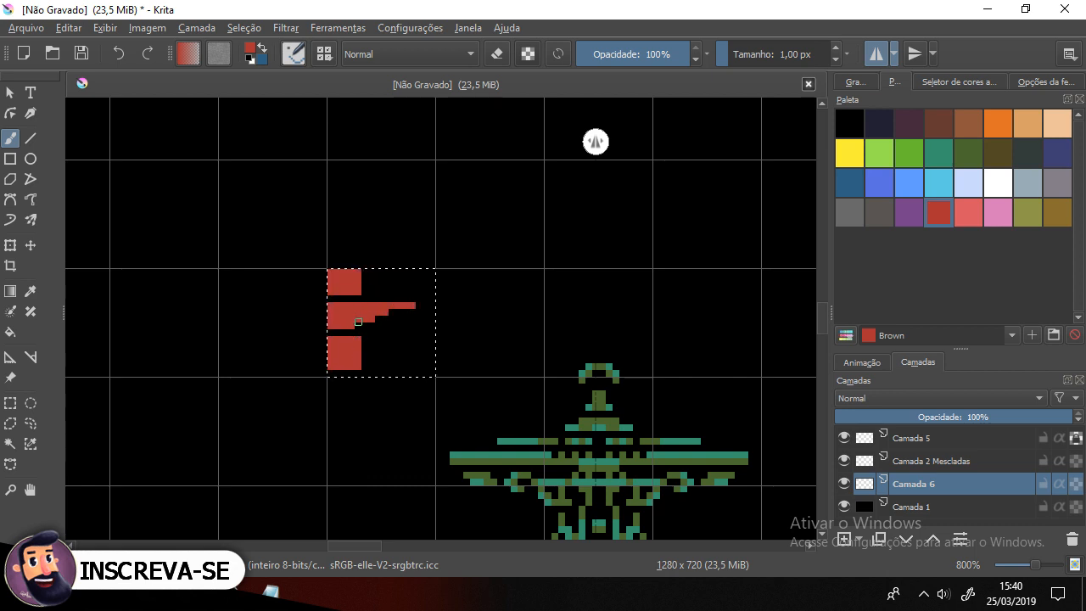
drag(368, 324, 425, 321)
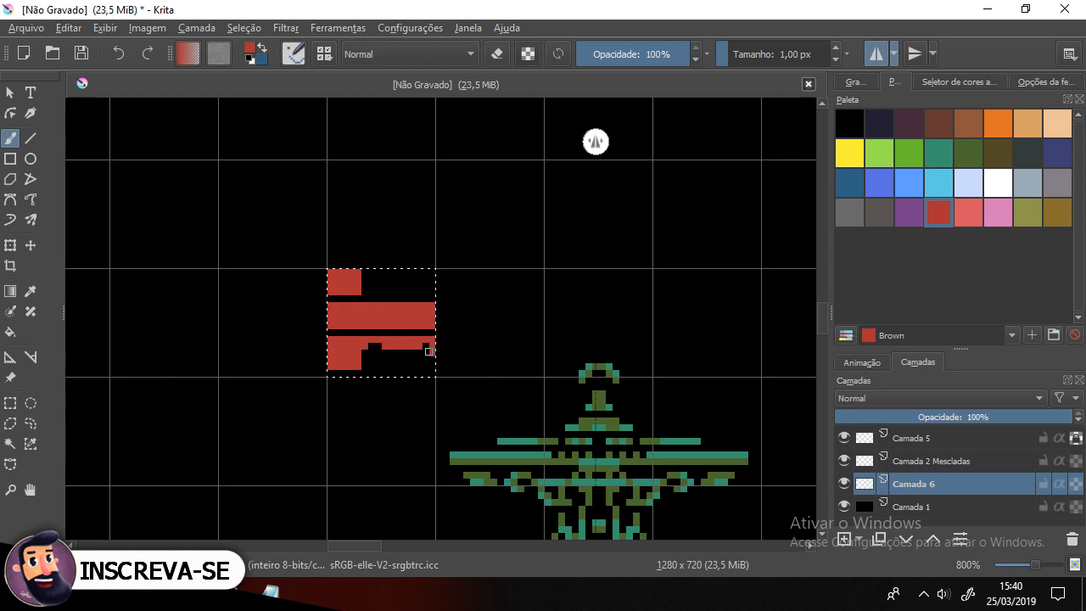
drag(424, 344, 376, 358)
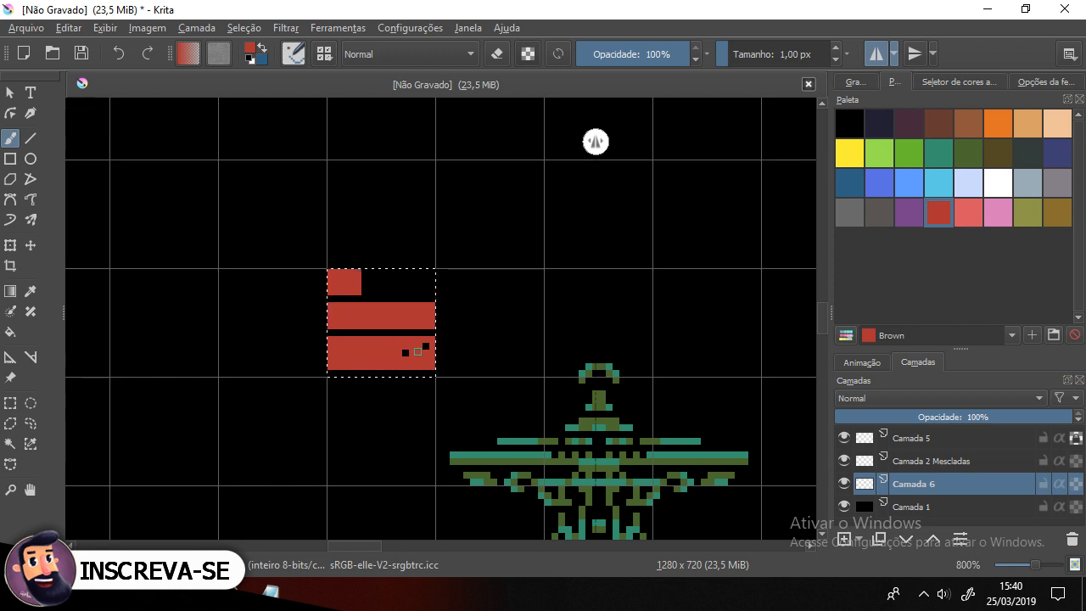
drag(423, 290, 438, 281)
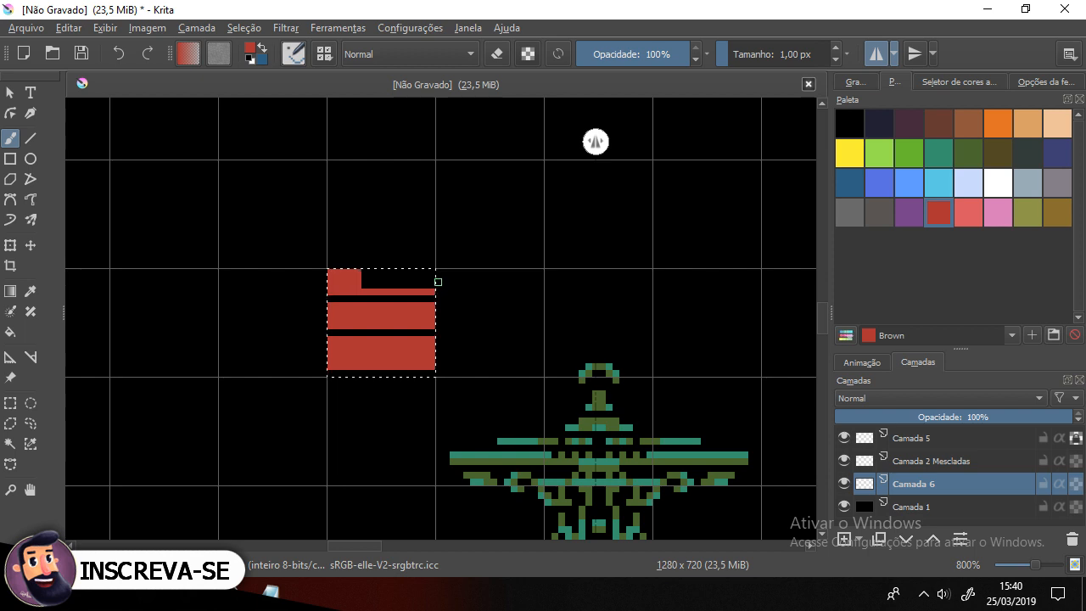
Step: Switch to black and paint brick joints and dark pits into the brown bands of the tile
ctrl+click(493, 263)
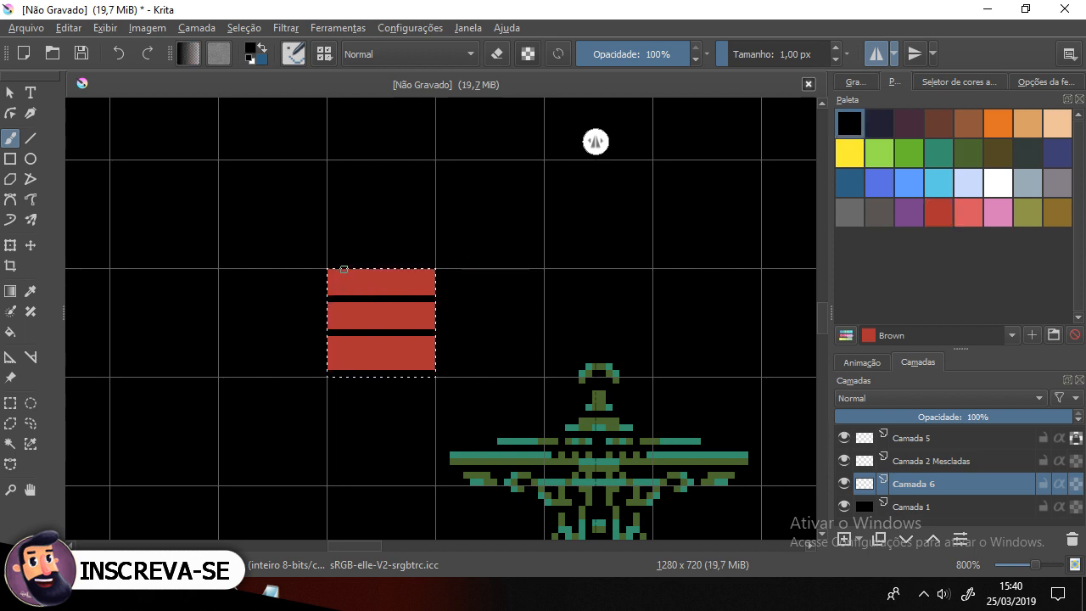
drag(341, 268, 343, 288)
mouse_move(394, 268)
mouse_down()
mouse_move(391, 296)
mouse_move(394, 270)
mouse_up()
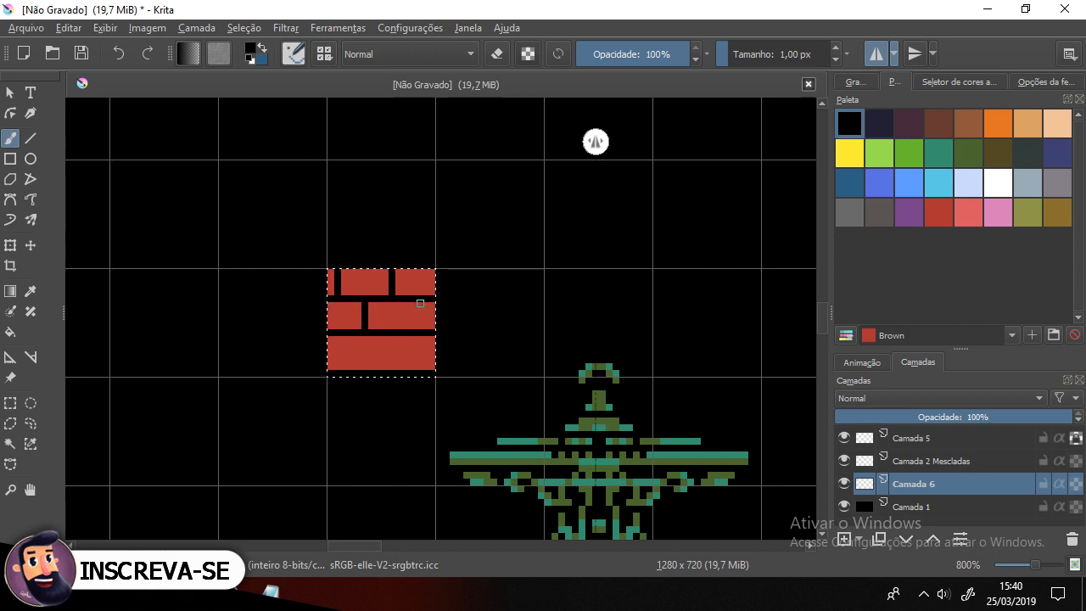
drag(419, 306, 418, 327)
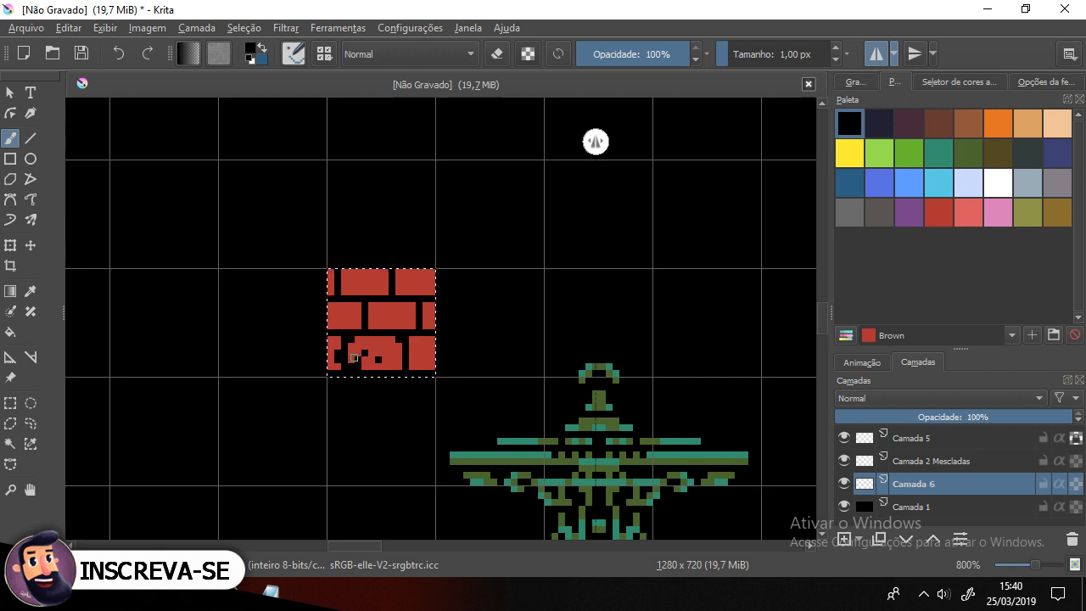
drag(353, 357, 399, 362)
drag(340, 319, 332, 326)
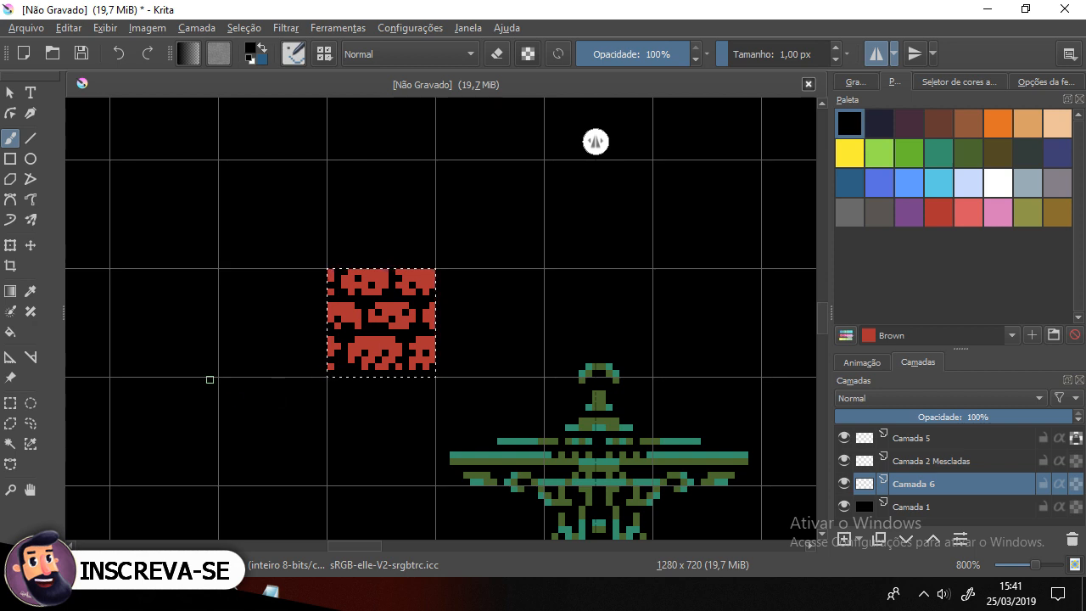
Step: Test several palette swatches on the tile, undoing a test stroke, then paint Tahiti gold highlights onto the bricks
scroll(251, 360, down, 3)
scroll(251, 360, up, 2)
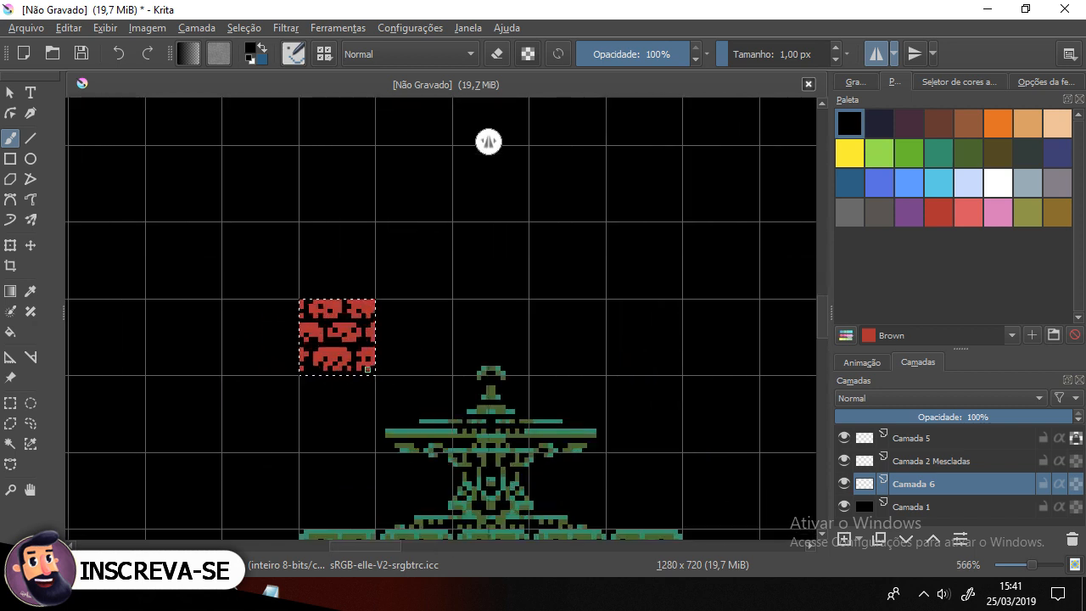
scroll(355, 341, up, 1)
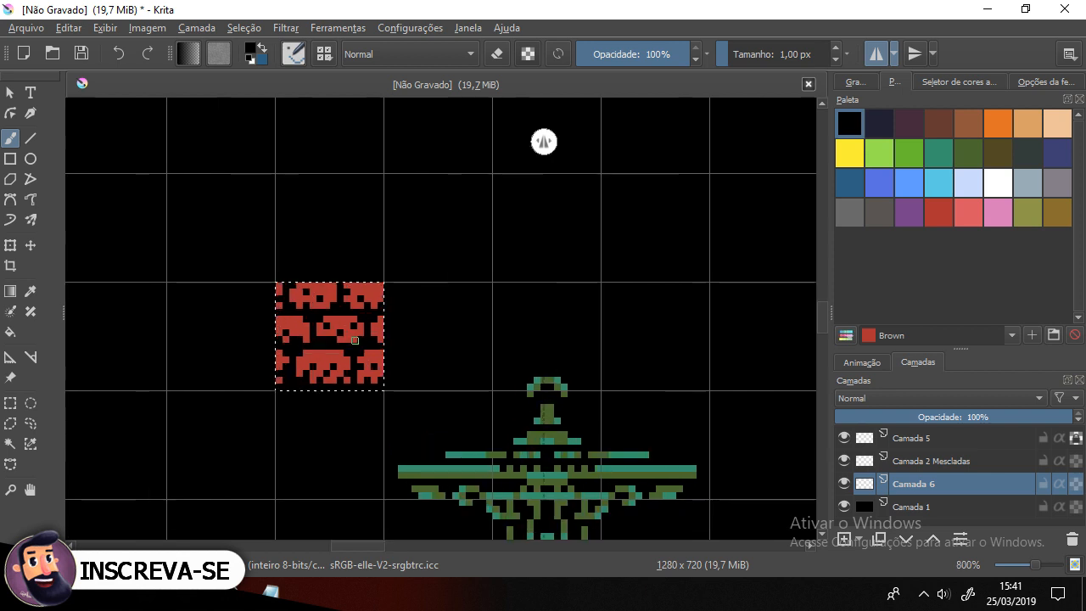
click(969, 210)
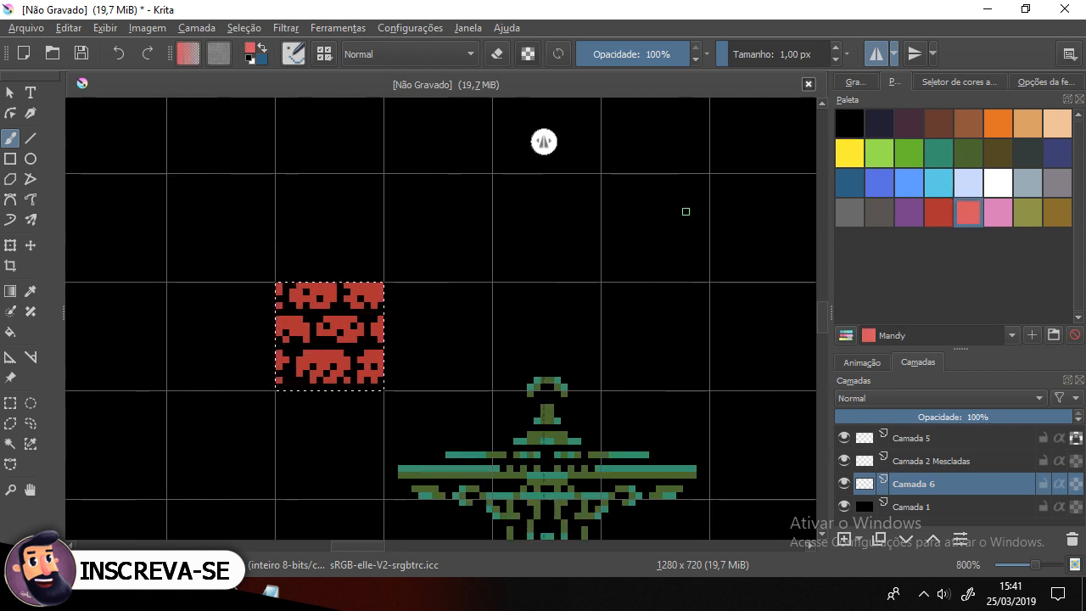
drag(300, 286, 293, 298)
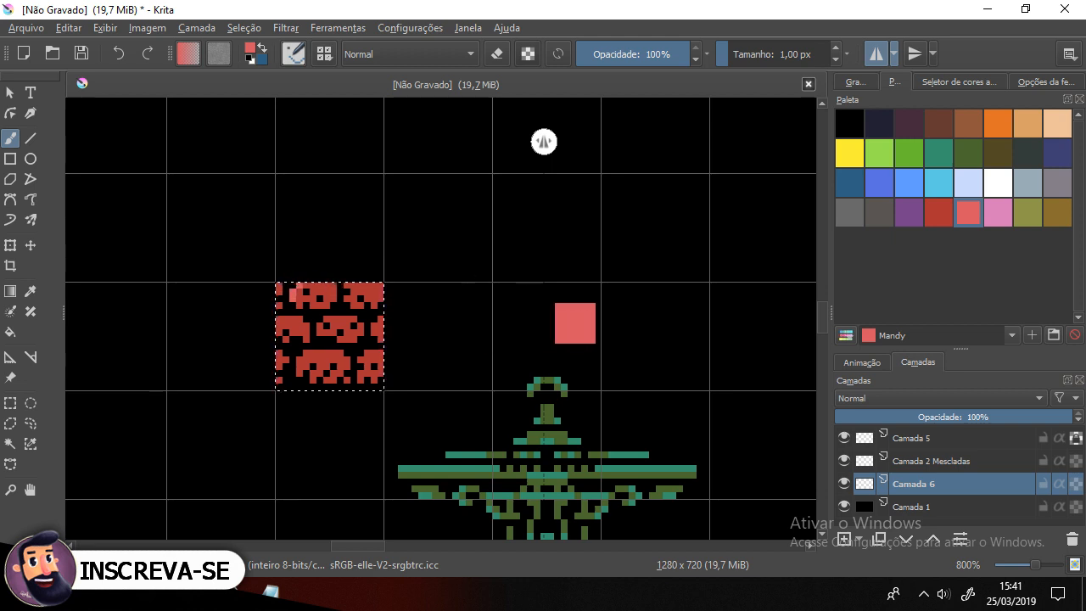
click(998, 123)
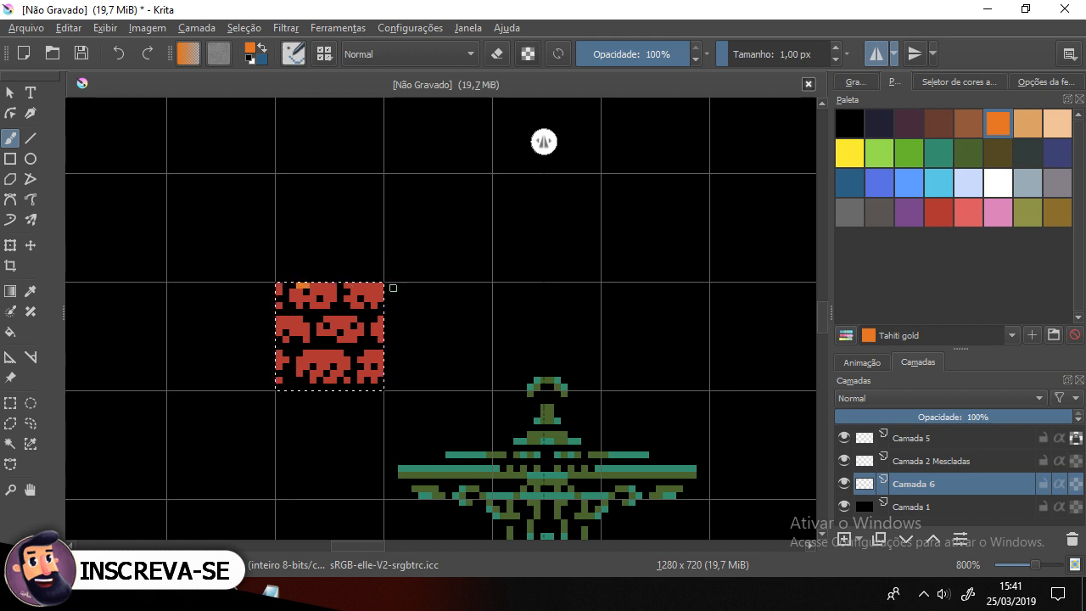
click(974, 124)
click(1023, 125)
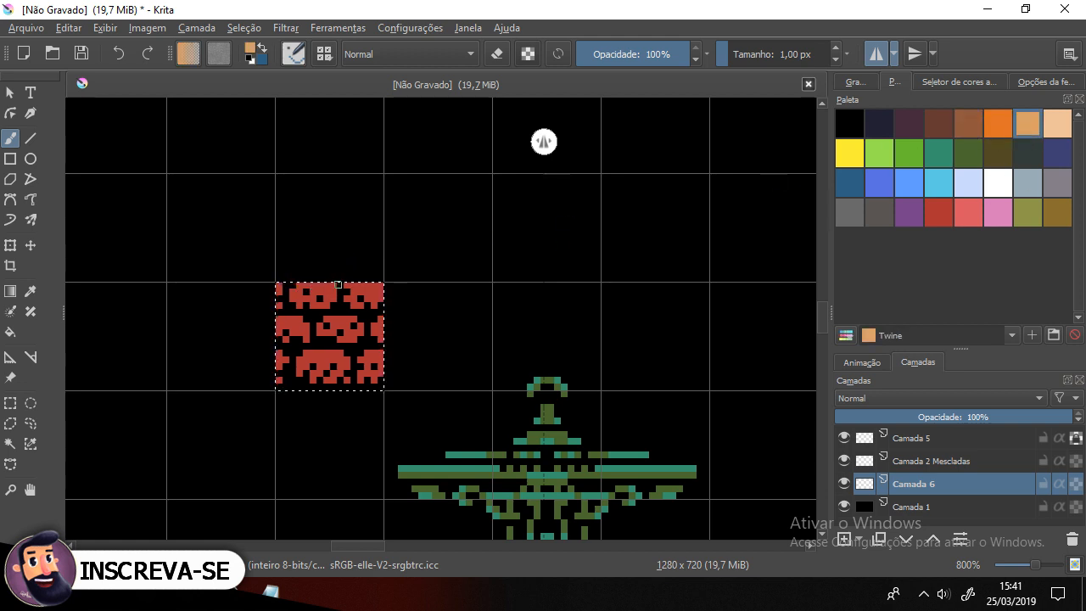
click(324, 285)
key(ctrl+z)
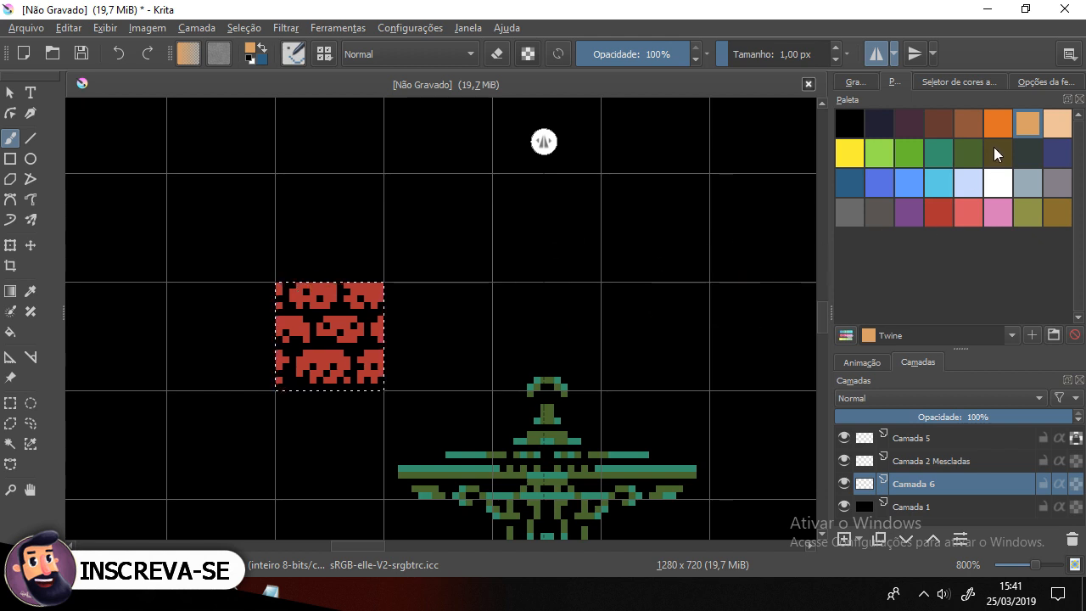
click(971, 124)
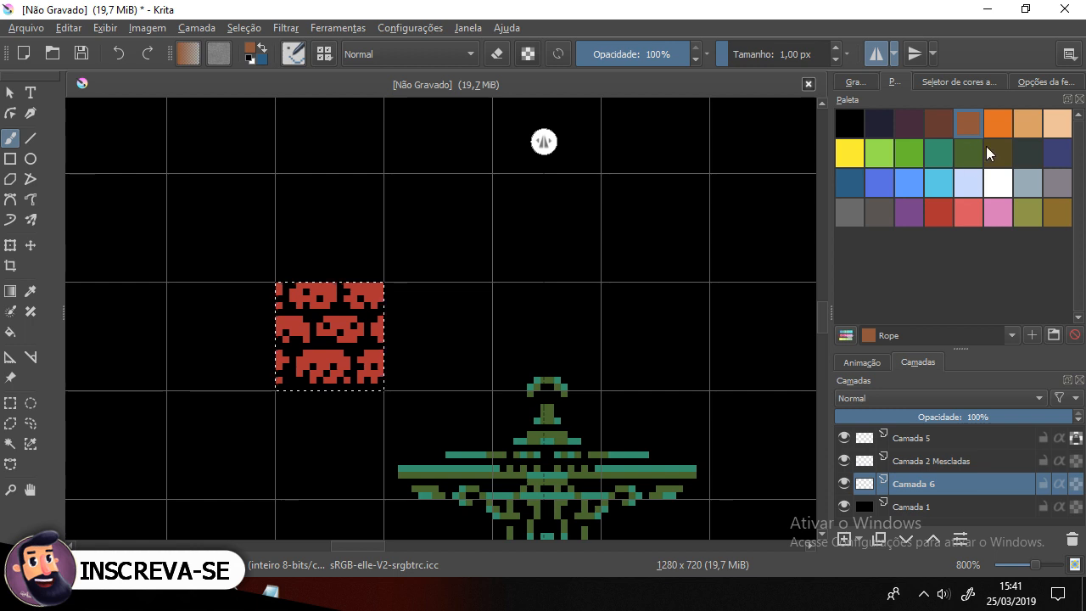
click(1003, 121)
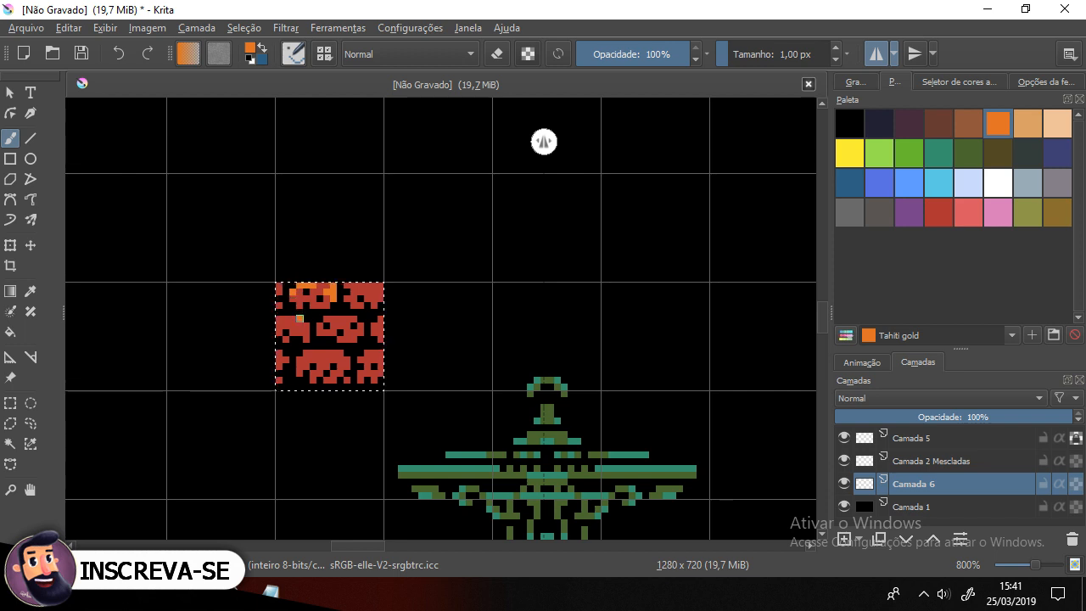
drag(291, 317, 276, 318)
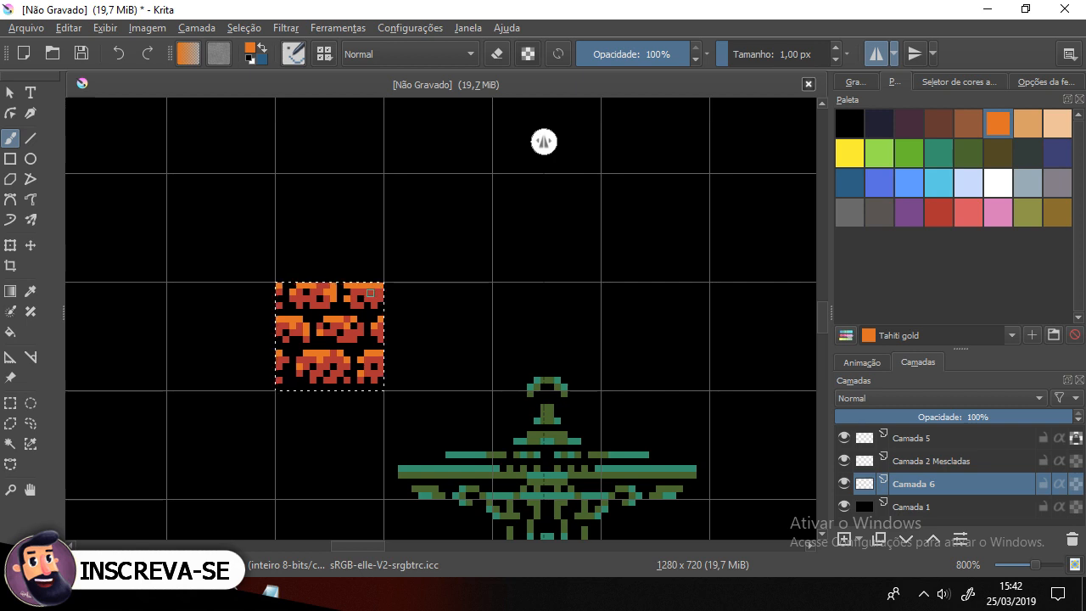
Step: Deselect the tile's square selection
scroll(185, 376, down, 5)
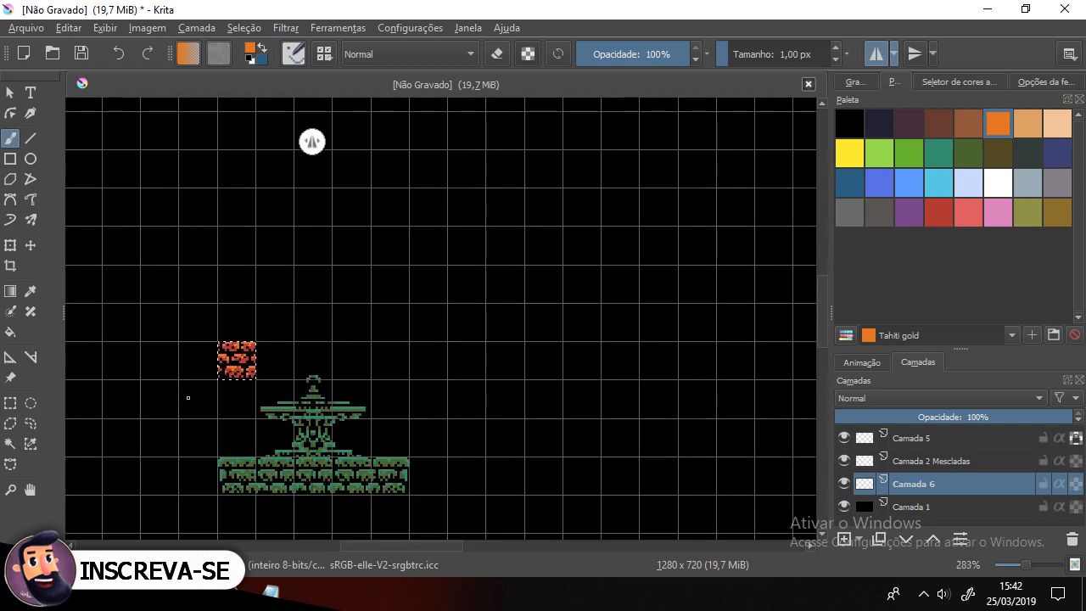
key(ctrl+shift+a)
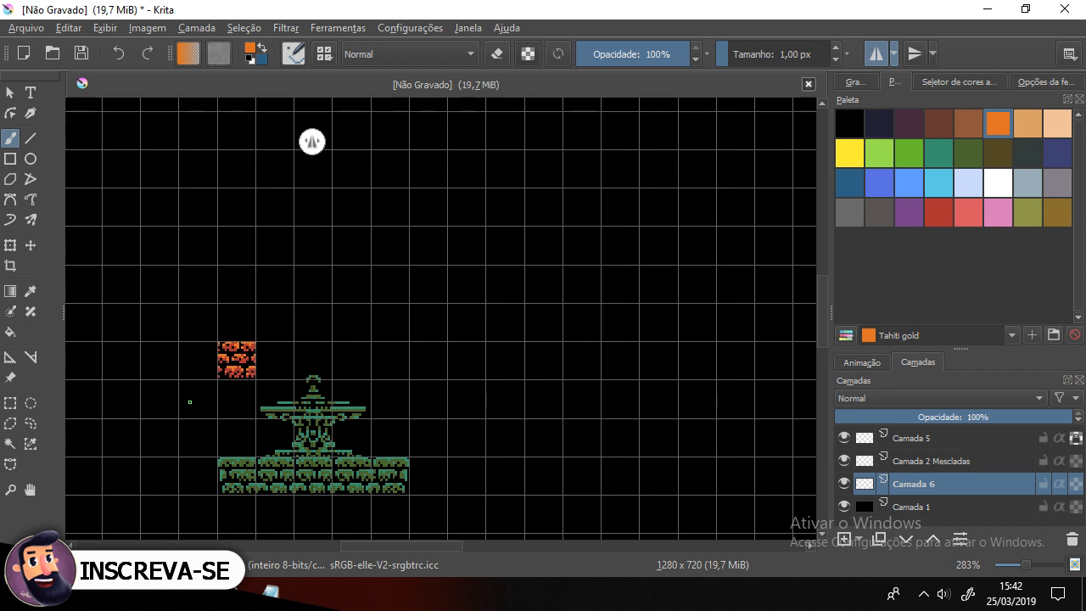
Step: Zoom and pan around the canvas to inspect the finished brick tile beside the statue
drag(244, 371, 328, 337)
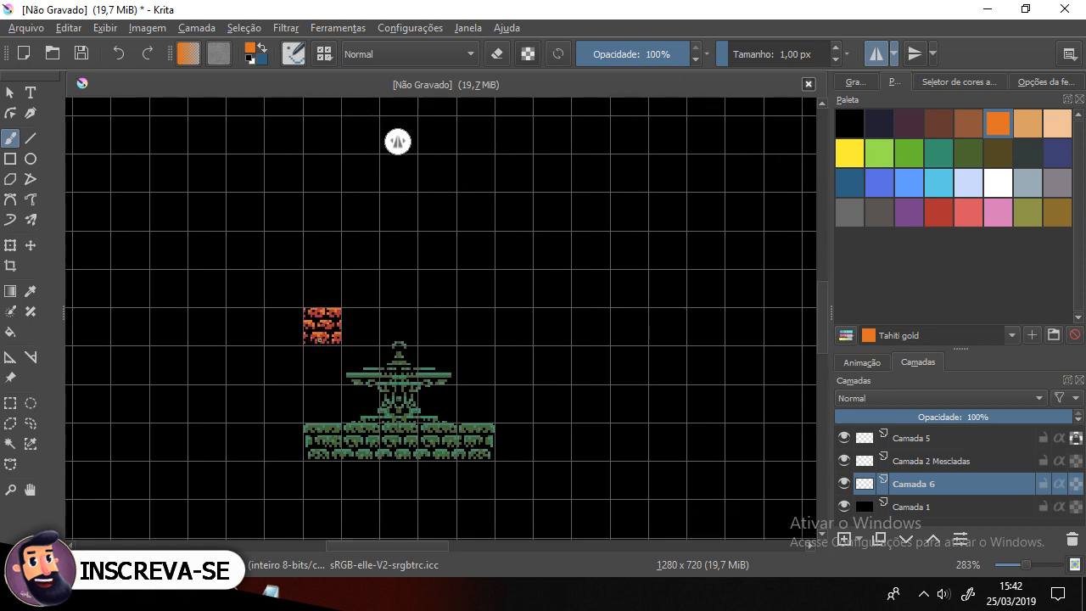
scroll(623, 276, down, 3)
drag(650, 300, 257, 326)
drag(505, 334, 571, 322)
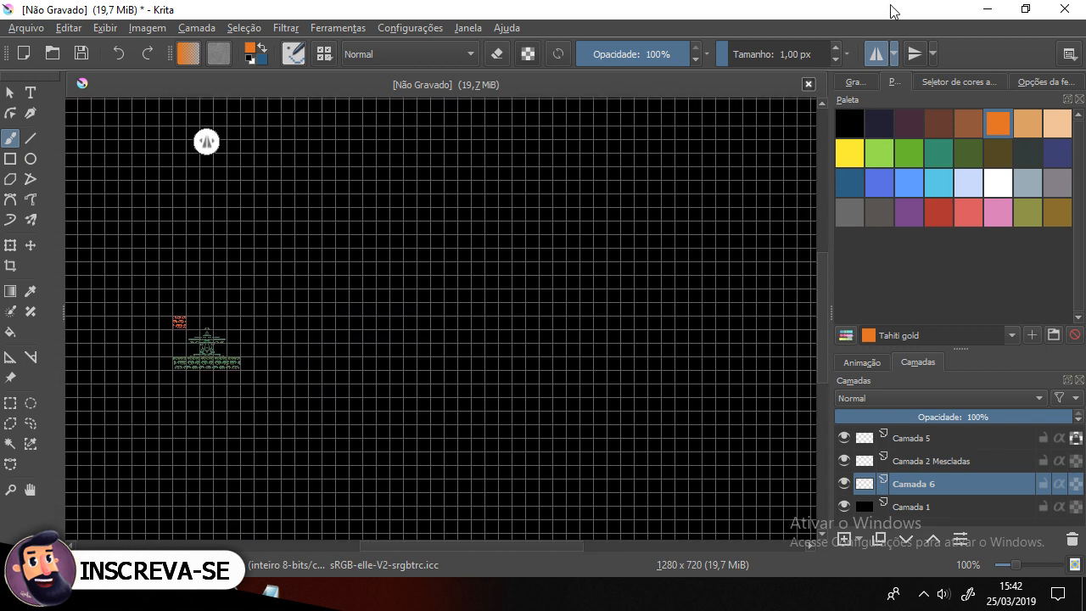
drag(182, 327, 470, 339)
scroll(482, 341, up, 6)
scroll(388, 381, down, 2)
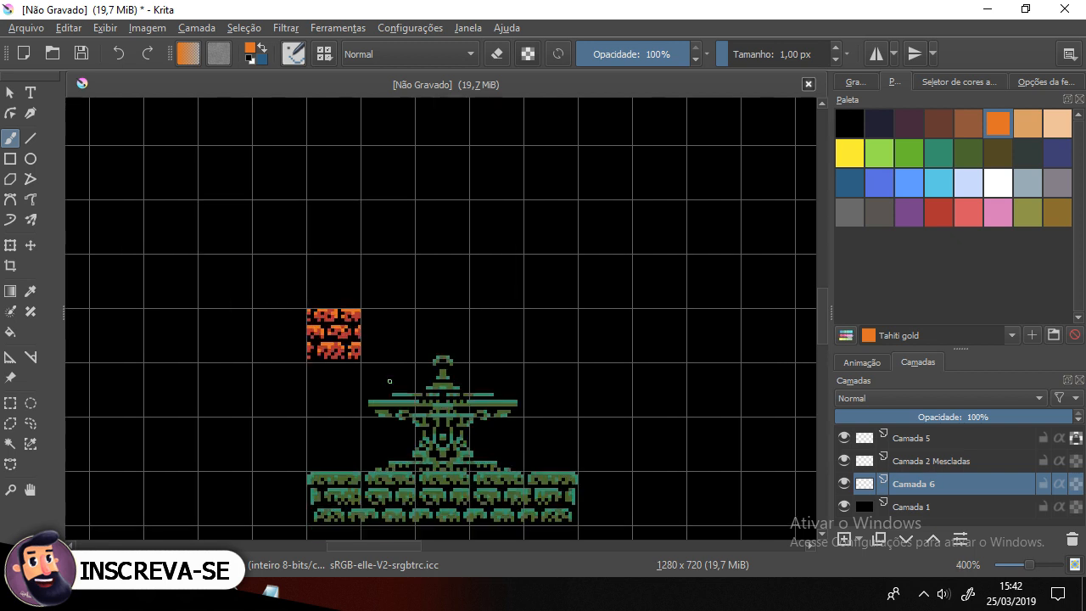
drag(390, 387, 340, 315)
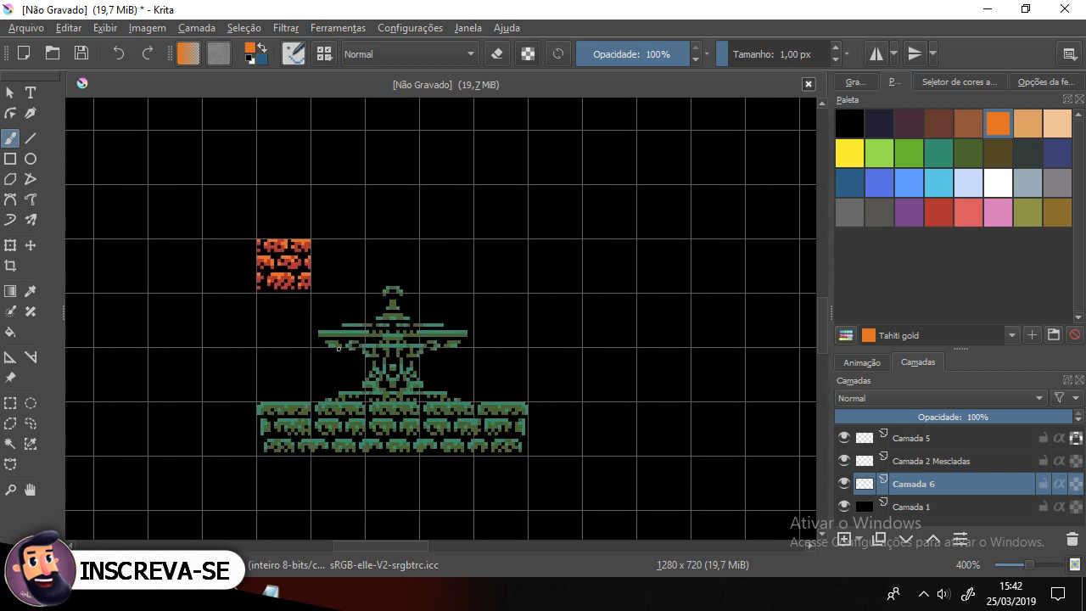
scroll(276, 266, down, 1)
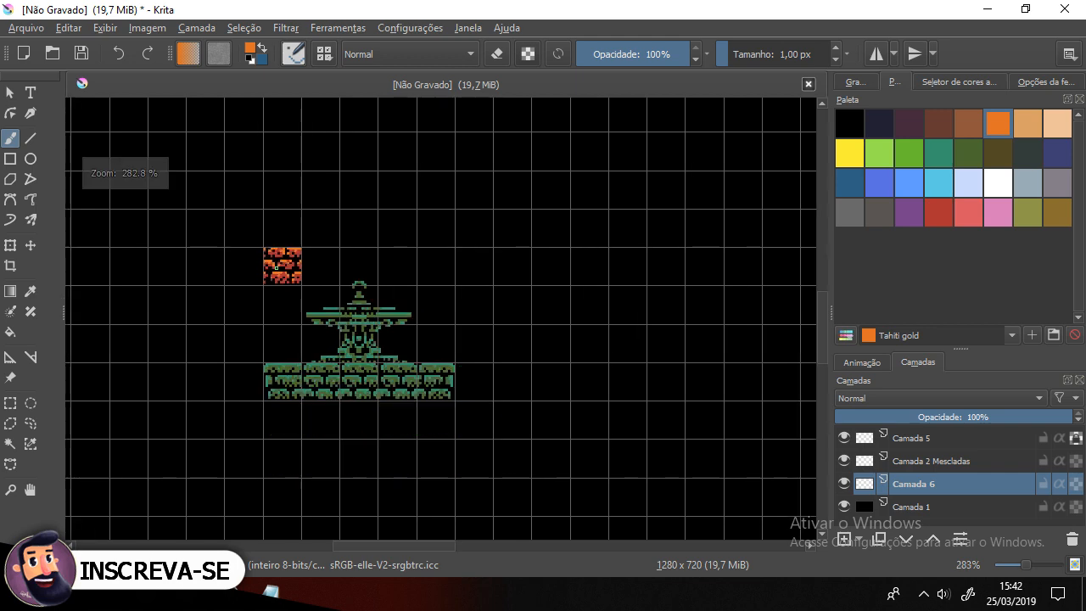
scroll(276, 266, up, 2)
scroll(275, 267, down, 2)
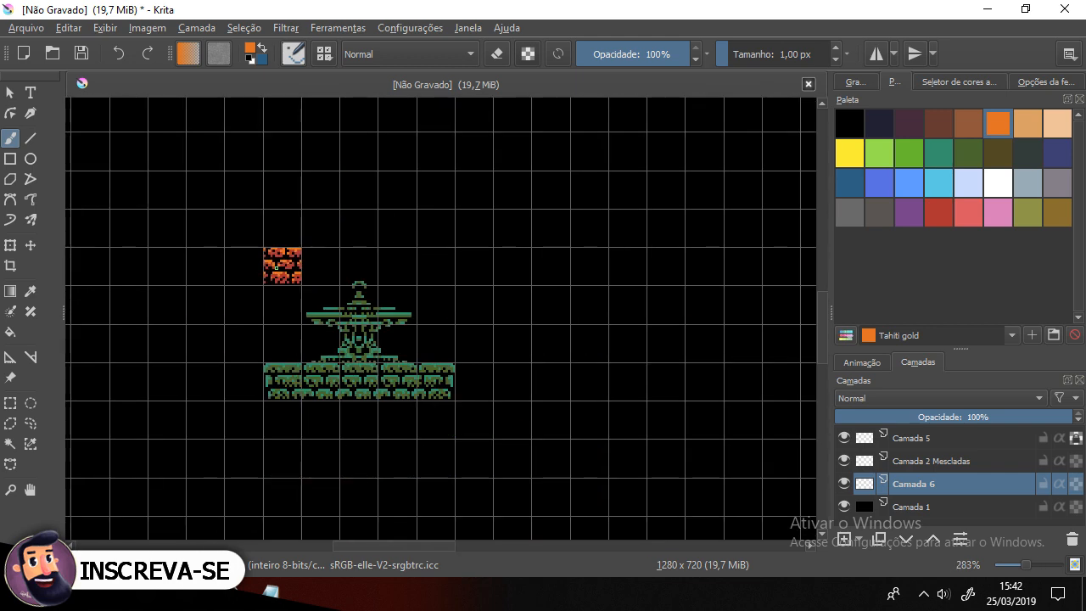
scroll(276, 267, up, 1)
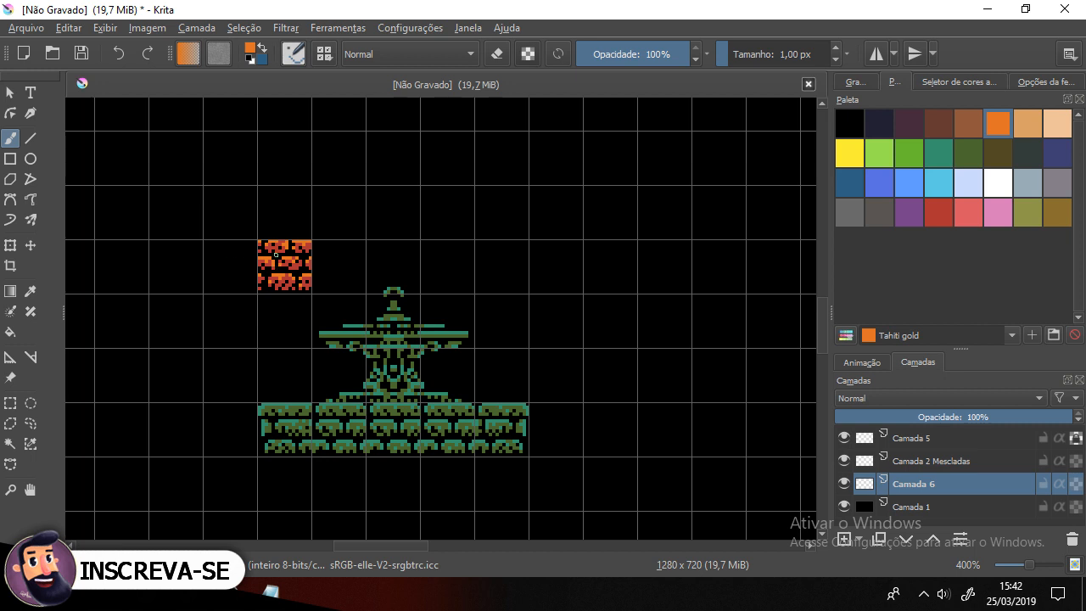
scroll(275, 255, up, 1)
scroll(288, 255, down, 1)
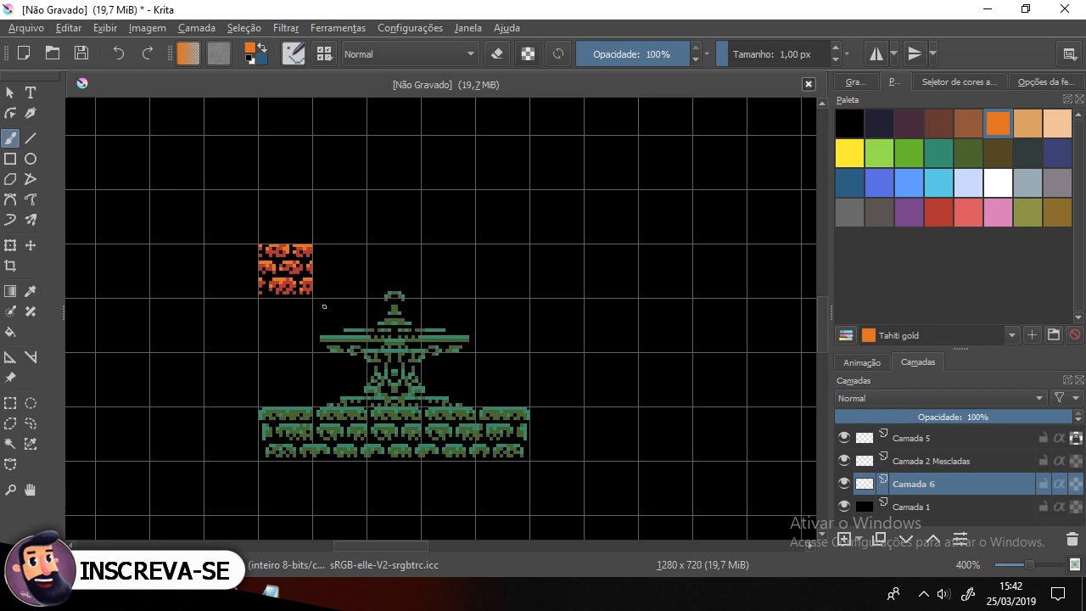
scroll(292, 272, up, 5)
drag(291, 279, 465, 280)
scroll(514, 303, up, 1)
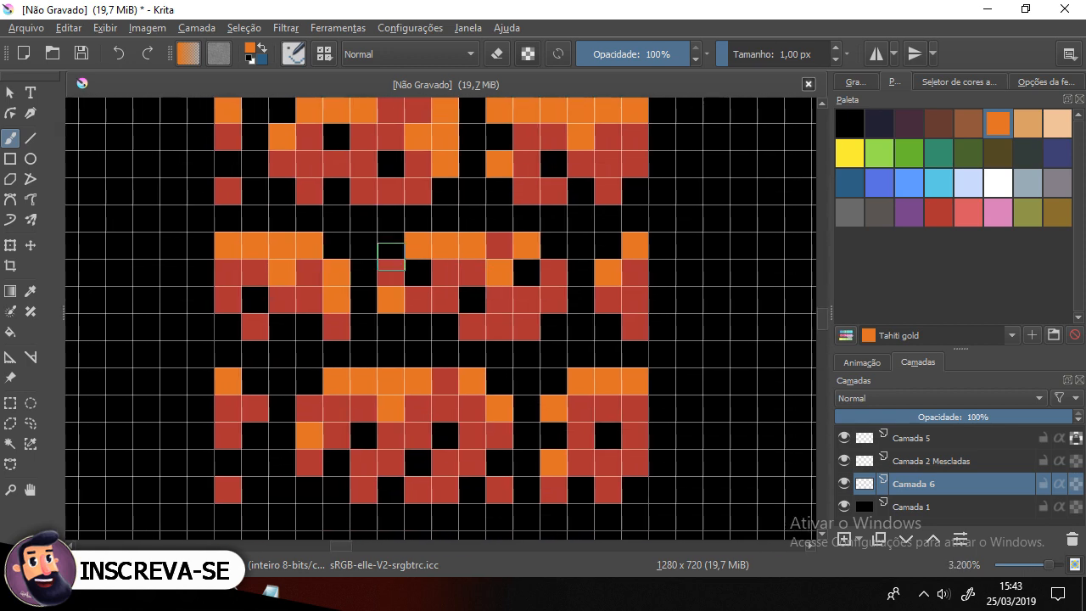
drag(402, 230, 417, 259)
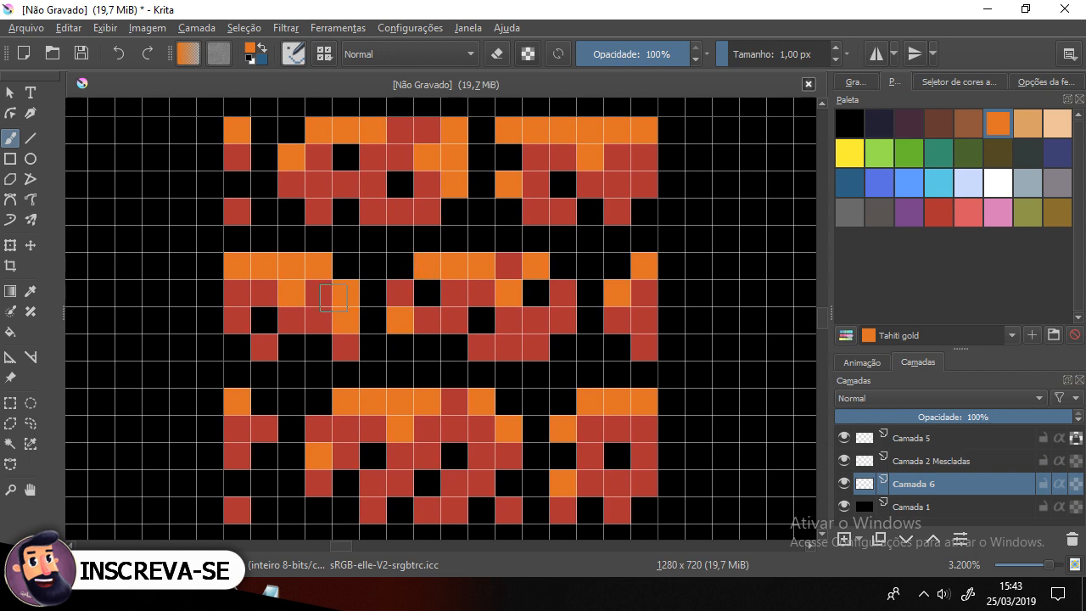
scroll(456, 378, down, 9)
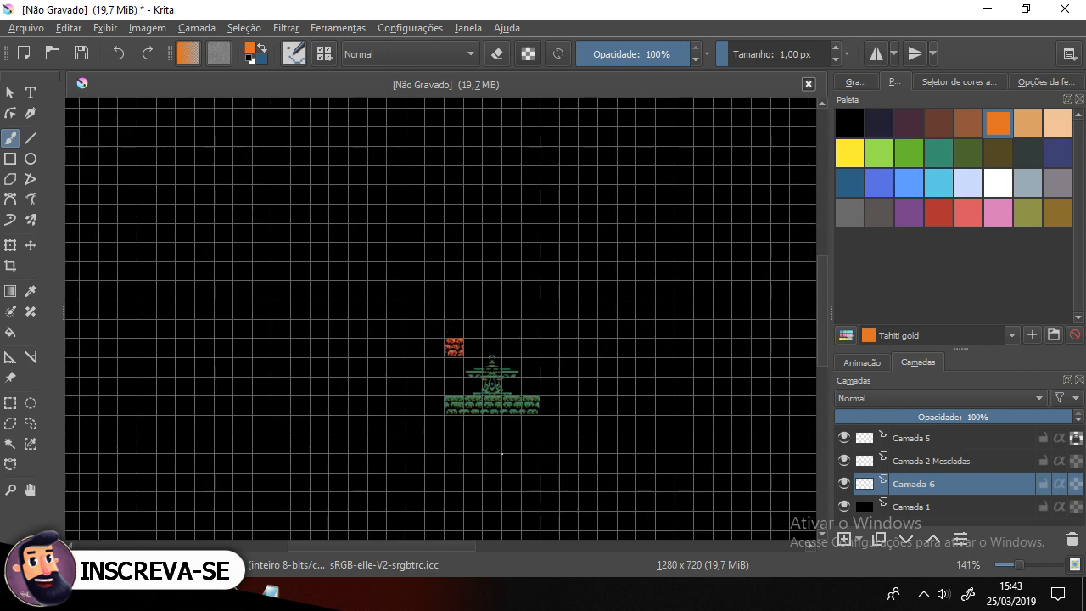
scroll(463, 353, up, 4)
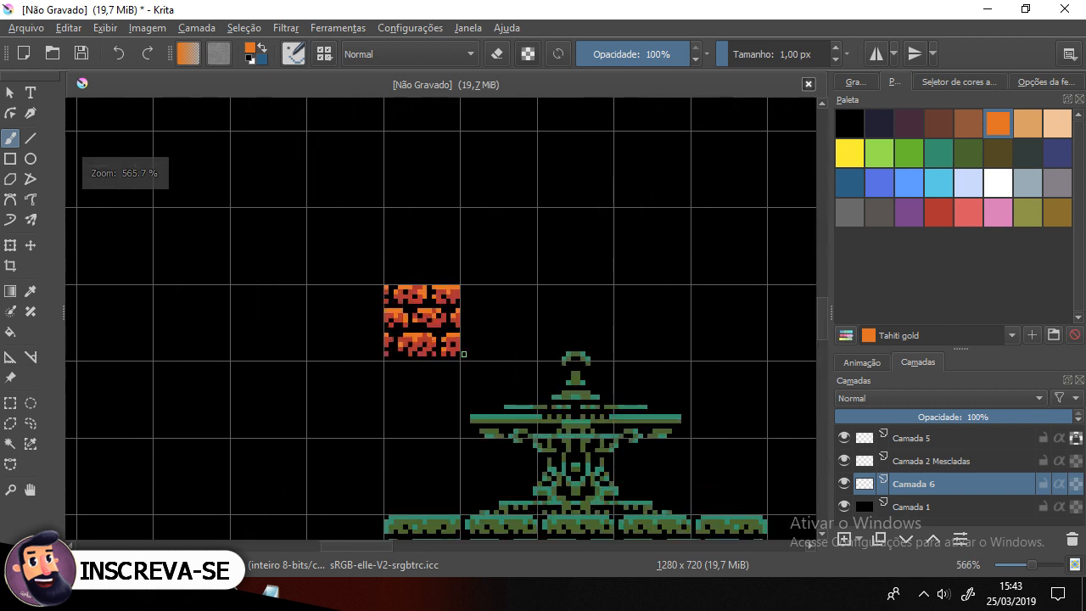
drag(492, 371, 438, 376)
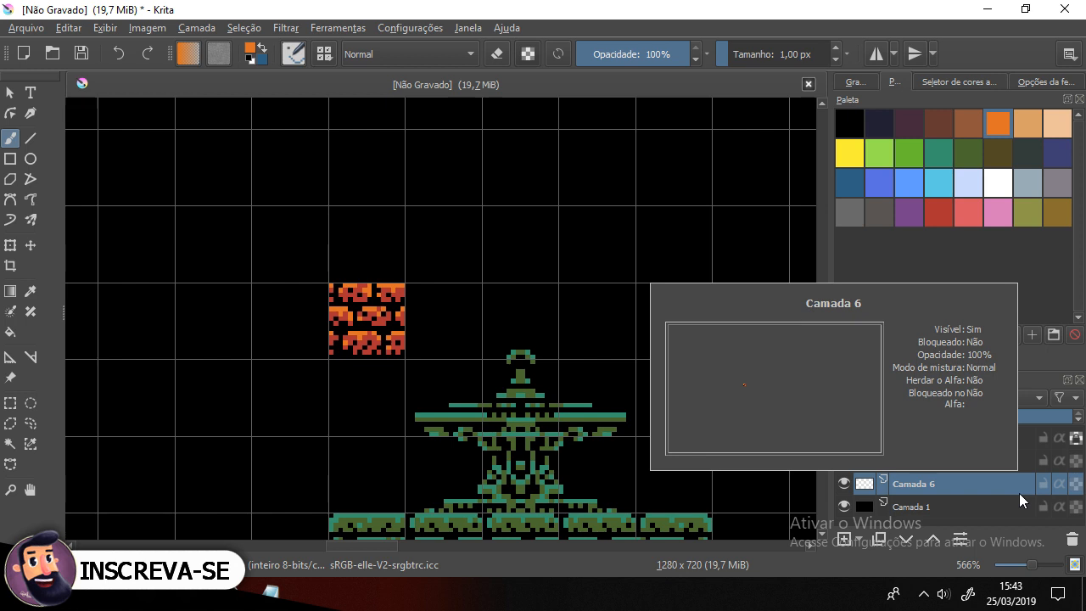
Step: Duplicate the brick tile layer and move the copy one tile to the right of the original
right_click(969, 485)
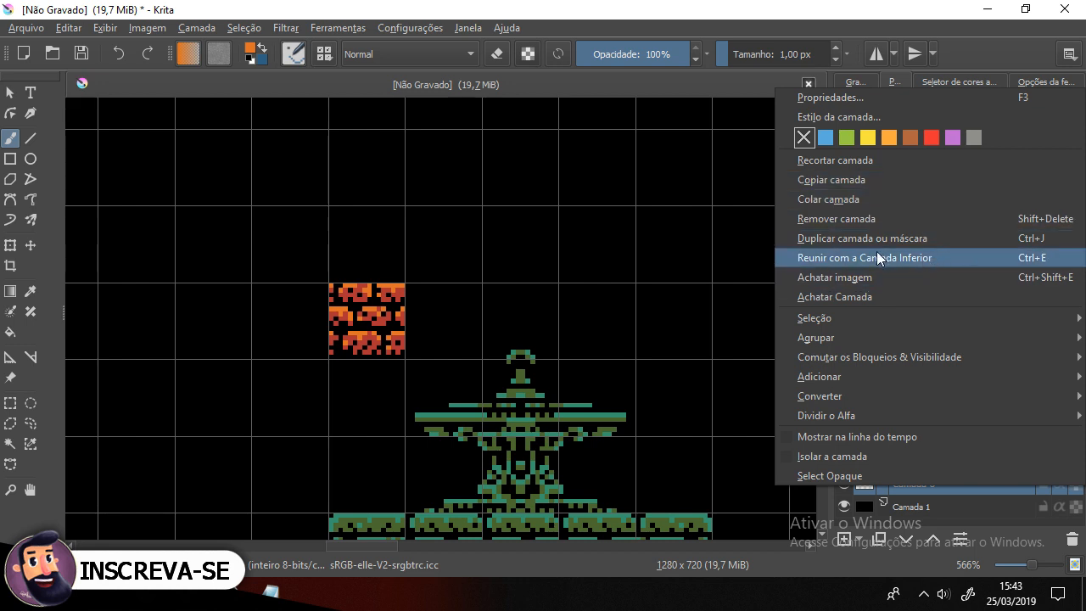
click(894, 238)
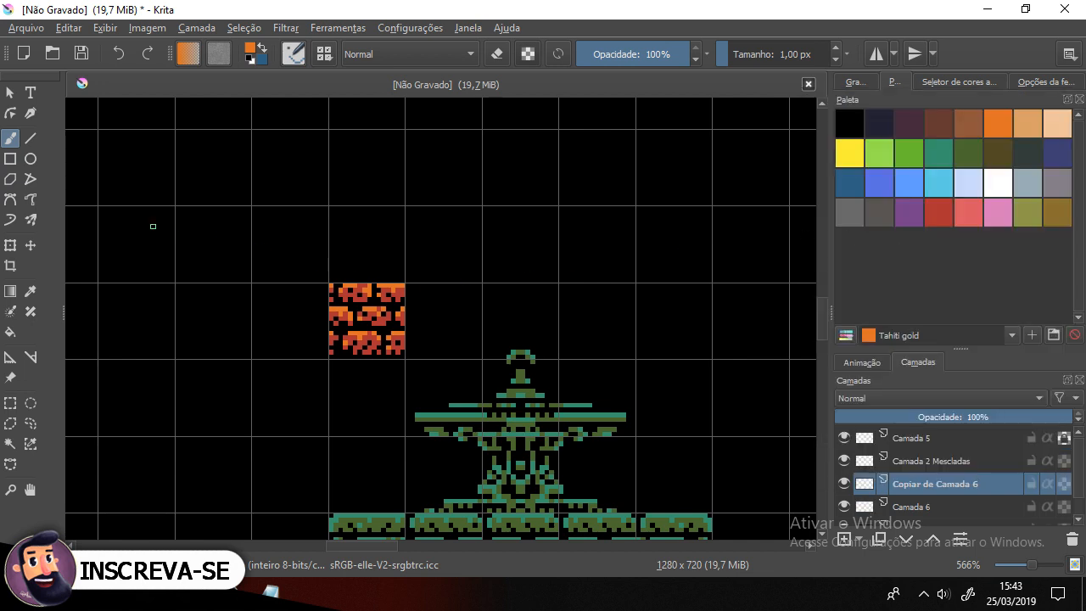
click(30, 245)
drag(367, 313, 442, 313)
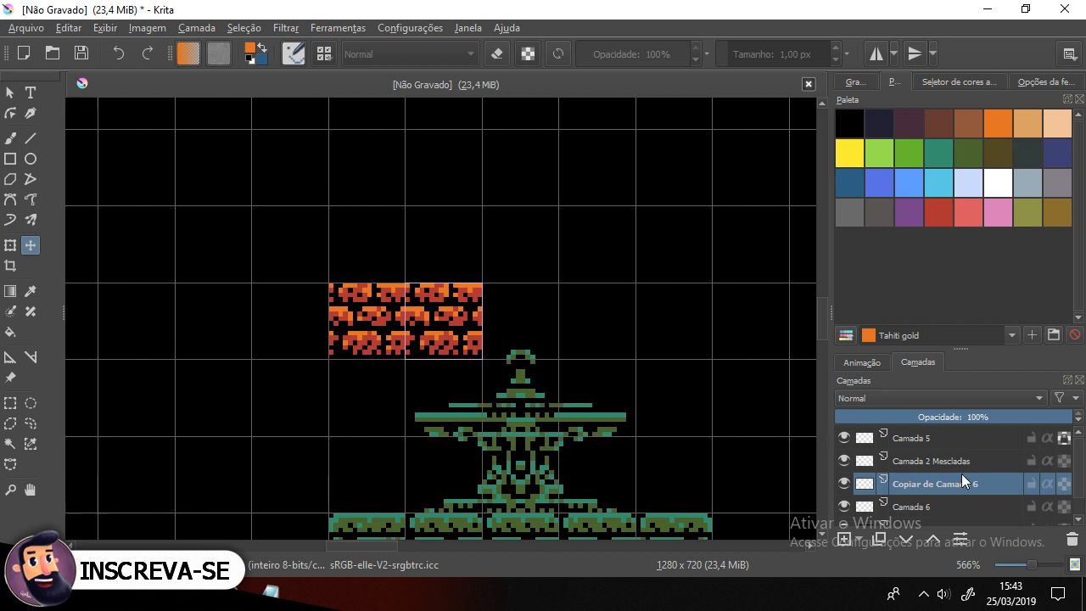
Step: Duplicate the copied tile layer and move the new copy one more tile to the right
click(842, 485)
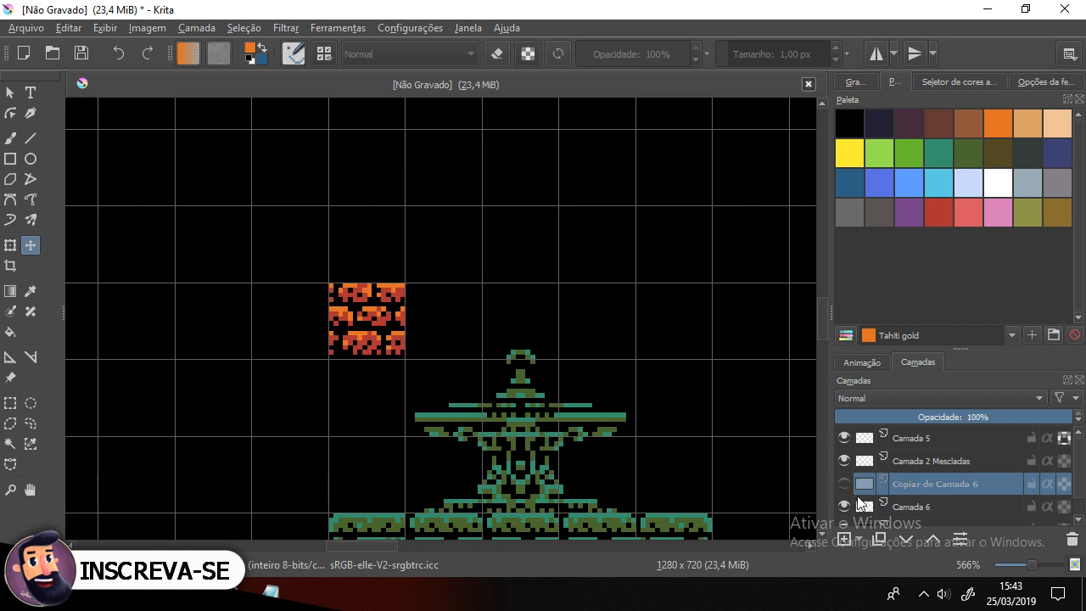
click(842, 485)
right_click(952, 483)
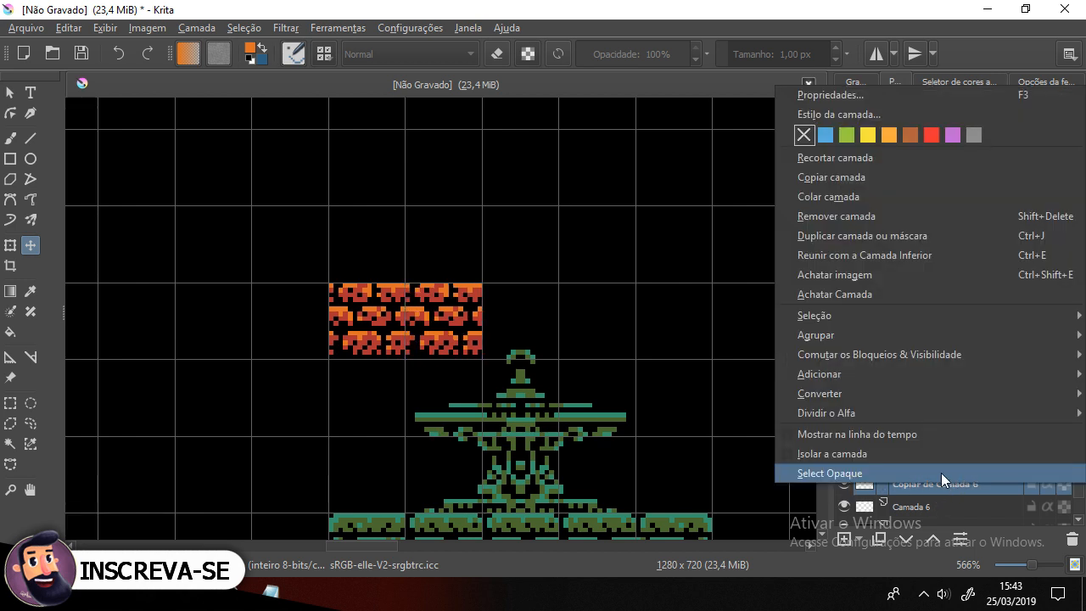
click(906, 237)
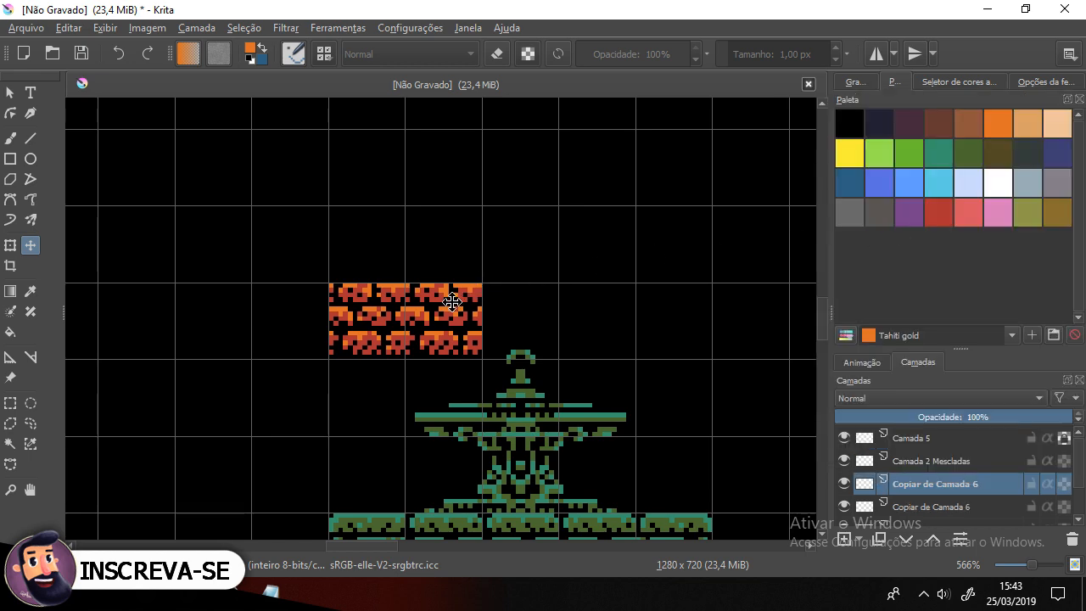
drag(449, 304, 522, 310)
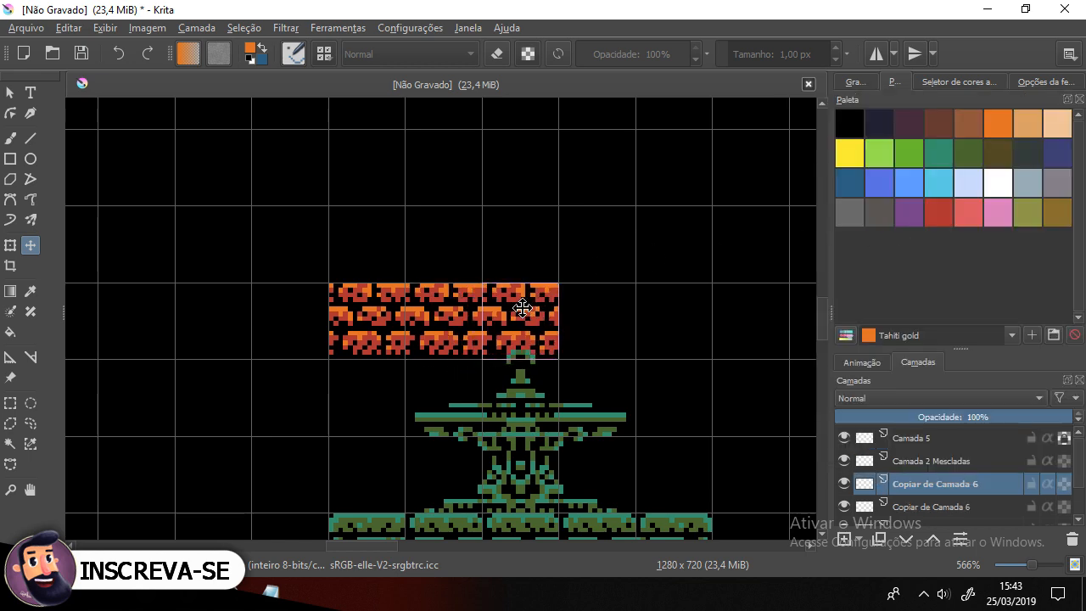
Step: Duplicate the tile layer twice more, moving each copy right to extend the brick row to five tiles
right_click(951, 481)
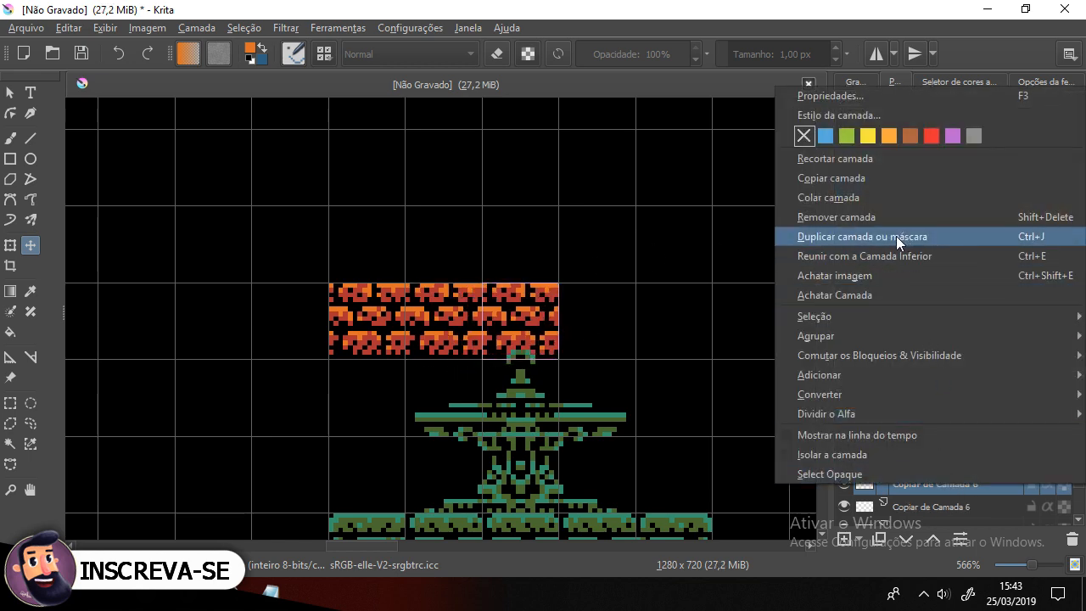
click(895, 236)
drag(551, 316, 606, 308)
right_click(952, 483)
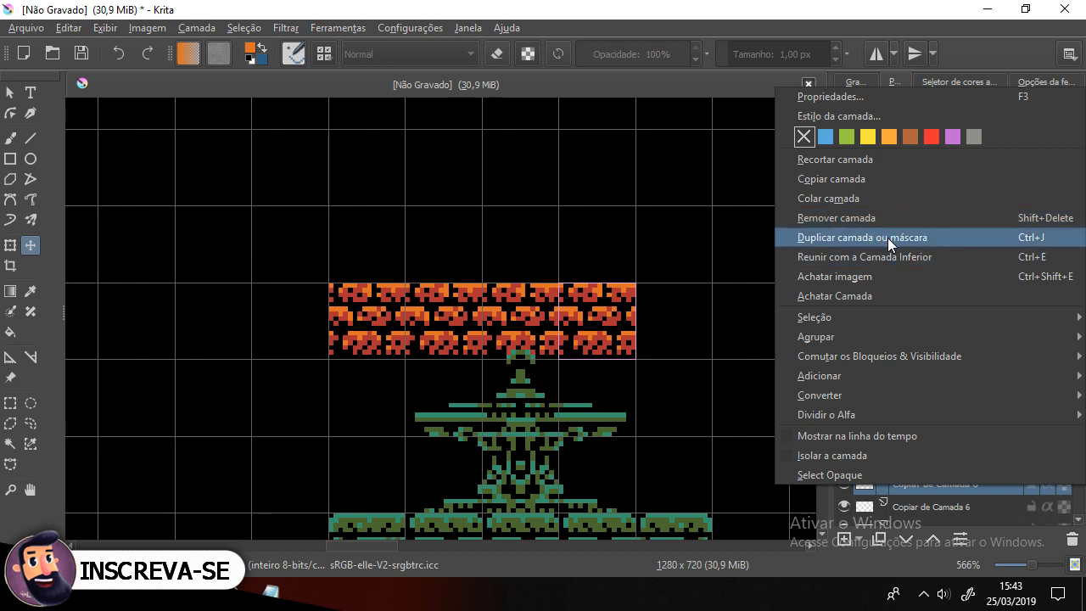
click(886, 237)
drag(603, 308, 701, 307)
drag(700, 307, 699, 305)
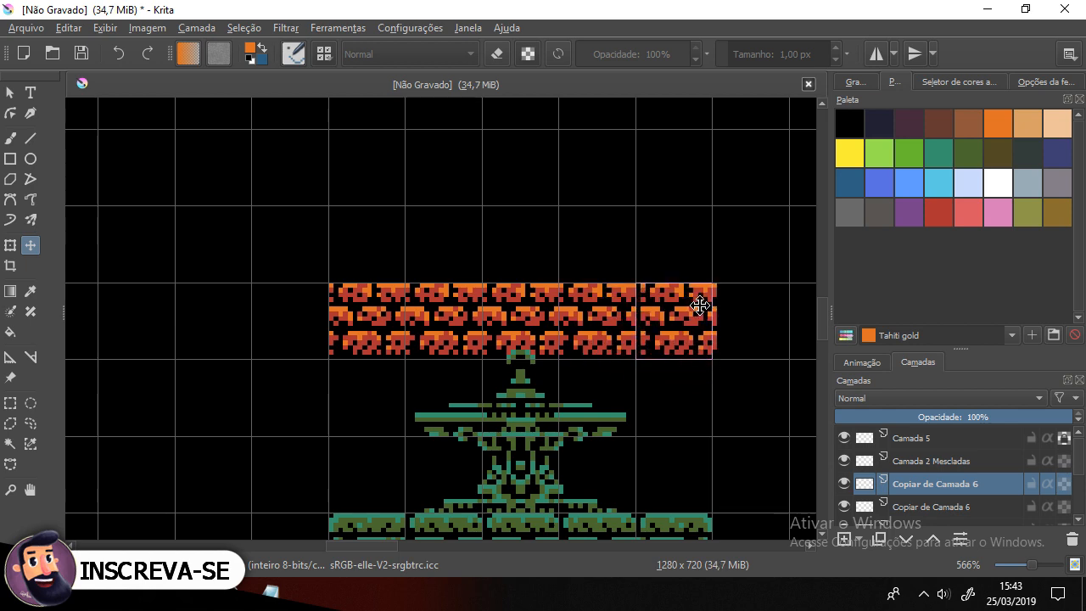
Step: Toggle the visibility of the brick tile layers to check each copy in the stack
drag(575, 377, 458, 274)
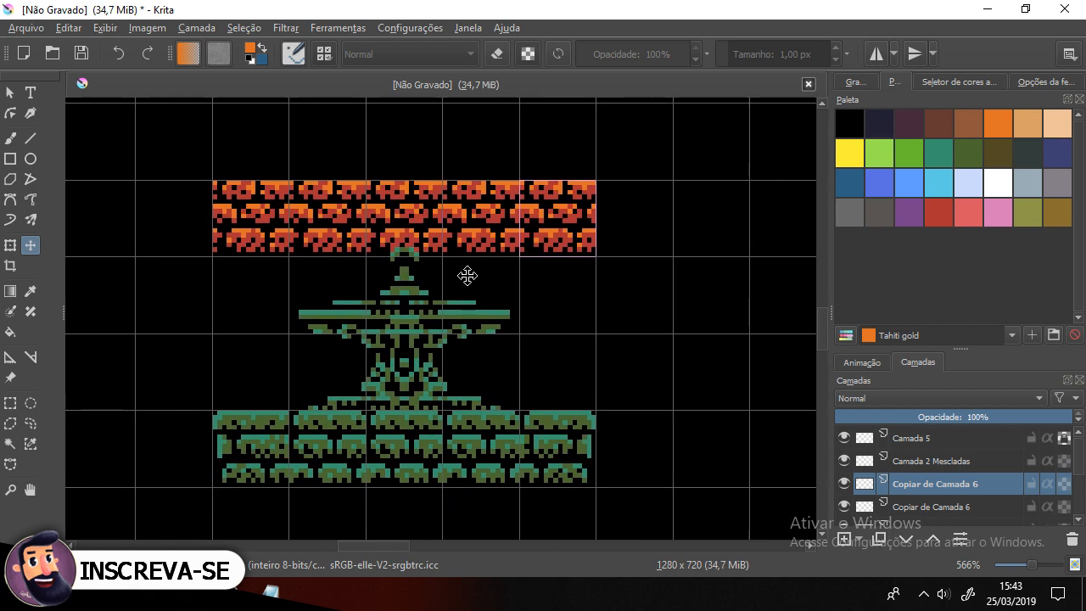
scroll(467, 275, down, 2)
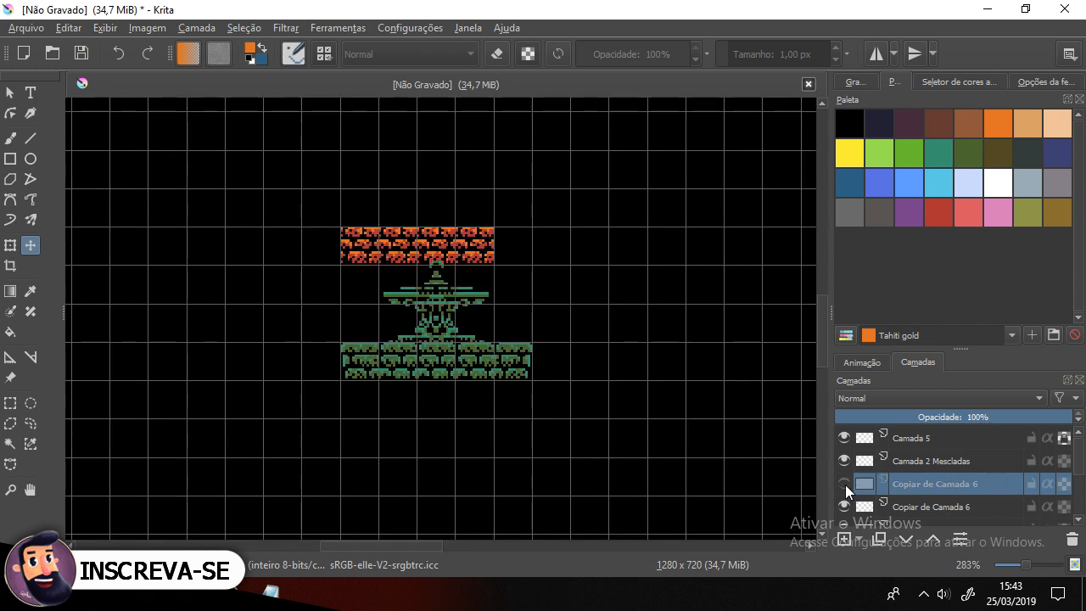
scroll(950, 479, down, 2)
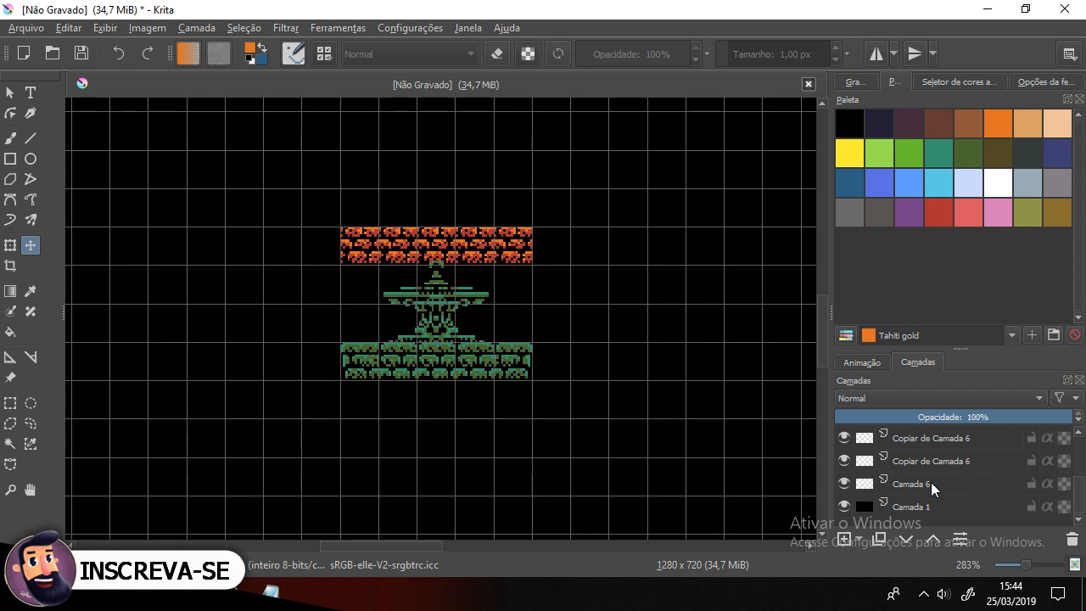
click(862, 484)
click(845, 483)
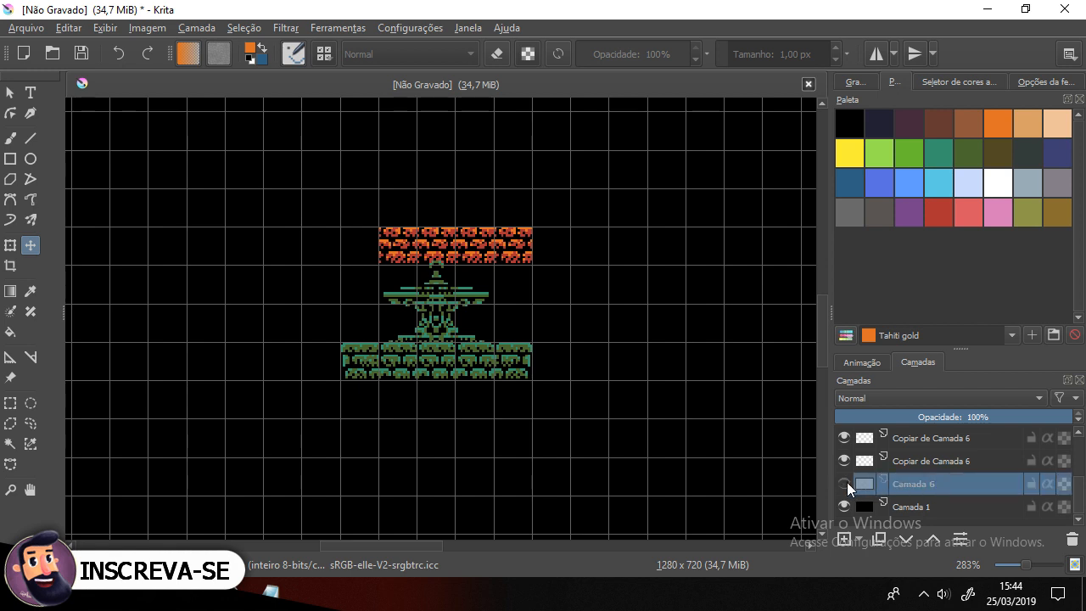
click(845, 483)
scroll(913, 482, up, 2)
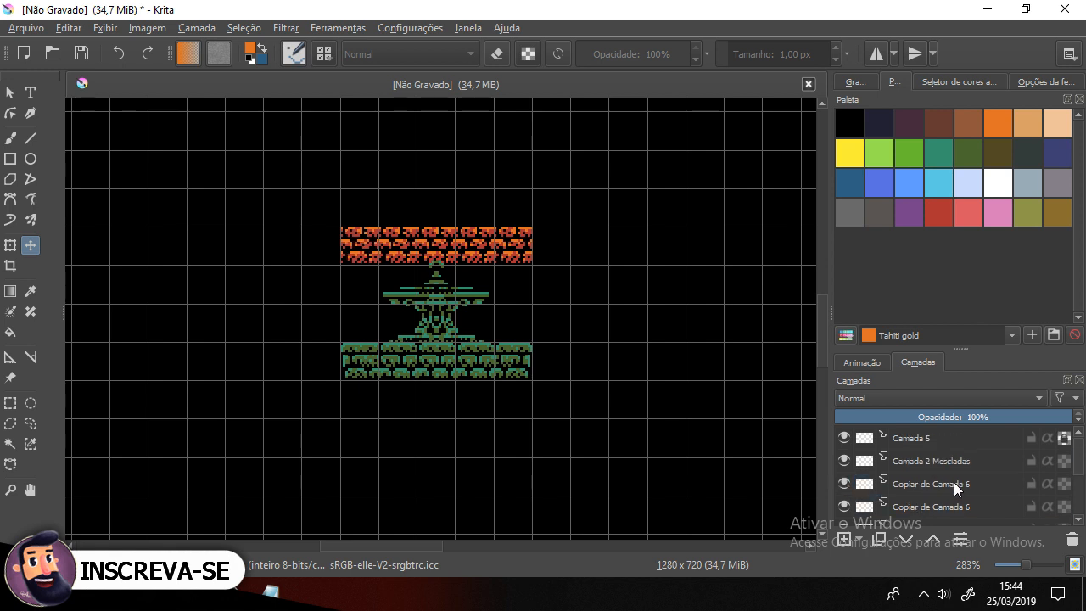
click(953, 481)
click(844, 482)
click(844, 482)
Step: Select all the brick tile layers together and merge them into a single layer
scroll(891, 482, down, 2)
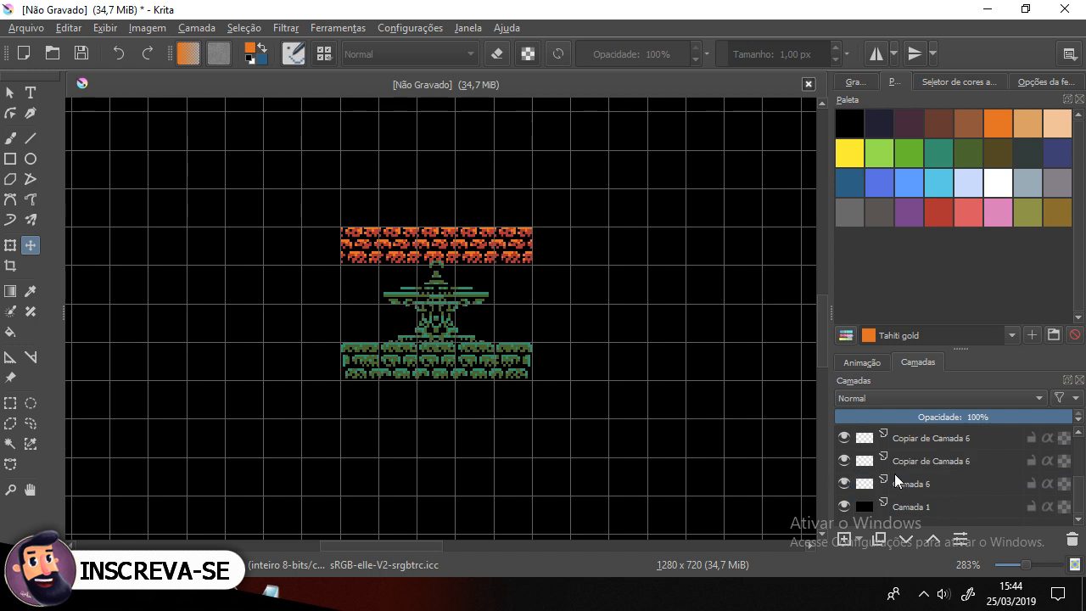
shift+click(906, 484)
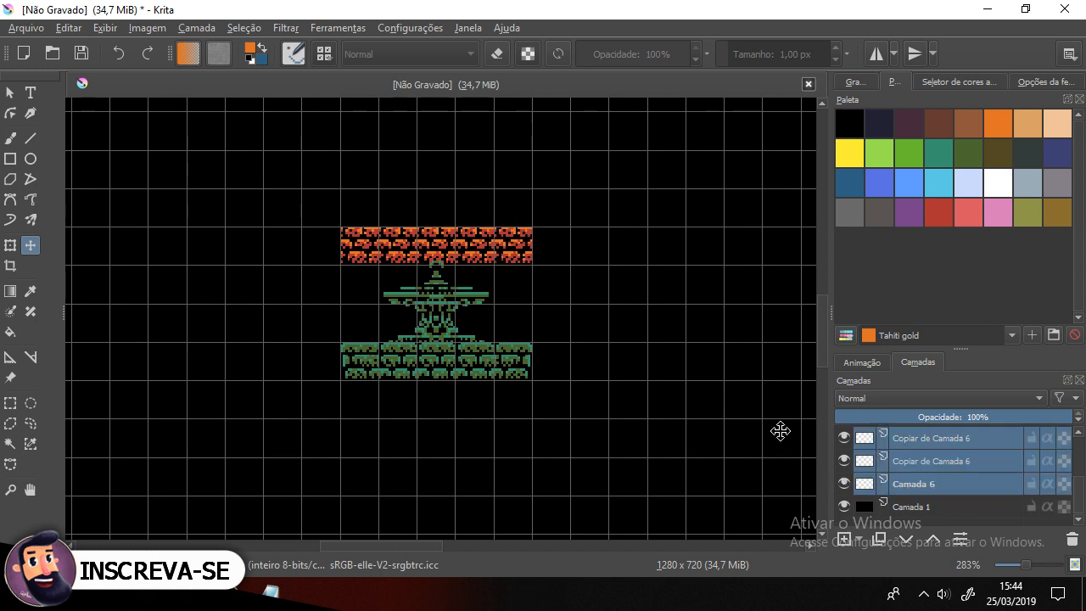
right_click(952, 459)
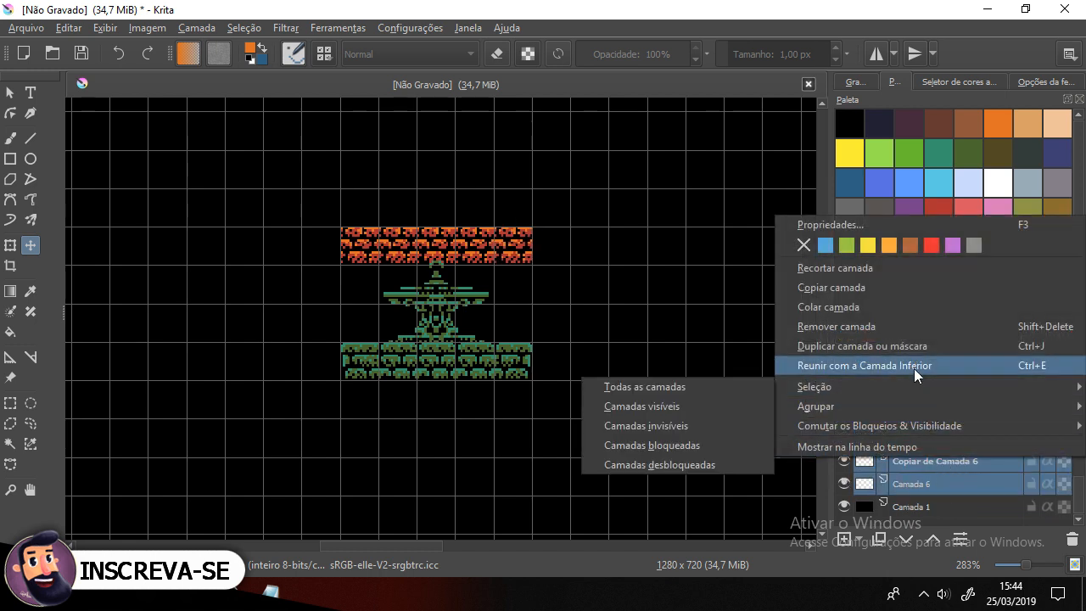
click(914, 366)
Step: Duplicate the merged brick row layer and move the copy down one row below the original
click(842, 482)
click(843, 481)
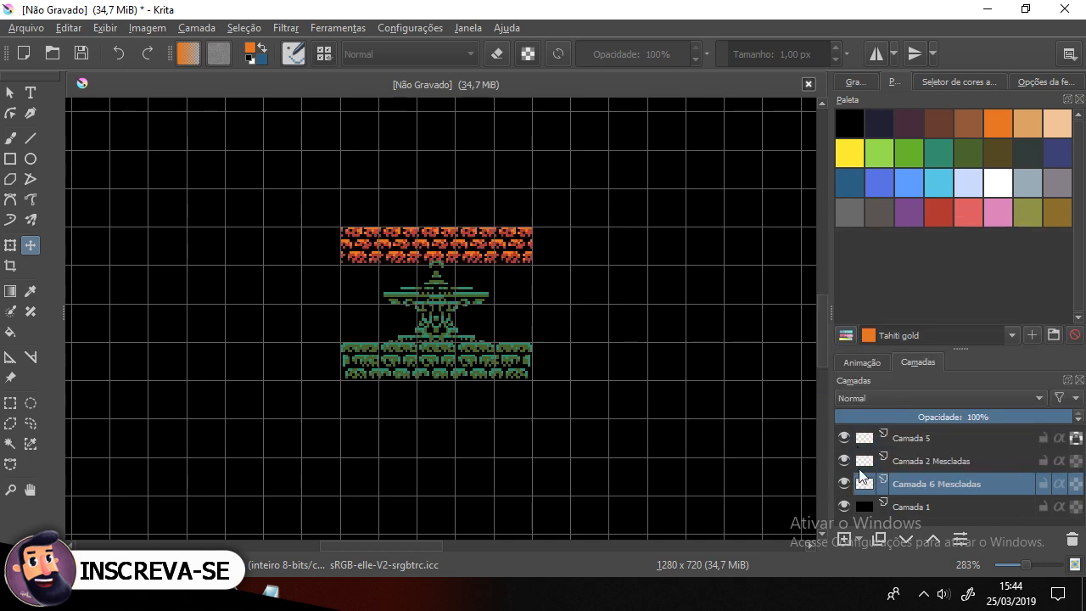
right_click(989, 486)
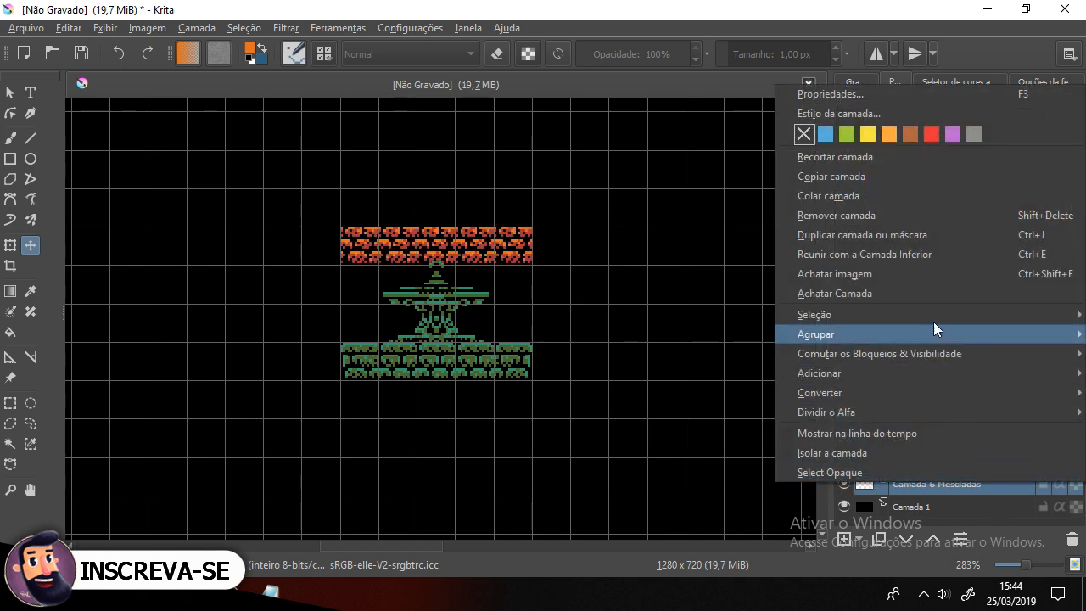
click(933, 235)
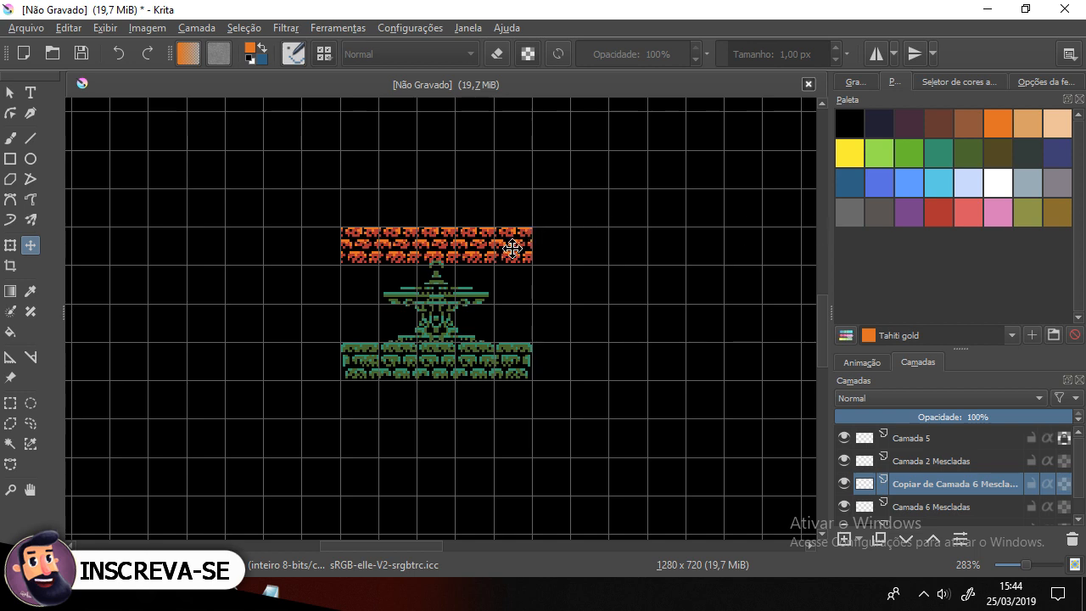
drag(512, 246, 512, 286)
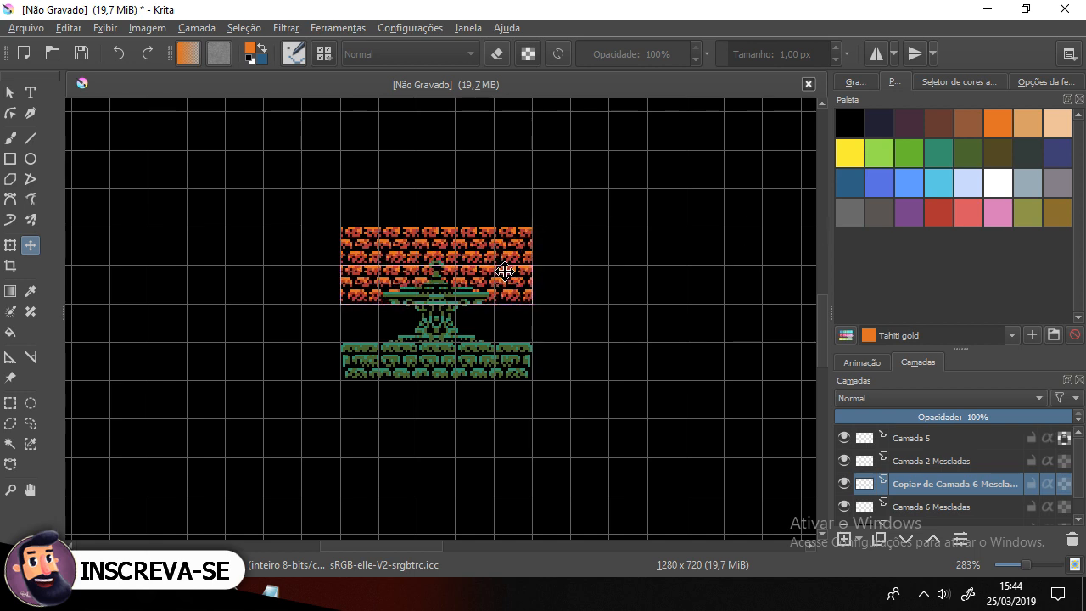
Step: Duplicate the lower brick row layer and move the copy further down to add a third band
scroll(505, 270, up, 2)
scroll(940, 492, down, 1)
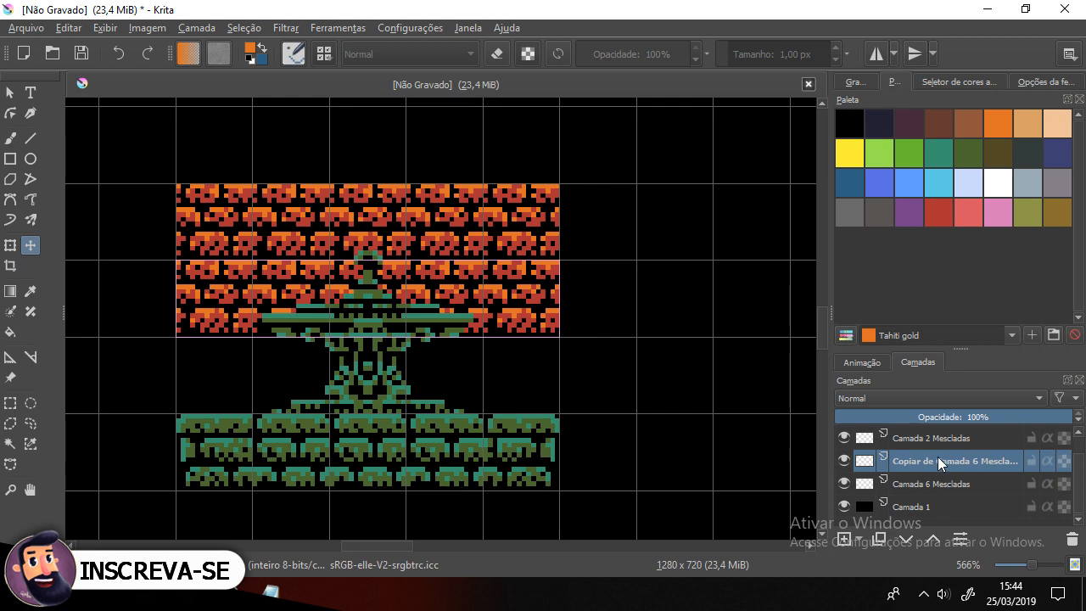
right_click(936, 458)
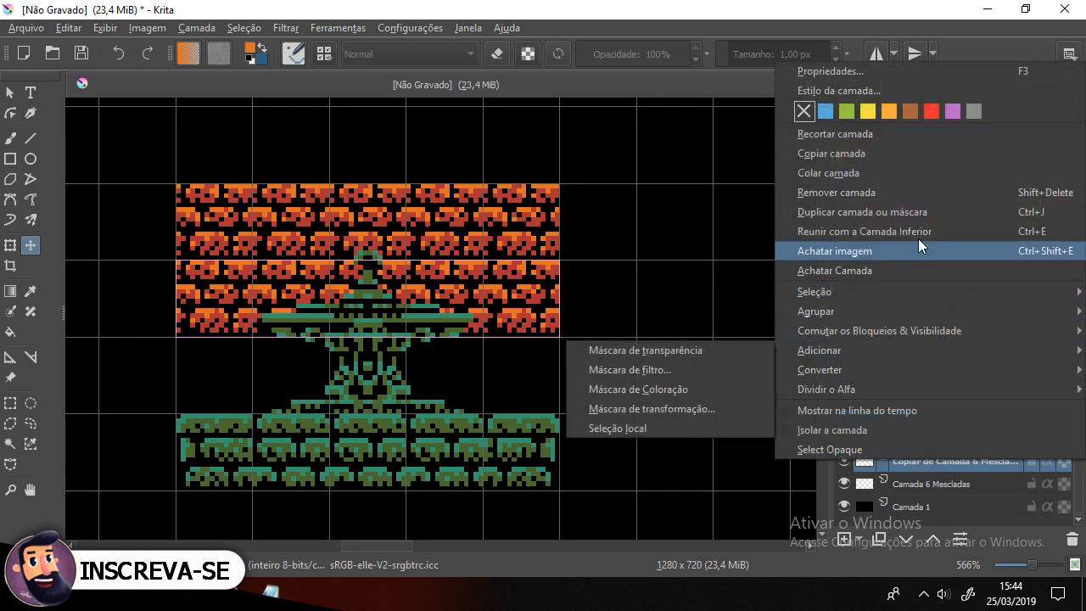
click(923, 211)
drag(516, 285, 514, 369)
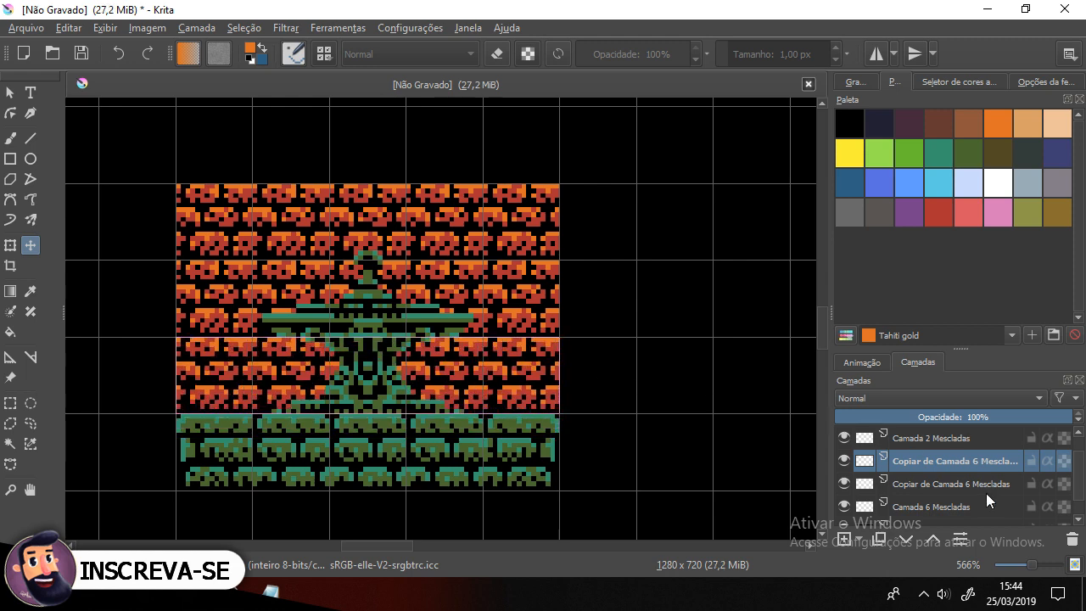
Step: Select the three brick row layers and merge them into one brick wall layer
shift+click(965, 507)
right_click(950, 482)
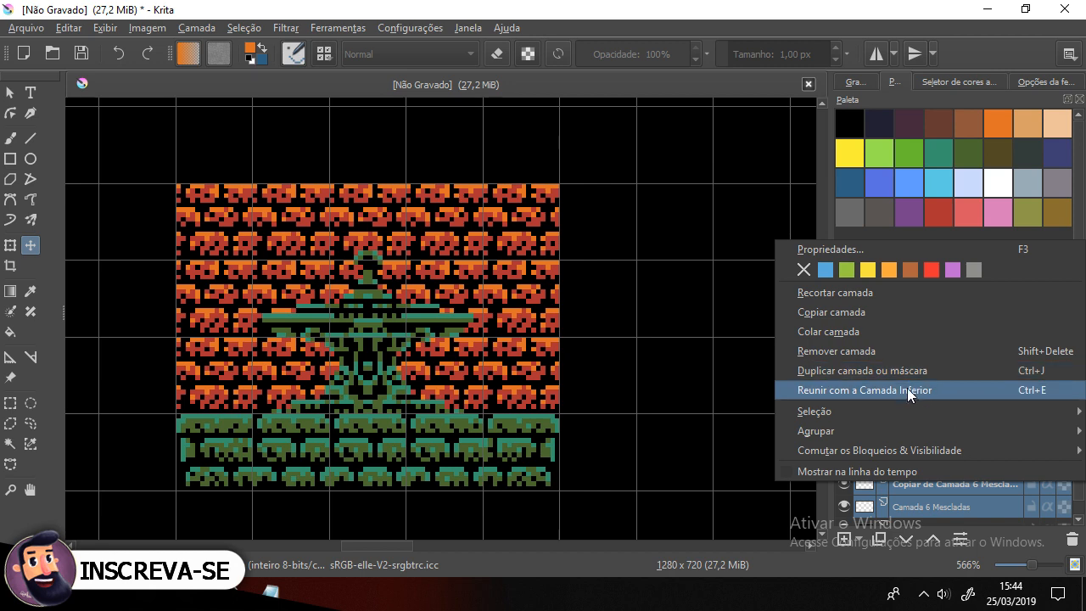
click(912, 392)
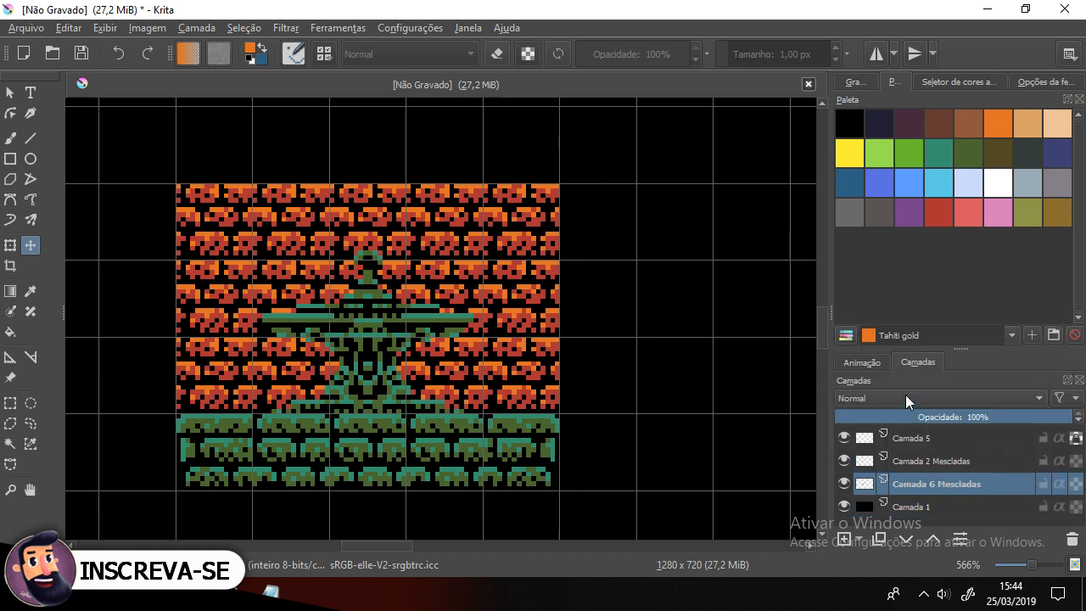
click(844, 485)
click(844, 484)
Step: Duplicate the brick wall layer and move the copy upward above the wall, nudging it into alignment
scroll(396, 326, down, 2)
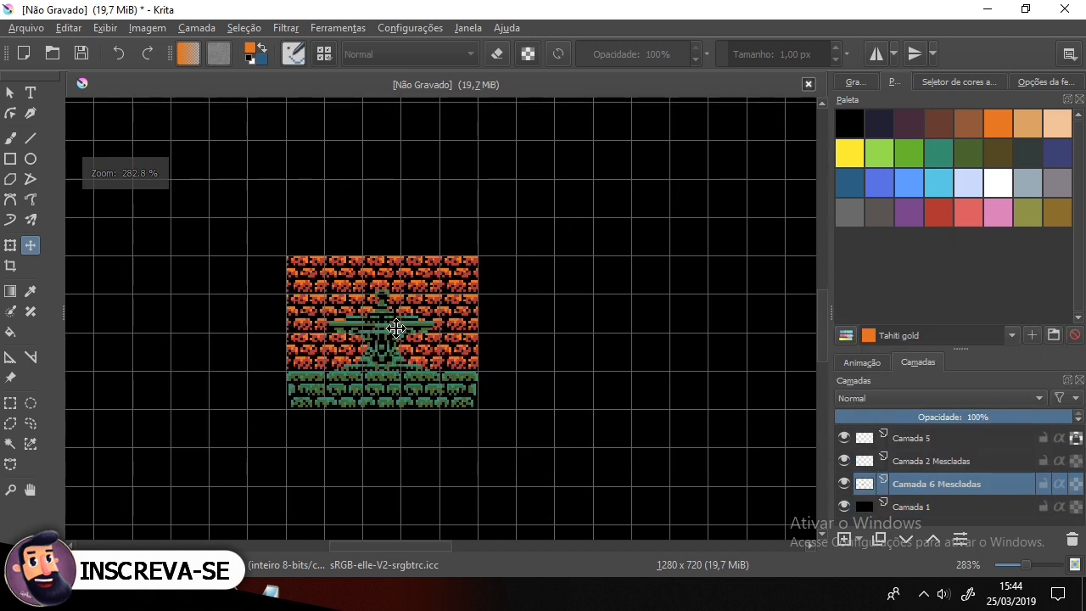
drag(471, 337, 453, 377)
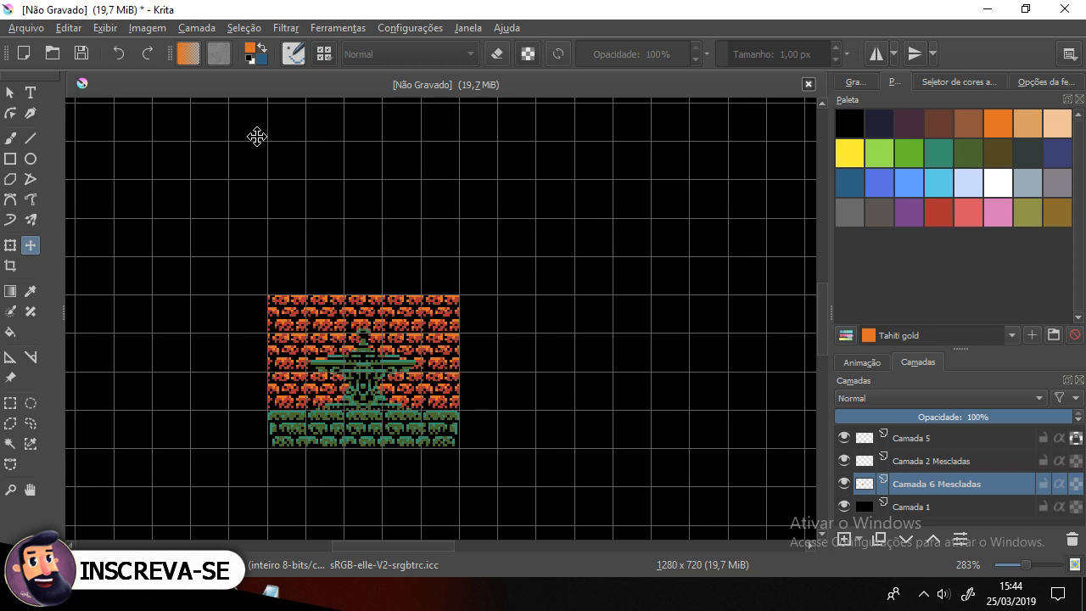
right_click(961, 482)
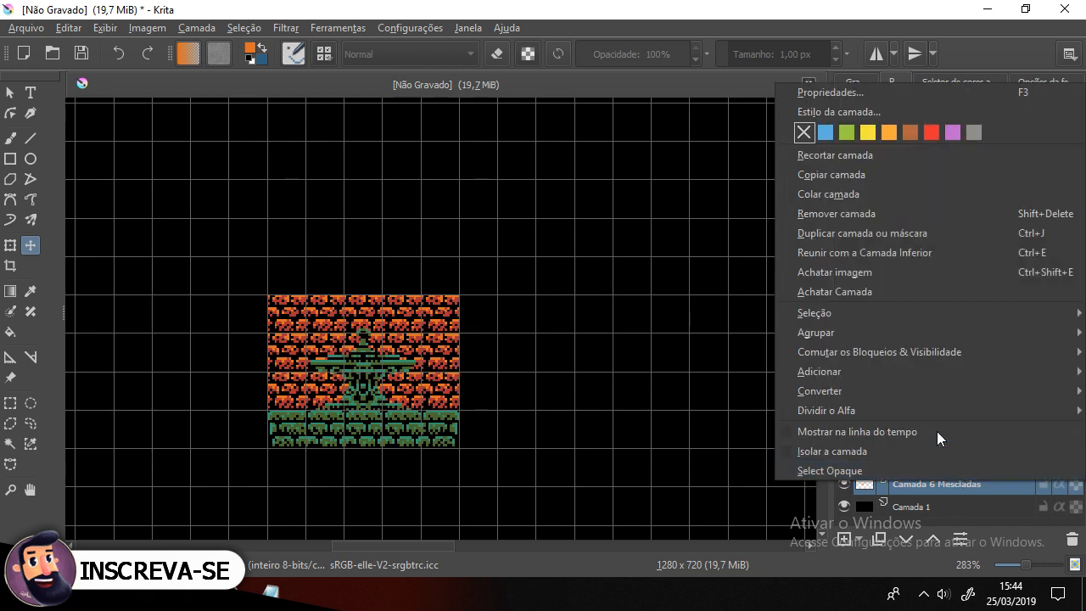
click(919, 235)
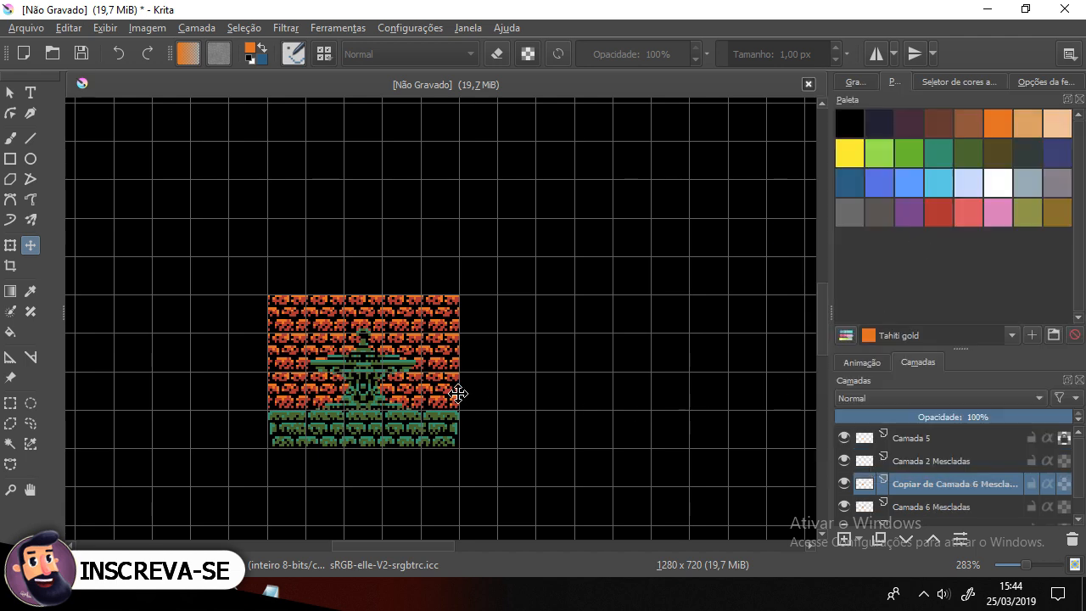
drag(458, 394, 449, 259)
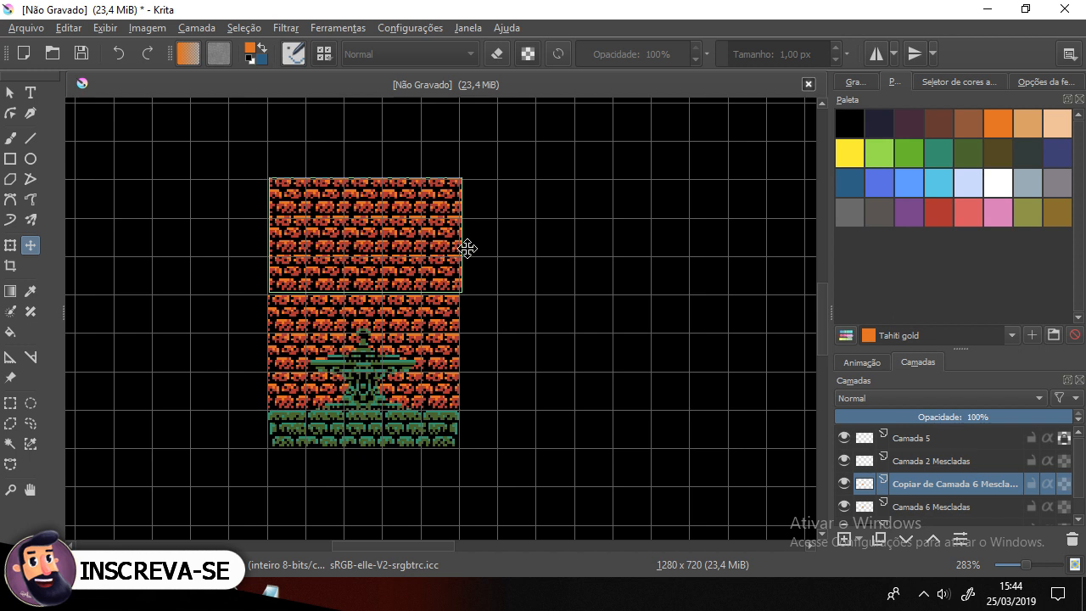
key(Left)
key(Down)
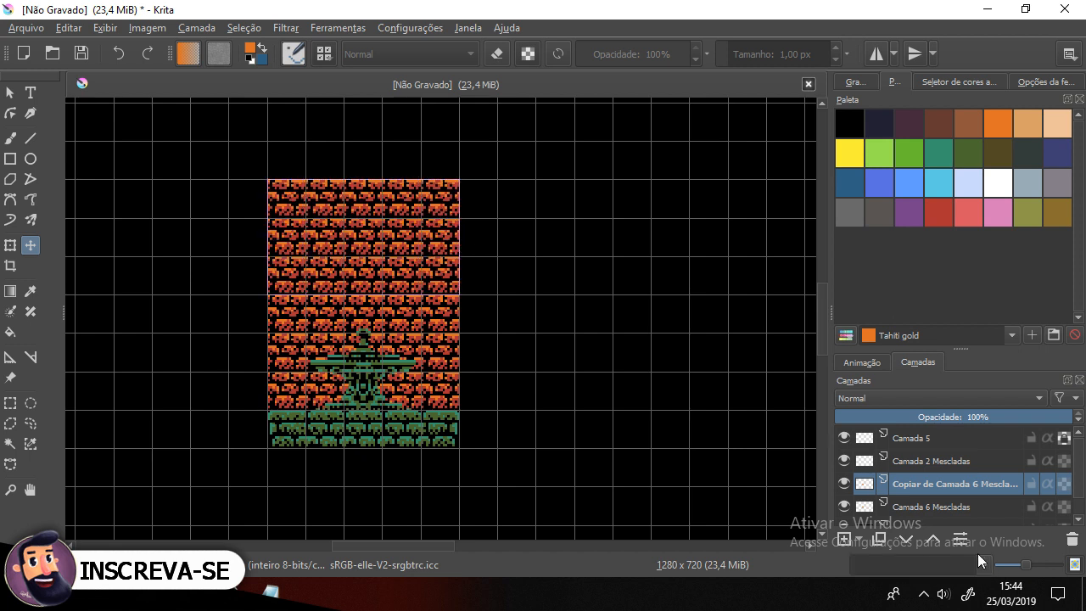
Step: Select both brick wall layers and merge them into a single layer
ctrl+click(954, 506)
right_click(946, 483)
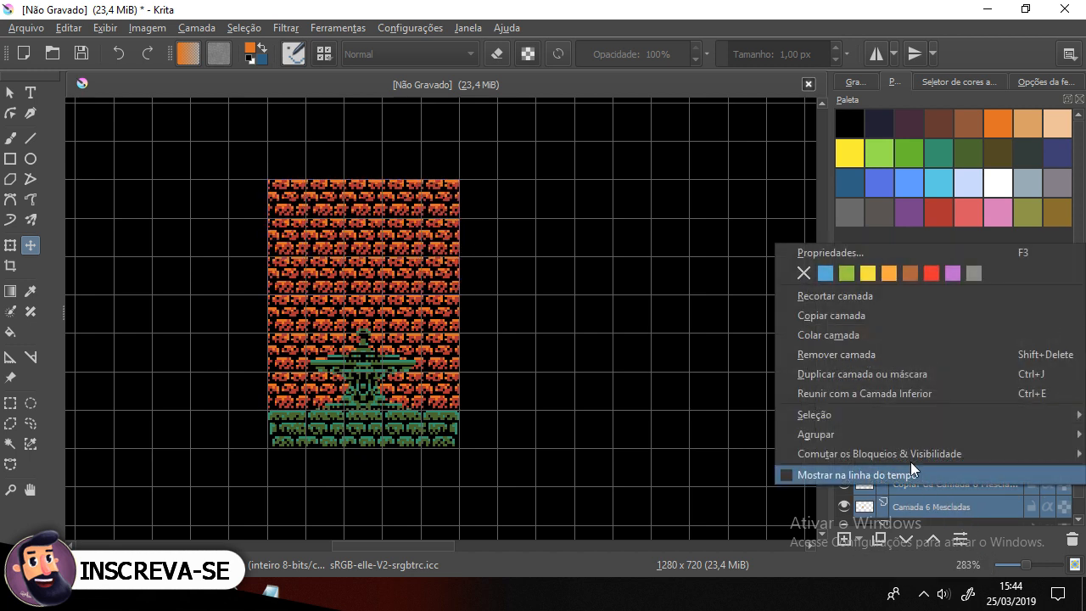
click(902, 395)
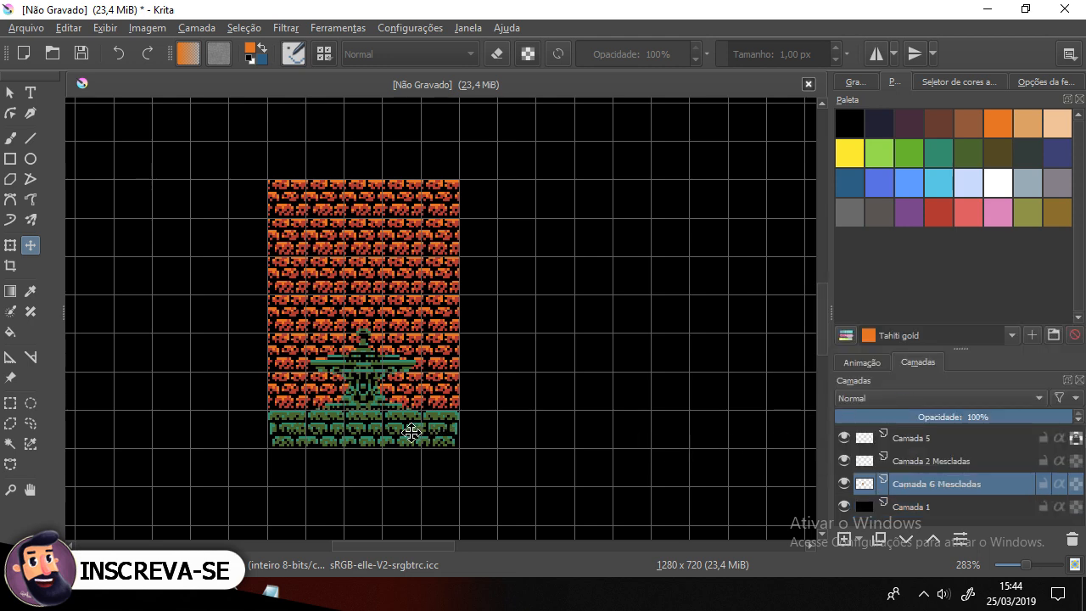
Step: Hide and reshow the brick wall layer to compare the scene with and without it
scroll(336, 435, up, 1)
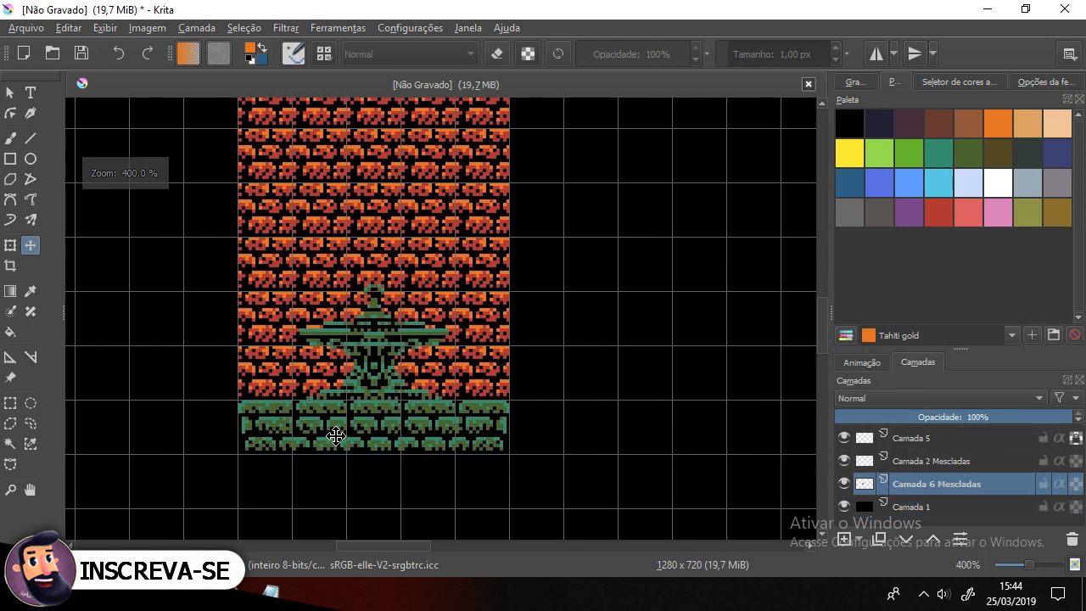
click(845, 483)
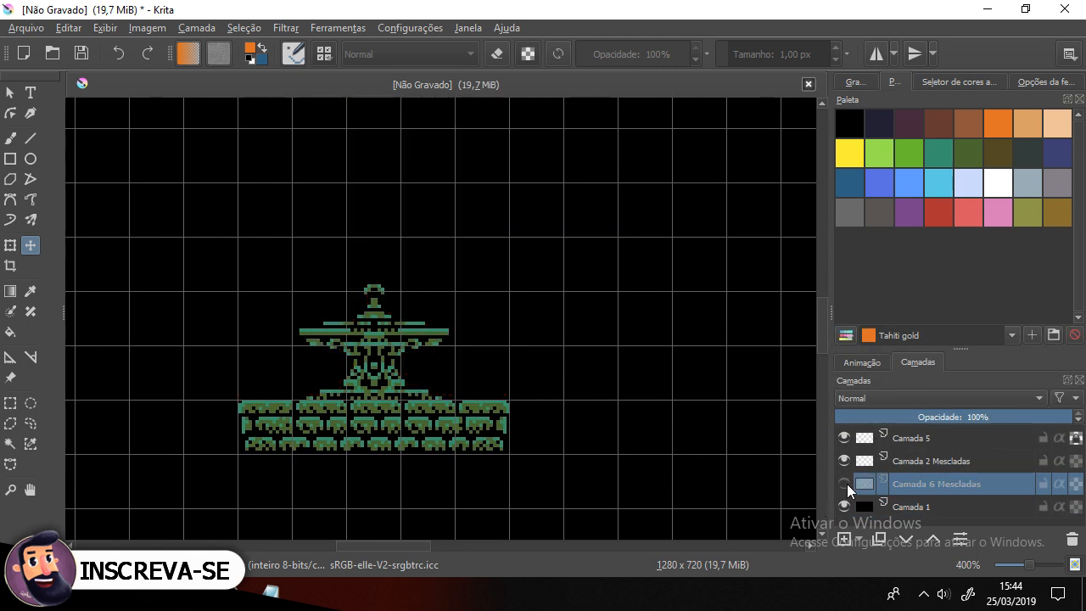
click(845, 484)
scroll(224, 348, up, 1)
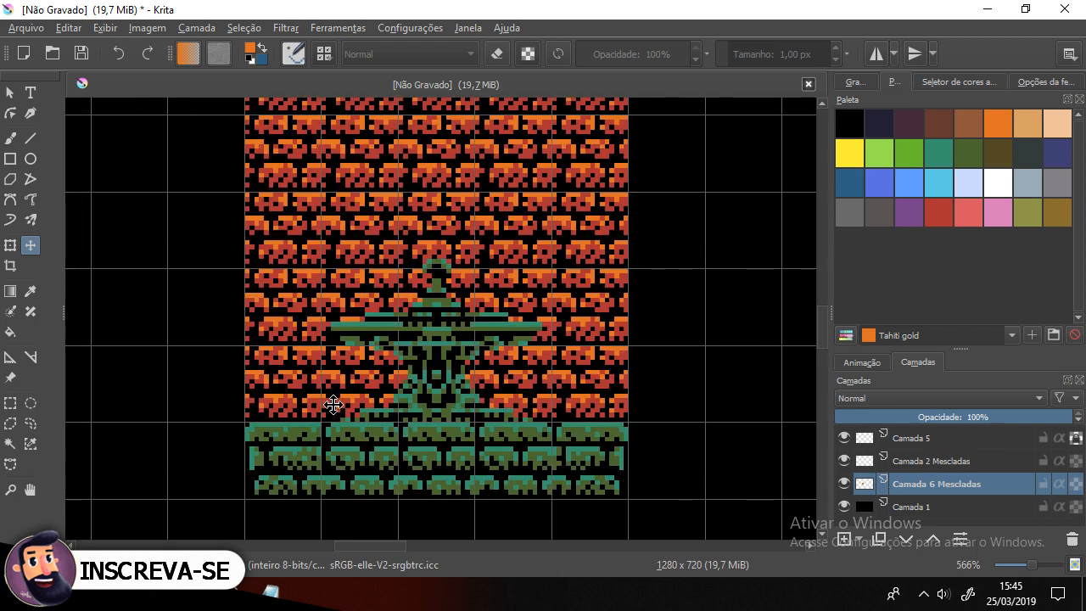
Step: Select the lower-left brick block and paint black pixels over it to break up the bricks
click(11, 403)
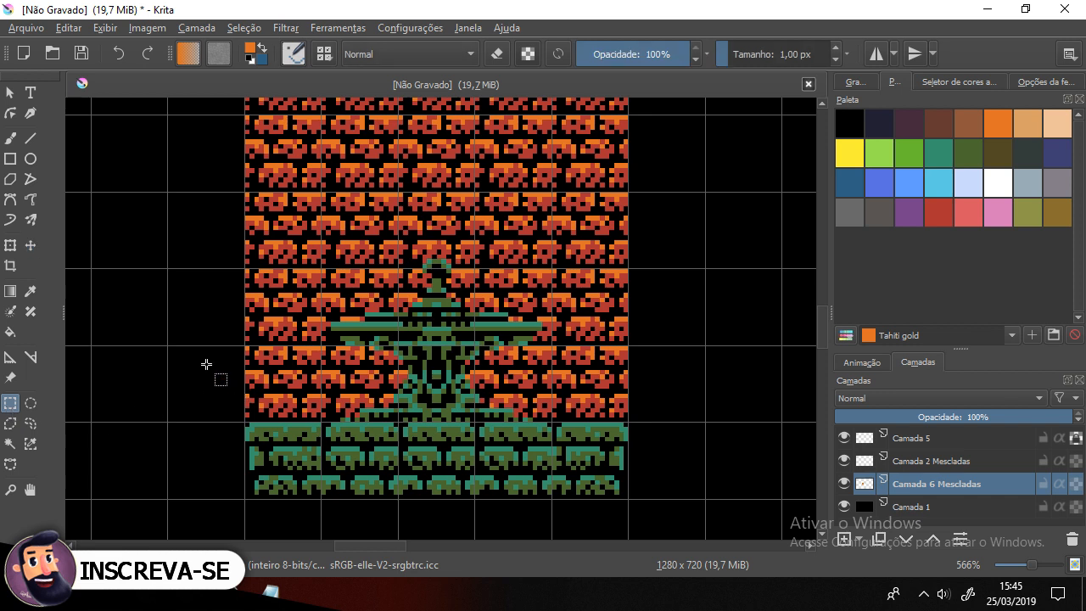
mouse_move(243, 349)
mouse_down()
mouse_move(263, 380)
mouse_move(320, 422)
mouse_up()
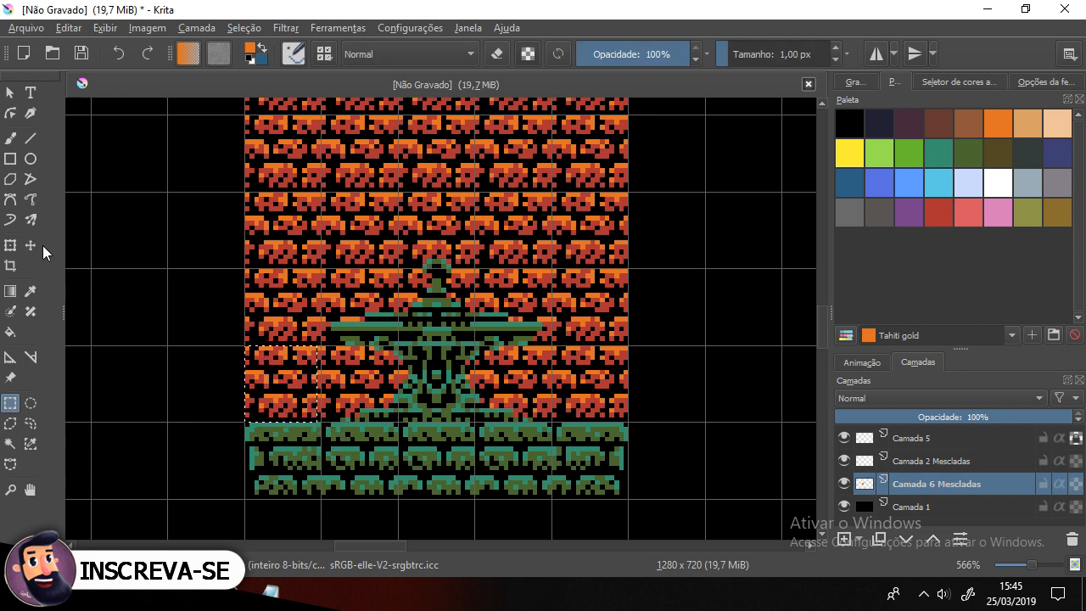
click(11, 141)
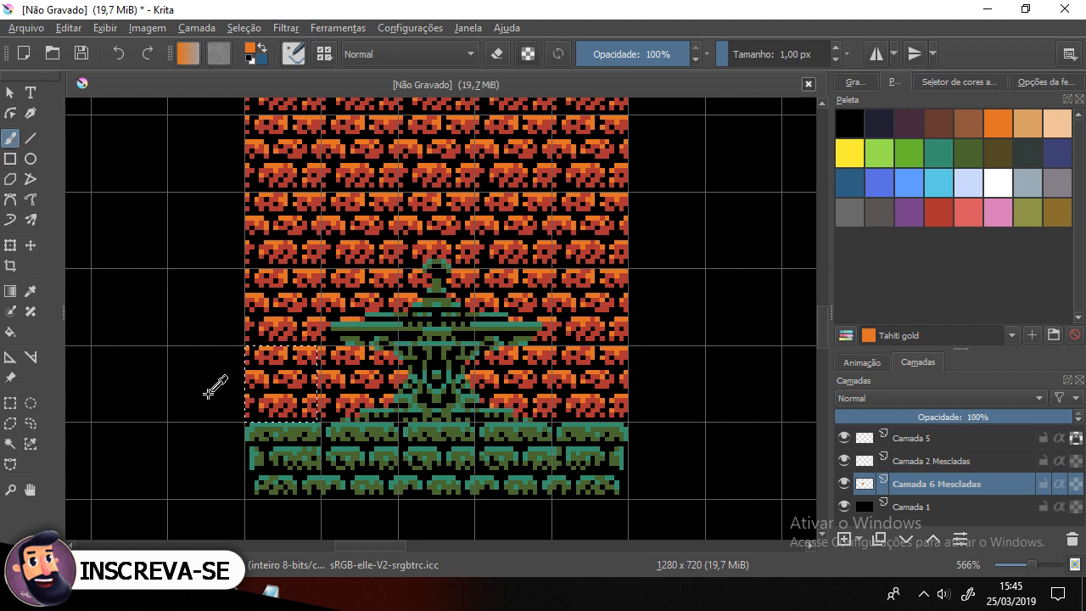
key(d)
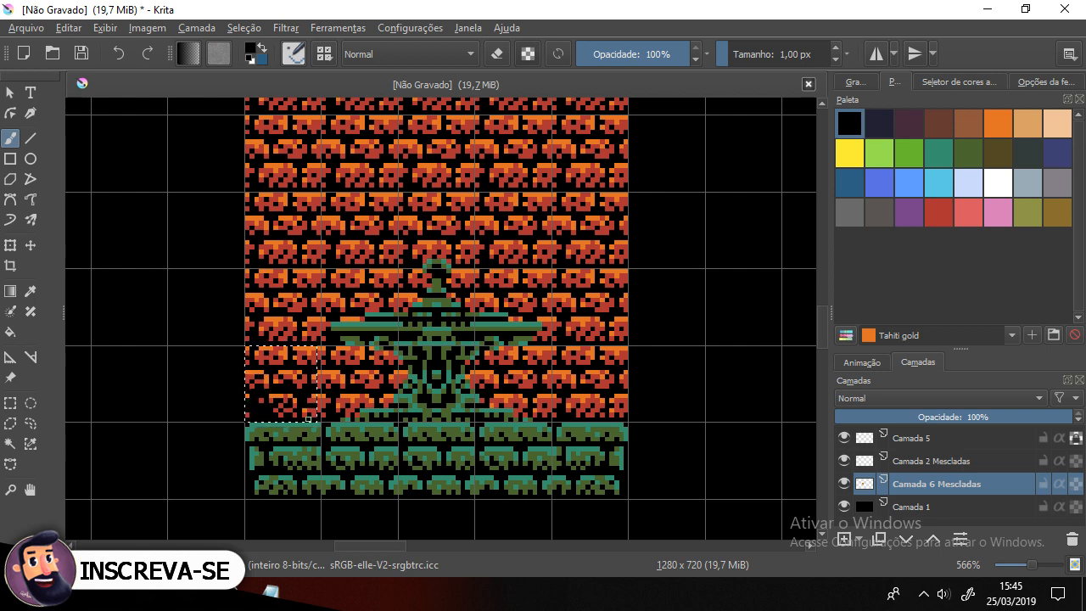
drag(295, 412, 285, 401)
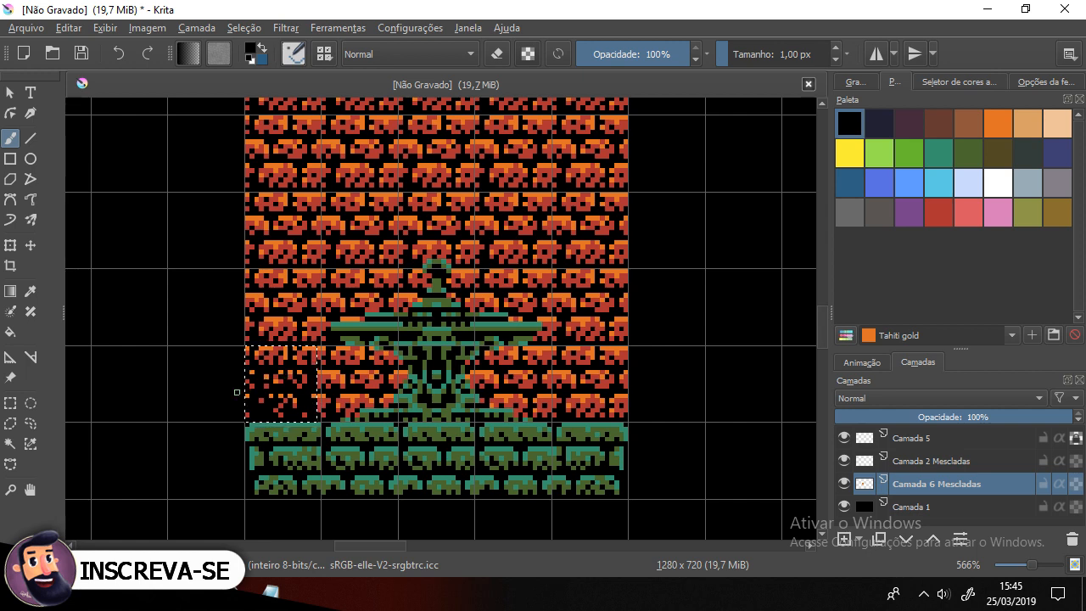
Step: Select the narrow strip beside that block, paint a few more black pixels into it, and deselect
scroll(406, 349, up, 2)
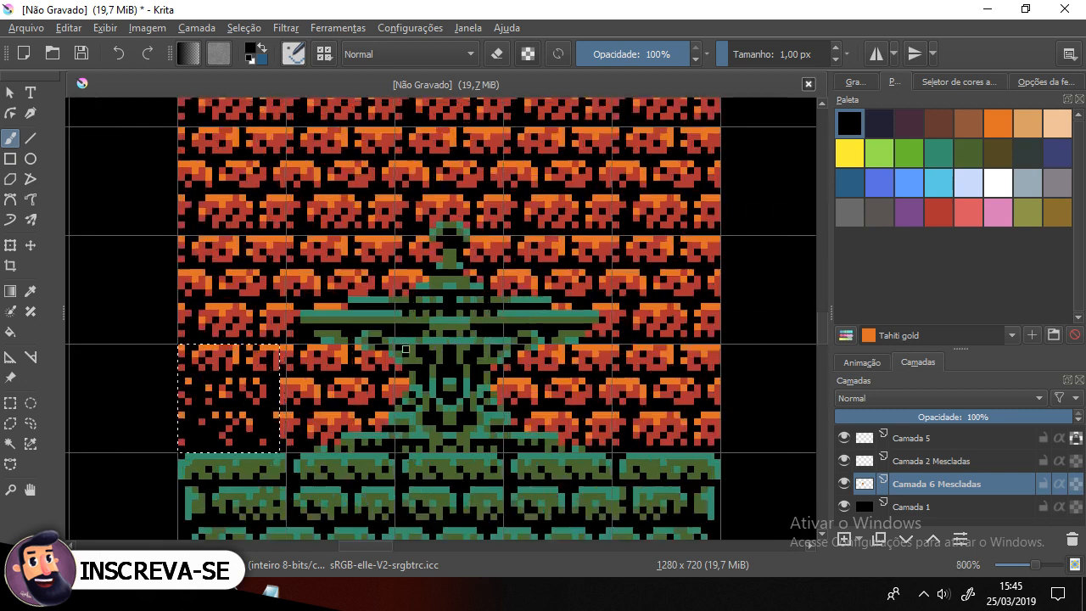
click(10, 402)
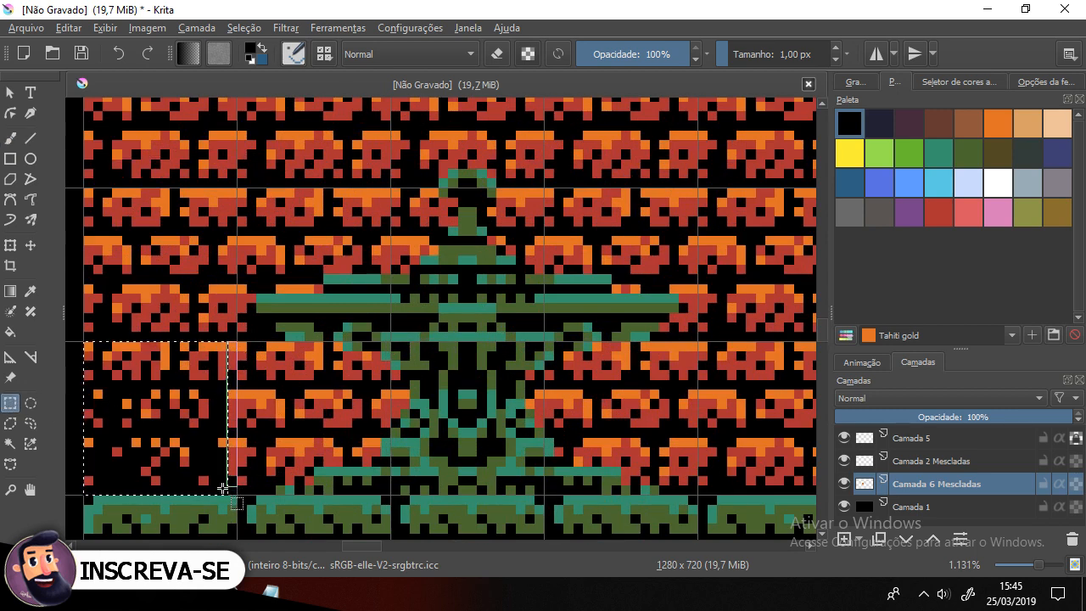
drag(223, 492, 234, 345)
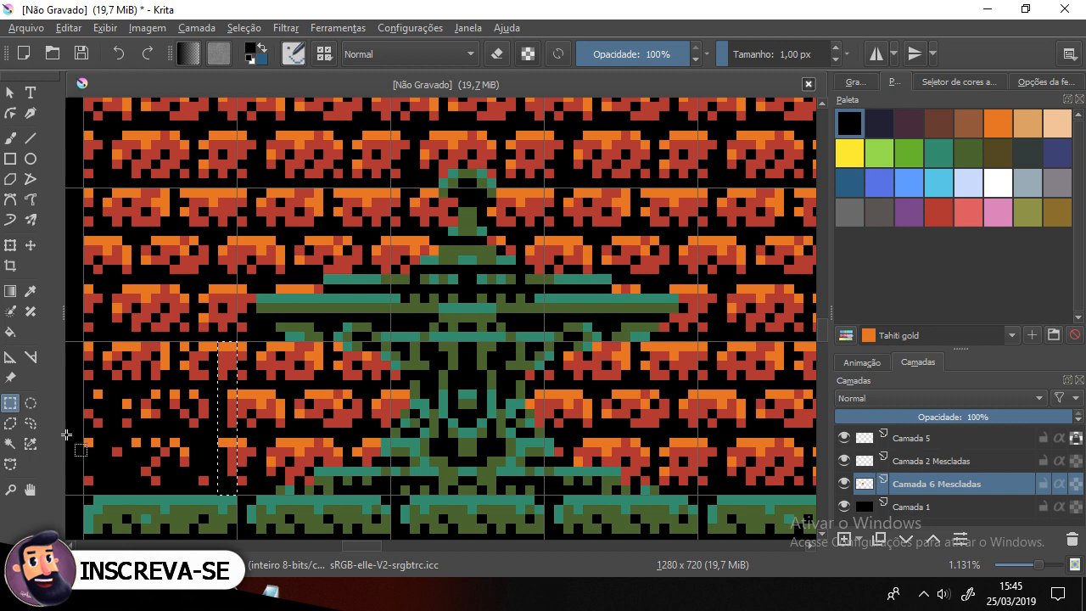
click(10, 138)
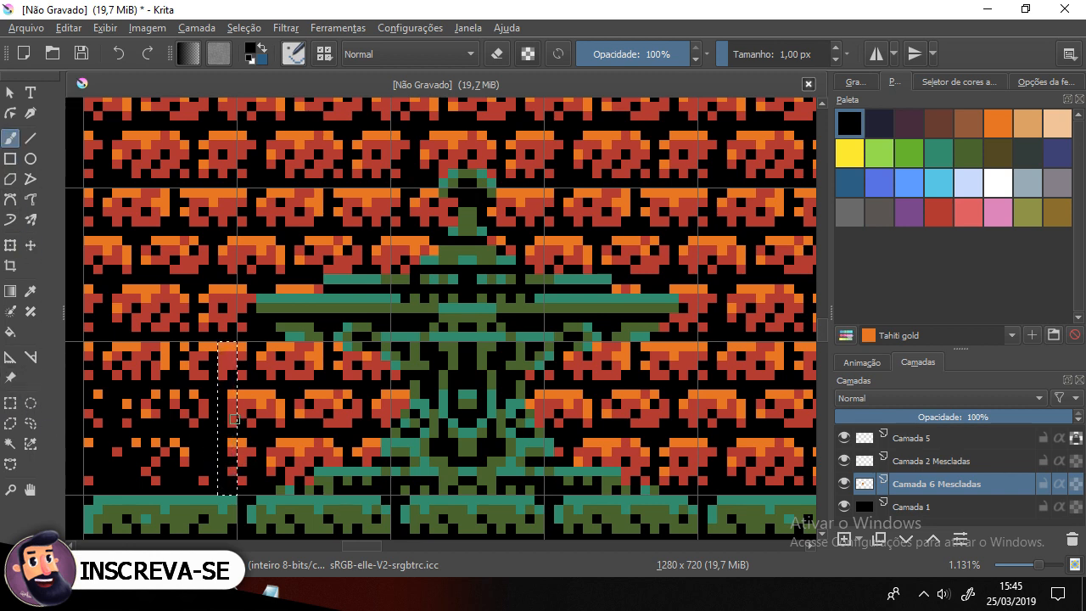
click(231, 357)
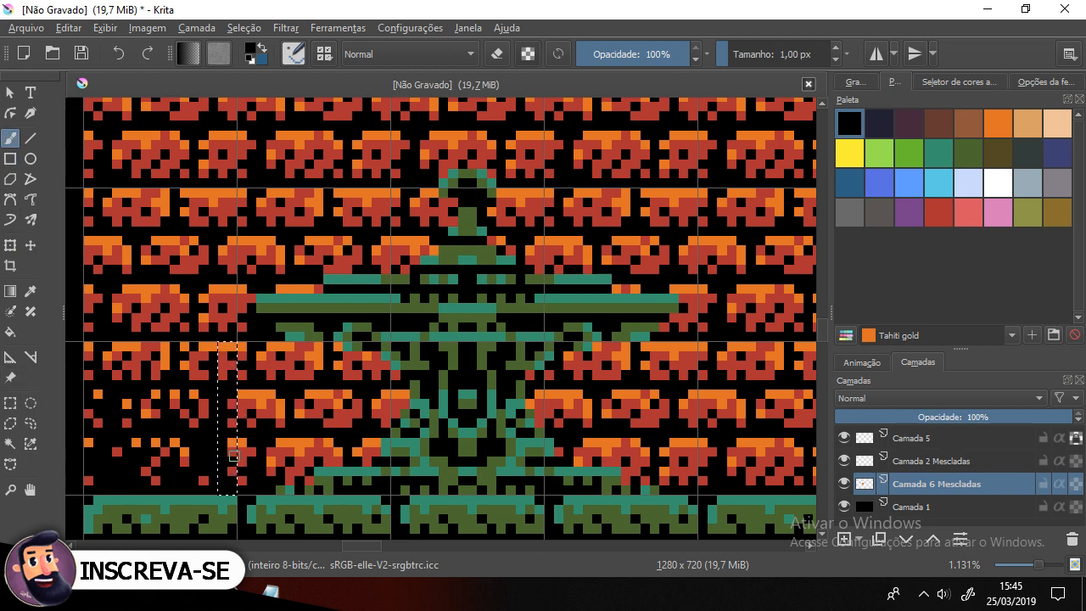
click(230, 442)
scroll(194, 388, down, 2)
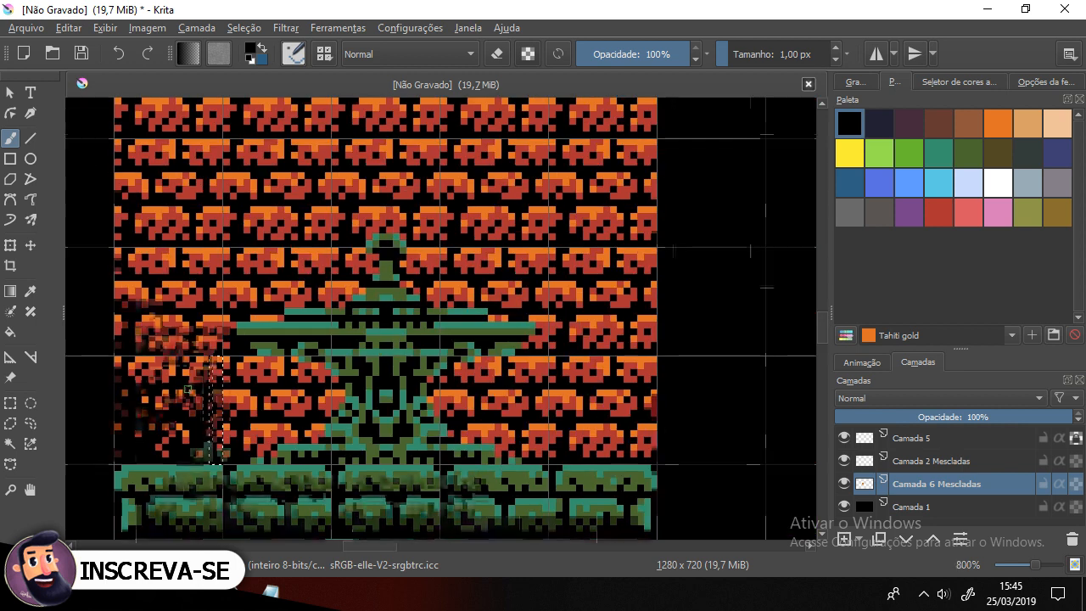
key(ctrl+shift+a)
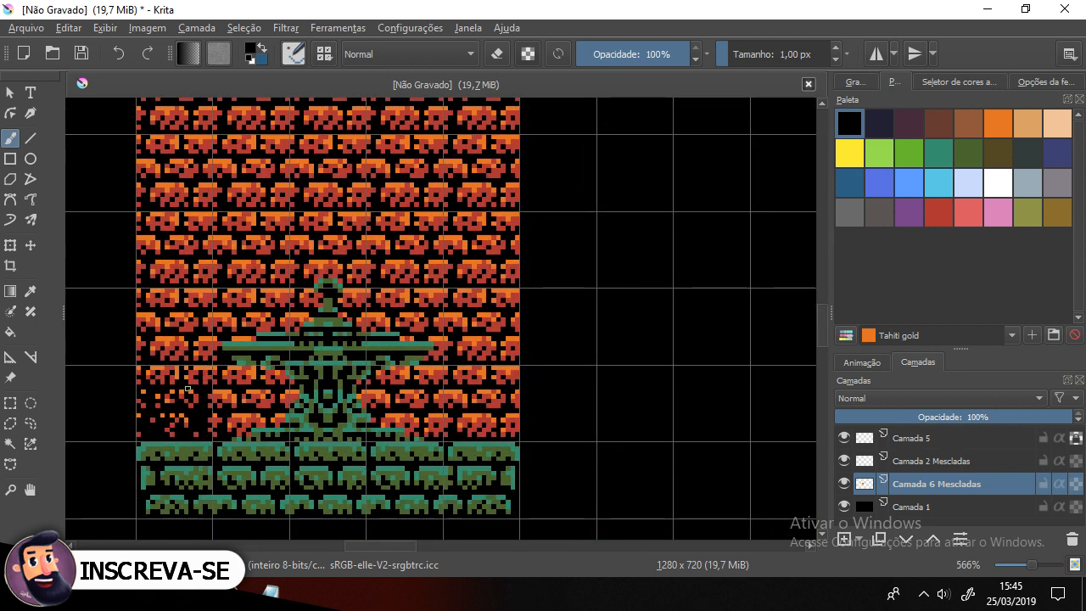
Step: Copy the broken brick block, paste it, move the copy right along the row, and merge it into the brick wall layer
click(10, 402)
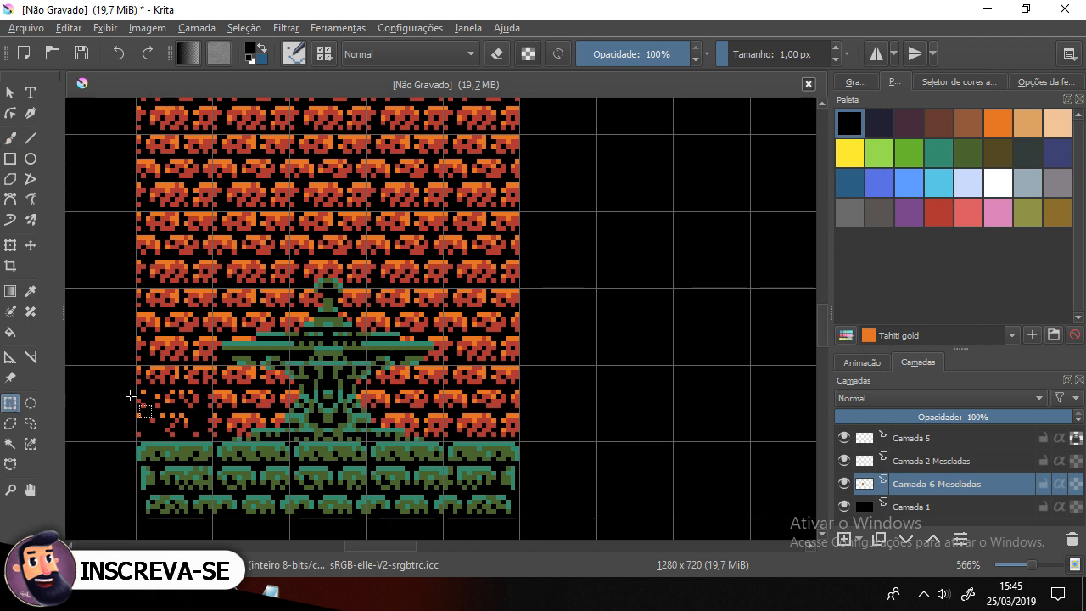
drag(136, 365, 210, 442)
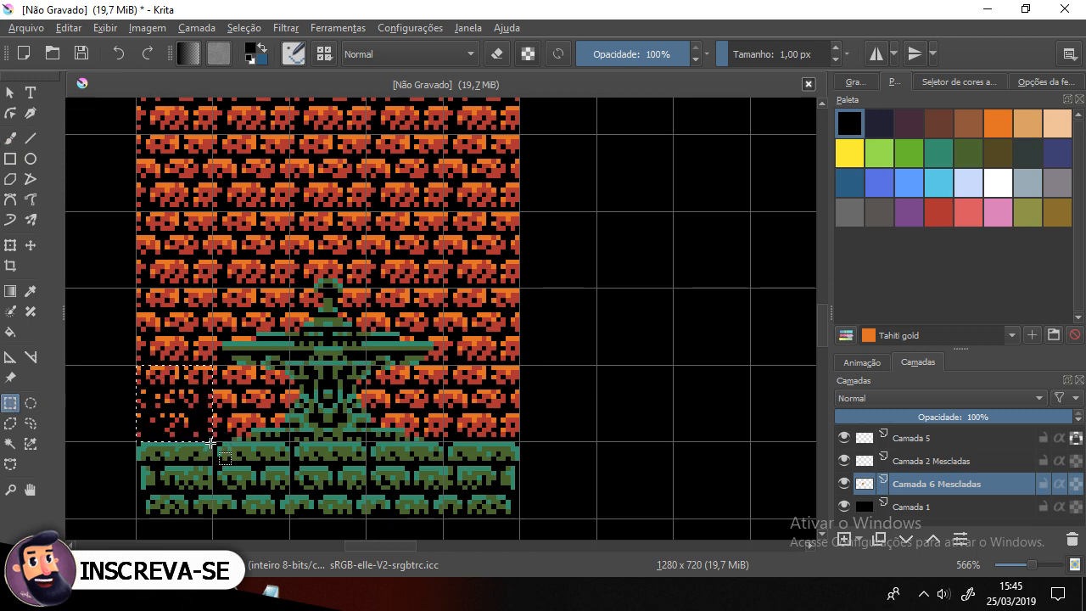
key(ctrl+c)
key(ctrl+v)
key(ctrl+shift+a)
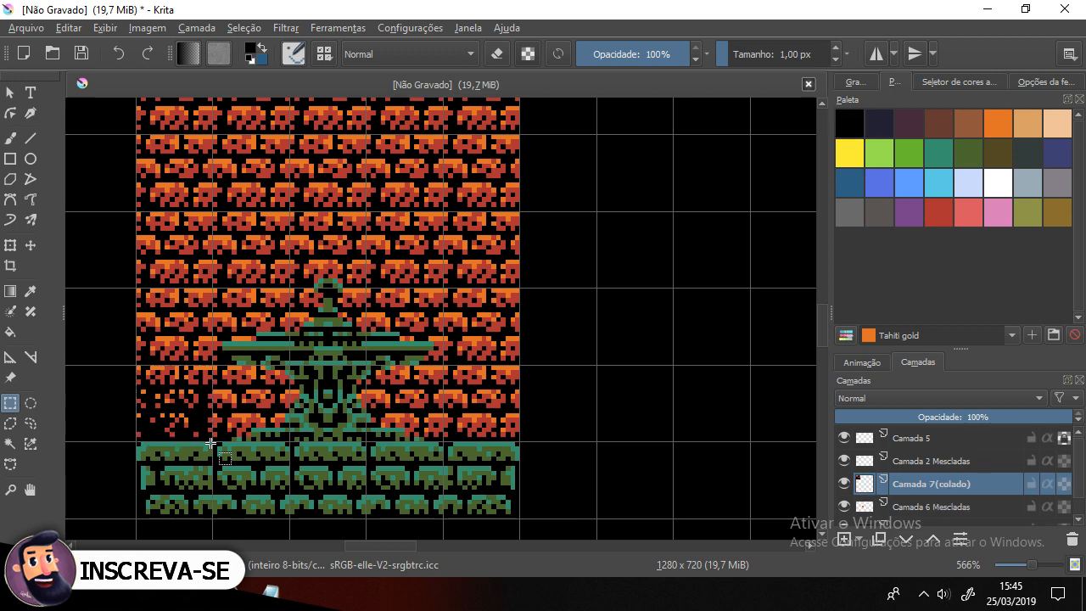
click(31, 245)
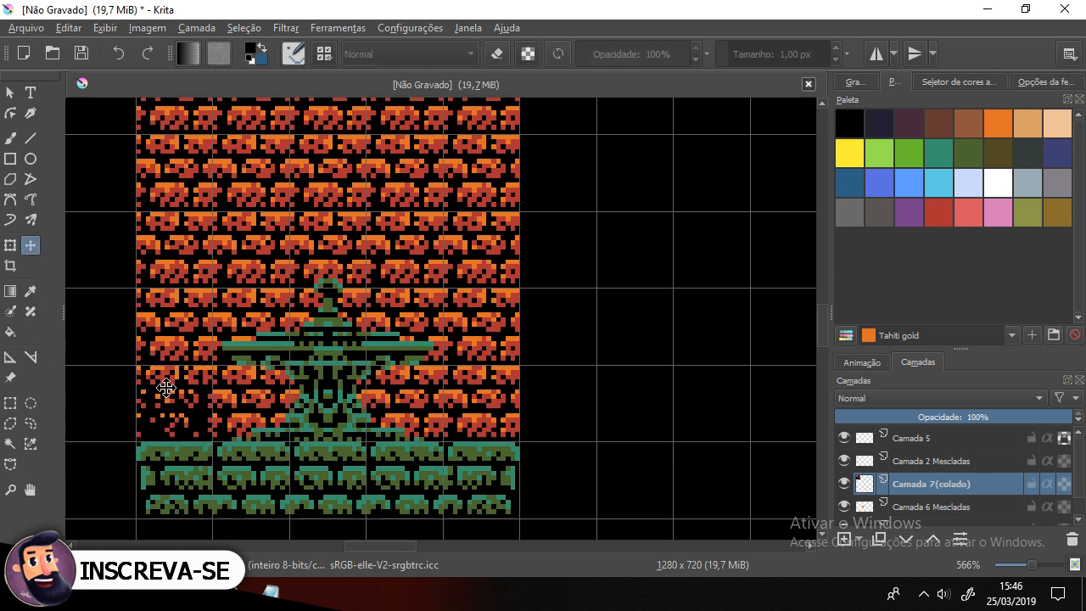
drag(180, 387, 485, 388)
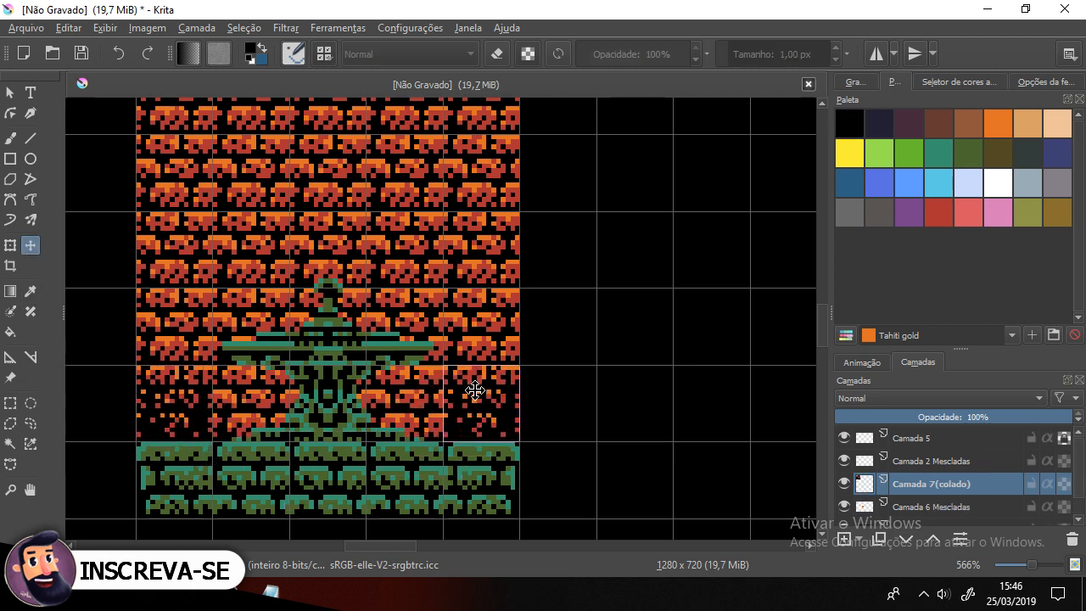
ctrl+click(942, 506)
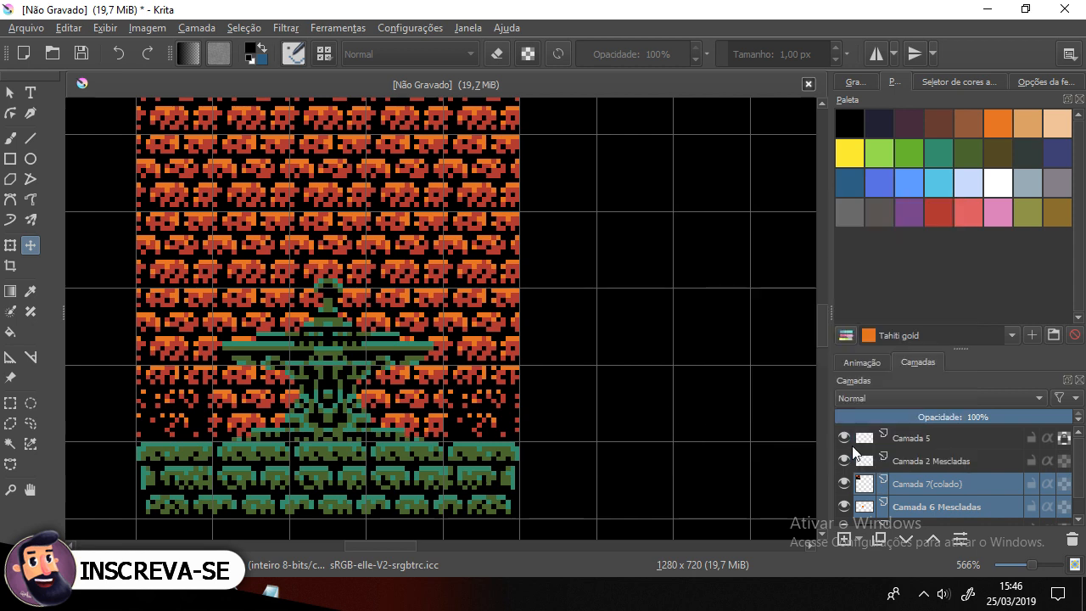
right_click(973, 482)
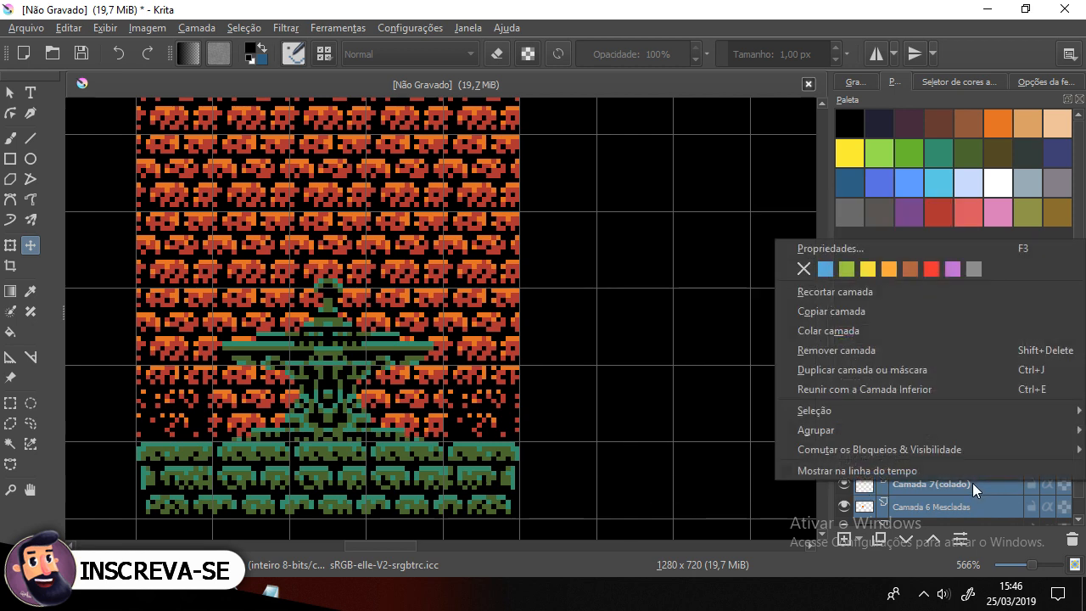
click(937, 390)
Step: Toggle the brick wall layer's visibility and inspect the wall around the statue
click(844, 482)
click(845, 481)
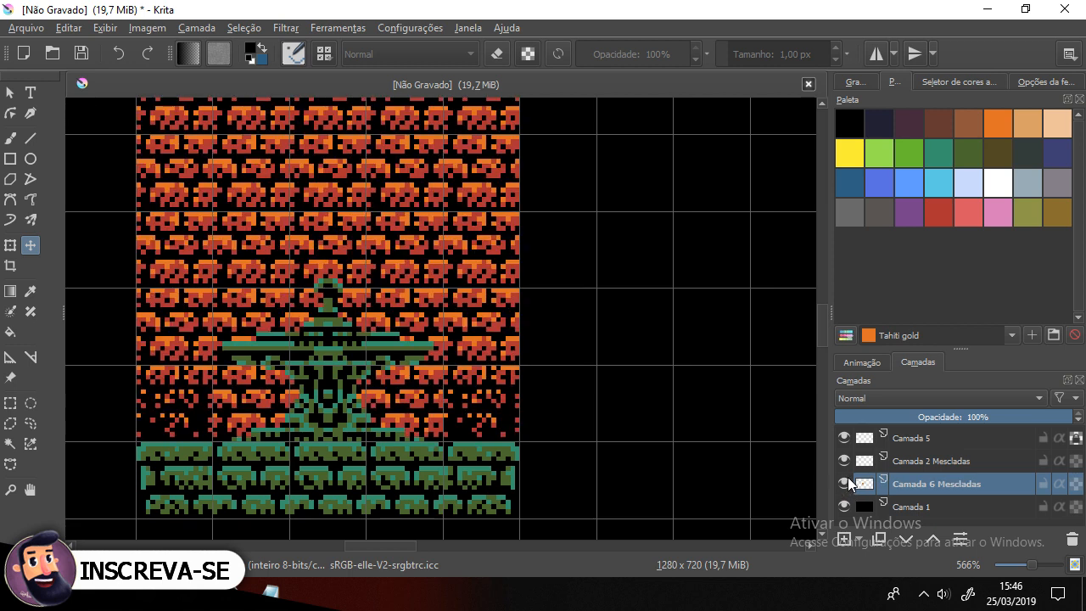
drag(374, 365, 417, 402)
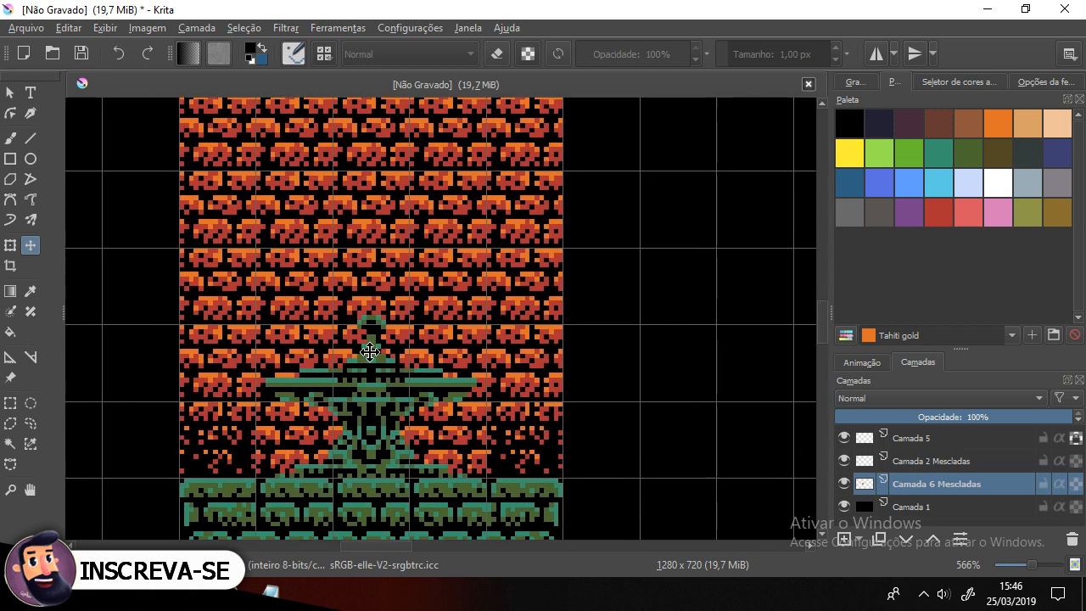
scroll(364, 350, down, 1)
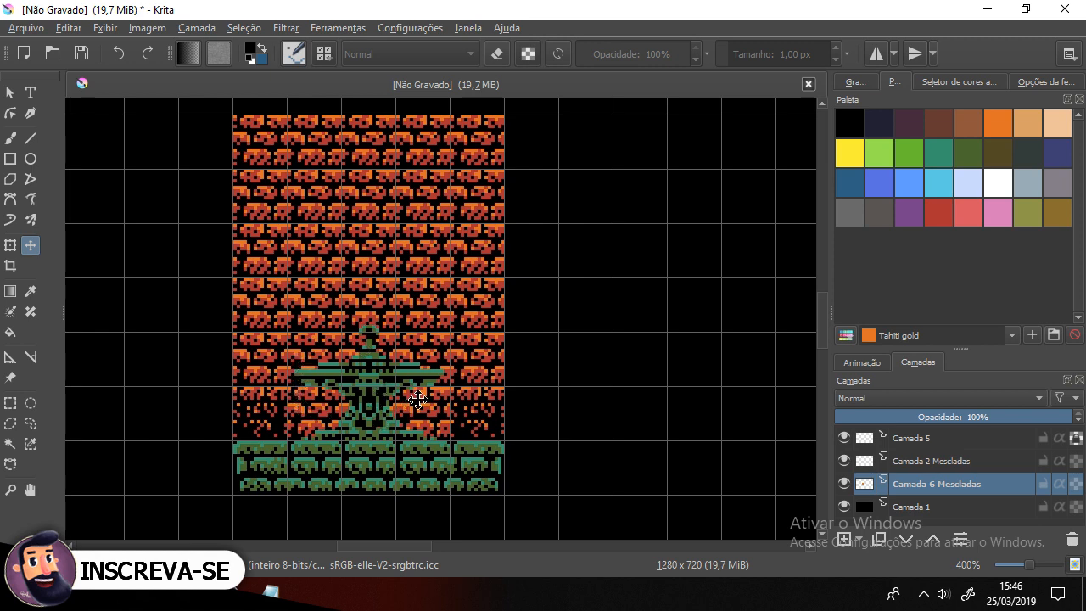
scroll(298, 430, up, 1)
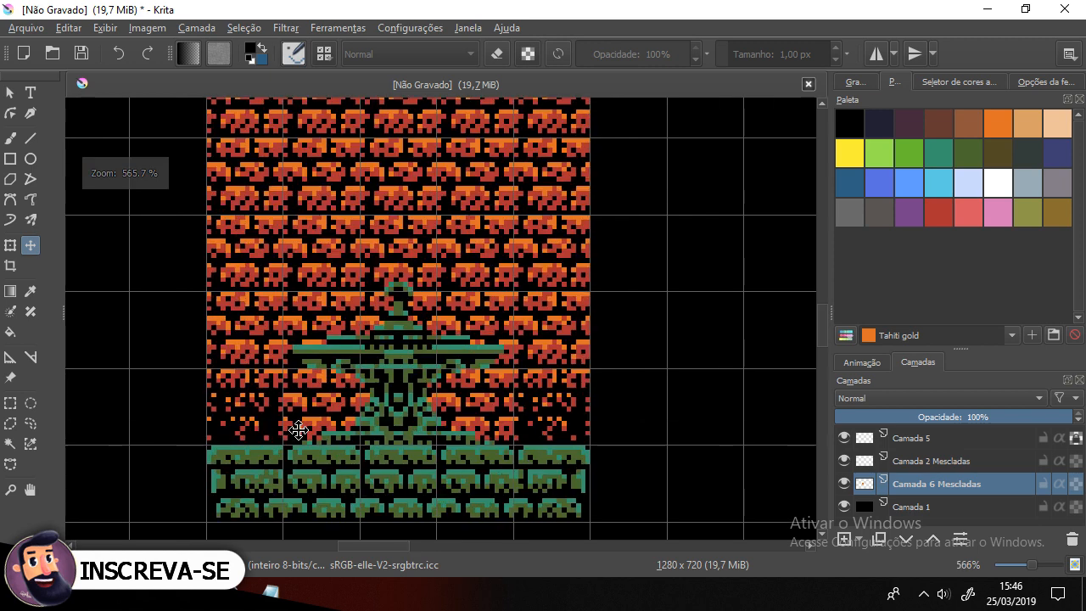
Step: Select the area behind the statue and, with horizontal mirror mode on, paint black to clear bricks around it
click(10, 403)
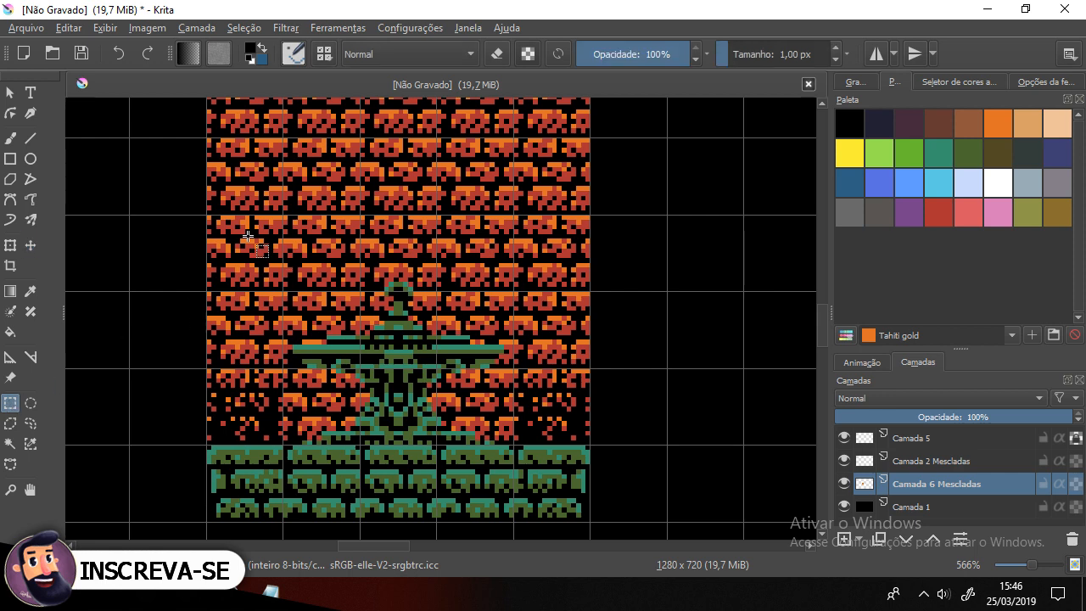
drag(283, 216, 513, 444)
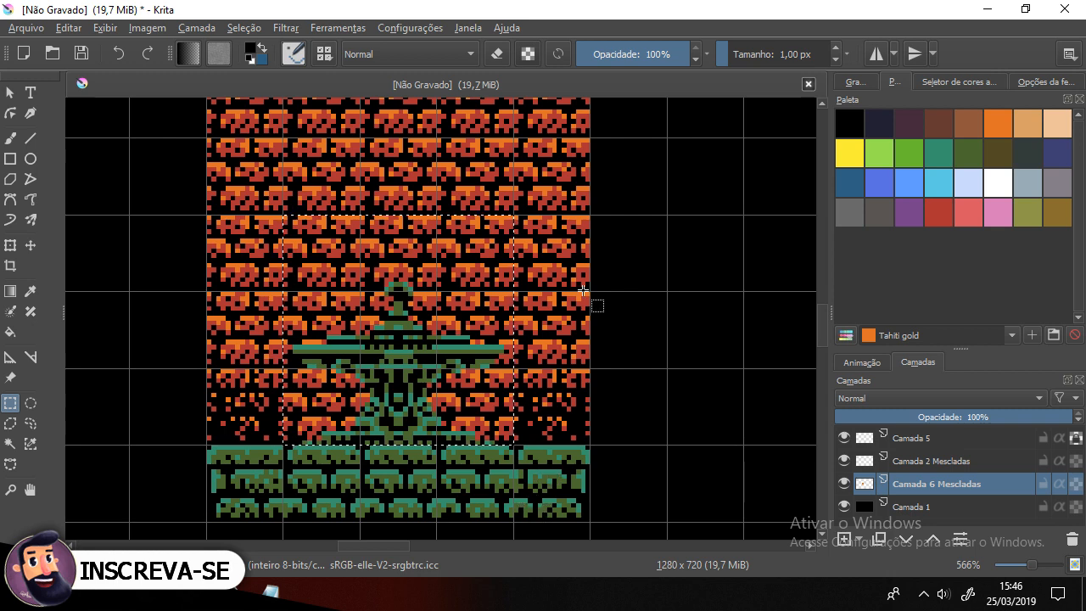
click(876, 54)
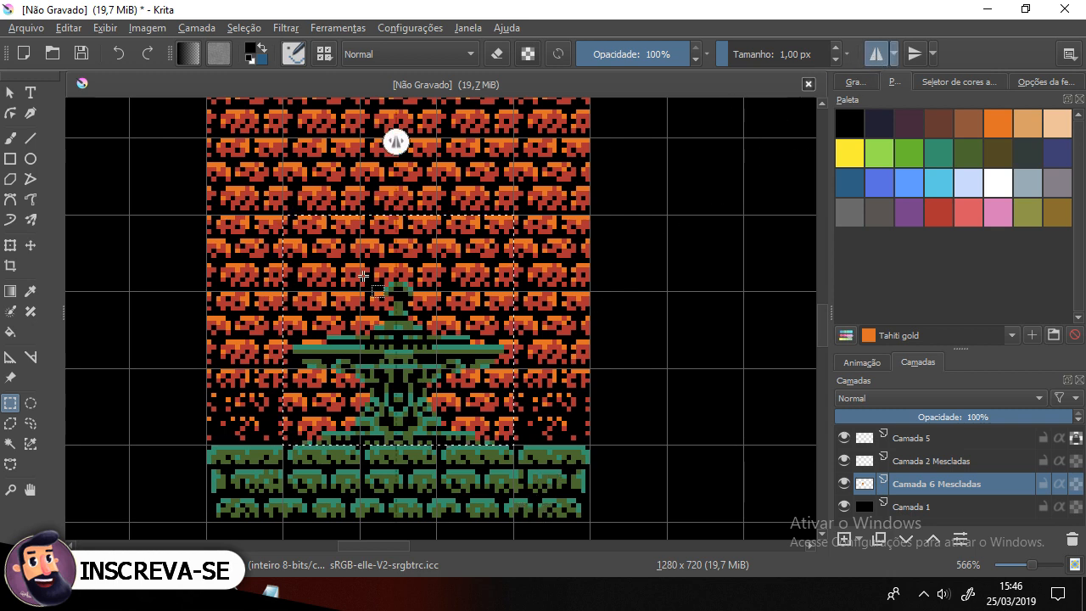
click(10, 139)
ctrl+click(158, 342)
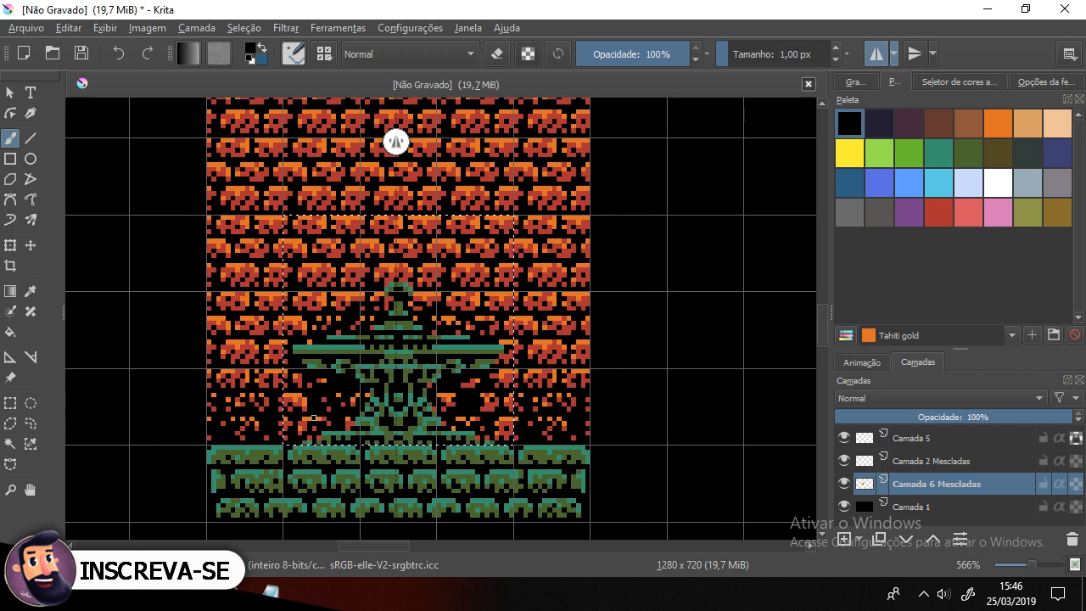
click(312, 437)
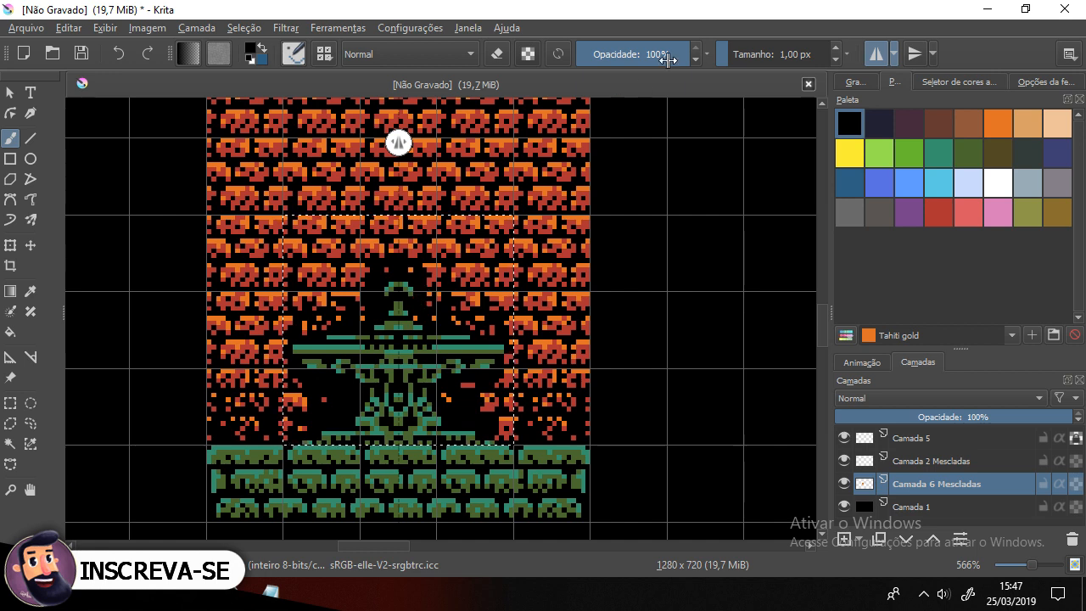
Step: Paint red brick pixels symmetrically beside the statue using mirror mode
click(876, 54)
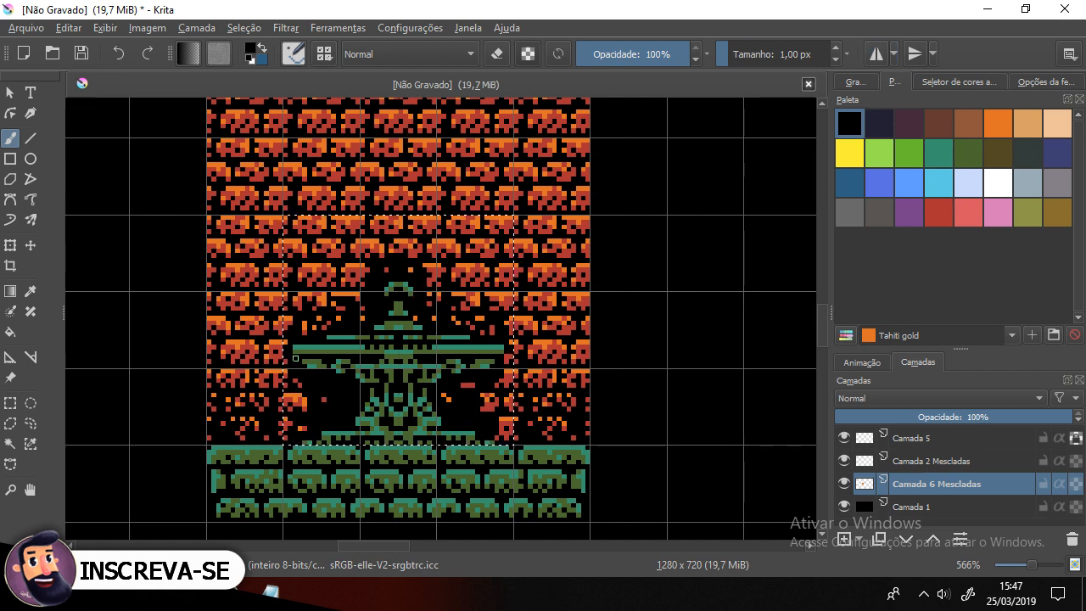
click(876, 53)
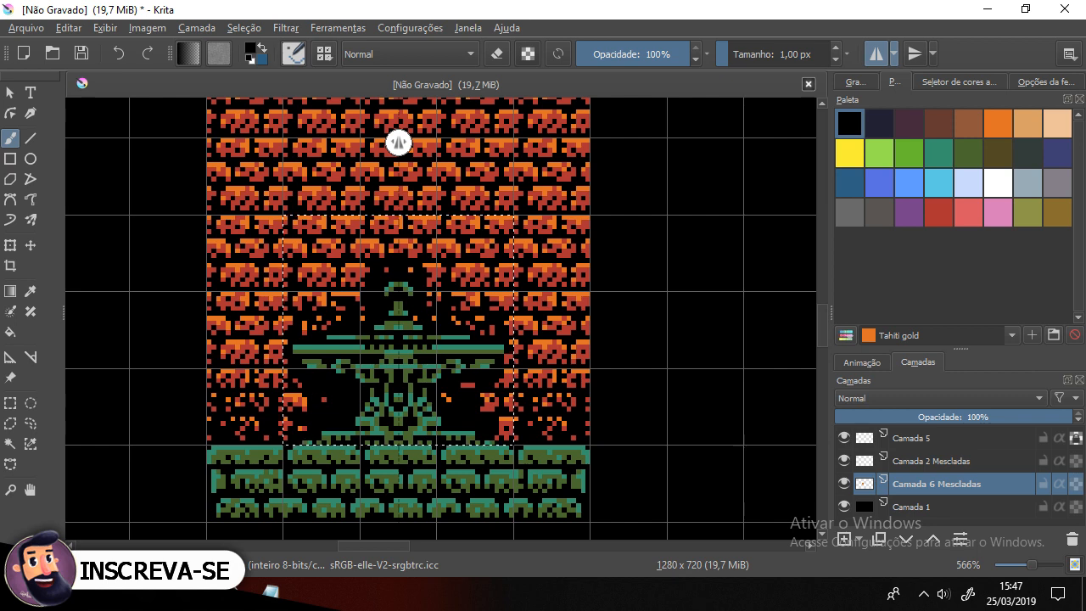
ctrl+click(298, 399)
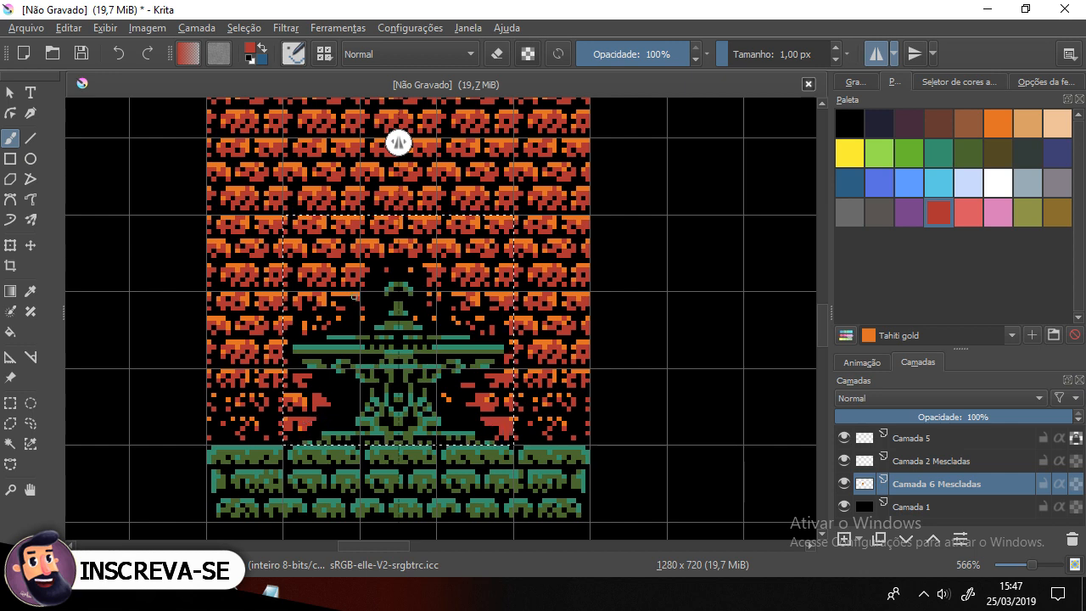
drag(339, 301, 351, 303)
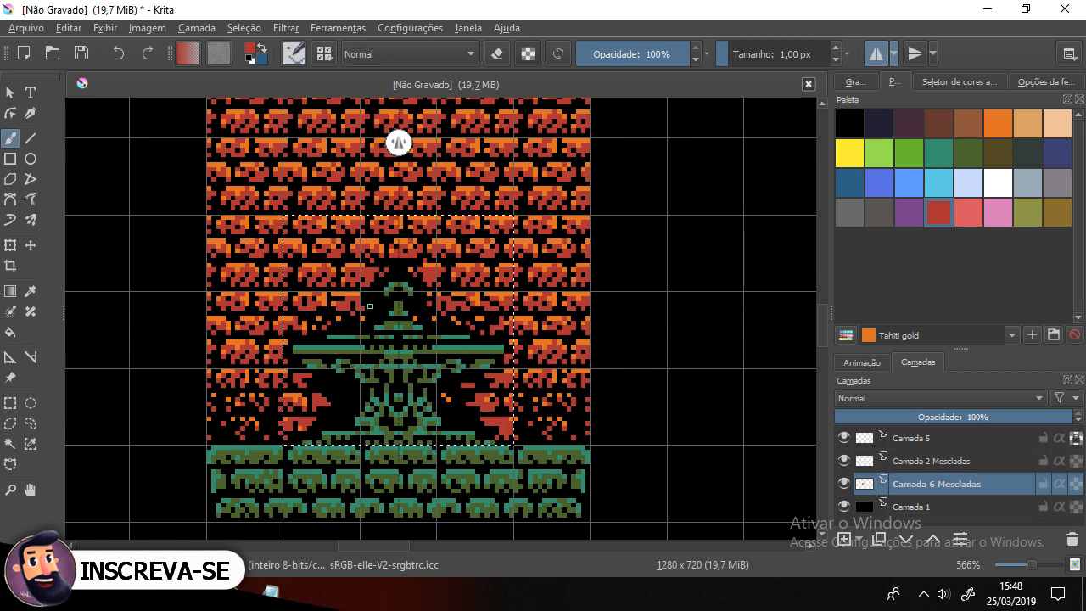
Step: Paint more red brick pixels beside the statue with horizontal mirror mode
click(368, 295)
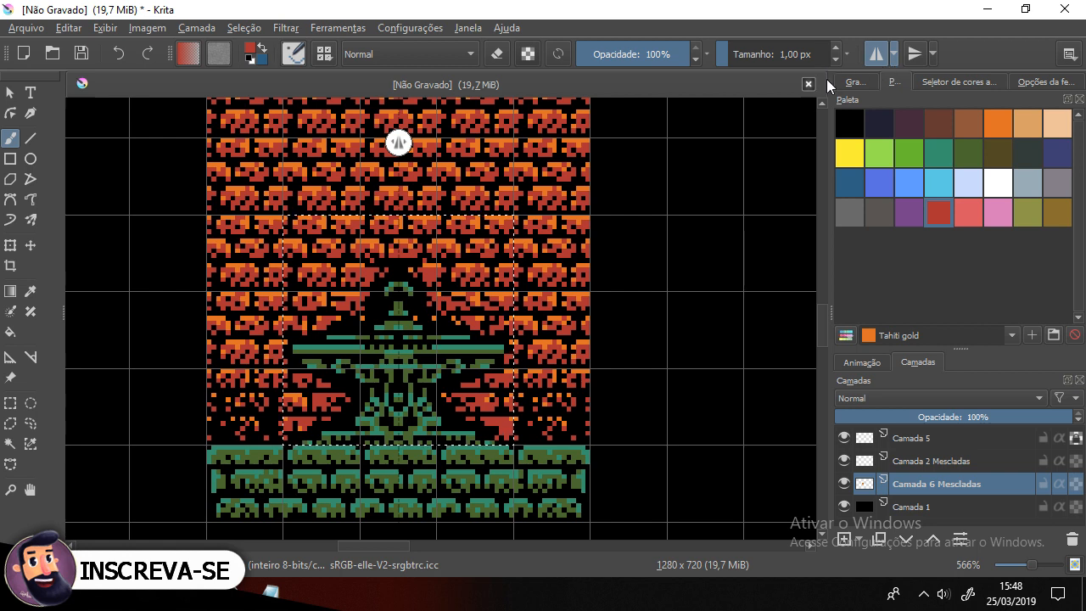
scroll(424, 255, up, 1)
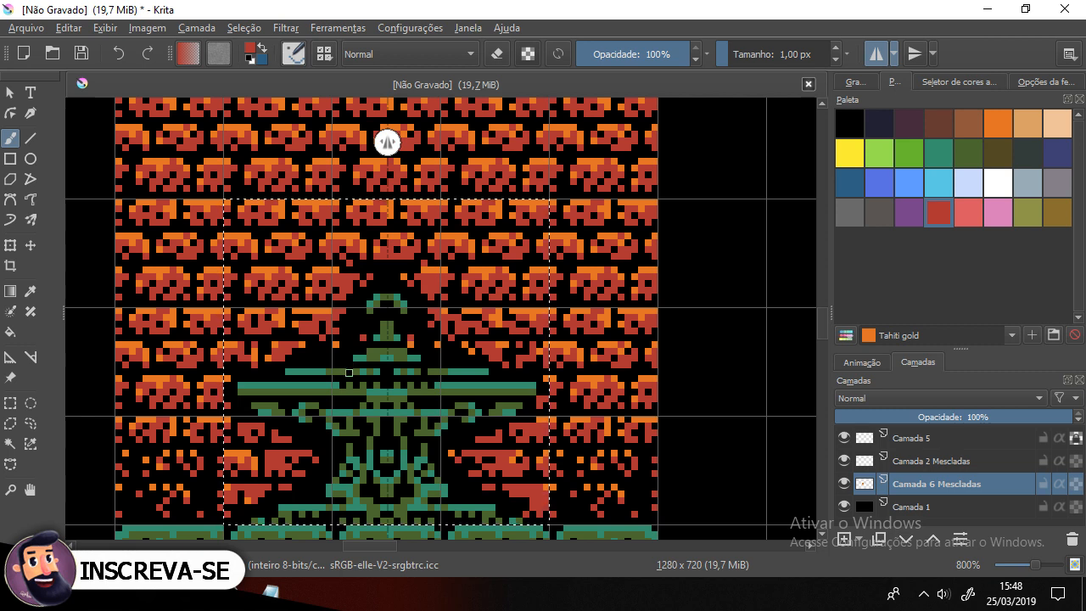
mouse_move(410, 484)
mouse_down()
mouse_move(354, 376)
mouse_move(376, 405)
mouse_up()
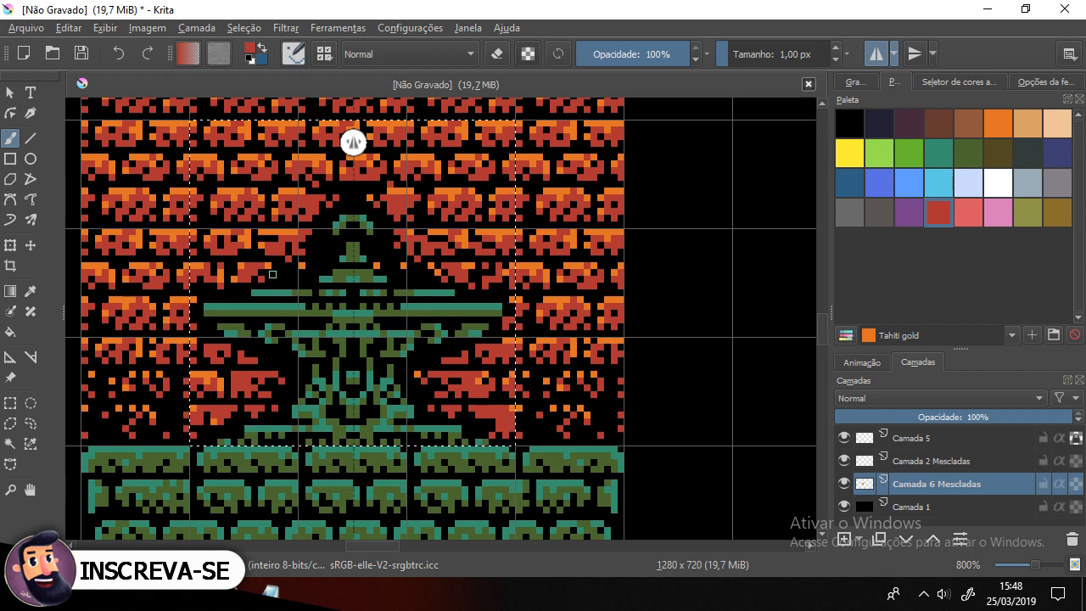
drag(338, 347, 343, 359)
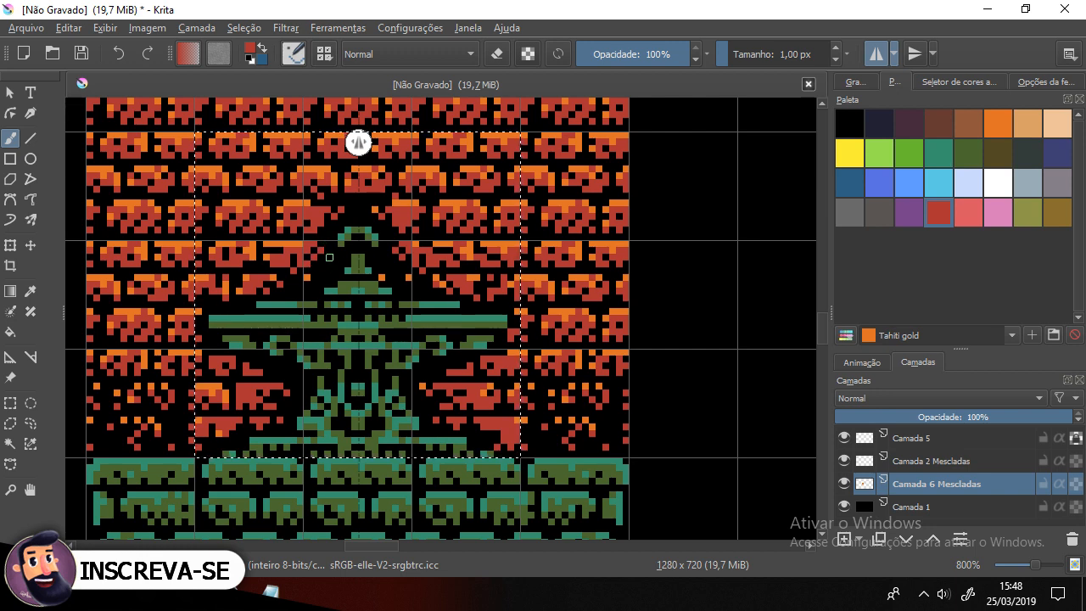
drag(334, 348, 470, 413)
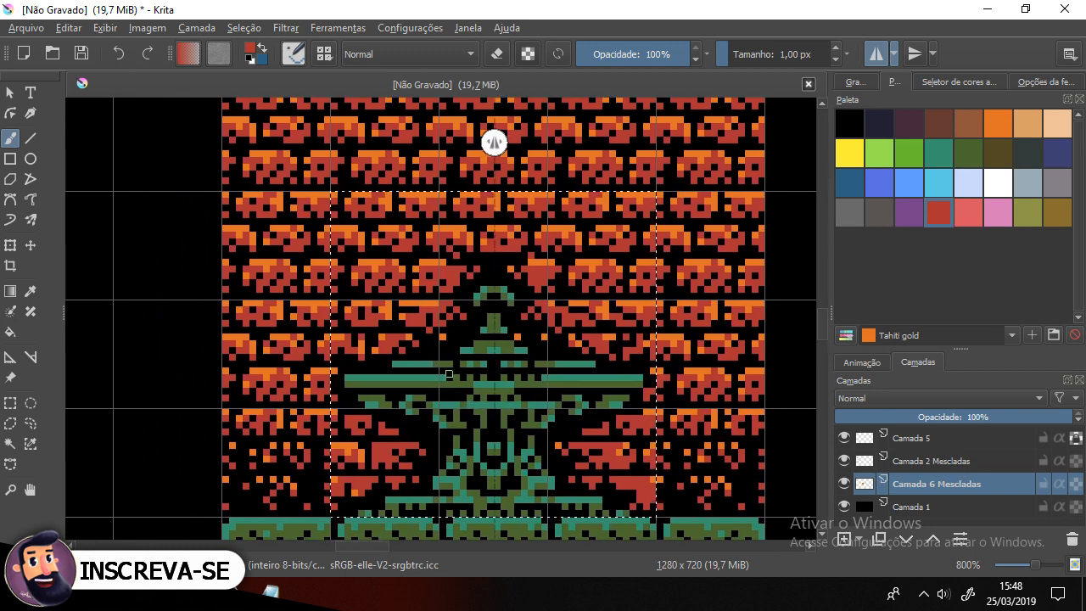
scroll(450, 375, down, 2)
scroll(446, 372, up, 1)
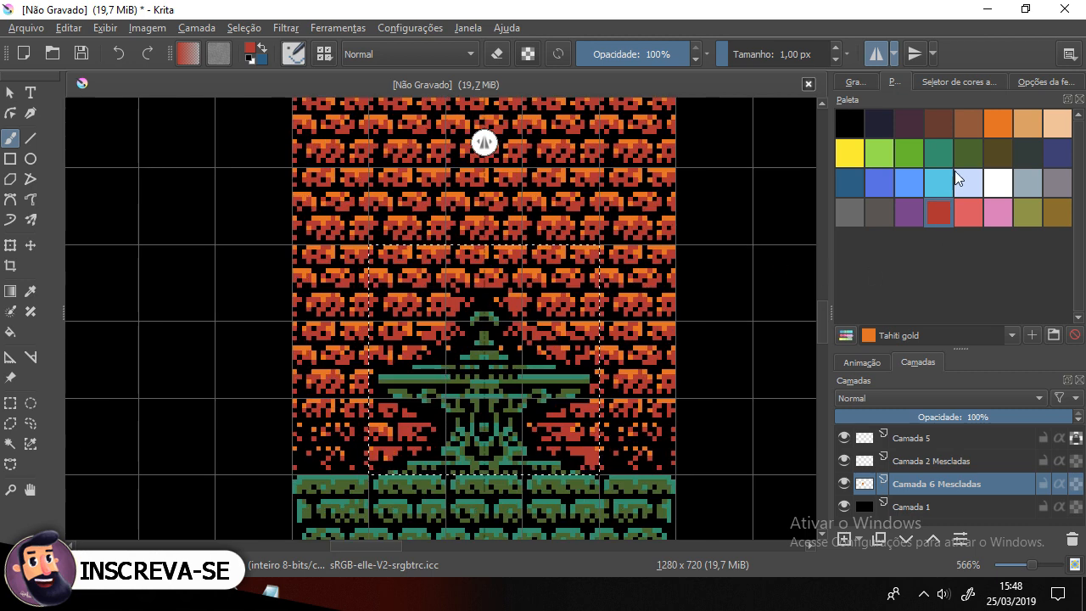
Step: Deselect the current selection and turn off horizontal mirror mode
click(1002, 119)
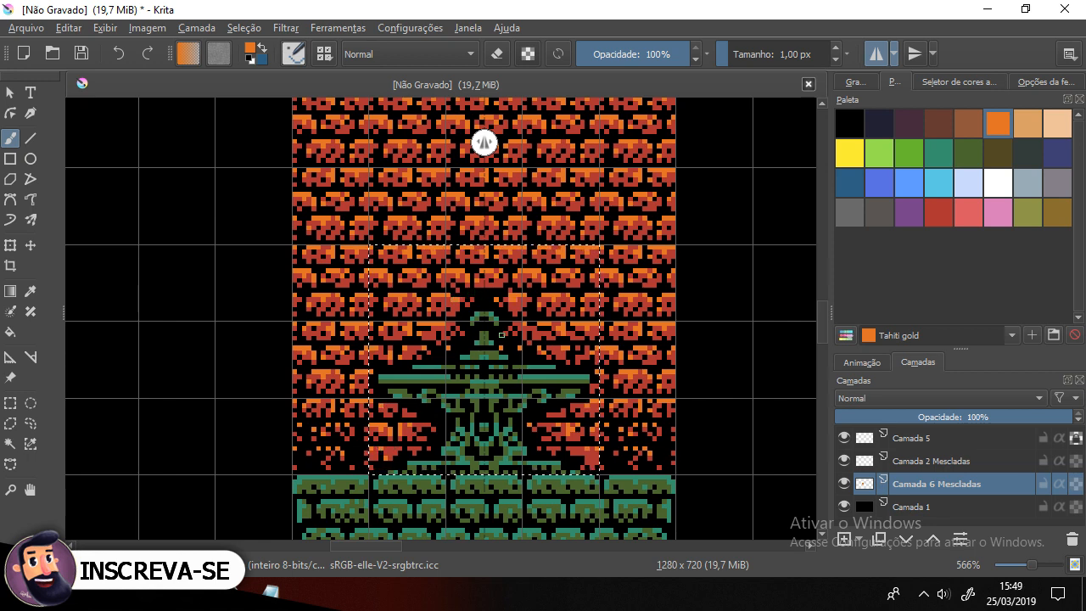
drag(540, 362, 476, 386)
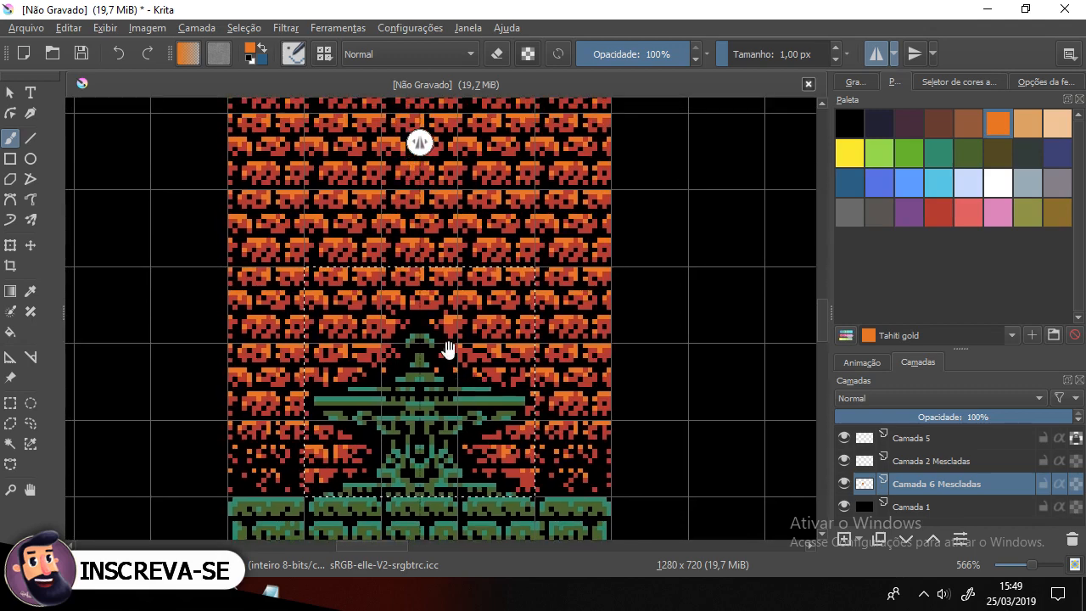
key(ctrl+shift+a)
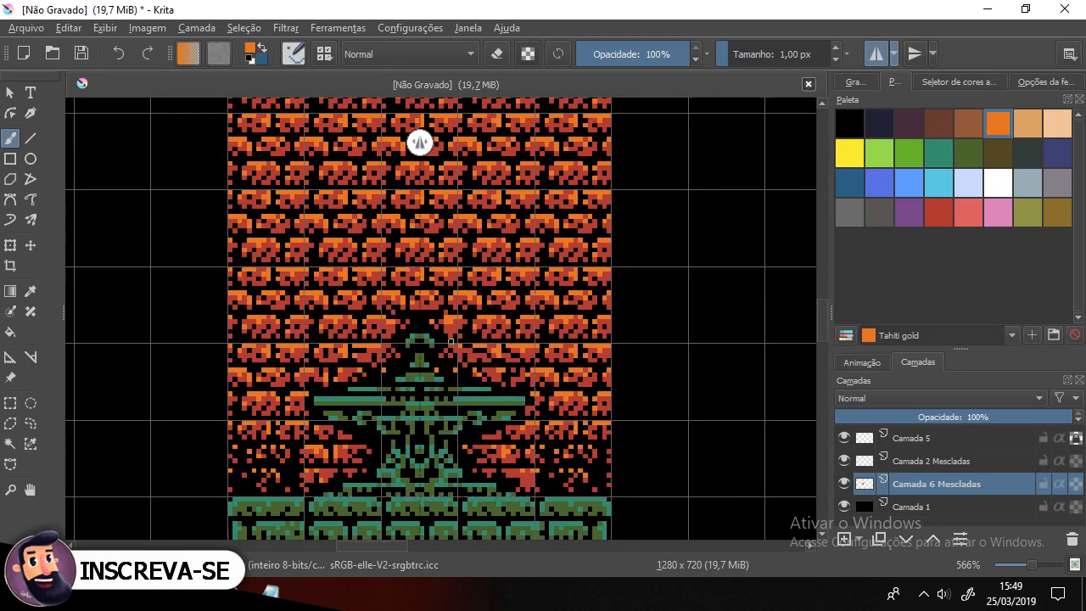
scroll(451, 341, down, 4)
scroll(451, 341, up, 1)
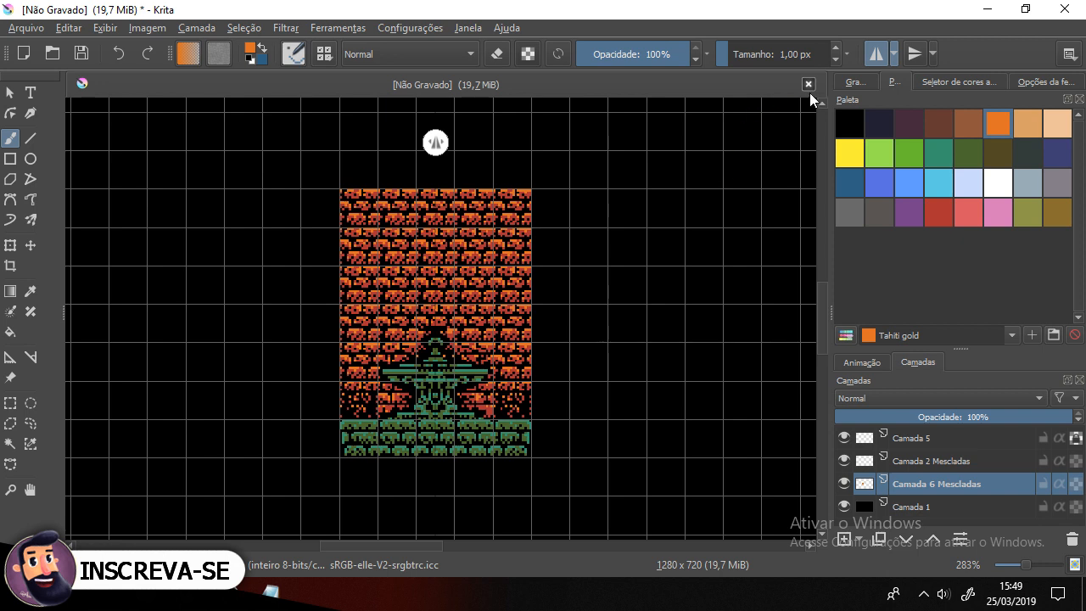
click(875, 55)
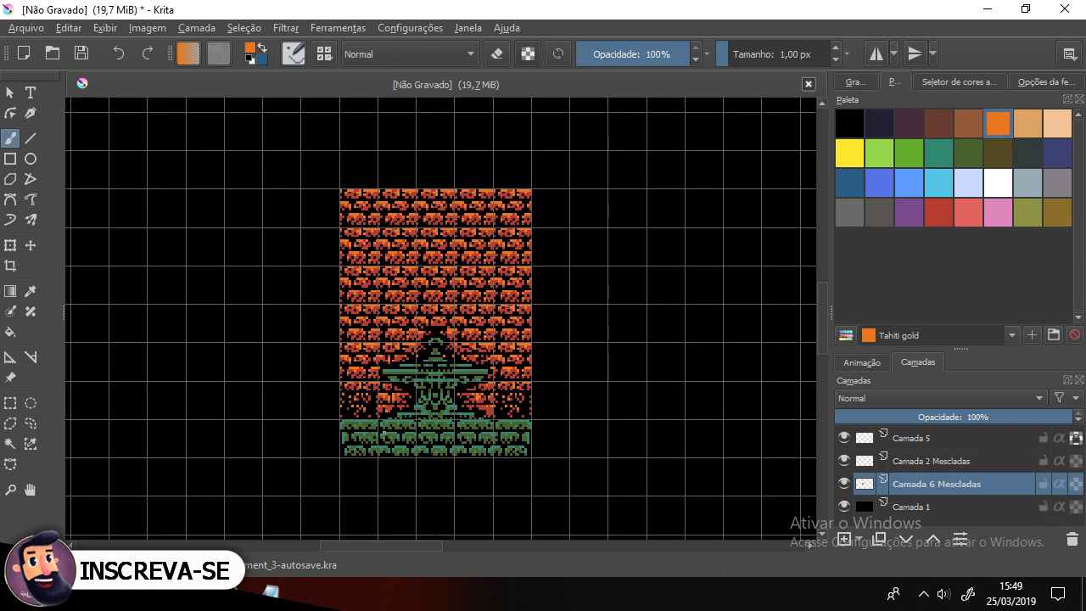
Step: Select the lower area around the statue and, with mirror mode back on, paint black to clear bricks there
scroll(399, 383, up, 2)
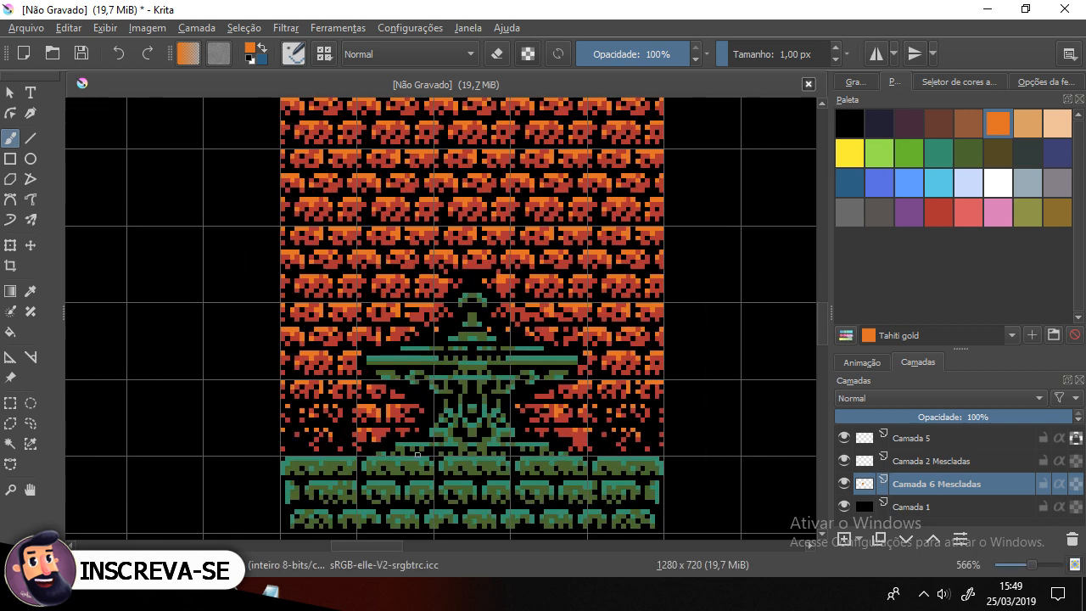
click(10, 402)
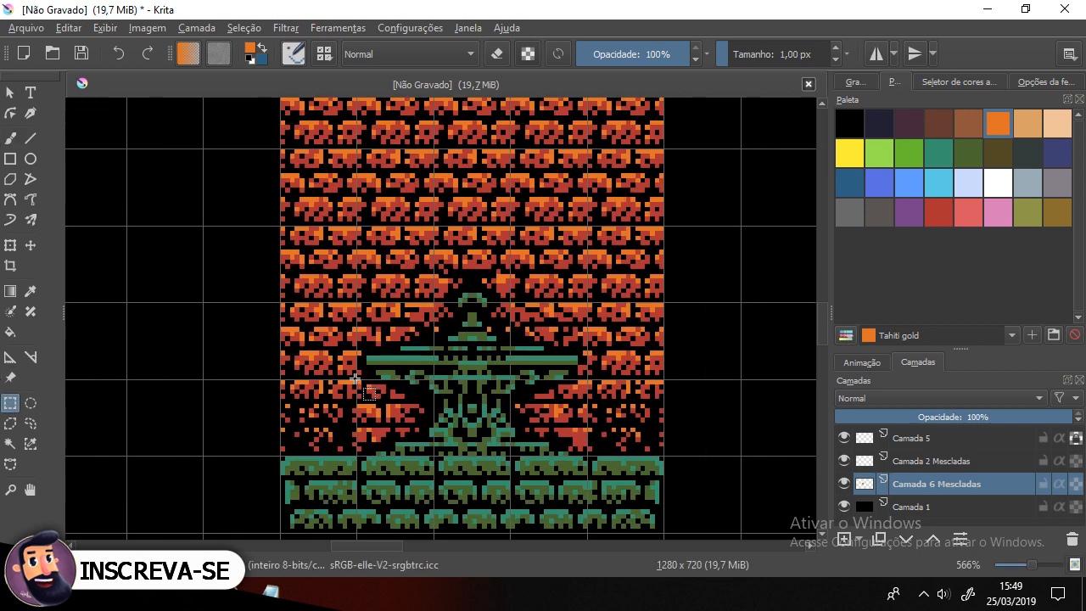
drag(579, 454, 588, 456)
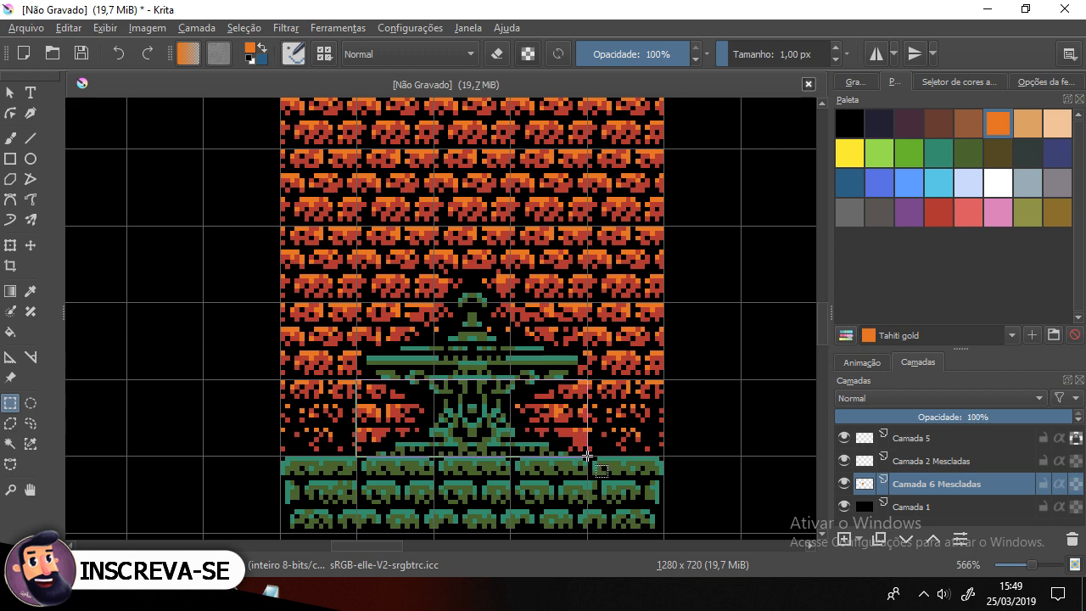
click(883, 52)
click(11, 139)
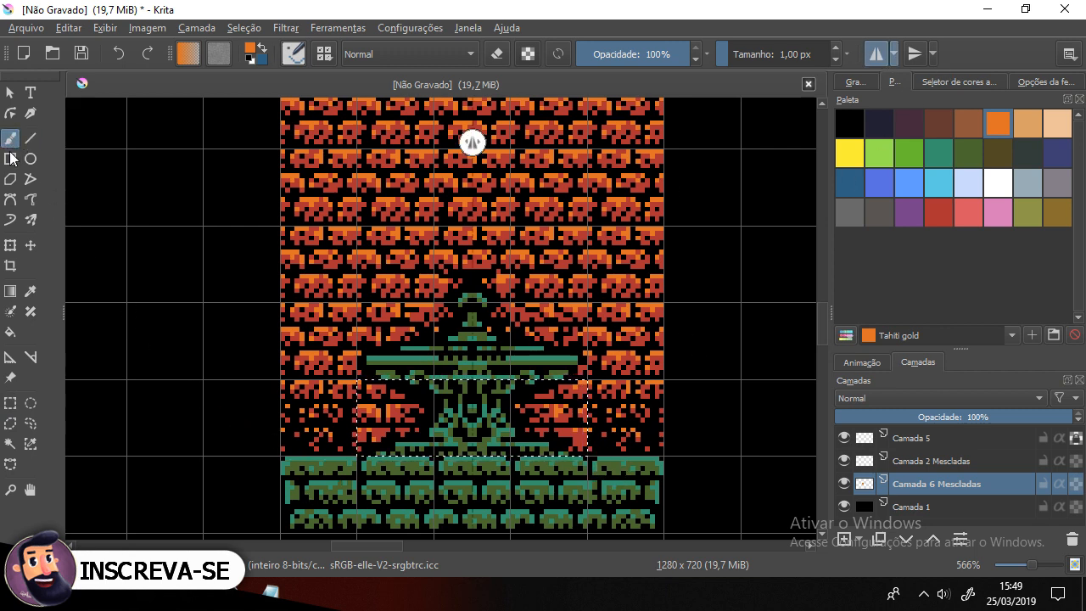
ctrl+click(354, 432)
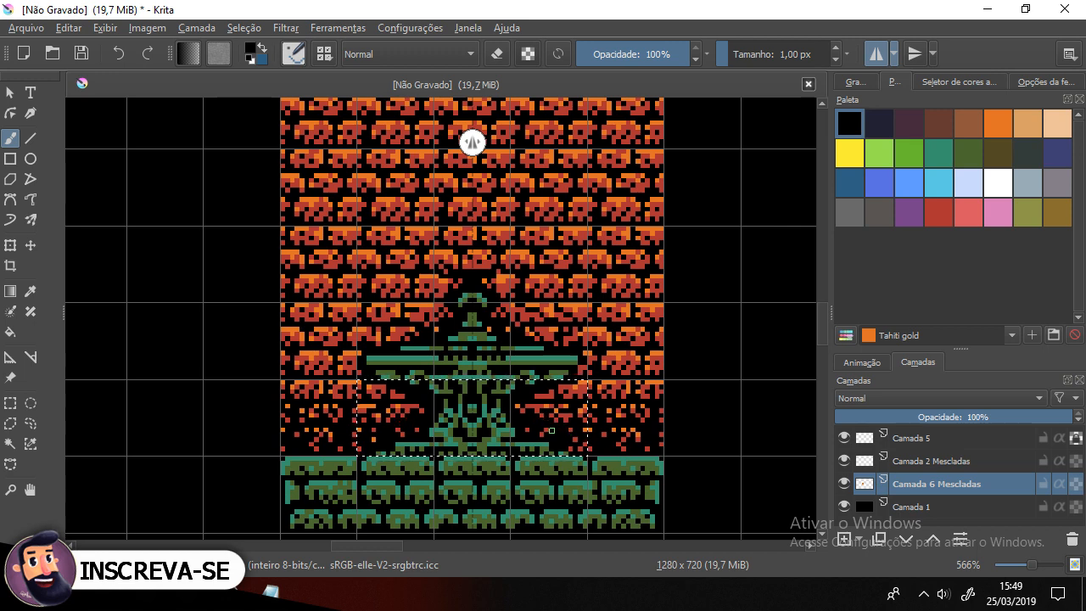
Step: Turn off horizontal mirror mode and hide the canvas grid
scroll(548, 353, down, 1)
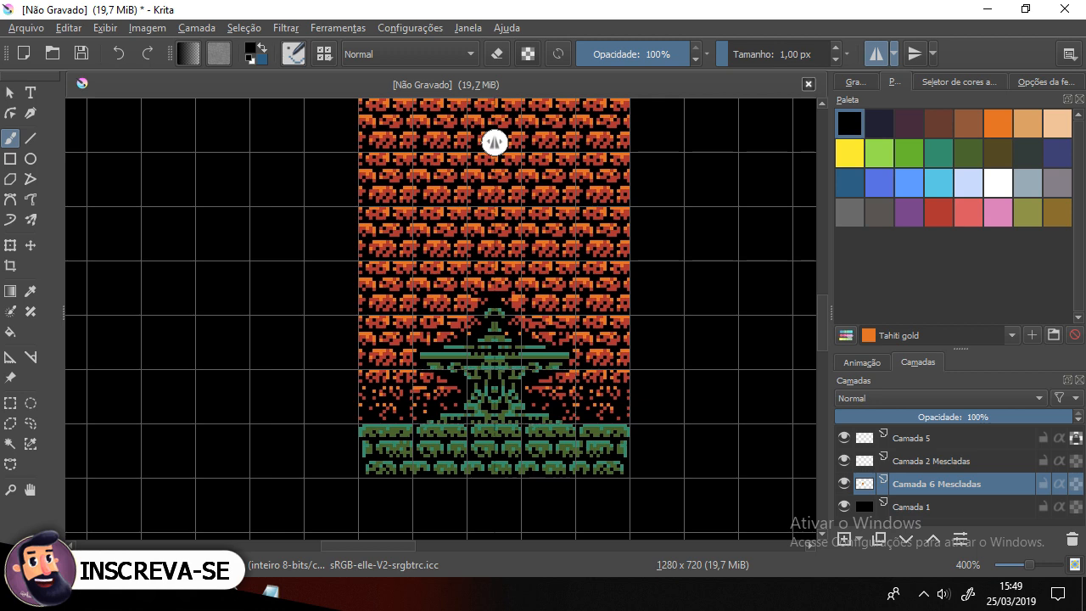
scroll(495, 141, down, 2)
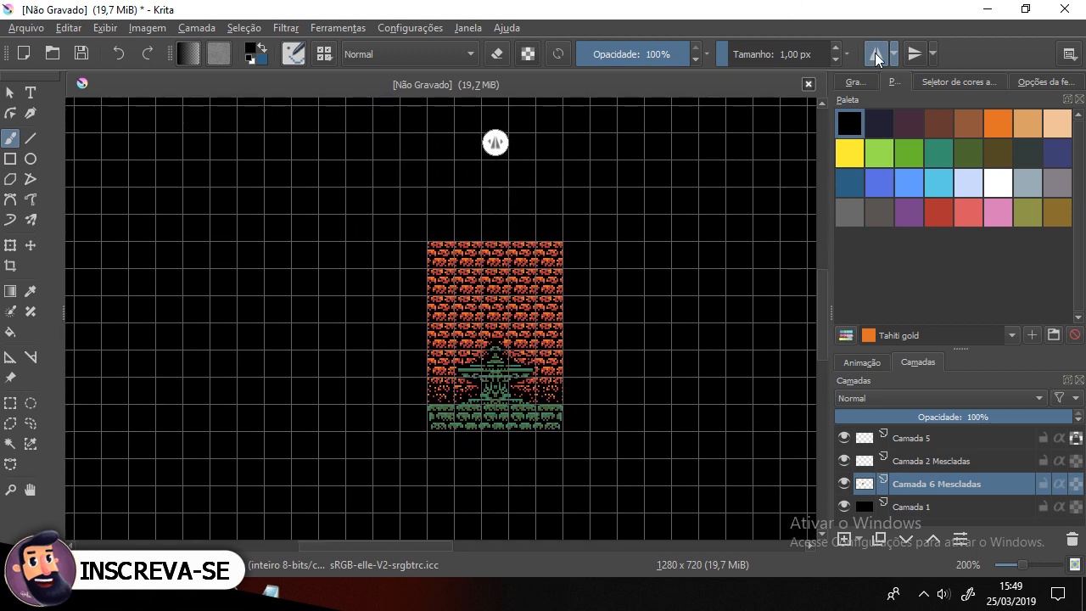
click(876, 54)
key(ctrl+shift+apostrophe)
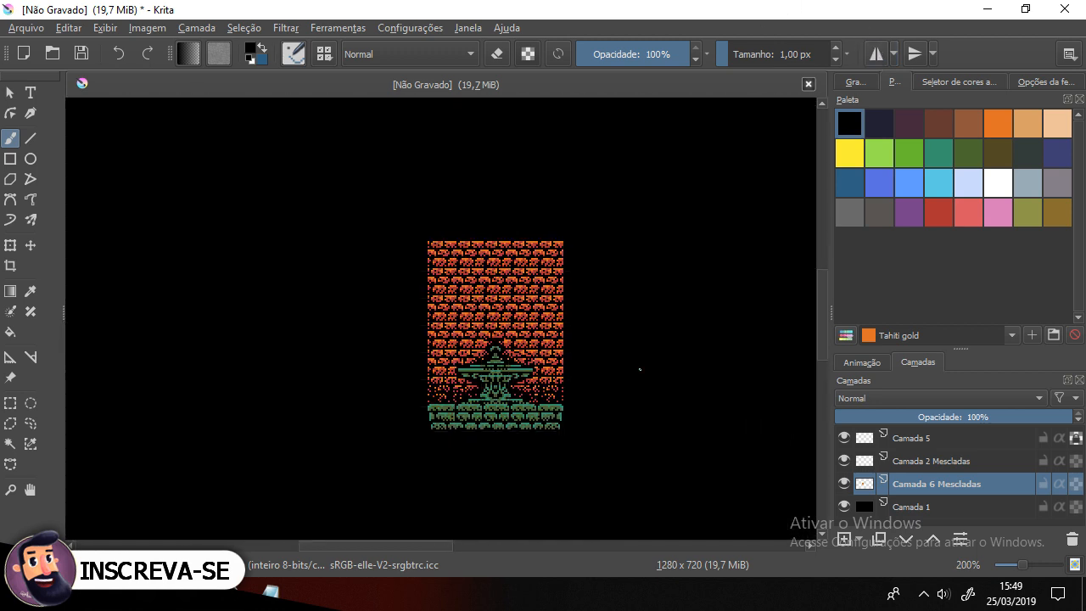
Step: Zoom and pan around the canvas to review the whole brick wall and statue
scroll(620, 376, up, 1)
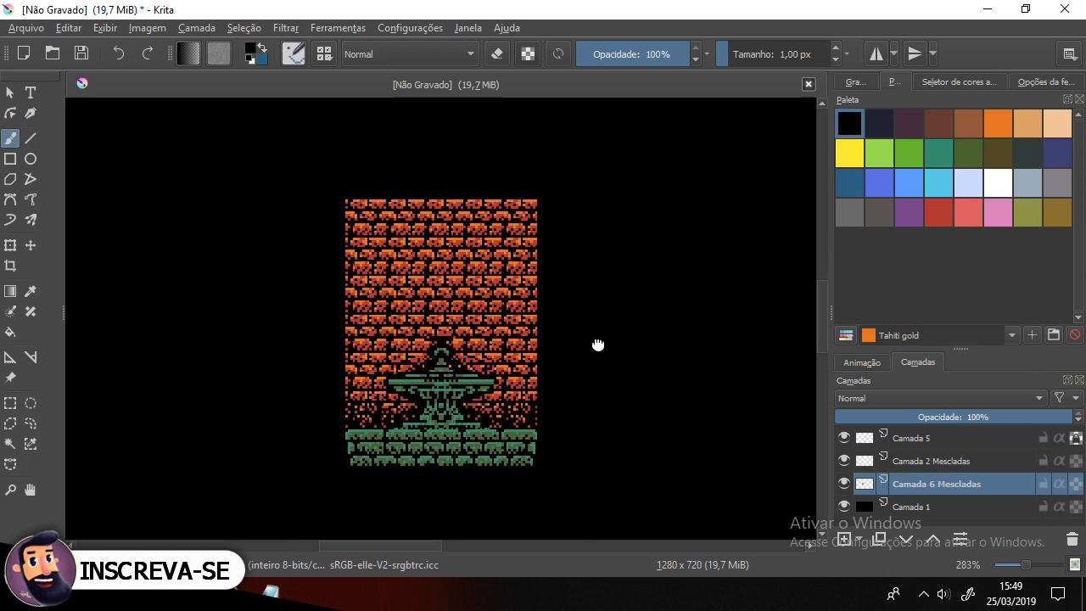
scroll(490, 365, up, 1)
scroll(491, 365, down, 1)
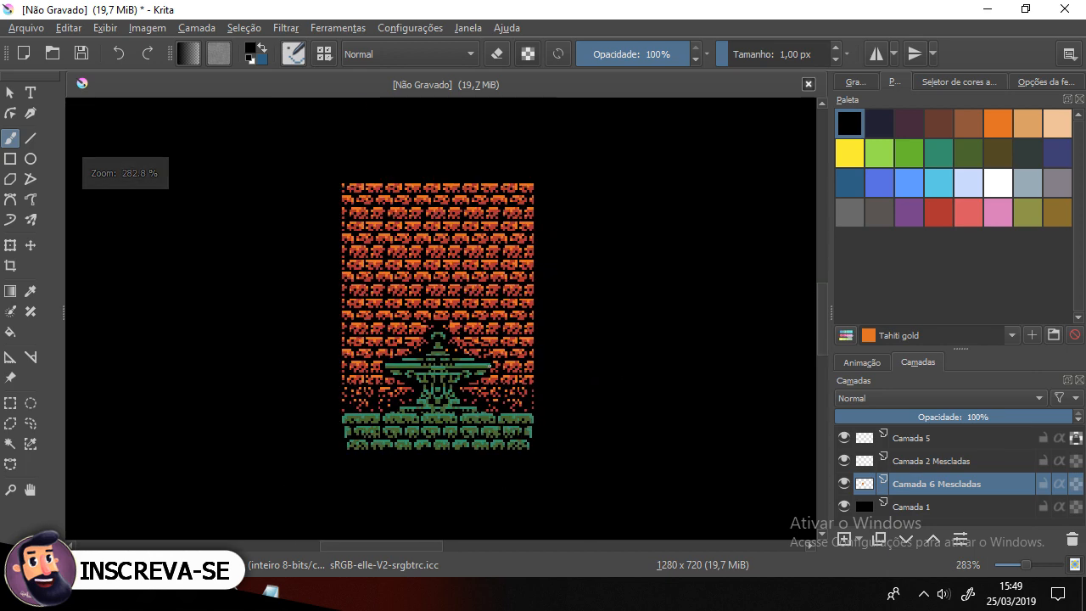
drag(489, 300, 413, 291)
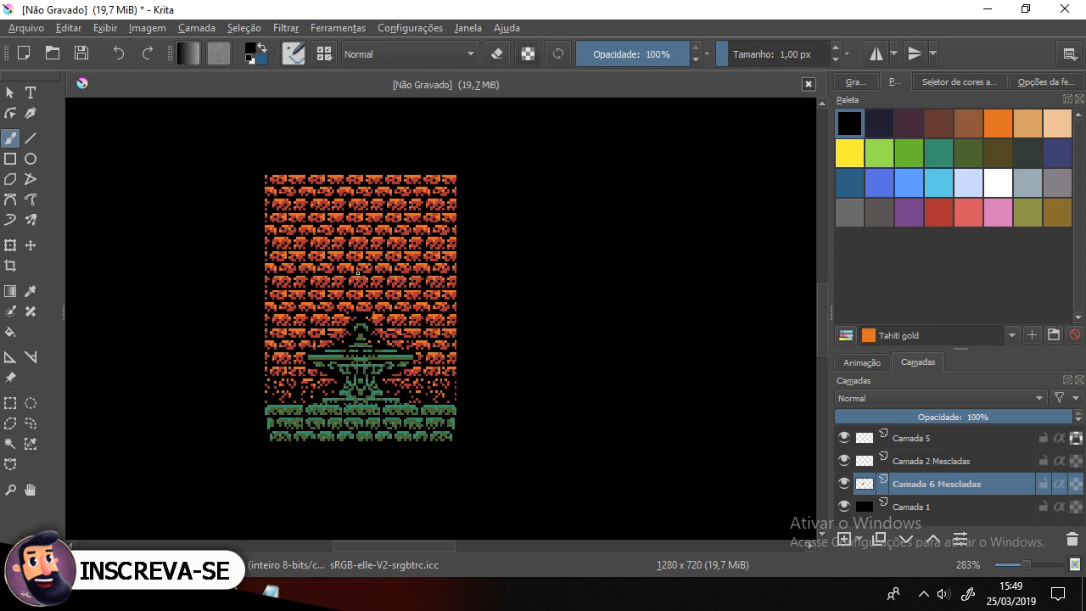
scroll(357, 272, up, 2)
scroll(405, 320, down, 2)
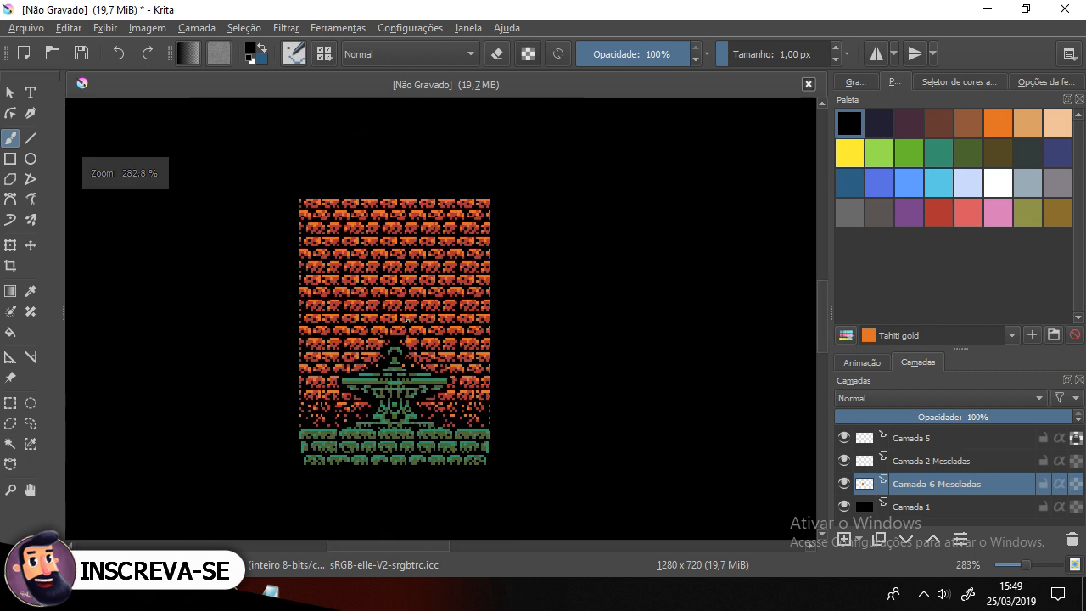
scroll(407, 320, up, 2)
scroll(436, 349, down, 1)
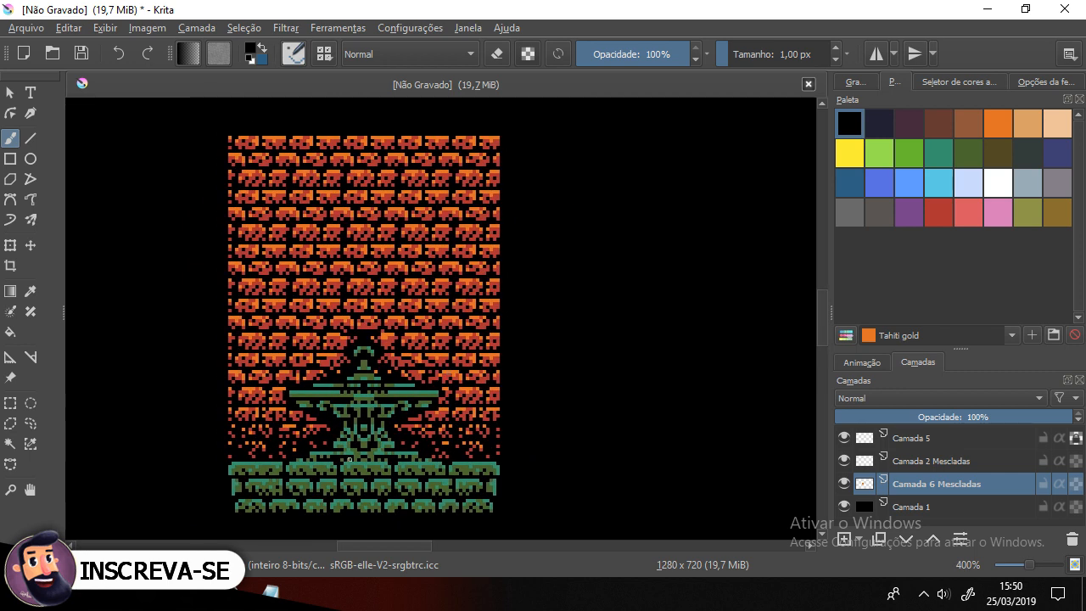
scroll(501, 336, down, 3)
scroll(492, 341, up, 3)
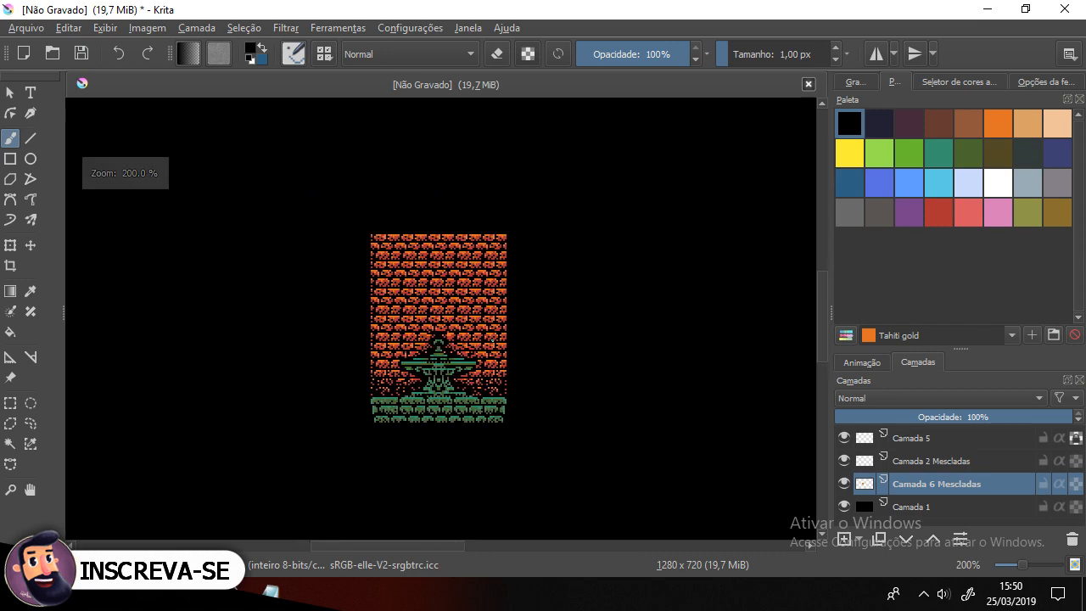
Step: Switch to the browser and look through the Batman NES reference images, then return to Krita
key(alt+Tab)
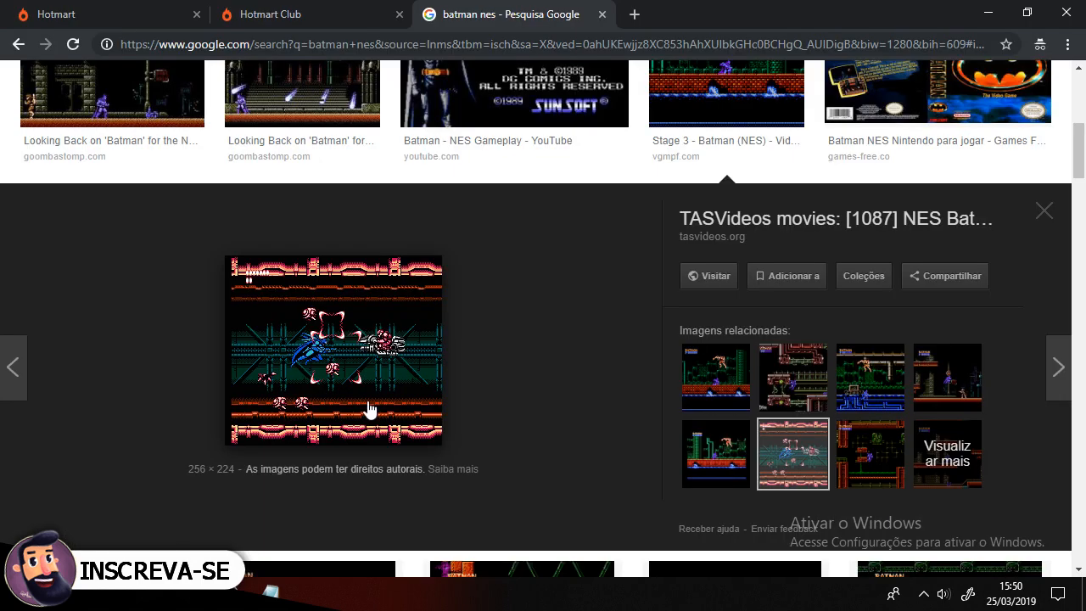
scroll(545, 365, up, 5)
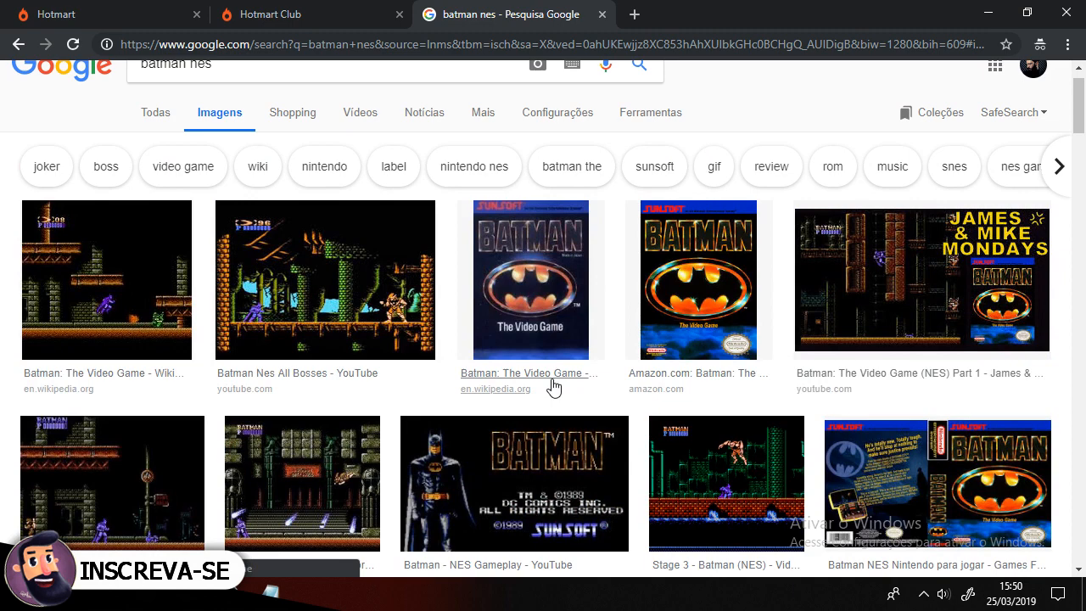
scroll(554, 388, down, 7)
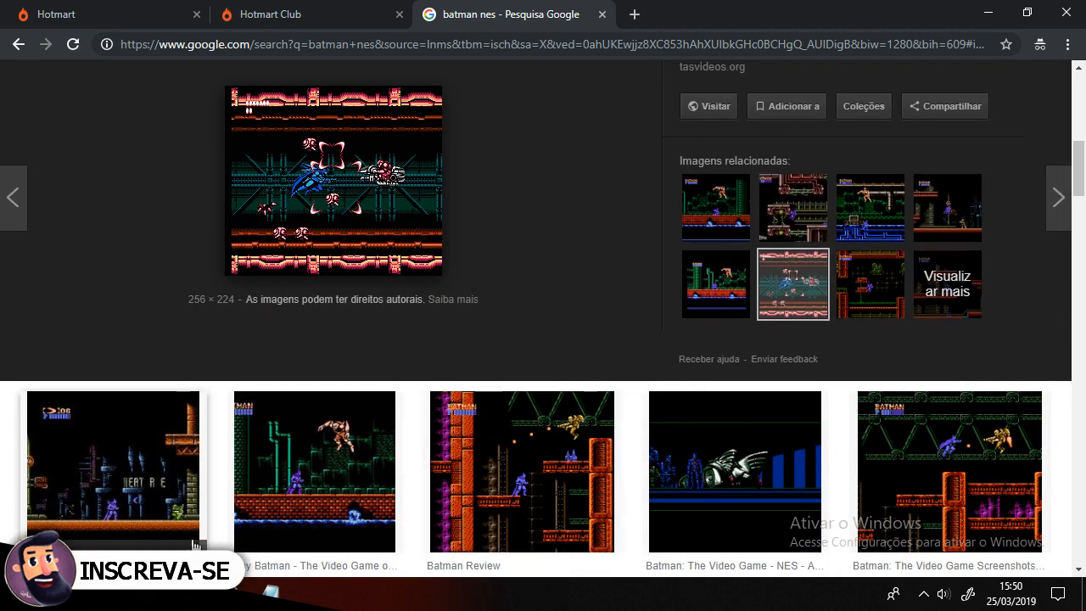
scroll(306, 535, down, 2)
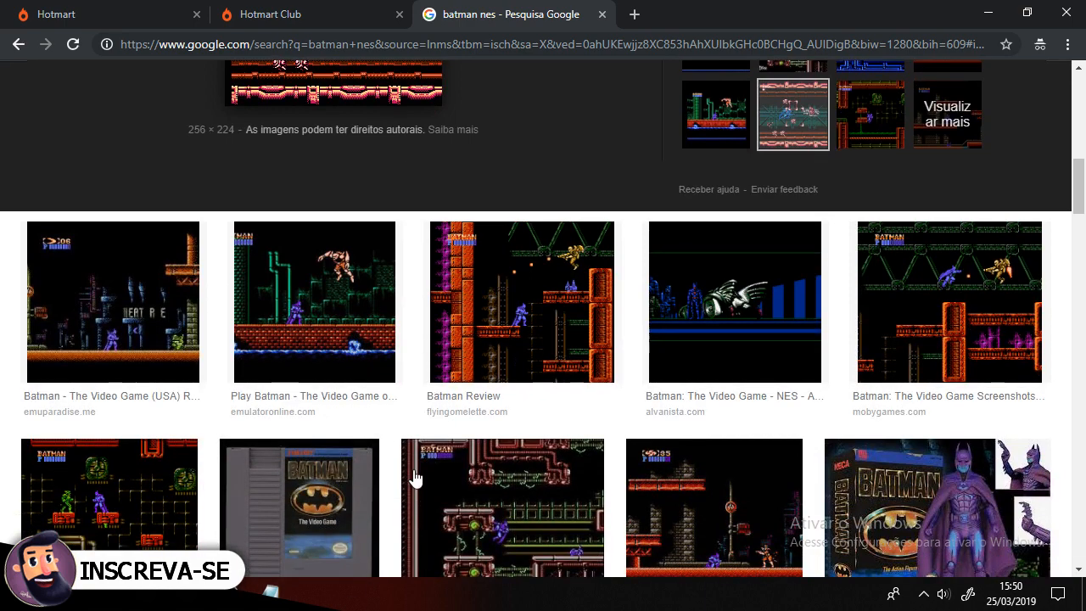
click(295, 594)
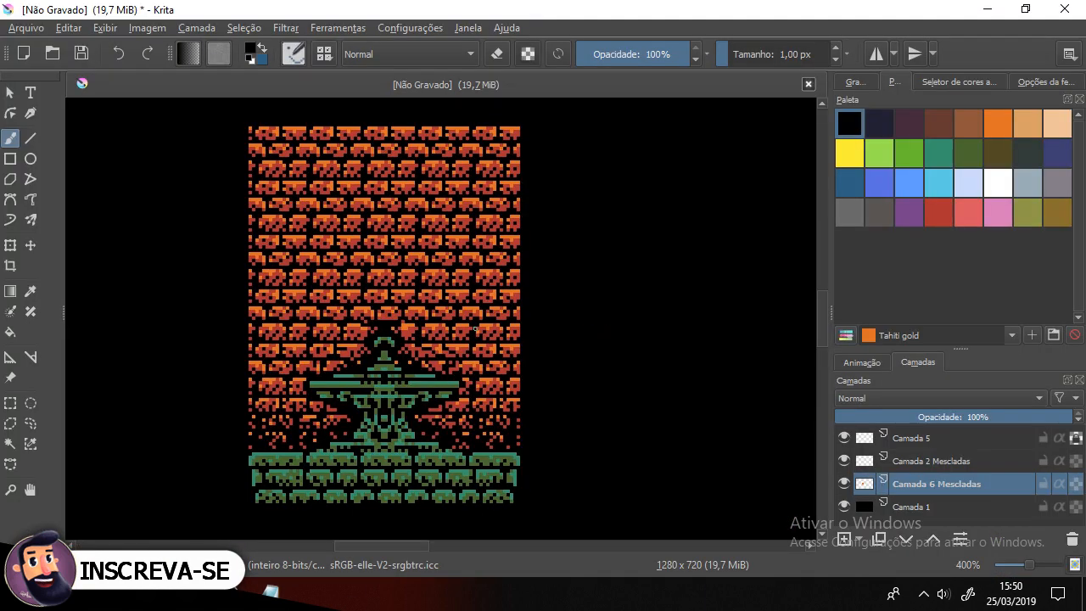
Step: Toggle the brick wall layer's visibility and inspect the wall around the statue at different zooms
scroll(424, 326, down, 4)
scroll(416, 281, up, 3)
drag(483, 434, 500, 323)
click(845, 483)
click(845, 482)
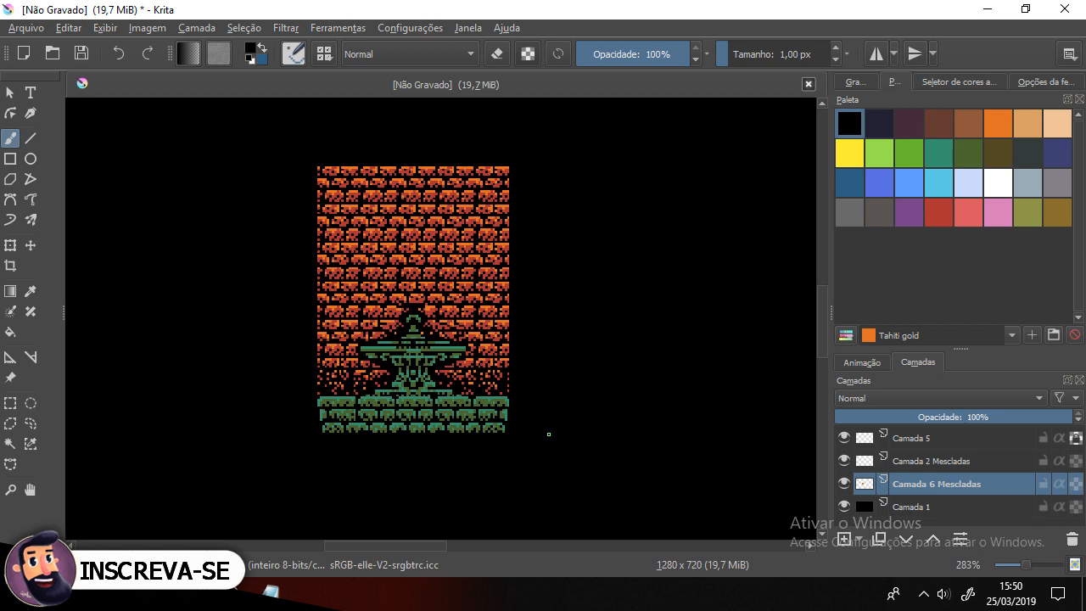
scroll(540, 356, down, 1)
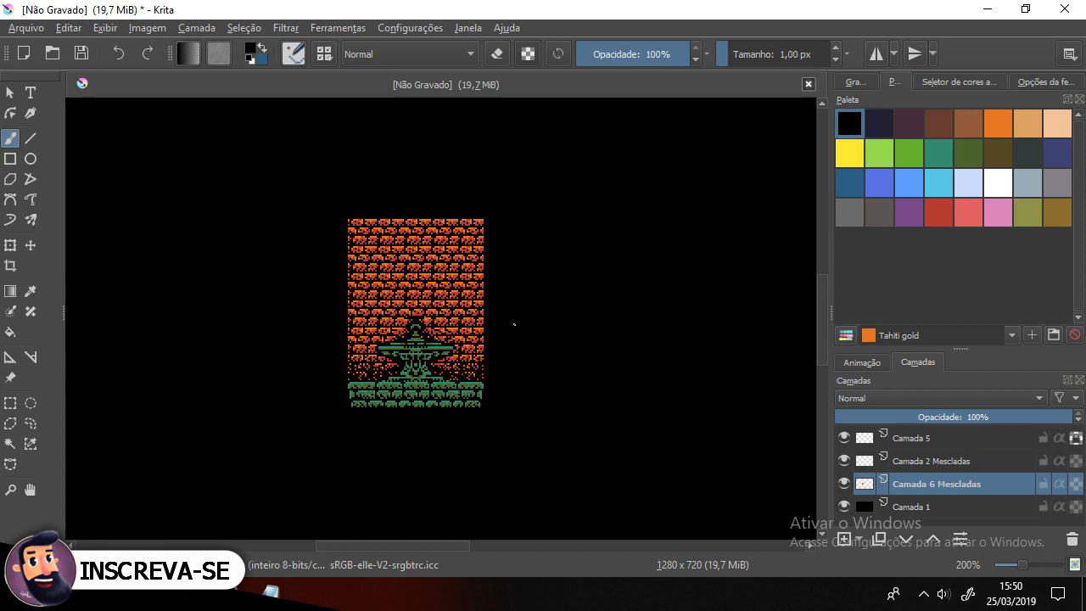
scroll(384, 348, up, 1)
scroll(470, 342, up, 1)
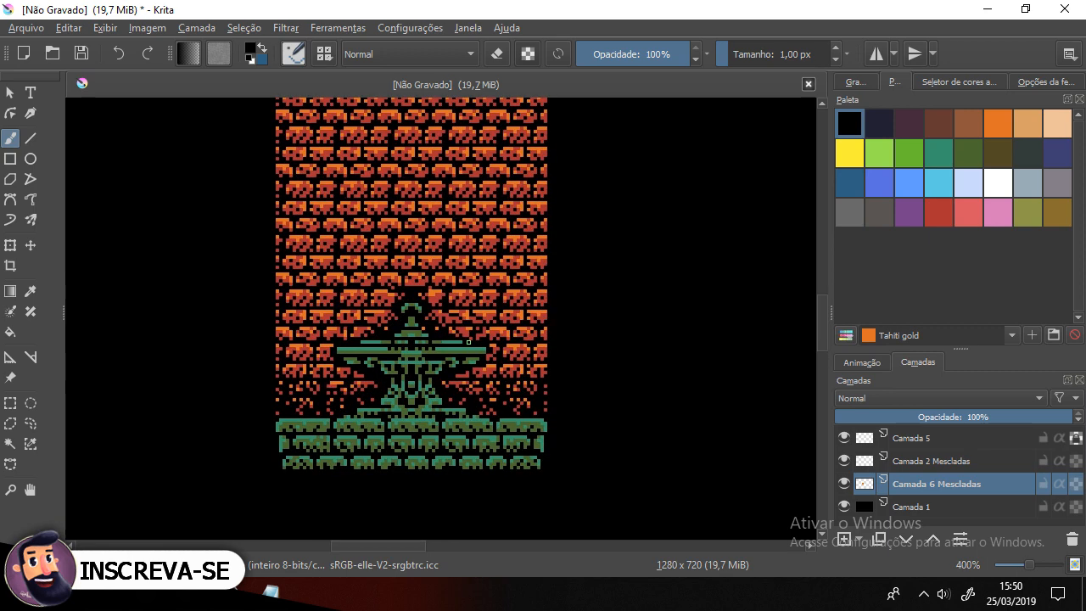
scroll(468, 343, down, 2)
drag(513, 276, 482, 325)
scroll(439, 335, up, 2)
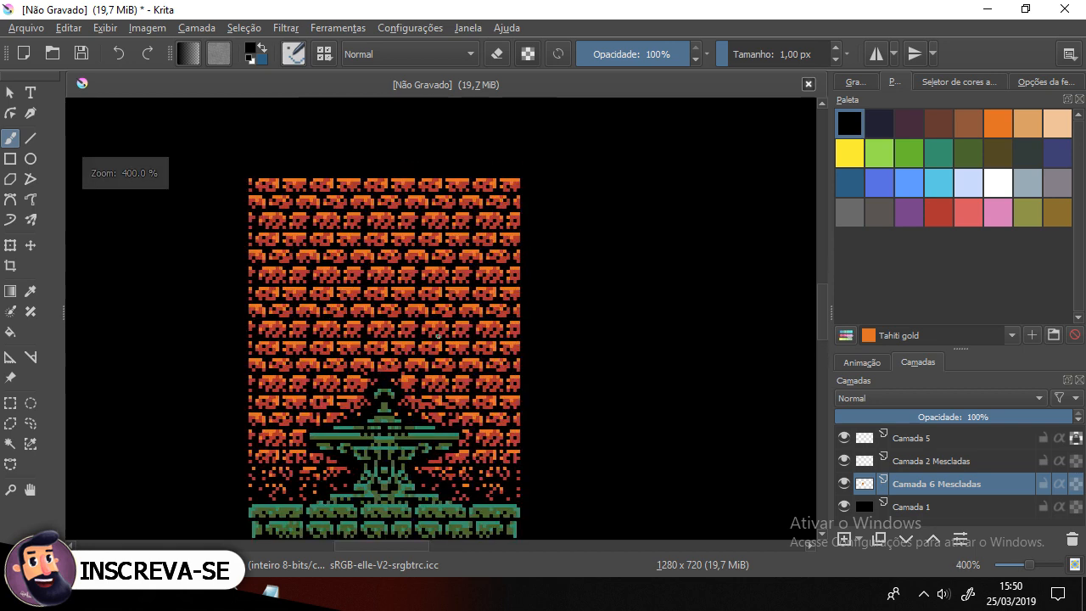
scroll(439, 335, down, 1)
drag(459, 398, 463, 370)
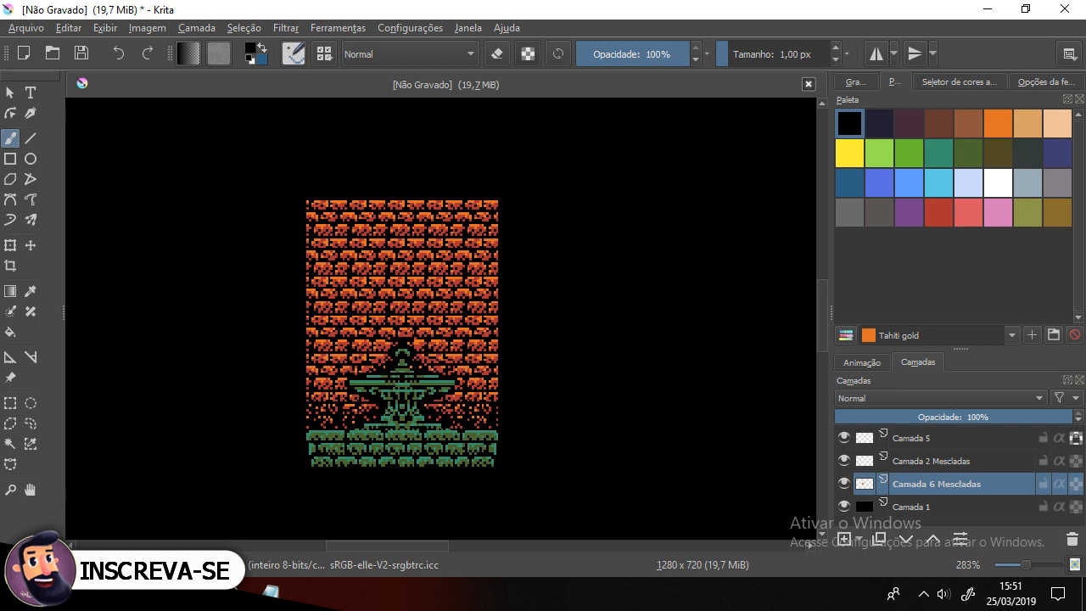
key(alt+Tab)
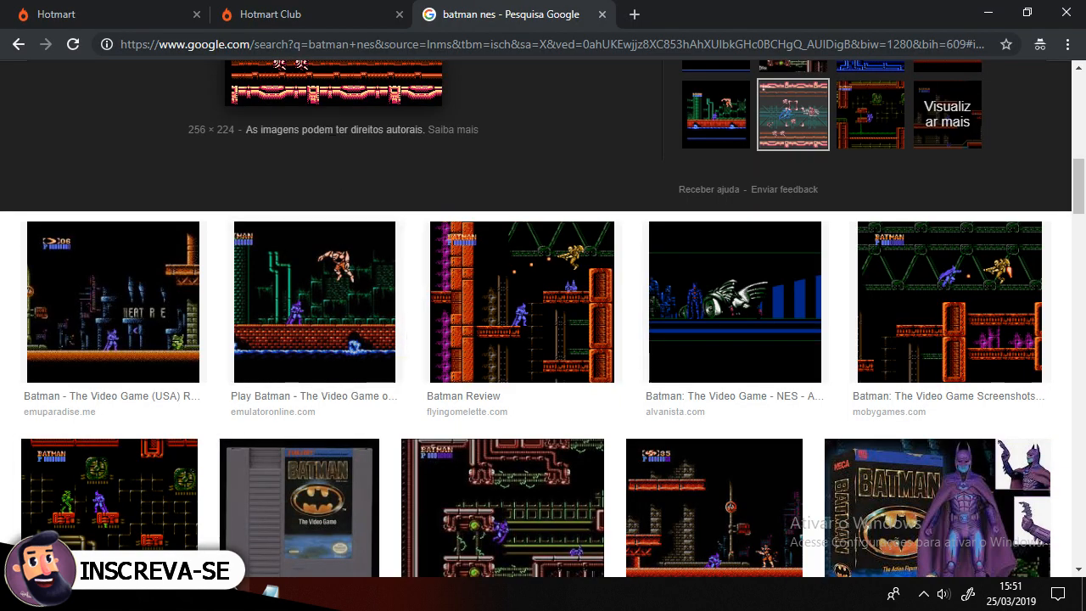
key(alt+Tab)
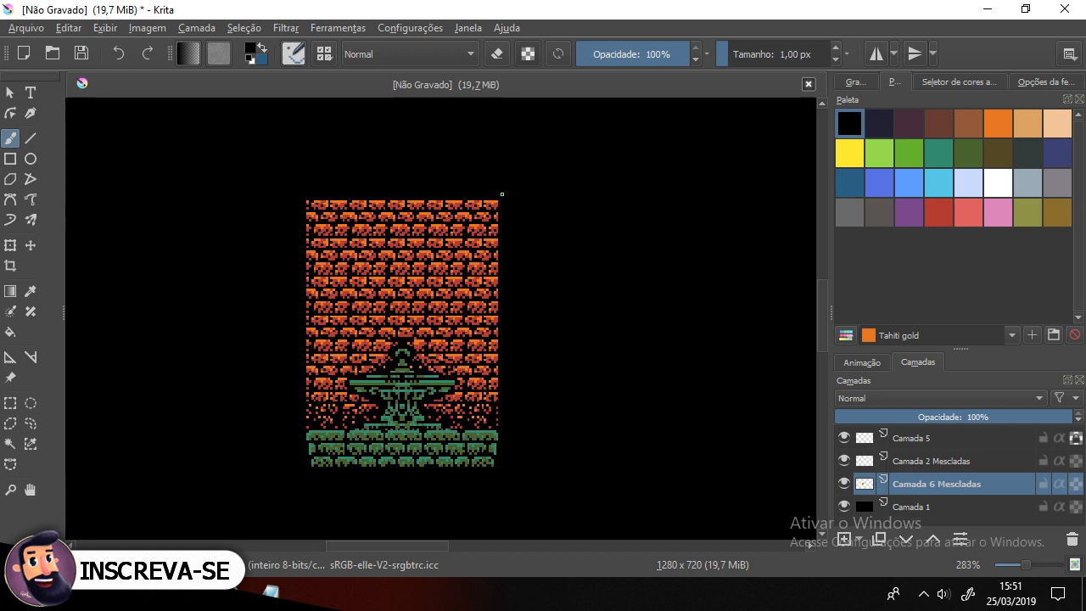
click(924, 594)
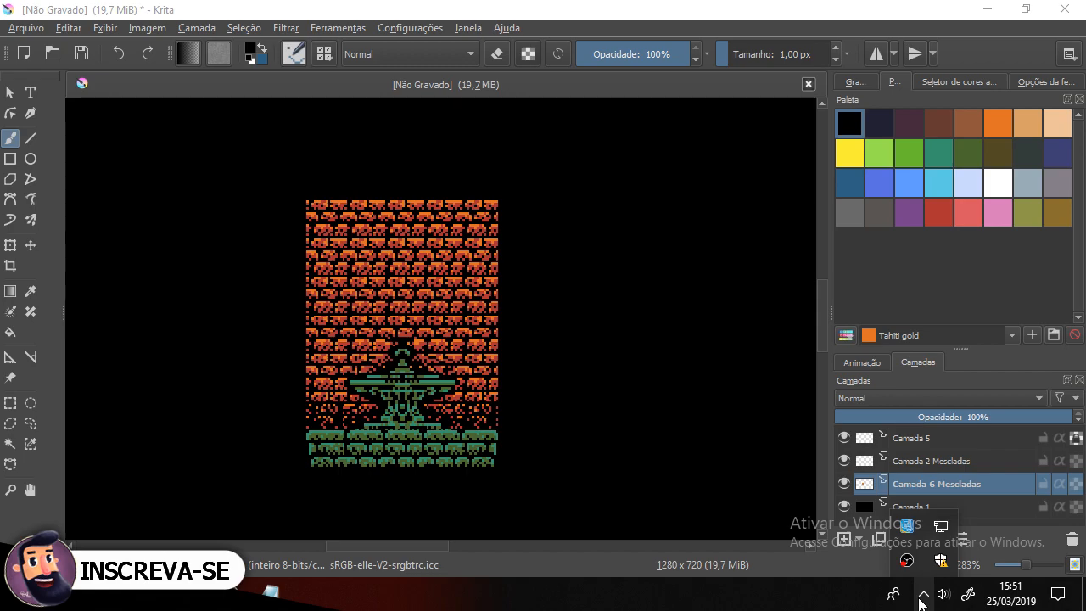